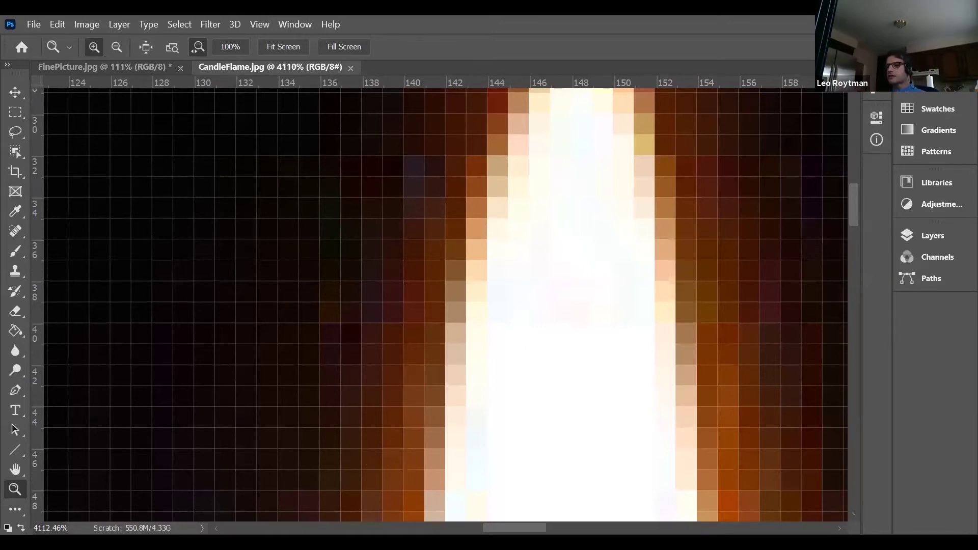
# Examine the pixel grid of CandleFlame.jpg from the flame's edge to the dark upper-left corner of the image.
pyautogui.hscroll(-5, 239, 223)
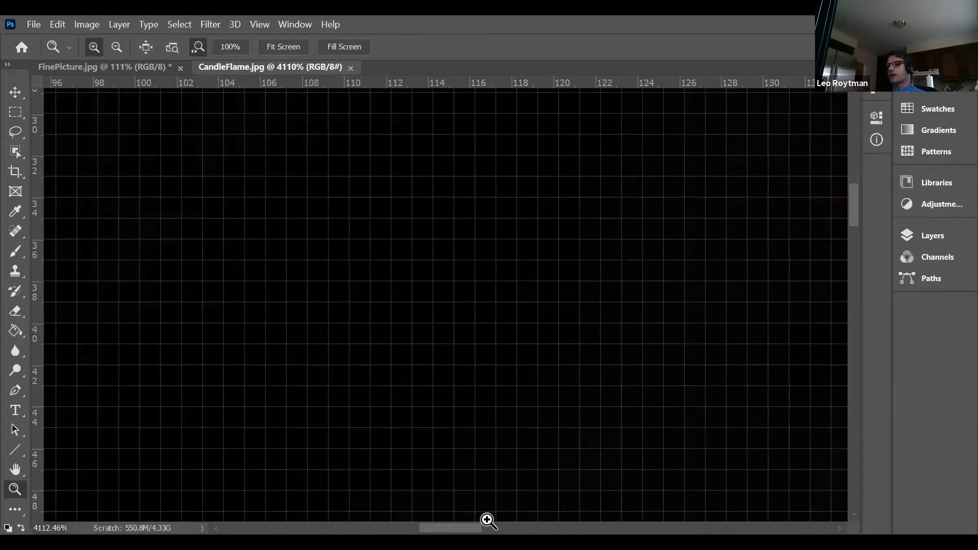
pyautogui.hscroll(3, 487, 519)
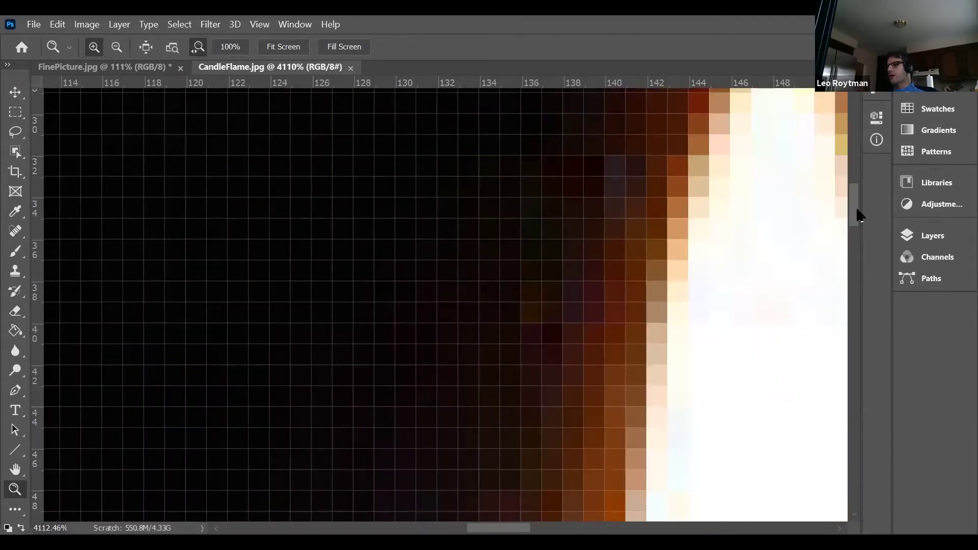
pyautogui.scroll(1, 855, 130)
pyautogui.scroll(6, 854, 130)
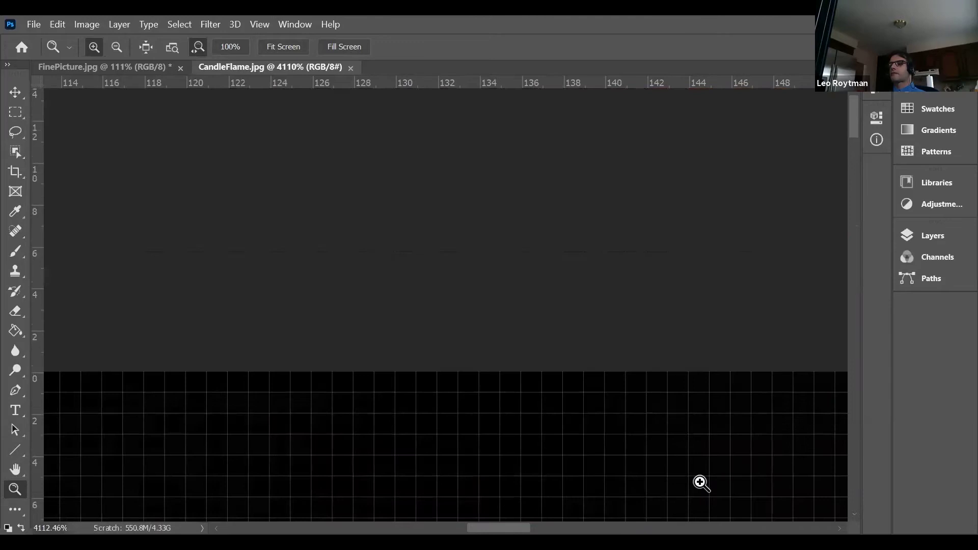
pyautogui.click(395, 526)
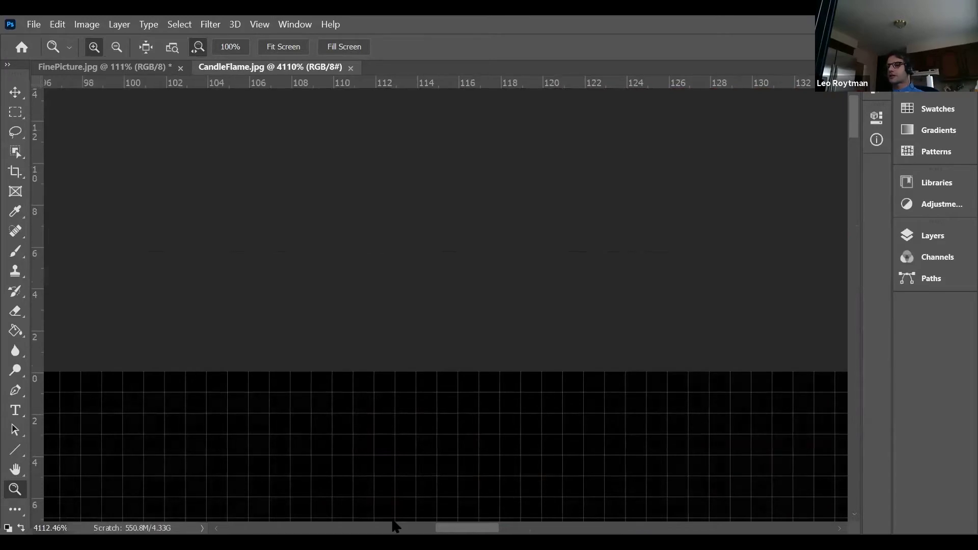
pyautogui.click(396, 526)
pyautogui.click(396, 526)
pyautogui.hscroll(-6, 395, 526)
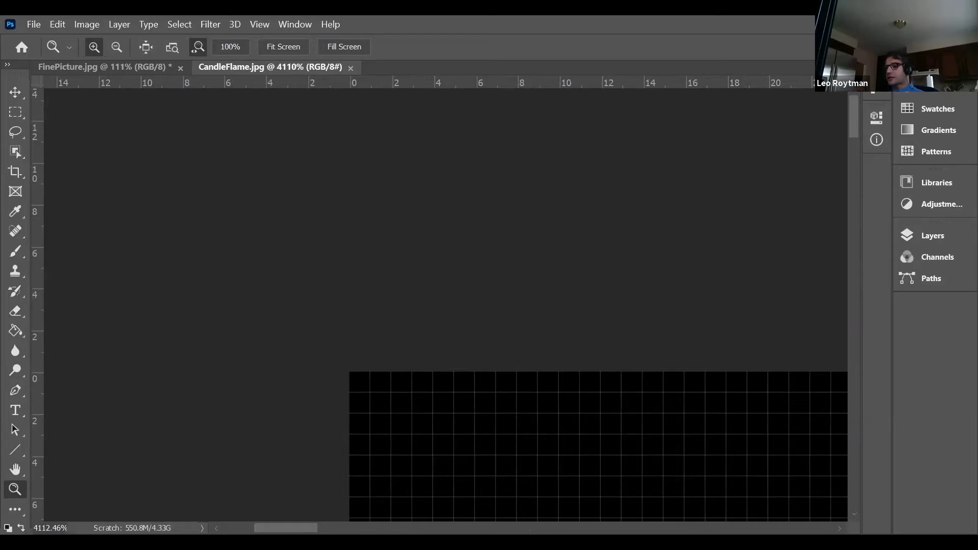
pyautogui.moveTo(286, 528); pyautogui.dragTo(338, 529)
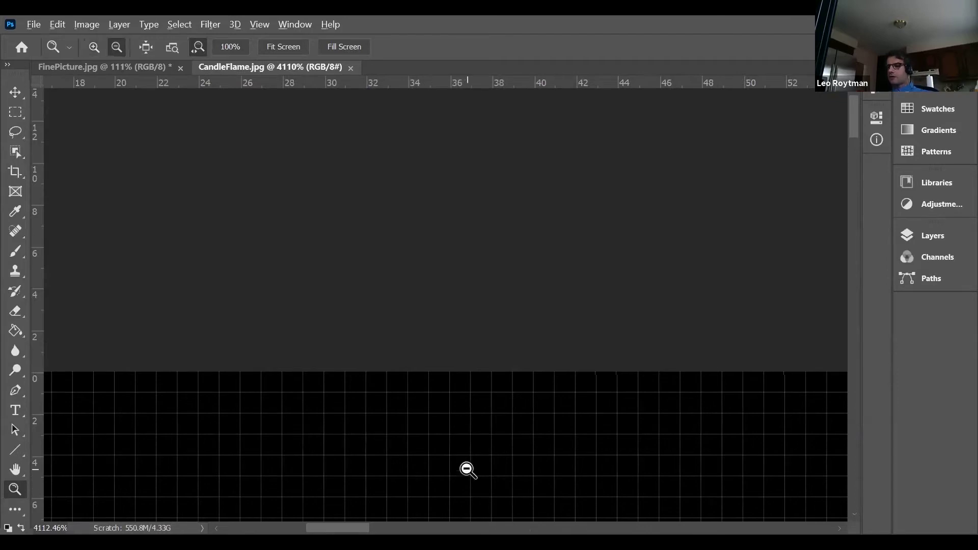
# Reduce the magnification of CandleFlame.jpg to 700% and bring the whole candle flame into view.
pyautogui.keyDown('alt'); pyautogui.click(467, 469); pyautogui.keyUp('alt')
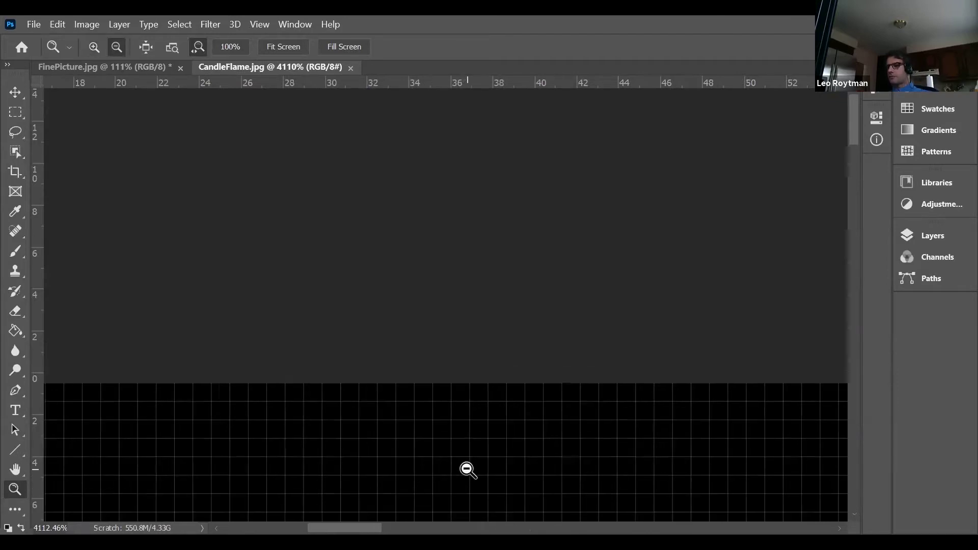
pyautogui.keyDown('alt'); pyautogui.click(467, 468); pyautogui.keyUp('alt')
pyautogui.keyDown('alt'); pyautogui.click(467, 469); pyautogui.keyUp('alt')
pyautogui.keyDown('alt'); pyautogui.click(467, 469); pyautogui.keyUp('alt')
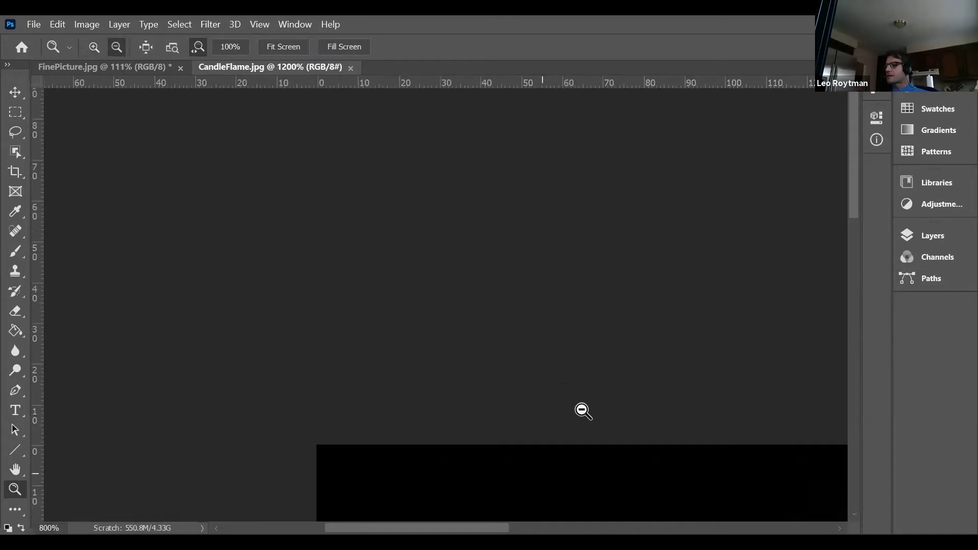
pyautogui.moveTo(853, 216); pyautogui.dragTo(856, 271)
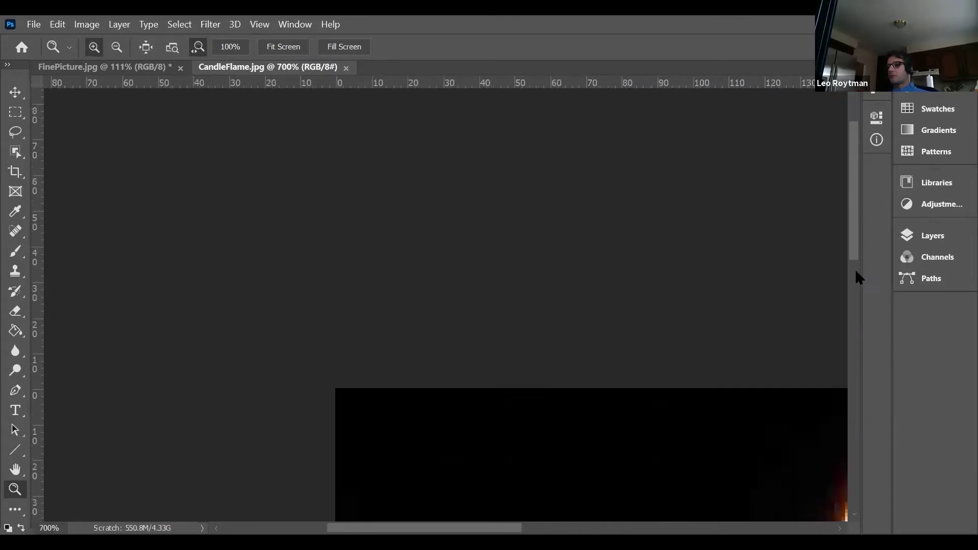
pyautogui.scroll(-5, 503, 508)
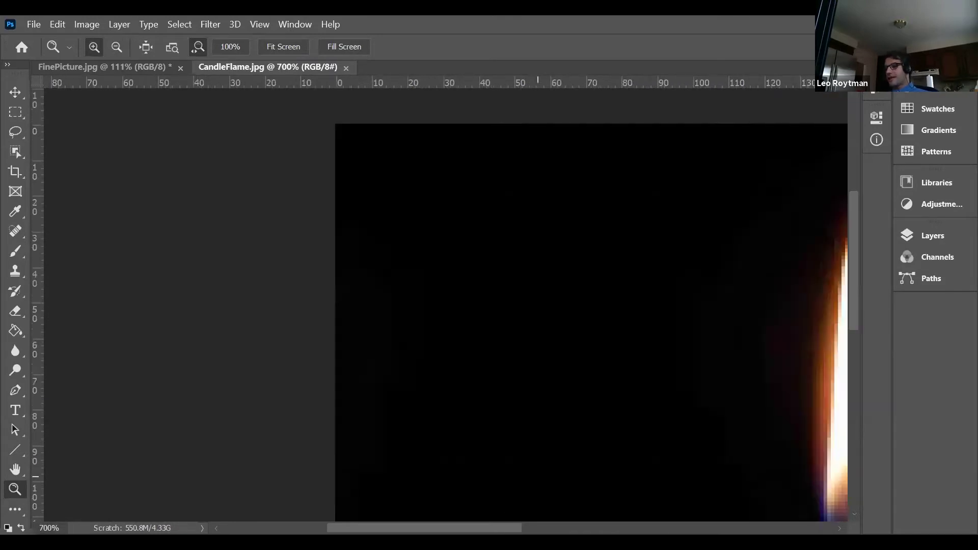
pyautogui.hscroll(5, 489, 321)
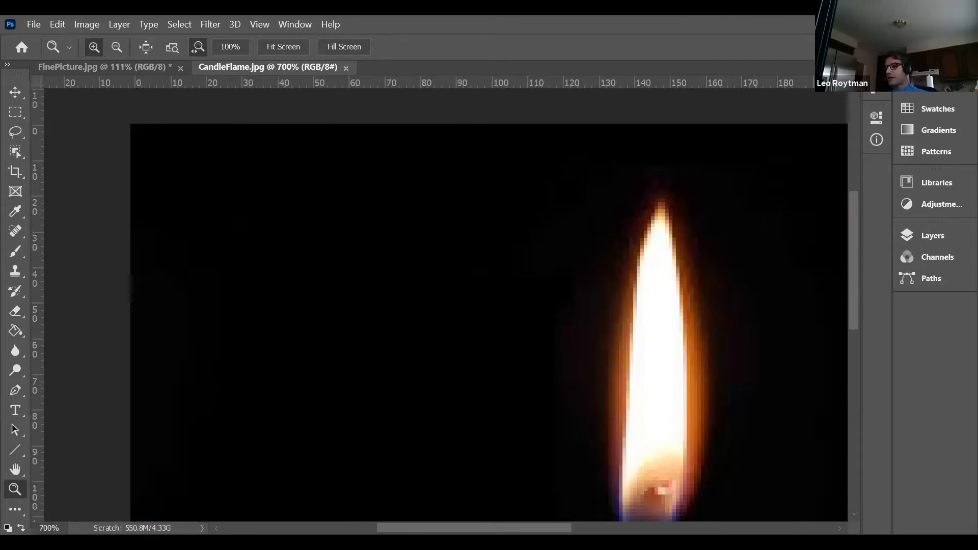
pyautogui.hscroll(1, 489, 321)
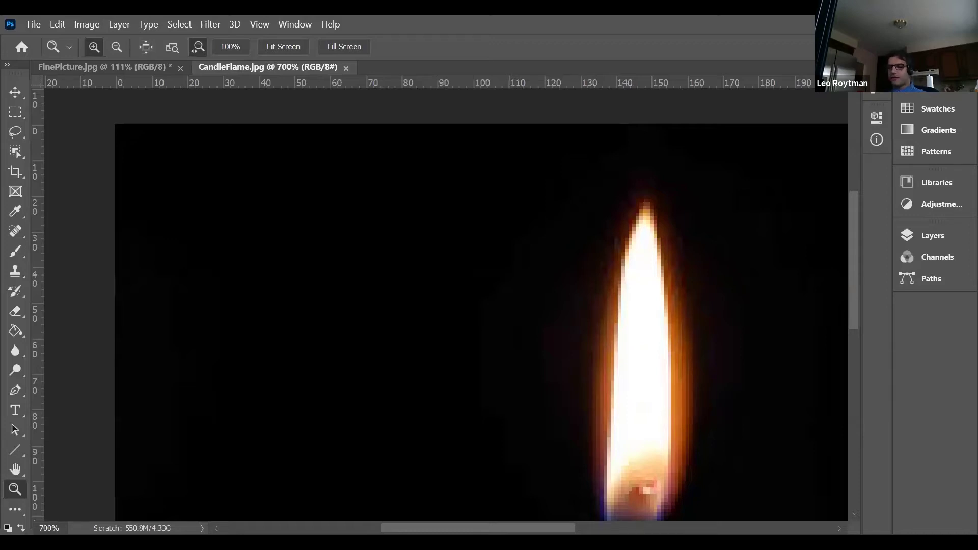
pyautogui.hscroll(3, 489, 321)
pyautogui.hscroll(1, 489, 321)
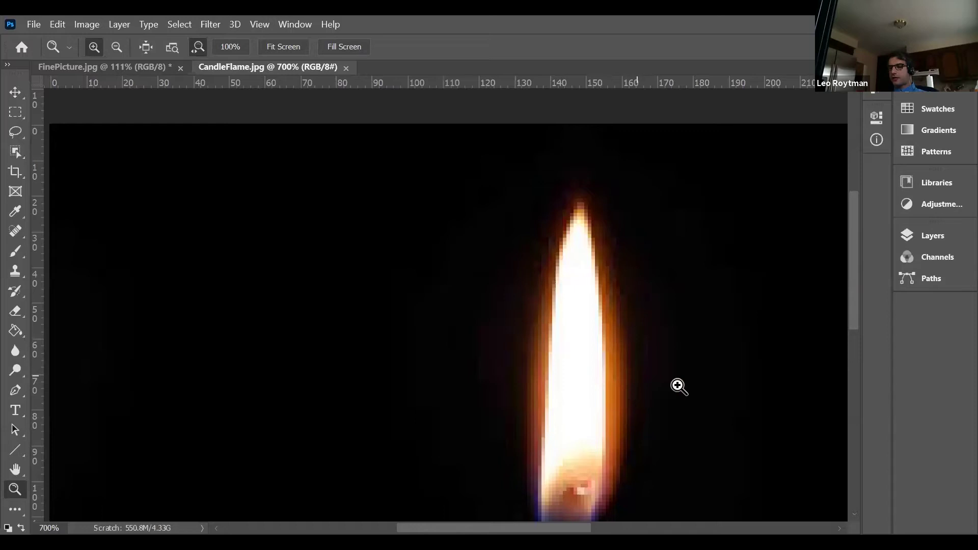
# View the entire candle image at 66.7% magnification.
pyautogui.moveTo(677, 386); pyautogui.dragTo(500, 343)
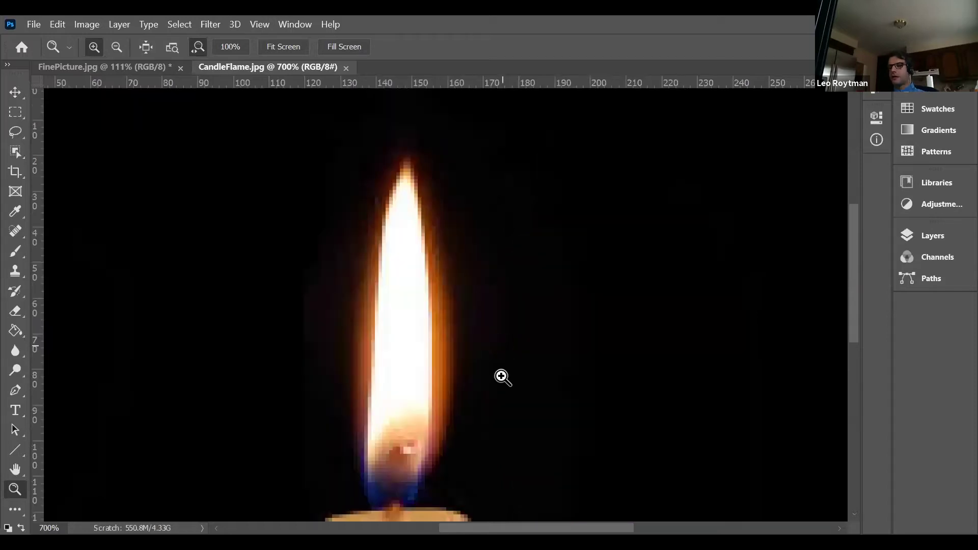
pyautogui.keyDown('alt'); pyautogui.click(412, 352); pyautogui.keyUp('alt')
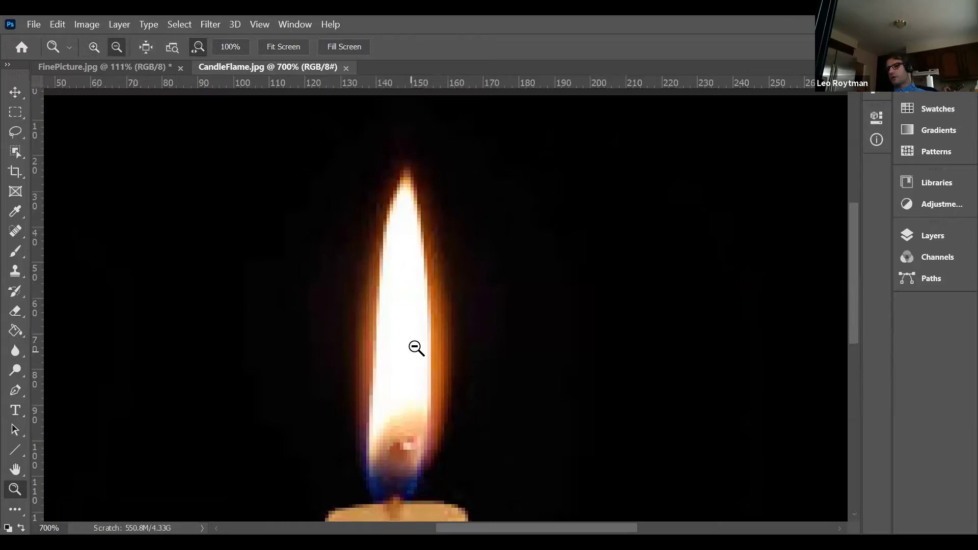
pyautogui.keyDown('alt'); pyautogui.click(415, 350); pyautogui.keyUp('alt')
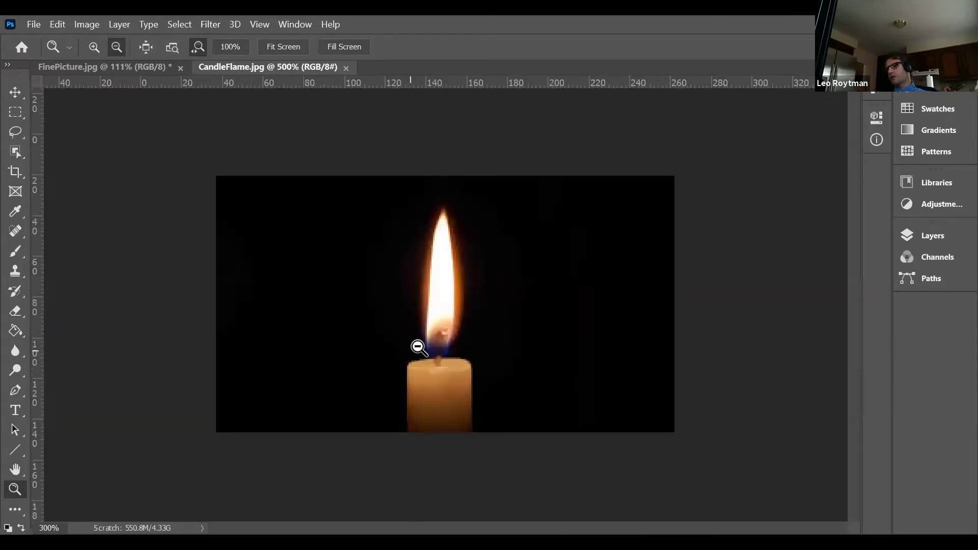
pyautogui.keyDown('alt'); pyautogui.click(419, 348); pyautogui.keyUp('alt')
pyautogui.keyDown('alt'); pyautogui.click(505, 354); pyautogui.keyUp('alt')
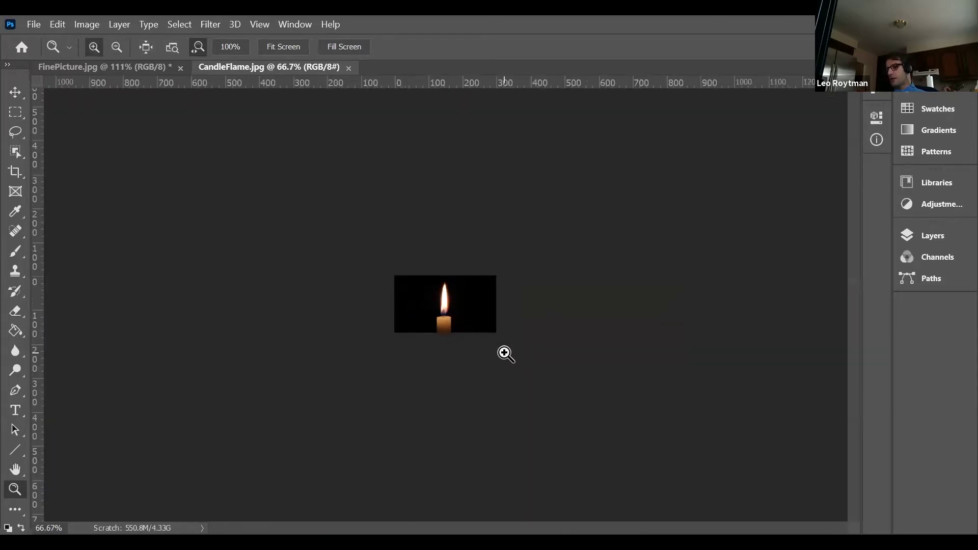
# Enlarge the candle image to 500% to inspect the flame.
pyautogui.click(454, 311)
pyautogui.click(453, 311)
pyautogui.click(453, 311)
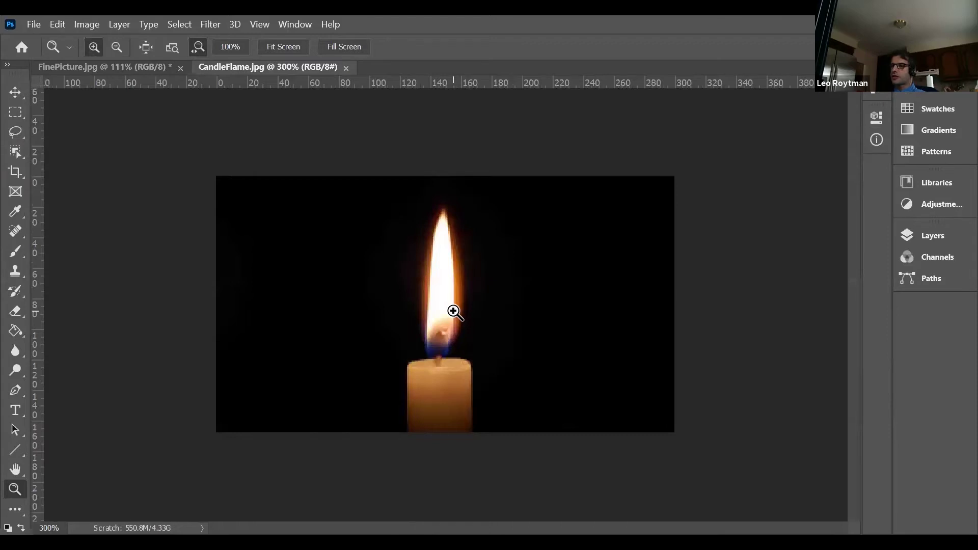
pyautogui.click(453, 311)
pyautogui.click(454, 310)
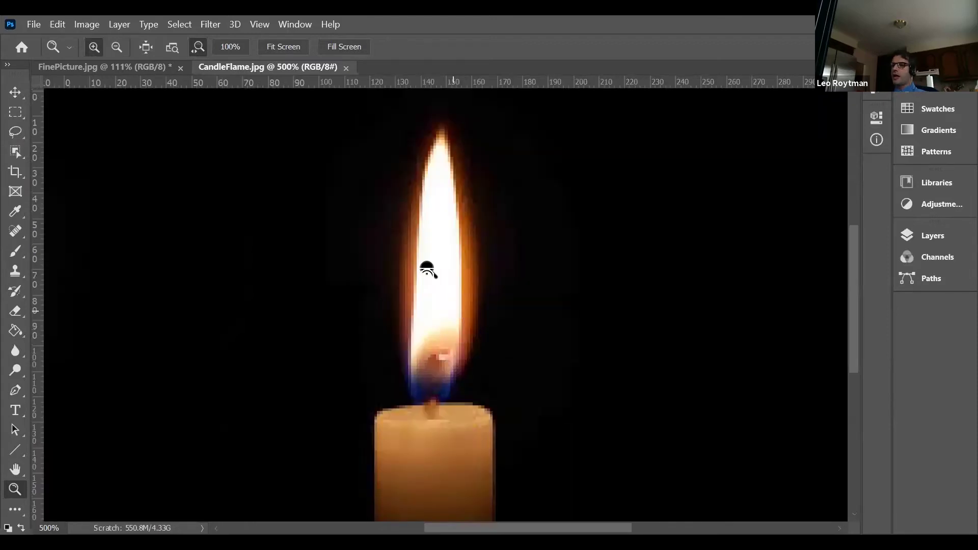
# Magnify the flame's right edge to 12800% and examine the individual pixels from white through orange to black.
pyautogui.hotkey('ctrl', '+')
pyautogui.hotkey('ctrl', '+')
pyautogui.hotkey('ctrl', '+')
pyautogui.hotkey('ctrl', '+')
pyautogui.hotkey('ctrl', '+')
pyautogui.hotkey('ctrl', '+')
pyautogui.hotkey('ctrl', '+')
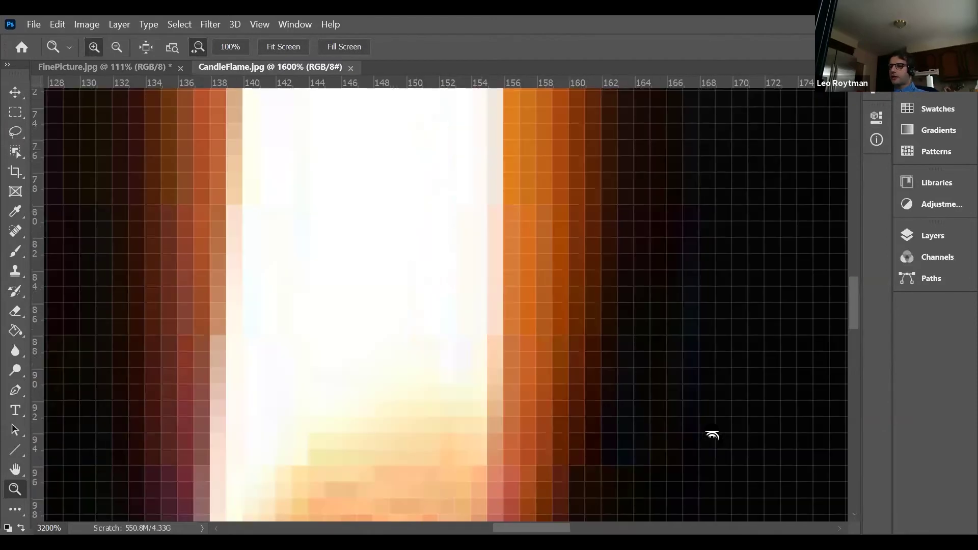
pyautogui.hotkey('ctrl', '+')
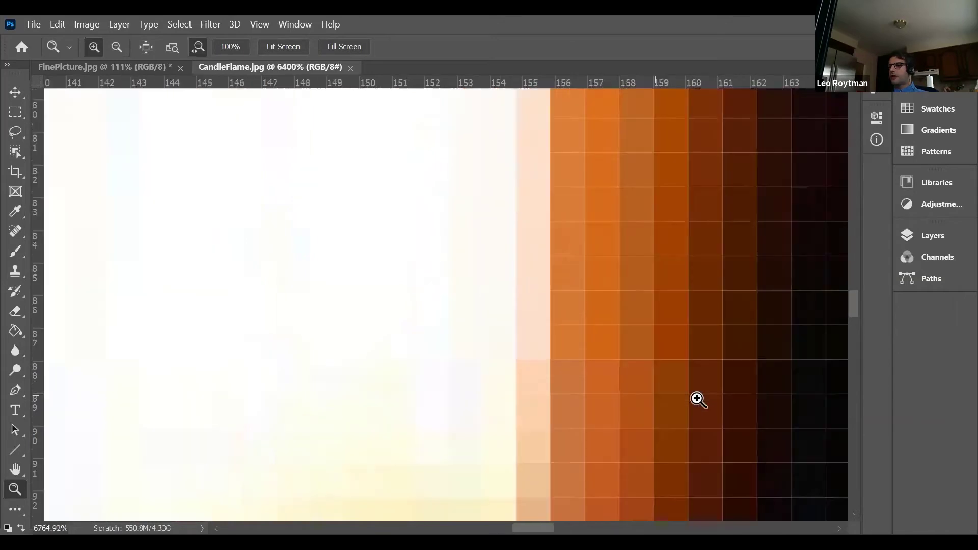
pyautogui.hotkey('ctrl', '+')
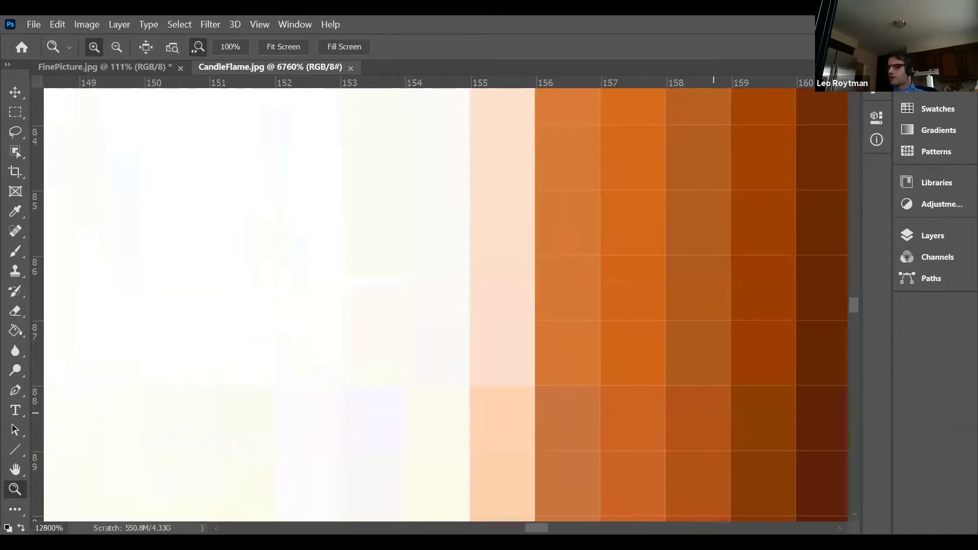
pyautogui.moveTo(542, 529); pyautogui.dragTo(547, 528)
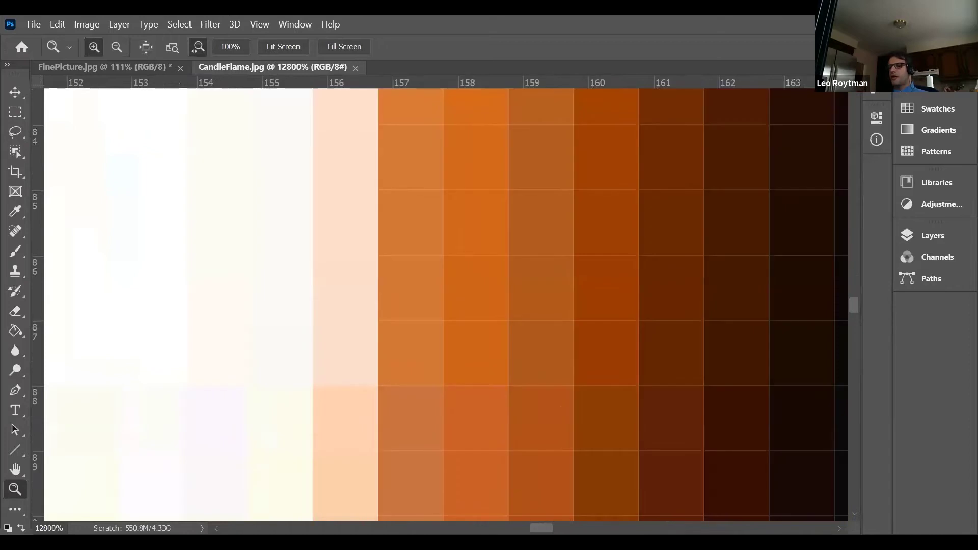
pyautogui.hscroll(-3, 581, 387)
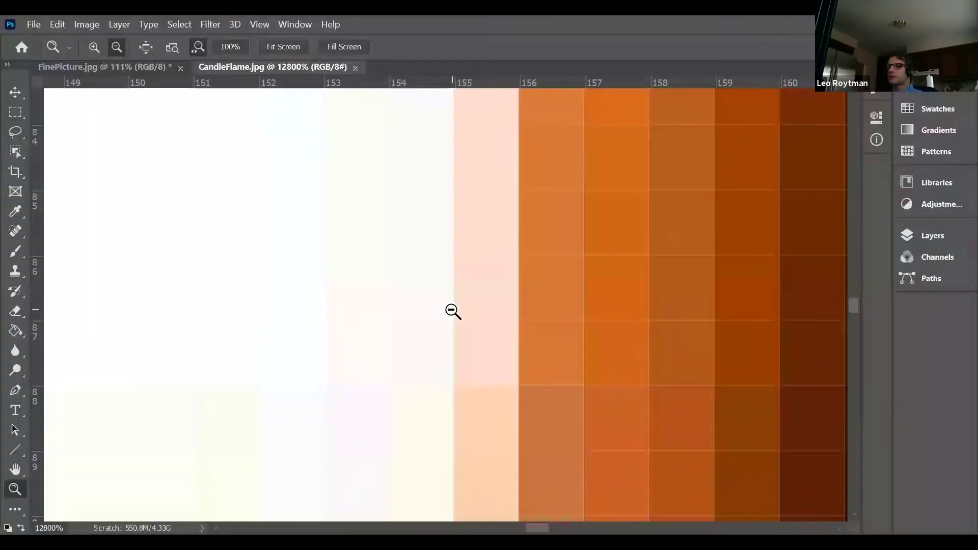
# Return from the individual pixels to the whole candle image at 100% magnification.
pyautogui.click(452, 310)
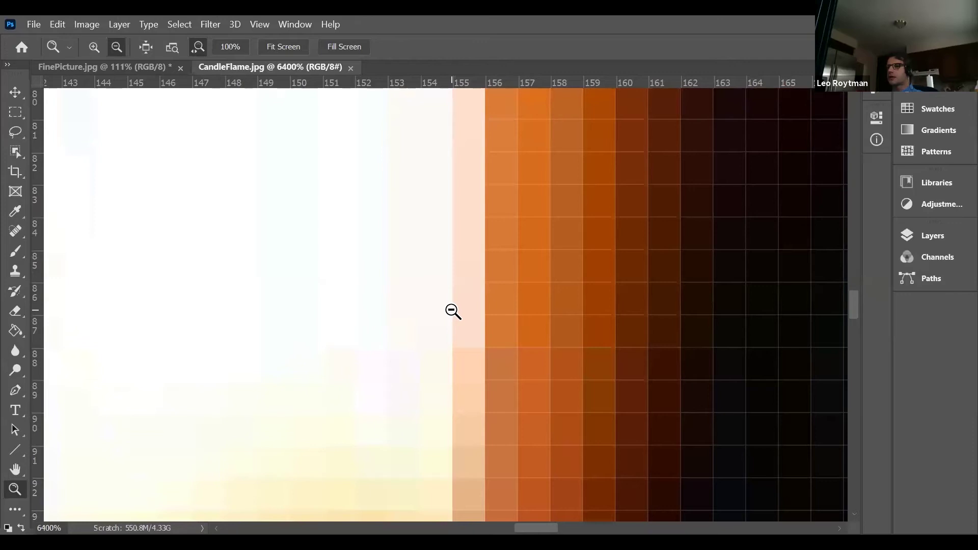
pyautogui.scroll(-7, 460, 282)
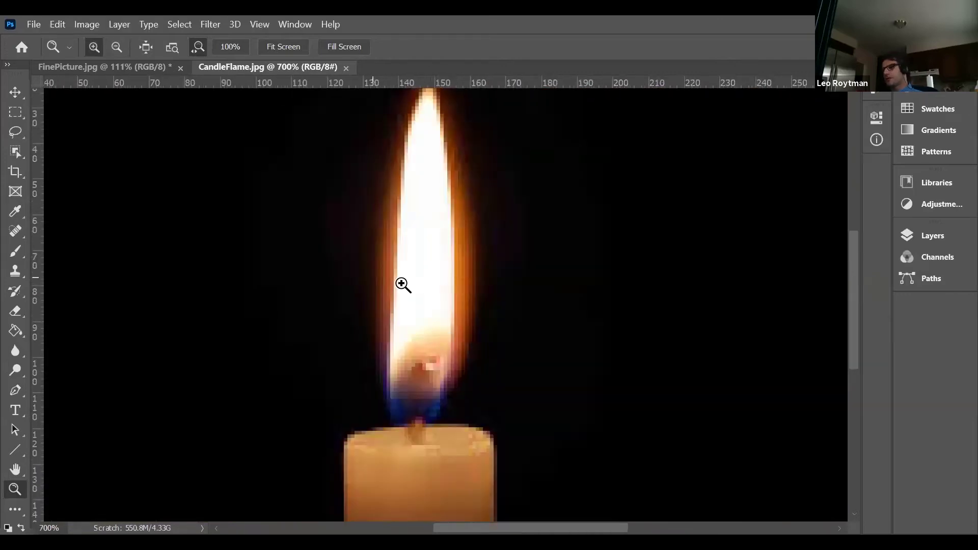
pyautogui.scroll(-1, 459, 342)
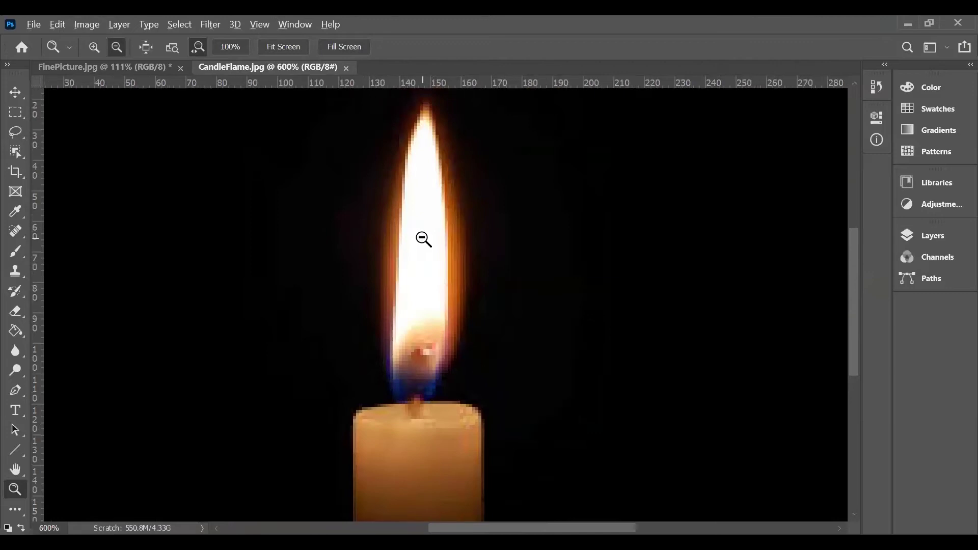
pyautogui.scroll(-1, 497, 366)
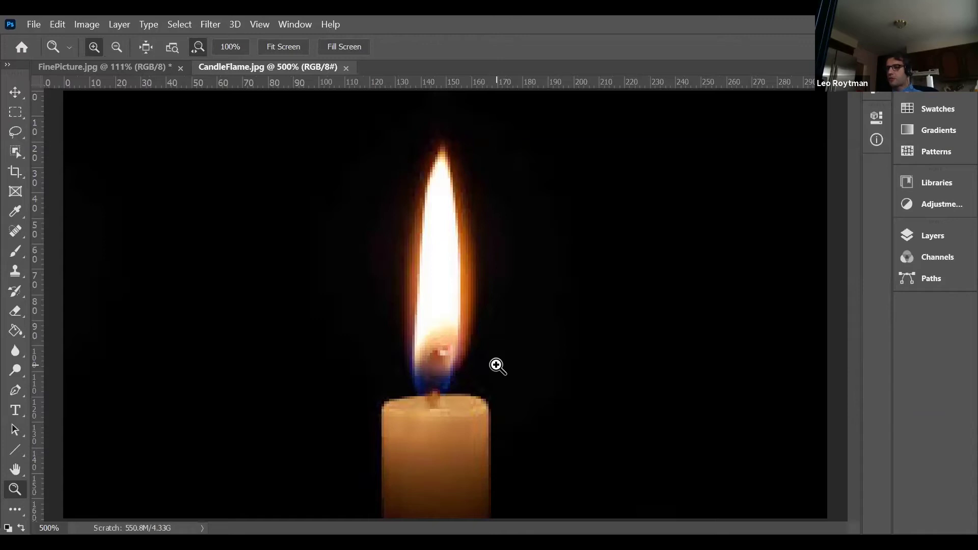
pyautogui.keyDown('alt'); pyautogui.click(496, 365); pyautogui.keyUp('alt')
pyautogui.keyDown('alt'); pyautogui.click(496, 365); pyautogui.keyUp('alt')
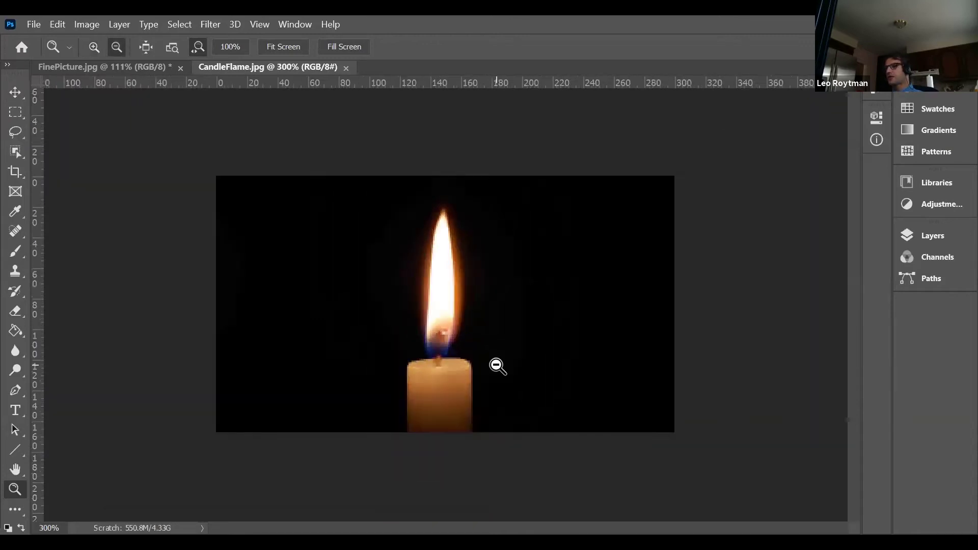
pyautogui.keyDown('alt'); pyautogui.click(496, 366); pyautogui.keyUp('alt')
pyautogui.keyDown('alt'); pyautogui.click(497, 366); pyautogui.keyUp('alt')
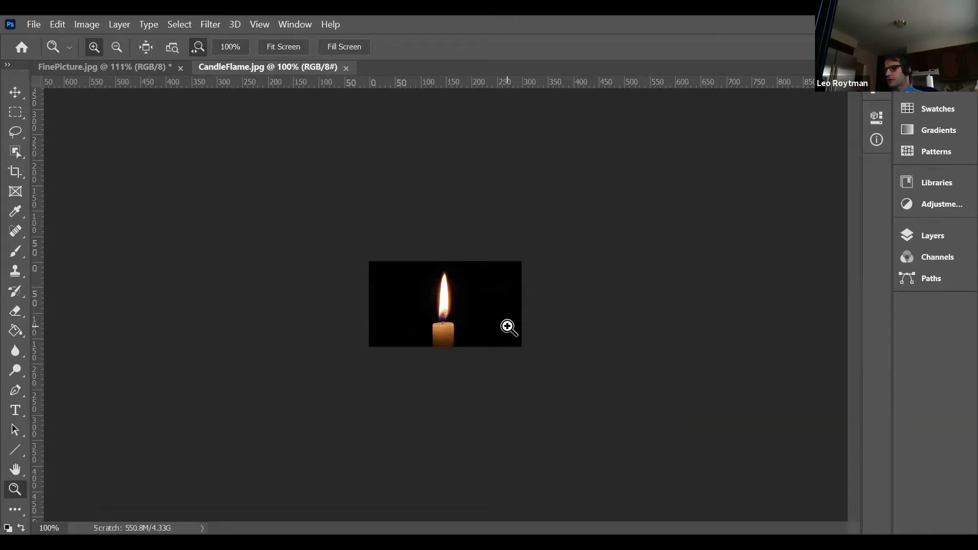
# Compare the candle image at 500% and 200% magnification, and switch to the FinePicture.jpg document.
pyautogui.moveTo(507, 327); pyautogui.dragTo(507, 327)
pyautogui.click(508, 327)
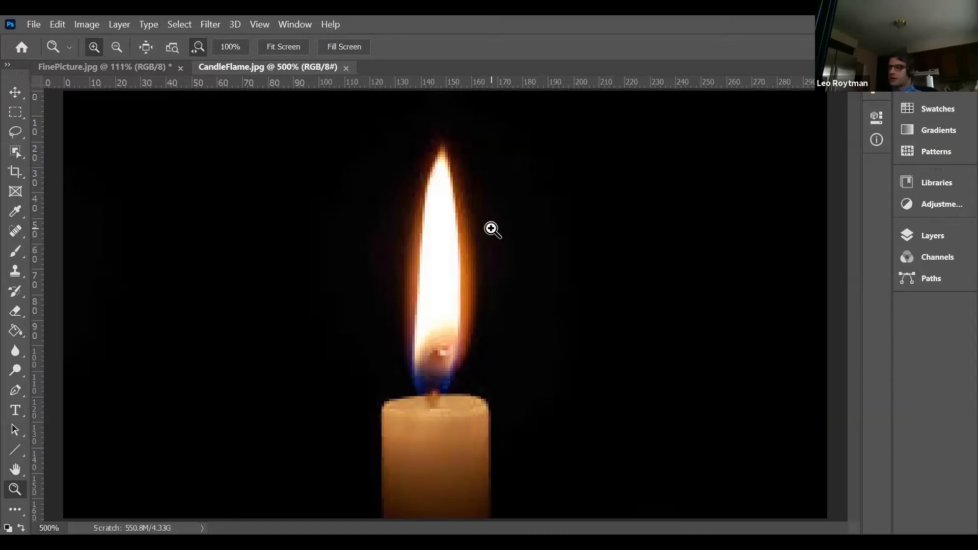
pyautogui.press('alt')
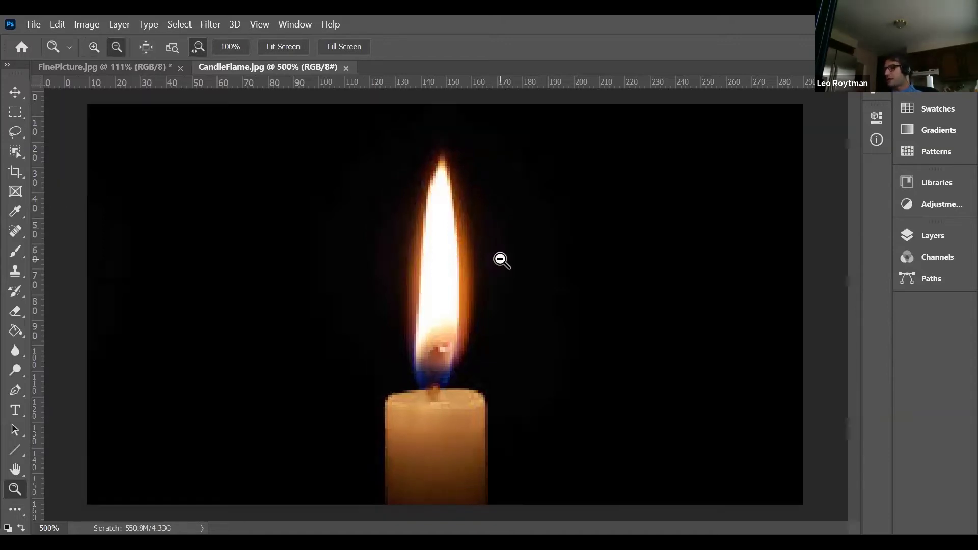
pyautogui.keyDown('alt'); pyautogui.click(501, 260); pyautogui.keyUp('alt')
pyautogui.keyDown('alt'); pyautogui.click(501, 260); pyautogui.keyUp('alt')
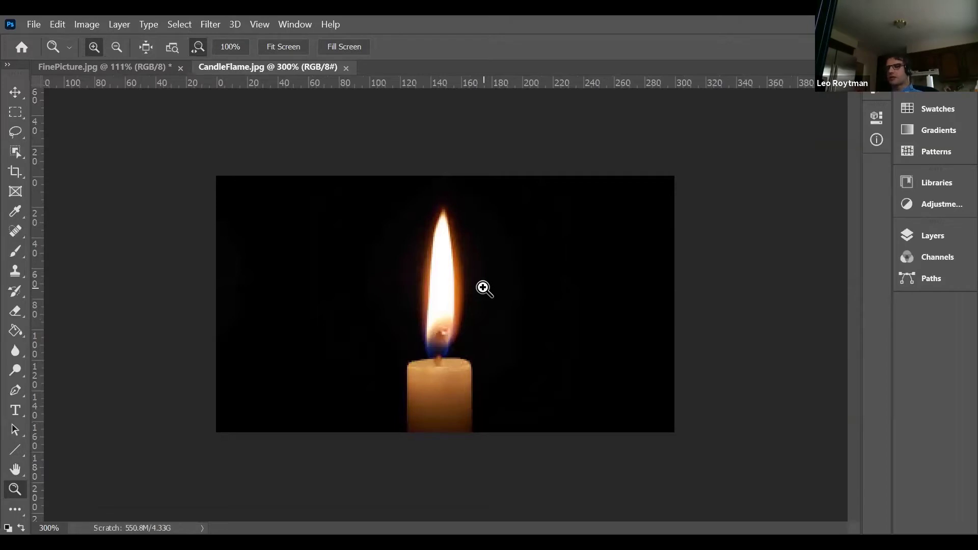
pyautogui.keyDown('alt'); pyautogui.click(482, 292); pyautogui.keyUp('alt')
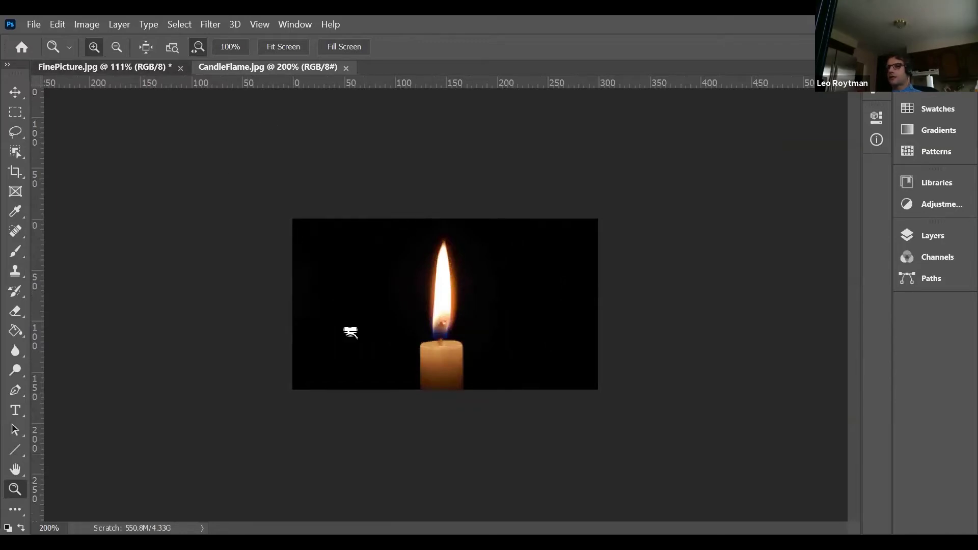
pyautogui.hotkey('ctrl', 'Tab')
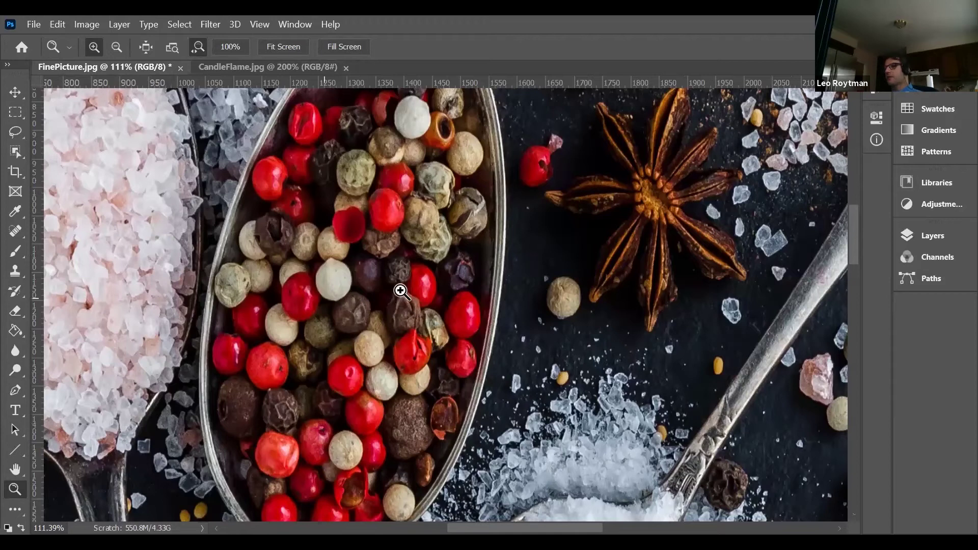
# Zoom FinePicture.jpg out to 50%, and set its magnification to exactly 100%.
pyautogui.press('alt')
pyautogui.keyDown('alt'); pyautogui.click(466, 337); pyautogui.keyUp('alt')
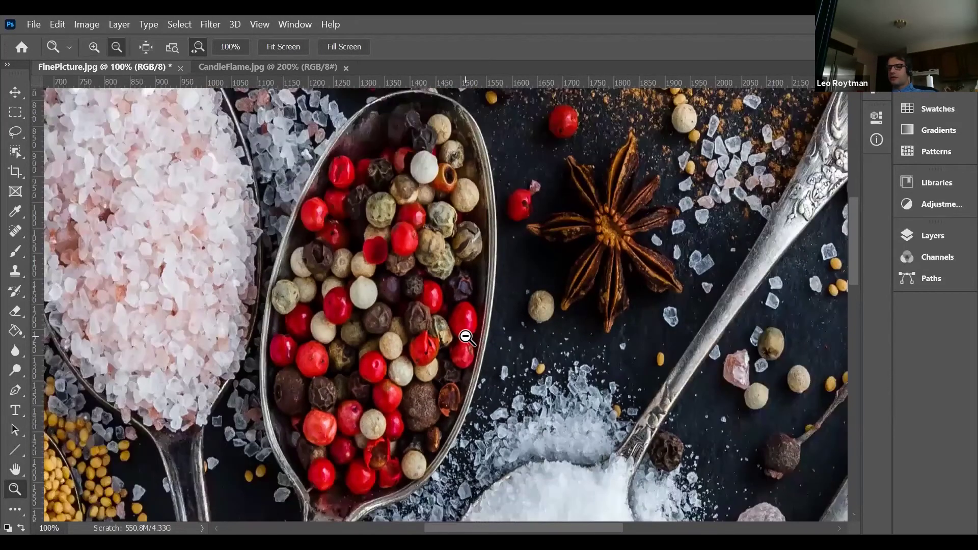
pyautogui.keyDown('alt'); pyautogui.click(466, 336); pyautogui.keyUp('alt')
pyautogui.keyDown('alt'); pyautogui.click(466, 337); pyautogui.keyUp('alt')
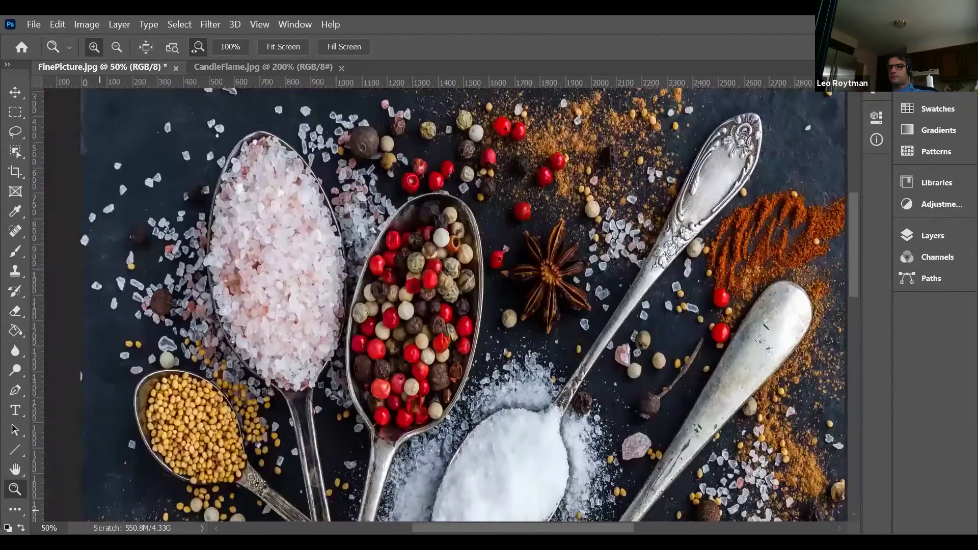
pyautogui.doubleClick(47, 528)
pyautogui.write('100')
pyautogui.press('Return')
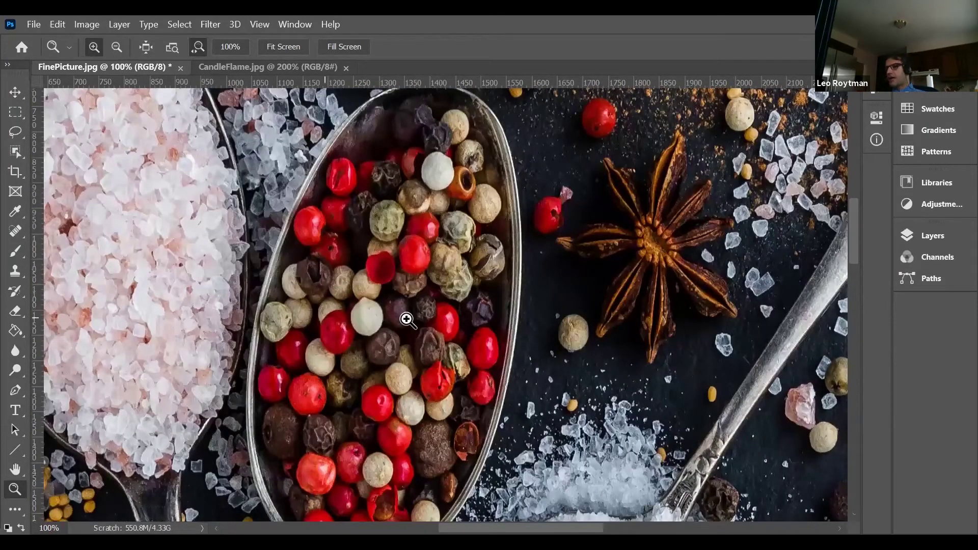
# Compare the peppercorns in FinePicture.jpg at 200%, 100% and 300% magnification.
pyautogui.click(415, 334)
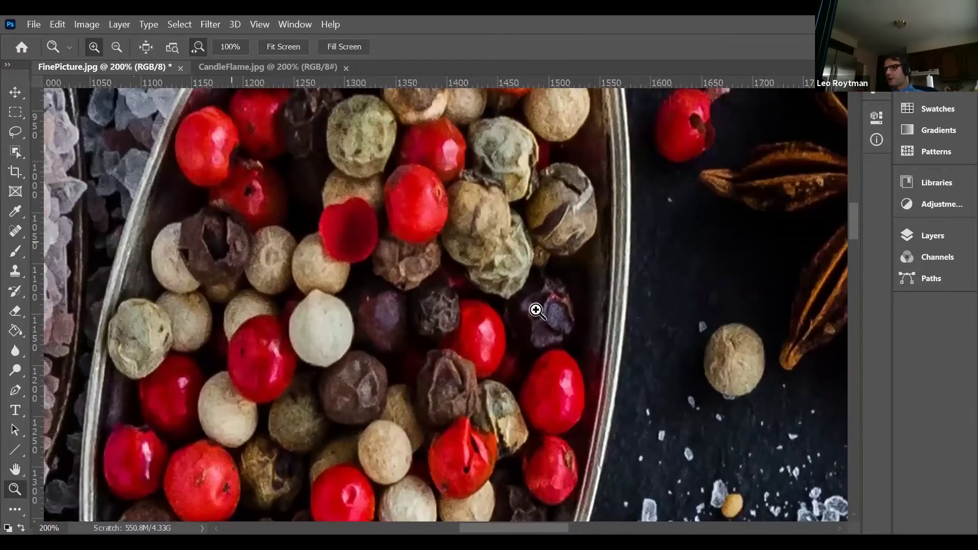
pyautogui.keyDown('alt'); pyautogui.click(464, 330); pyautogui.keyUp('alt')
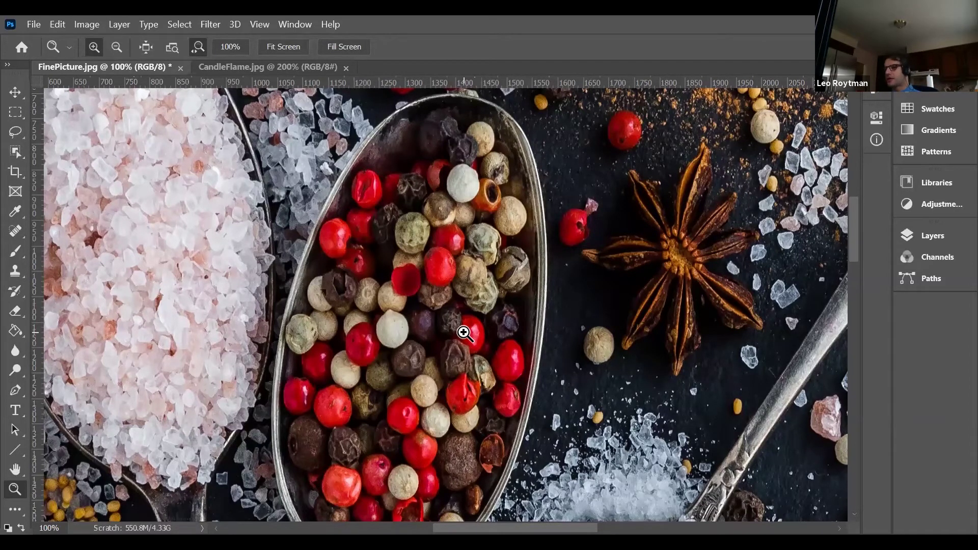
pyautogui.click(464, 333)
pyautogui.click(349, 393)
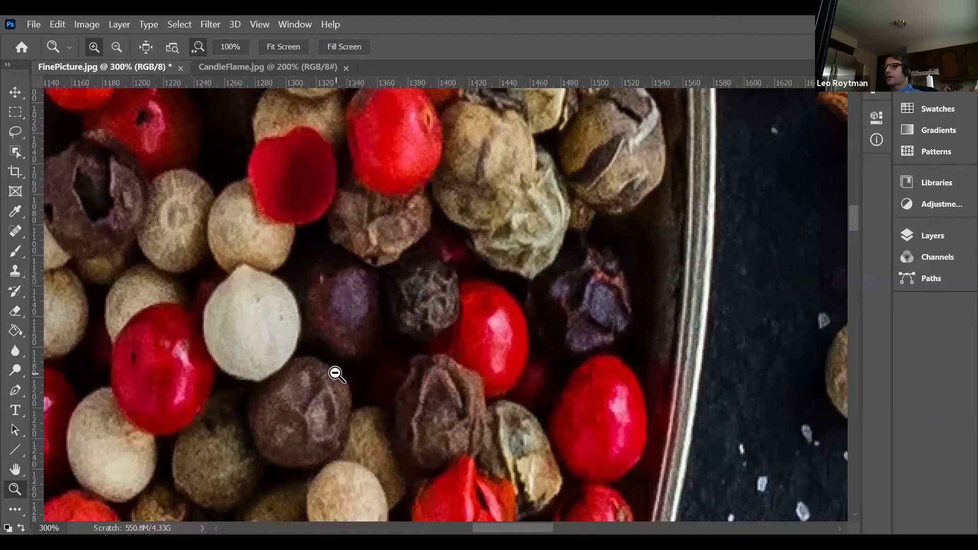
# Zoom out of the peppercorns past 50% to view the overall spice picture.
pyautogui.keyDown('alt'); pyautogui.click(337, 374); pyautogui.keyUp('alt')
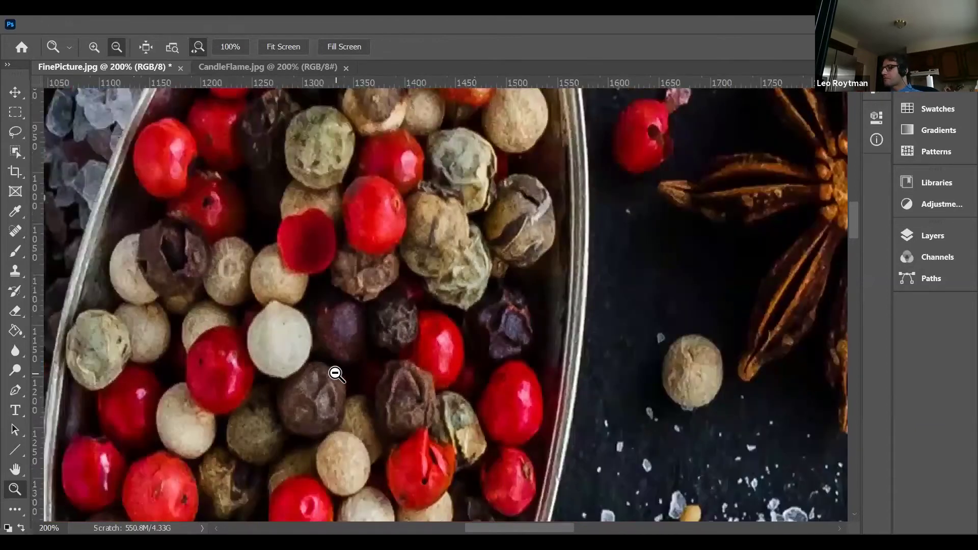
pyautogui.keyDown('alt'); pyautogui.click(336, 374); pyautogui.keyUp('alt')
pyautogui.keyDown('alt'); pyautogui.click(336, 374); pyautogui.keyUp('alt')
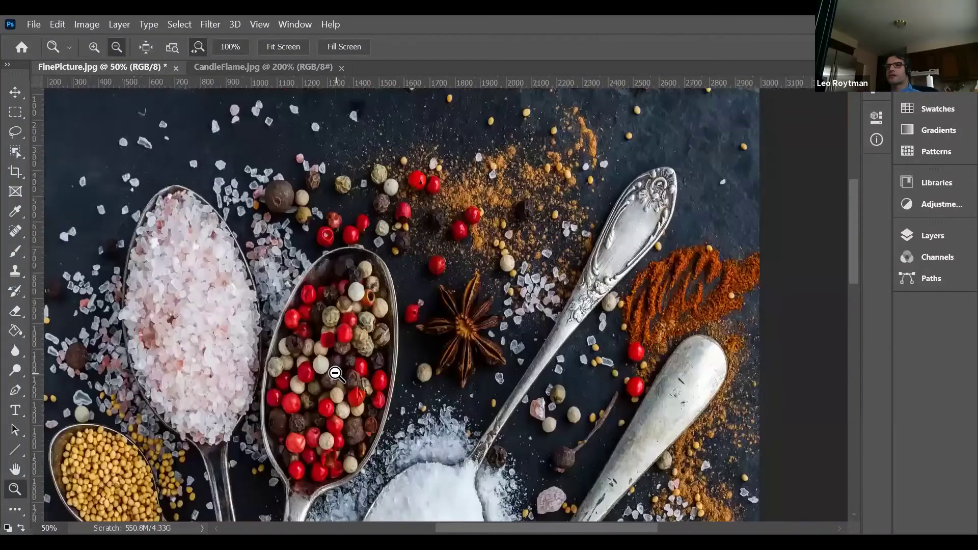
pyautogui.keyDown('alt'); pyautogui.click(336, 373); pyautogui.keyUp('alt')
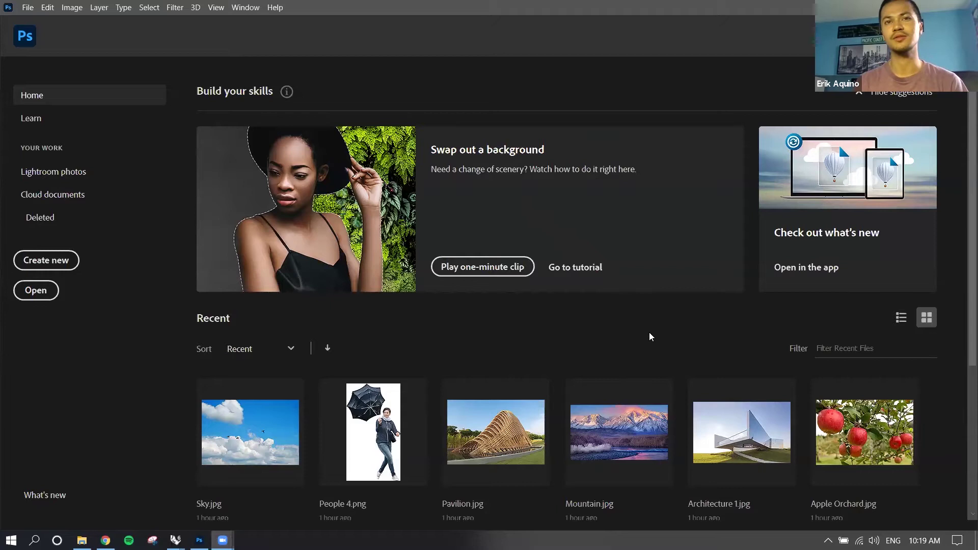
pyautogui.click(28, 8)
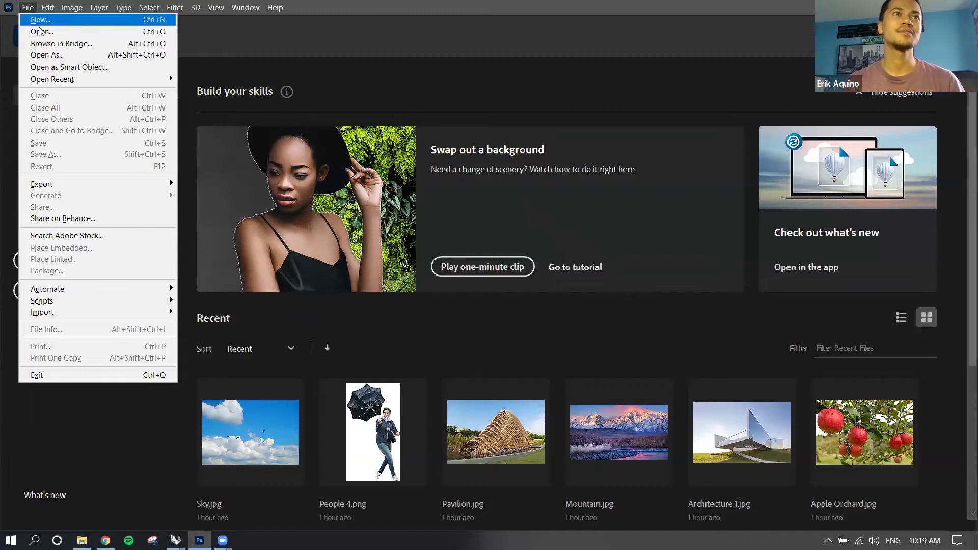
pyautogui.click(43, 32)
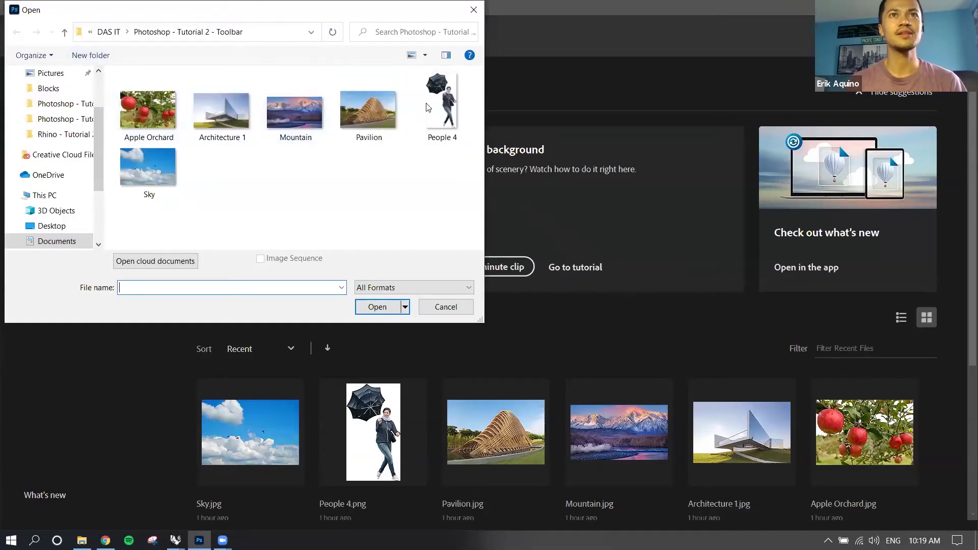
pyautogui.click(444, 306)
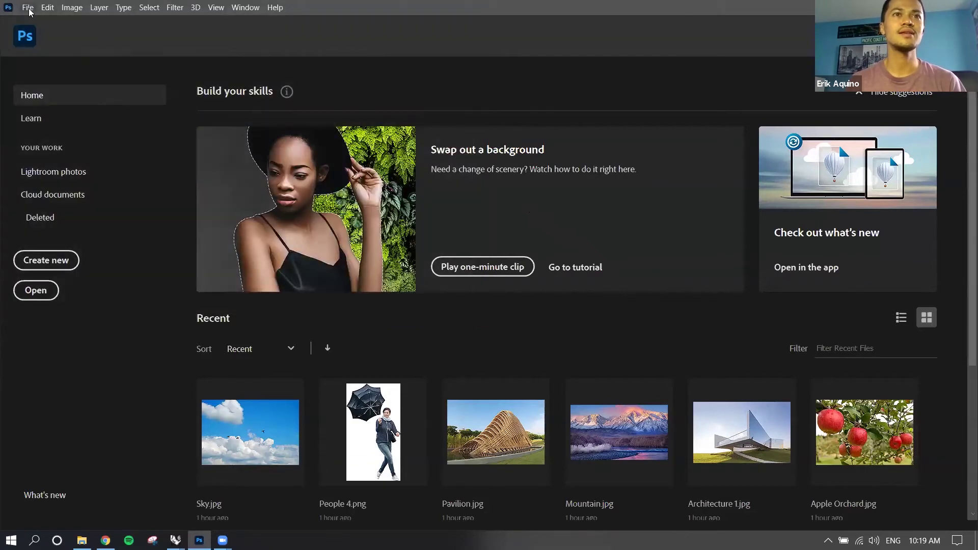
# Load Apple Orchard, Architecture 1, Mountain, Pavilion, People 4 and Sky as layers of one new document using Load Files into Stack.
pyautogui.click(28, 9)
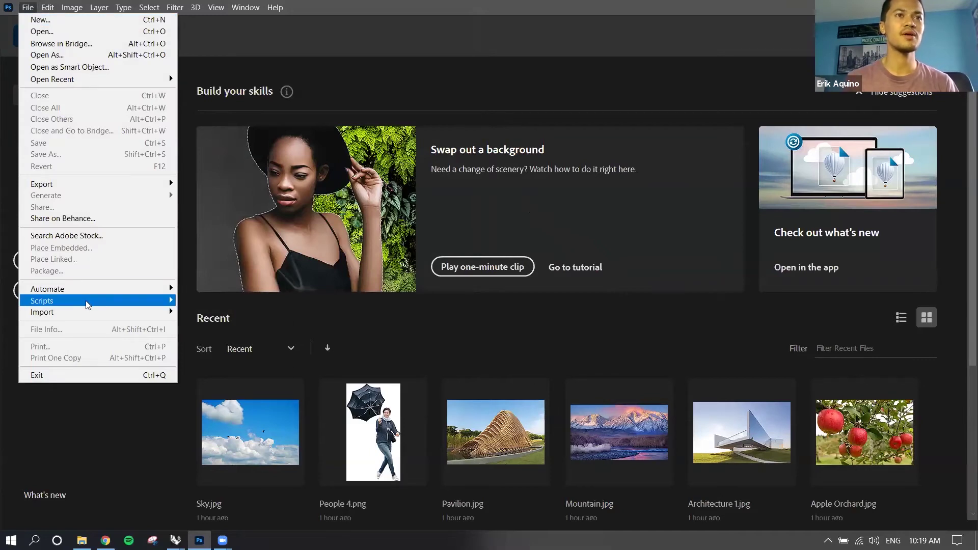
pyautogui.moveTo(86, 302)
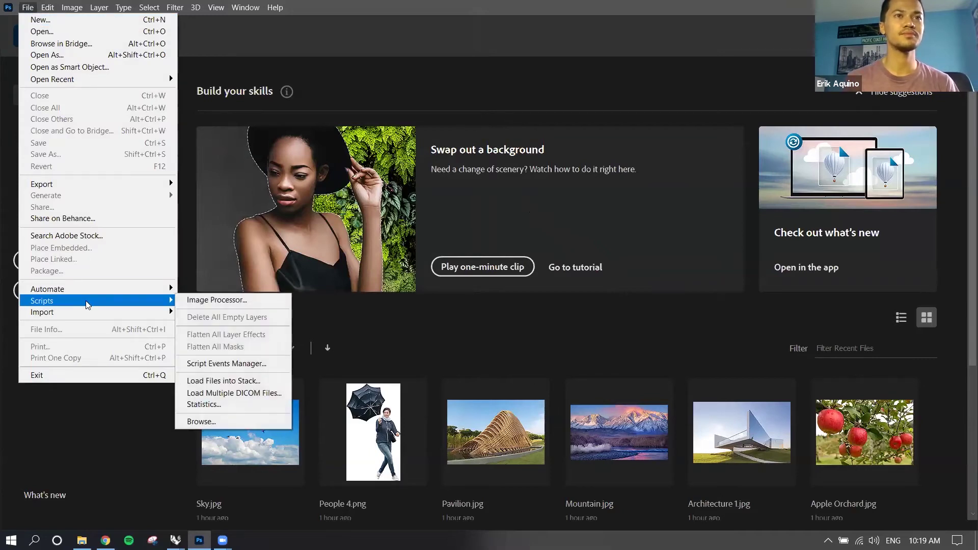
pyautogui.click(213, 386)
pyautogui.click(520, 230)
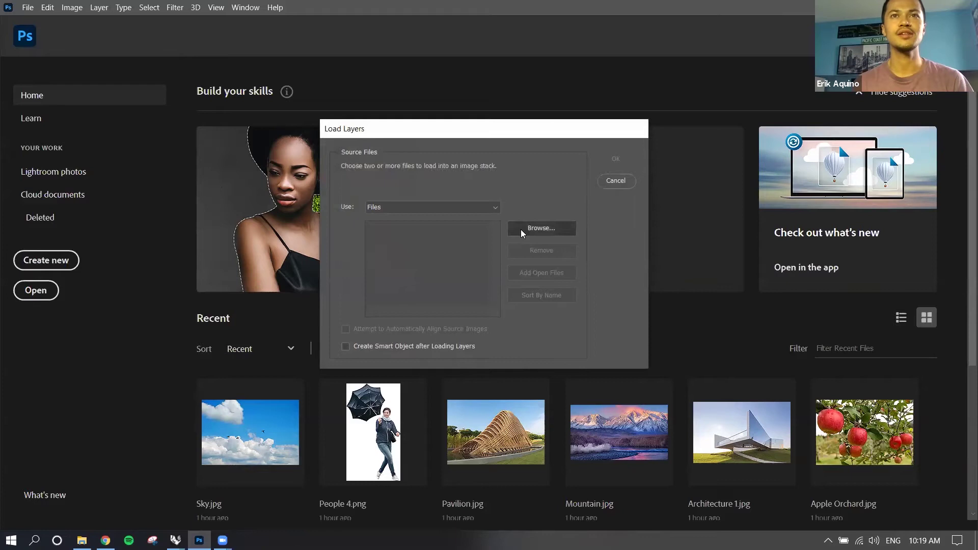
pyautogui.click(488, 280)
pyautogui.keyDown('shift'); pyautogui.click(487, 306); pyautogui.keyUp('shift')
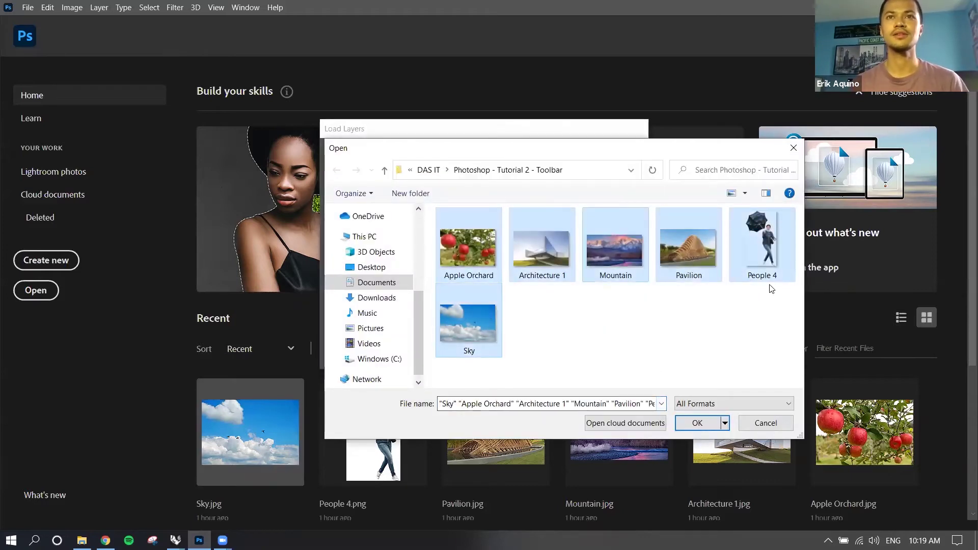
pyautogui.click(712, 425)
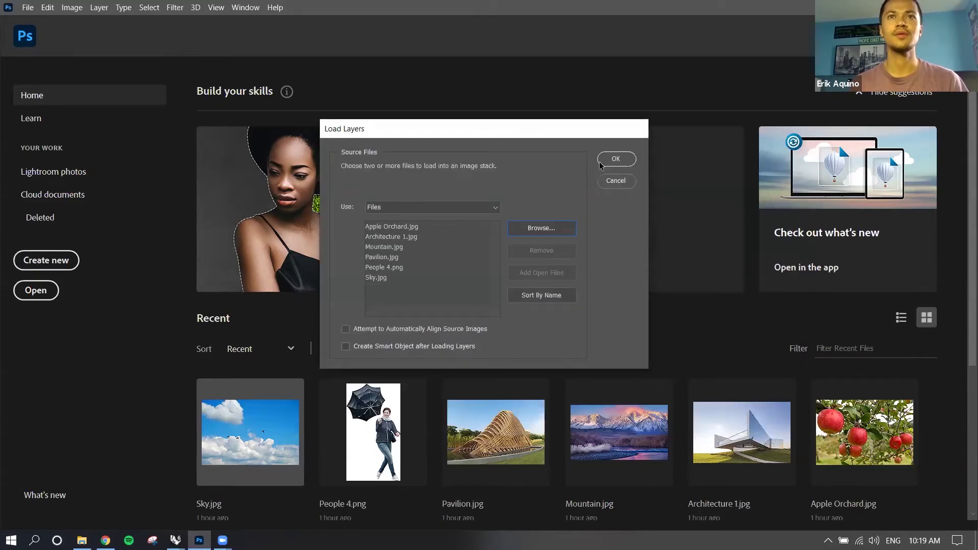
pyautogui.click(616, 159)
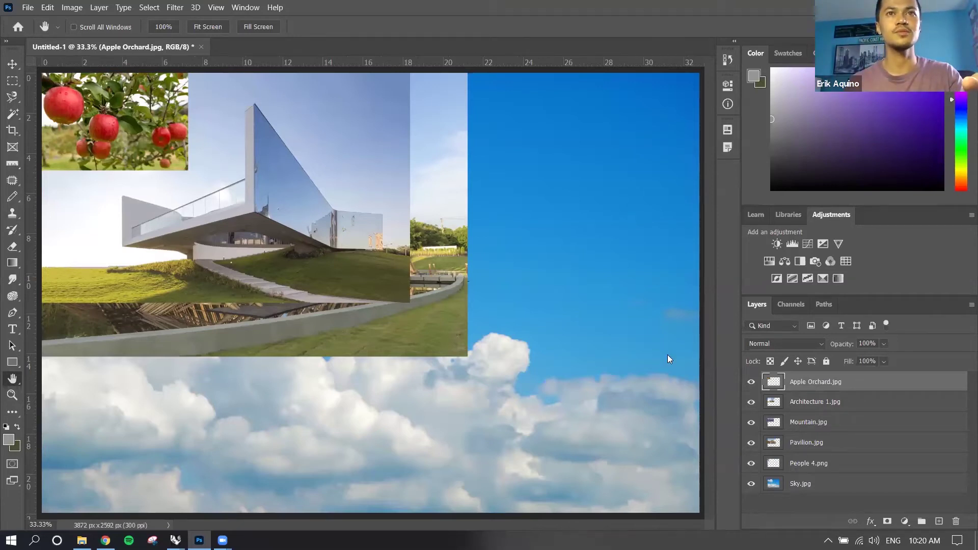
# Reorder the layers so People 4.png is topmost and Architecture 1.jpg sits directly above Sky.jpg.
pyautogui.scroll(-3, 667, 358)
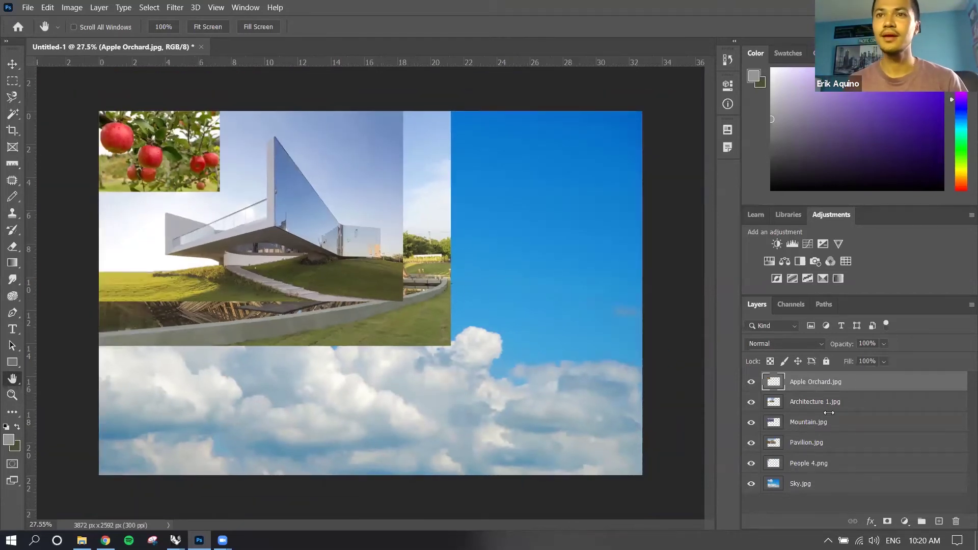
pyautogui.click(866, 410)
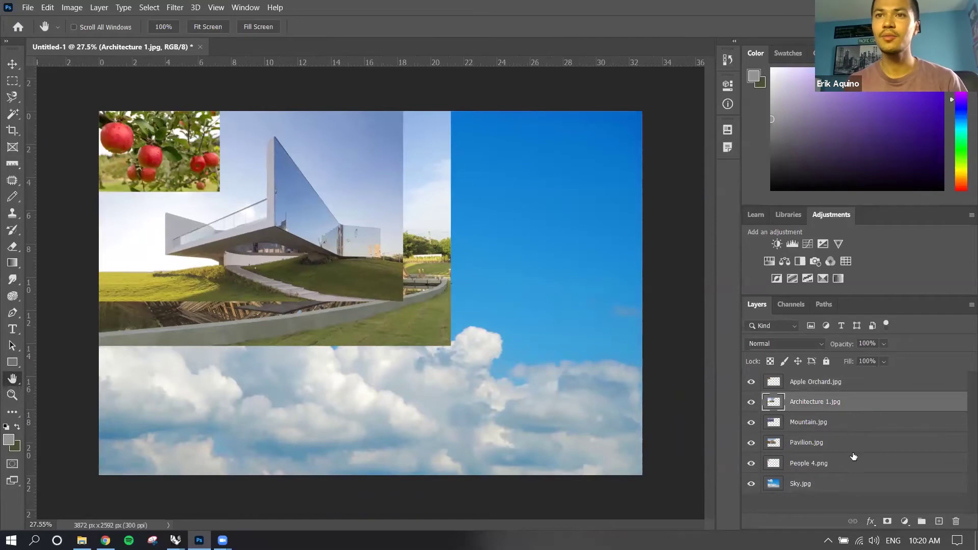
pyautogui.moveTo(852, 465); pyautogui.dragTo(859, 381)
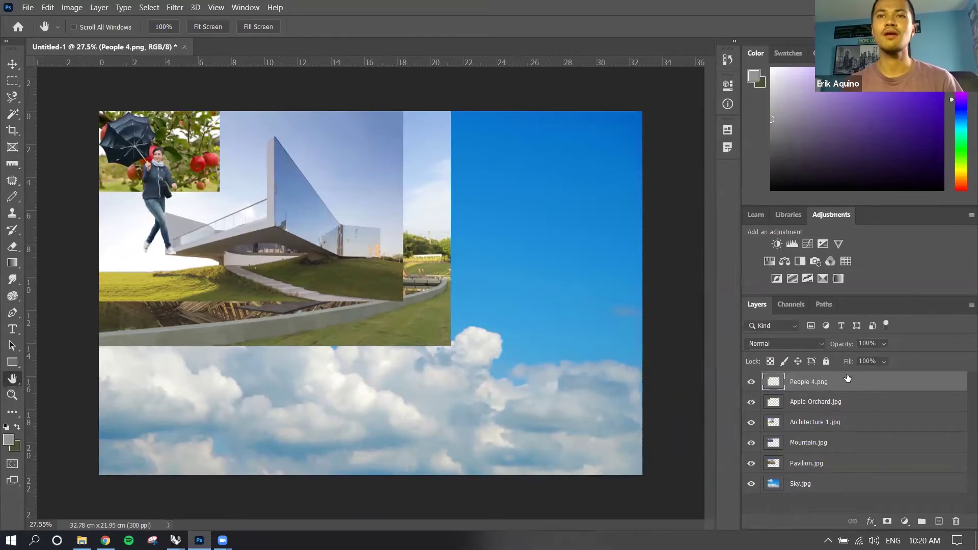
pyautogui.moveTo(864, 412); pyautogui.dragTo(857, 472)
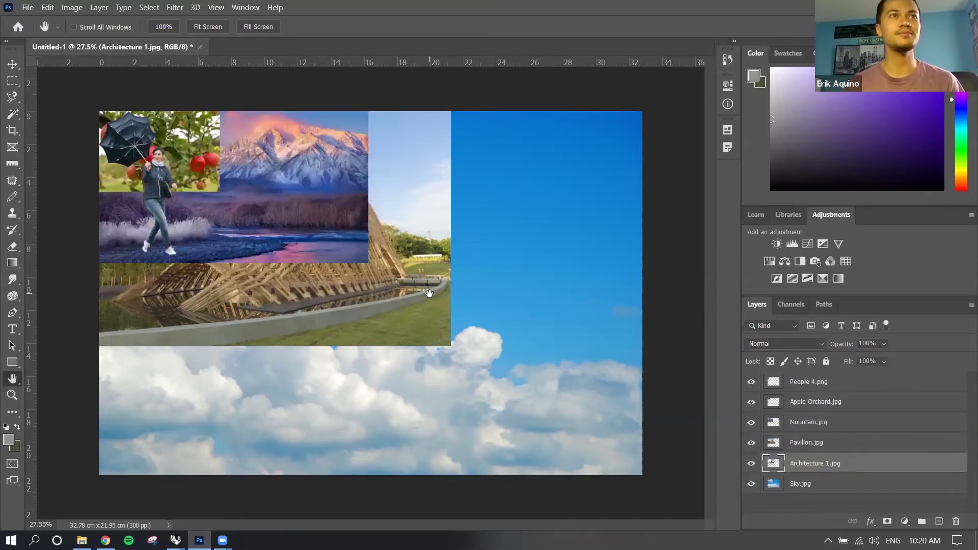
# With the Move tool's transform controls off and layer Auto-Select on, move the person with the umbrella to the pavilion picture's right edge.
pyautogui.click(13, 64)
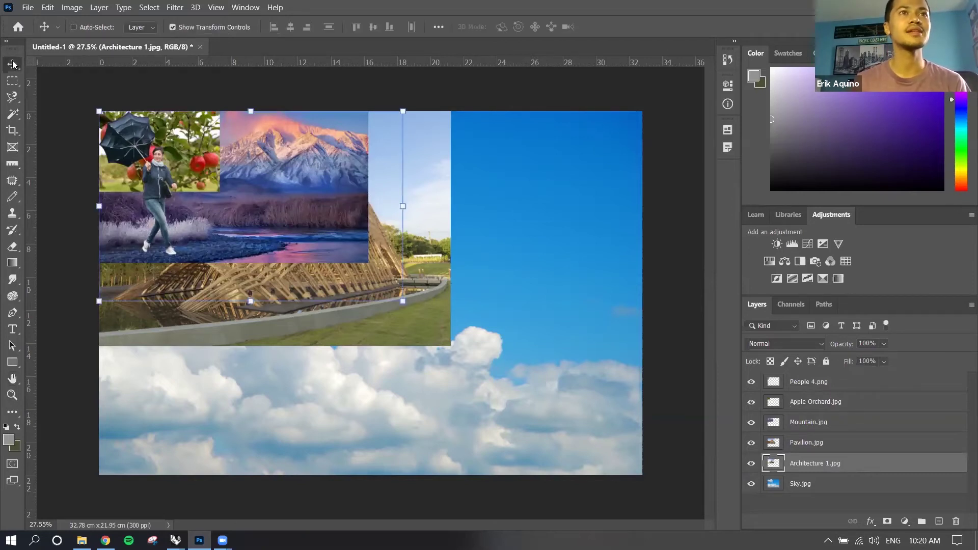
pyautogui.click(173, 27)
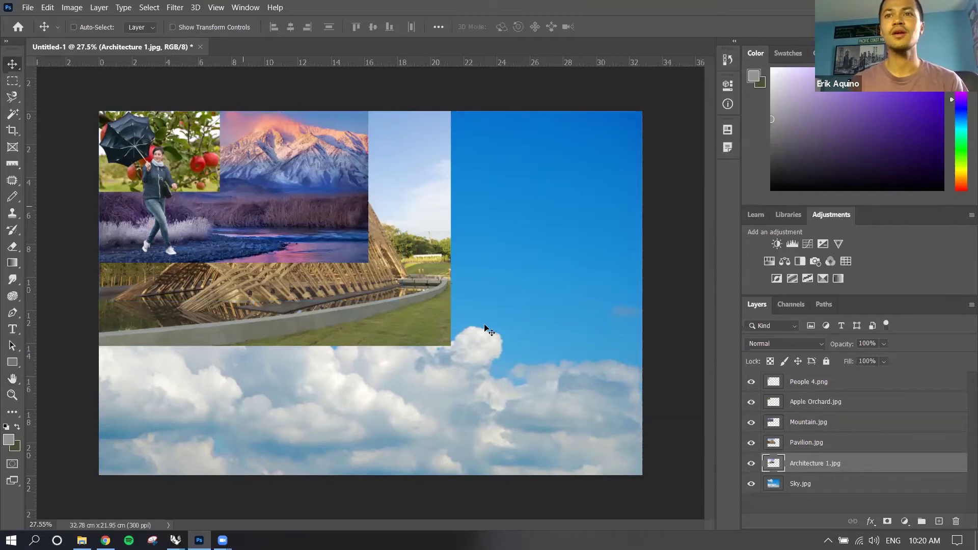
pyautogui.click(842, 382)
pyautogui.moveTo(222, 193); pyautogui.dragTo(464, 209)
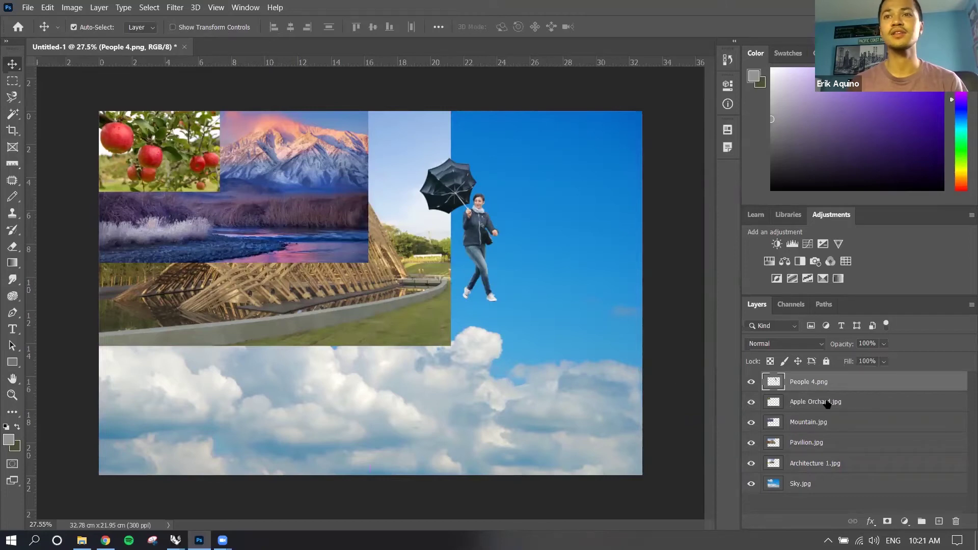
# Move the mountain picture to the lower middle of the canvas and the pavilion picture toward the canvas's right side.
pyautogui.click(849, 402)
pyautogui.click(856, 422)
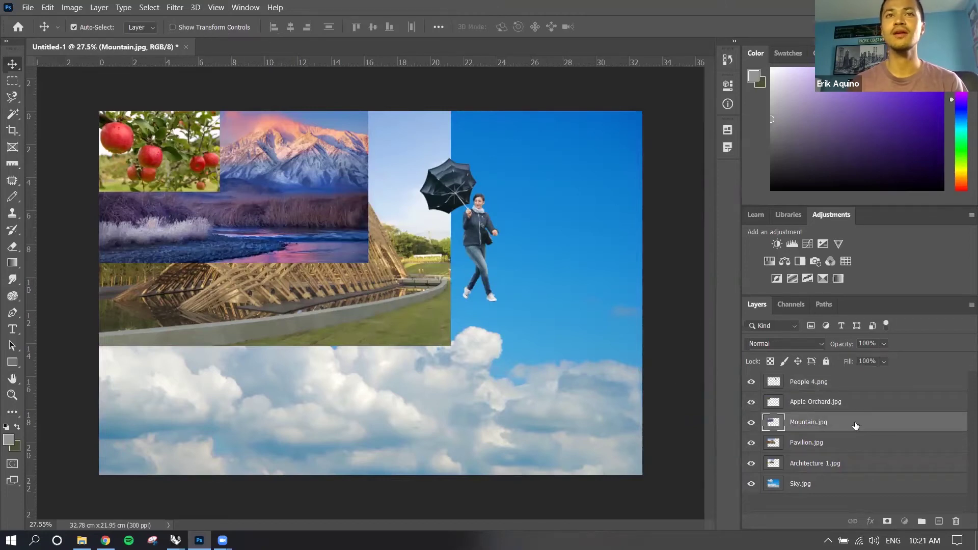
pyautogui.click(855, 442)
pyautogui.moveTo(280, 159); pyautogui.dragTo(366, 301)
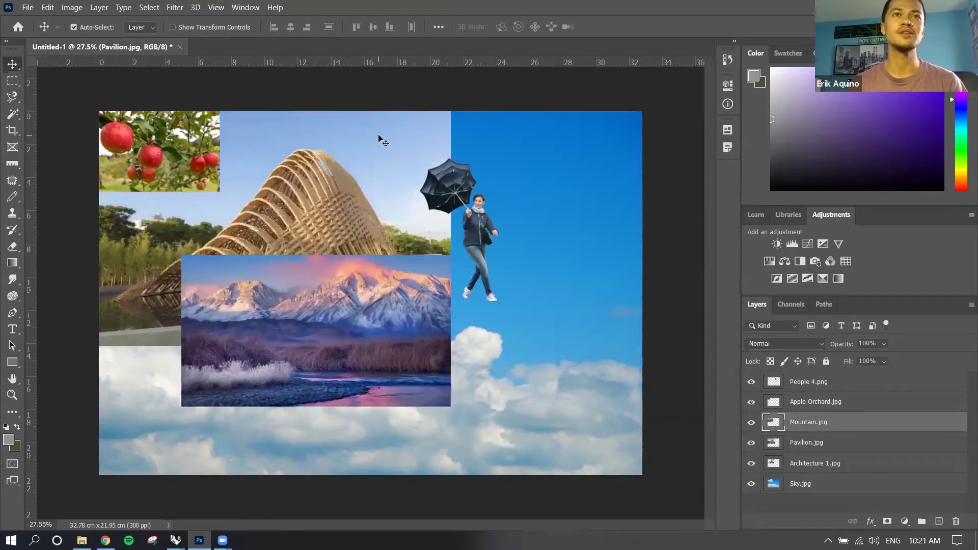
pyautogui.moveTo(378, 137); pyautogui.dragTo(555, 190)
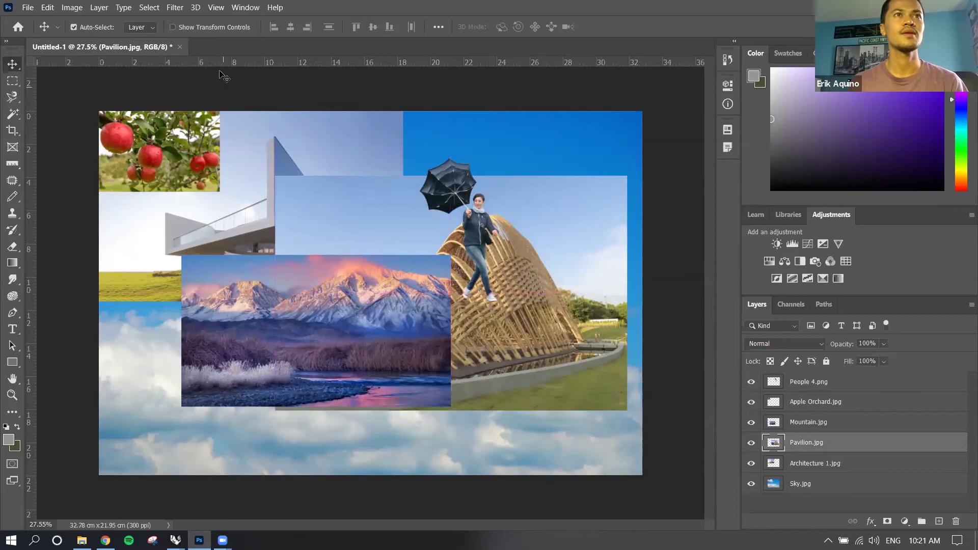
# Show and hide the transform controls on the Pavilion.jpg layer, and enter and leave Free Transform without altering it.
pyautogui.click(153, 32)
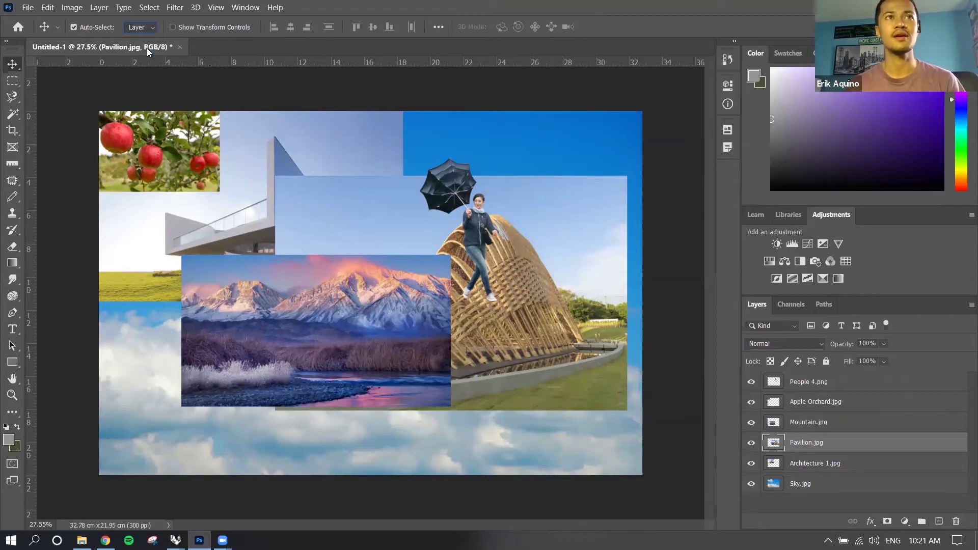
pyautogui.click(173, 27)
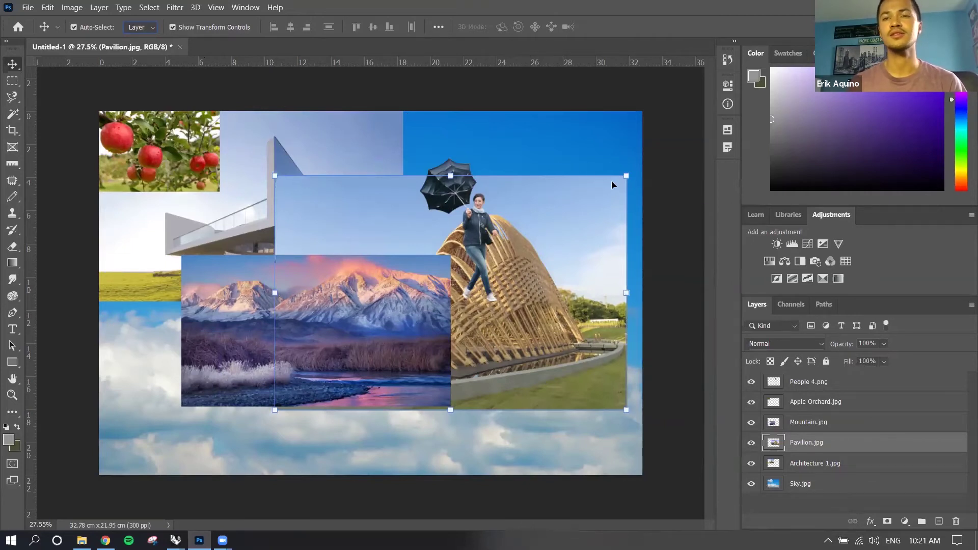
pyautogui.click(173, 27)
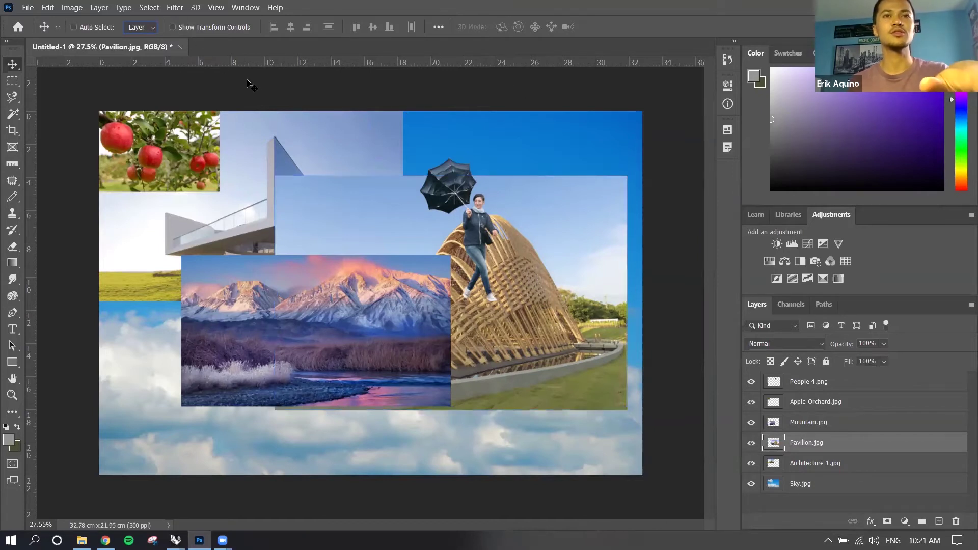
pyautogui.hotkey('ctrl', 't')
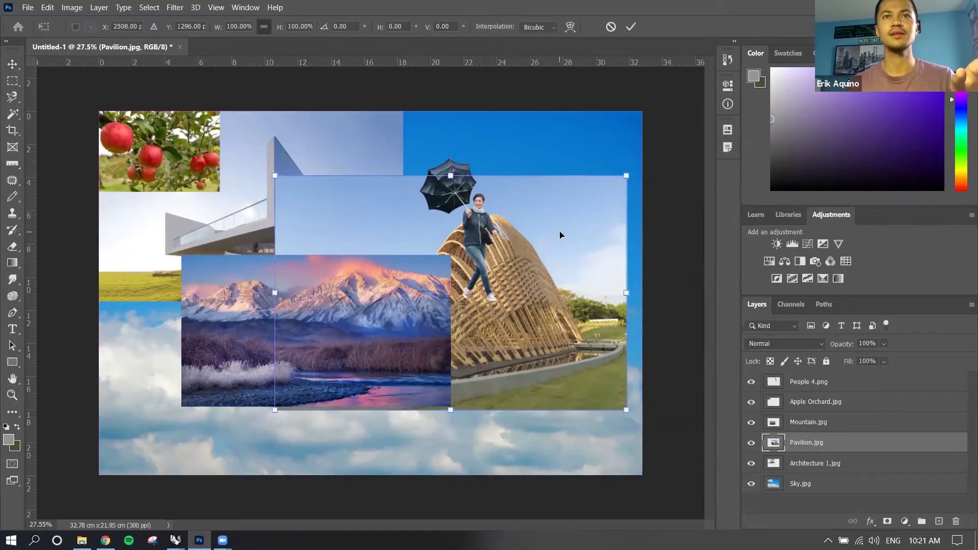
pyautogui.press('Return')
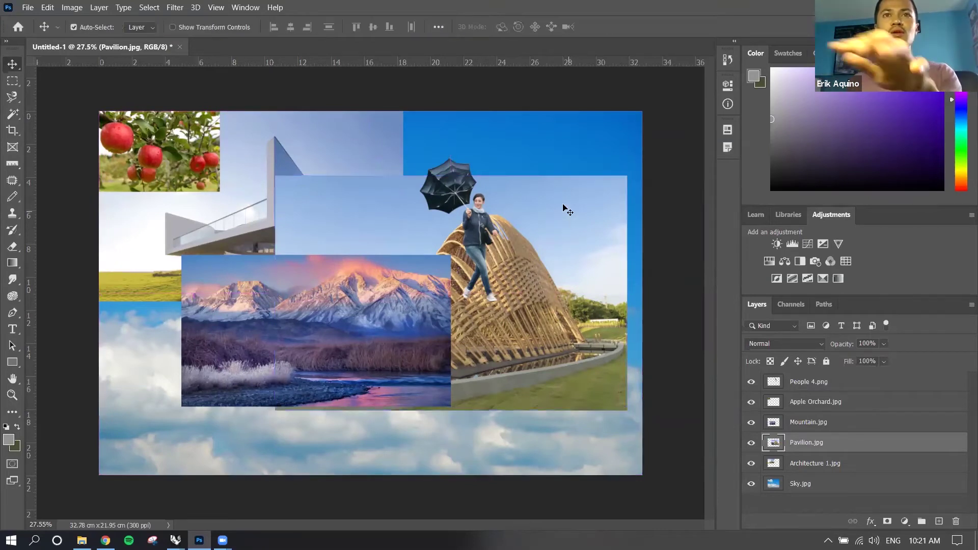
pyautogui.rightClick(563, 205)
pyautogui.click(566, 234)
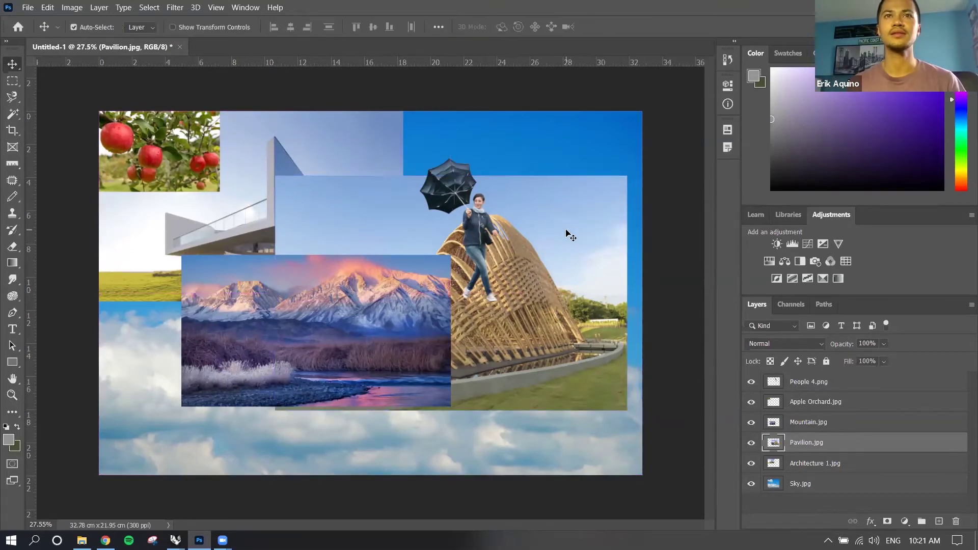
pyautogui.rightClick(832, 442)
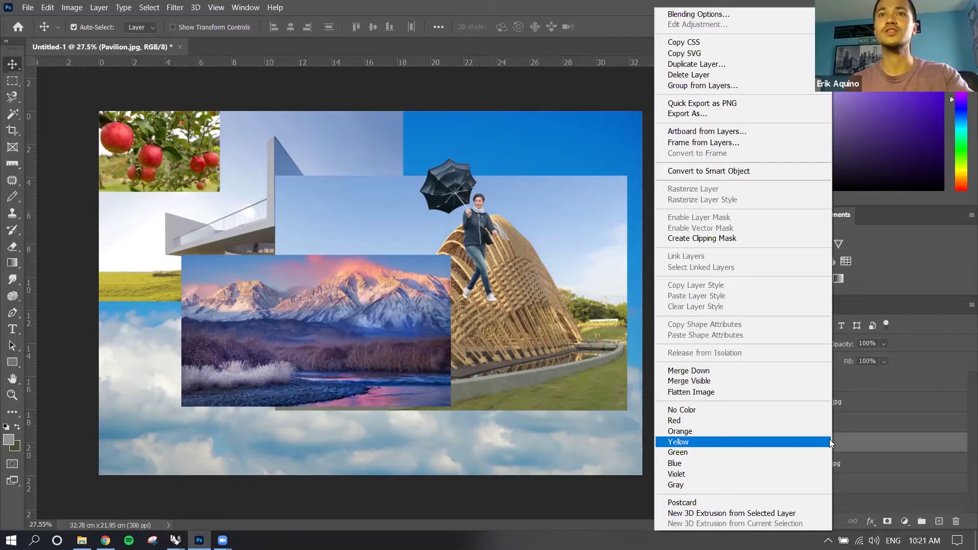
pyautogui.press('Escape')
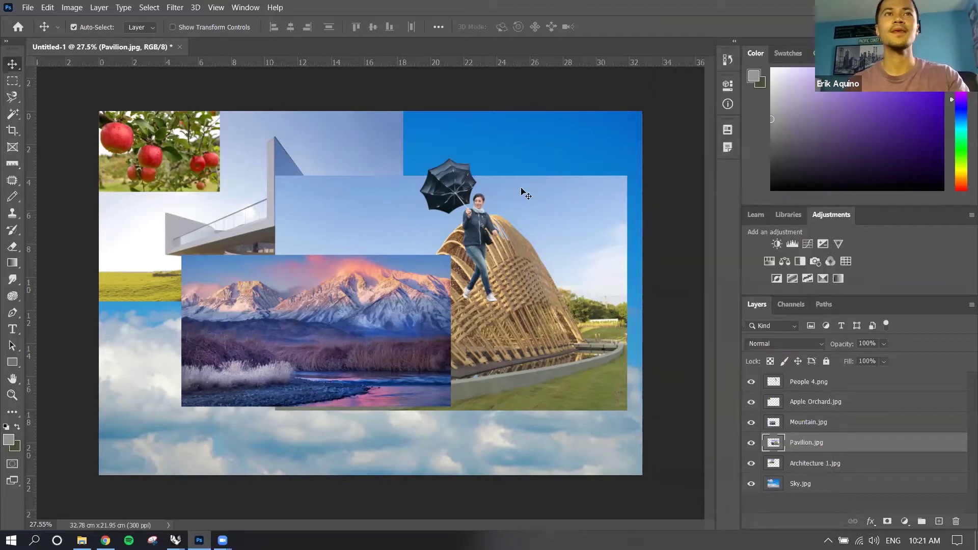
# With the transform controls shown, move the pavilion picture up, scale it to 89.25%, and hide the controls again.
pyautogui.click(172, 27)
pyautogui.moveTo(547, 219); pyautogui.dragTo(539, 167)
pyautogui.moveTo(617, 124); pyautogui.dragTo(581, 151)
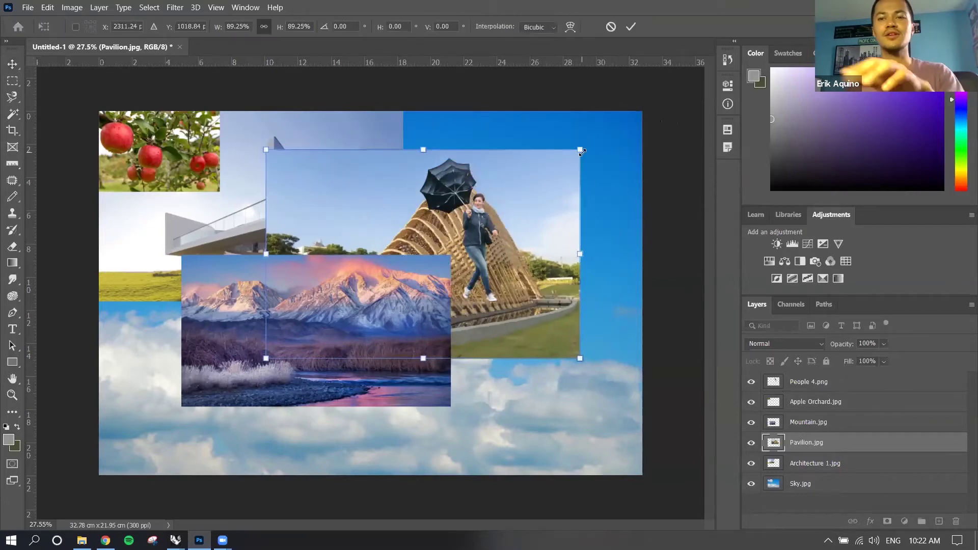
pyautogui.press('Return')
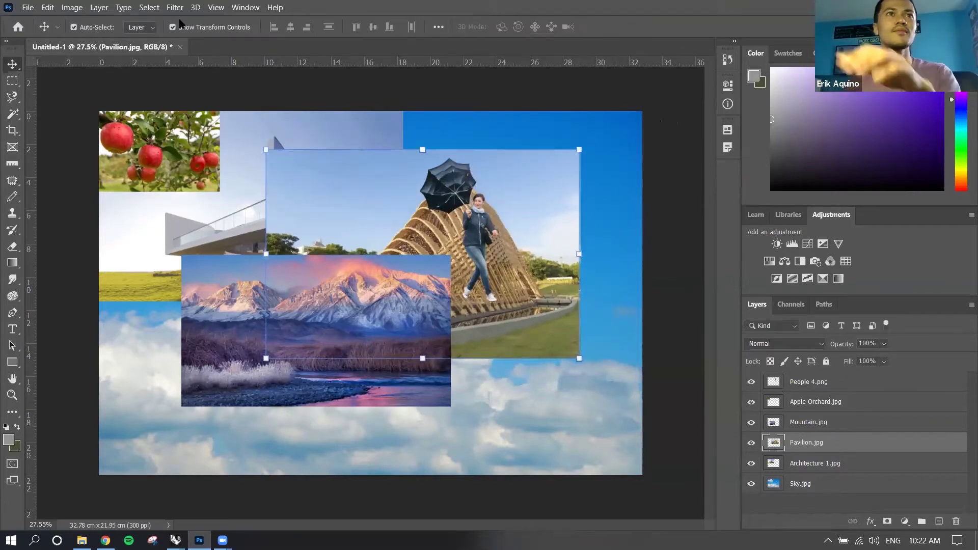
pyautogui.click(173, 27)
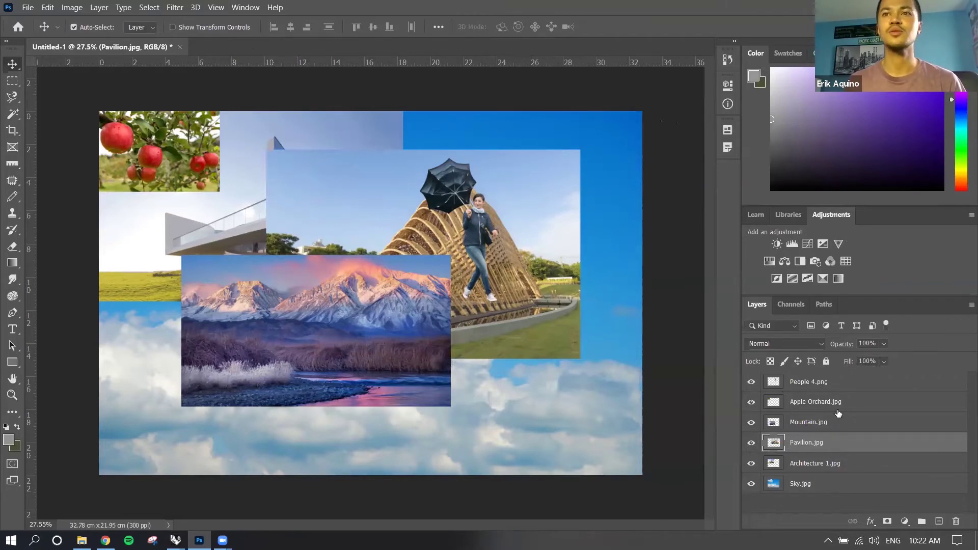
# Align the People 4.png, Mountain.jpg and Pavilion.jpg layers by horizontal centers, by left edges, and finally by right edges.
pyautogui.press('ctrl')
pyautogui.keyDown('ctrl'); pyautogui.click(857, 423); pyautogui.keyUp('ctrl')
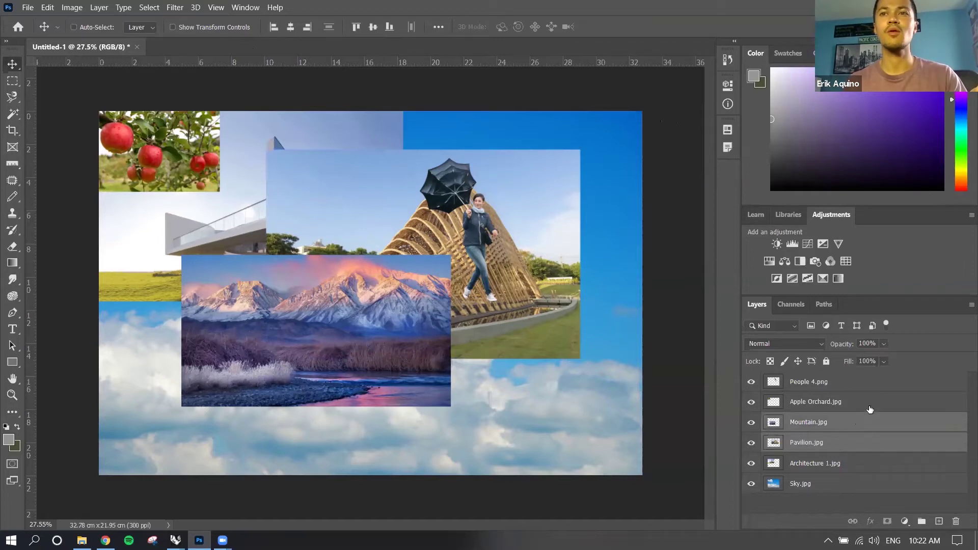
pyautogui.keyDown('ctrl'); pyautogui.click(870, 405); pyautogui.keyUp('ctrl')
pyautogui.keyDown('ctrl'); pyautogui.click(870, 387); pyautogui.keyUp('ctrl')
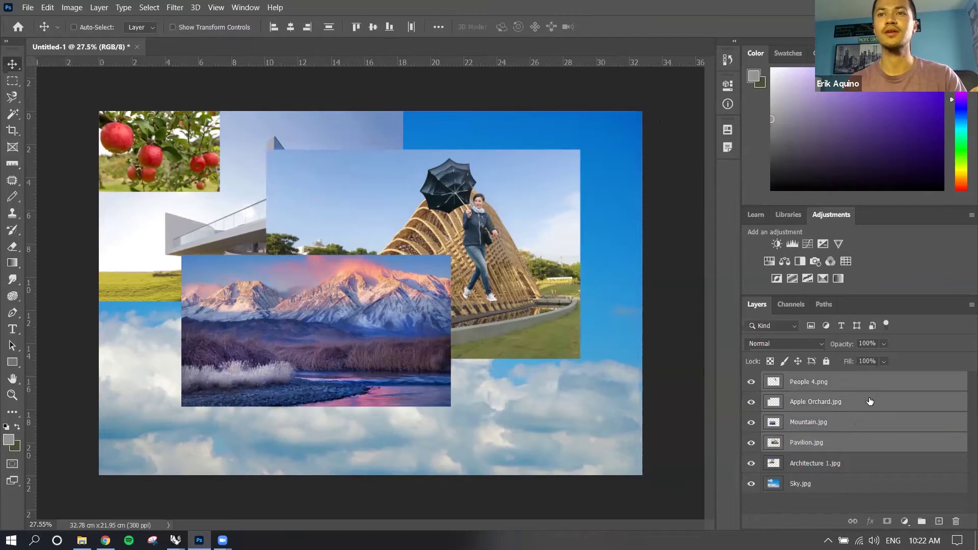
pyautogui.keyDown('ctrl'); pyautogui.click(870, 401); pyautogui.keyUp('ctrl')
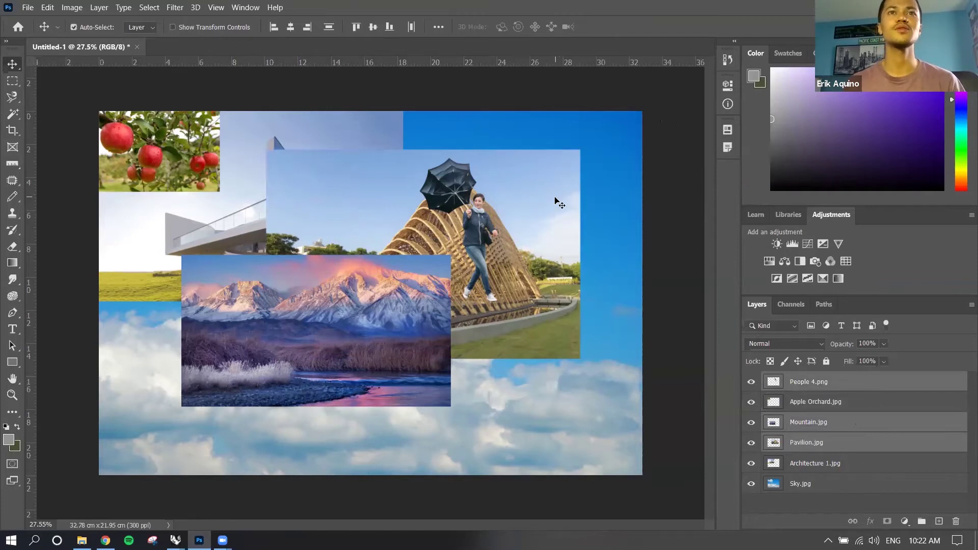
pyautogui.click(290, 27)
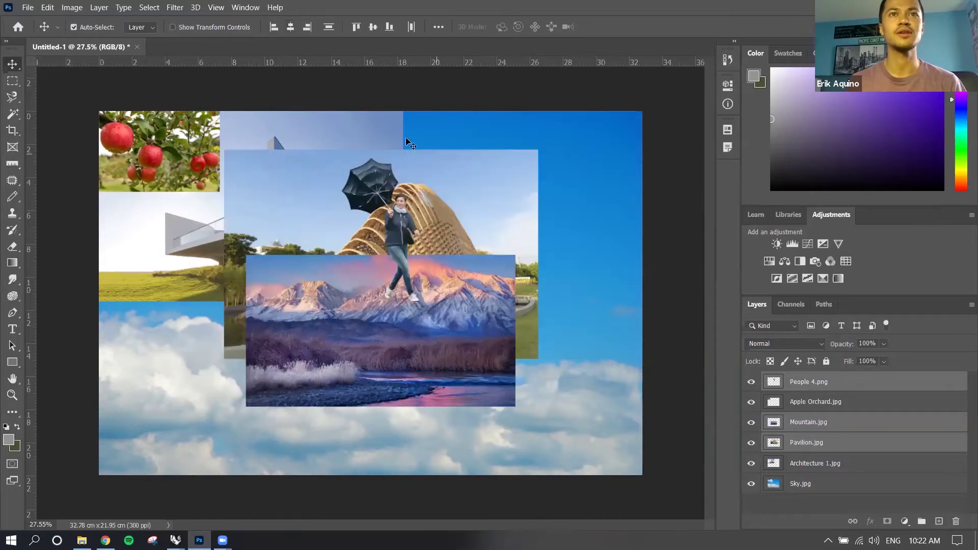
pyautogui.click(278, 30)
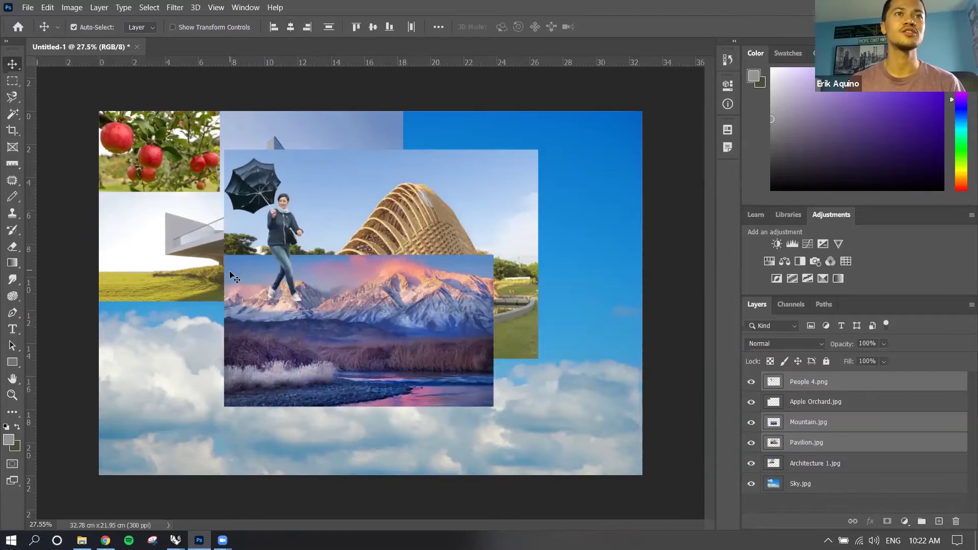
pyautogui.click(309, 30)
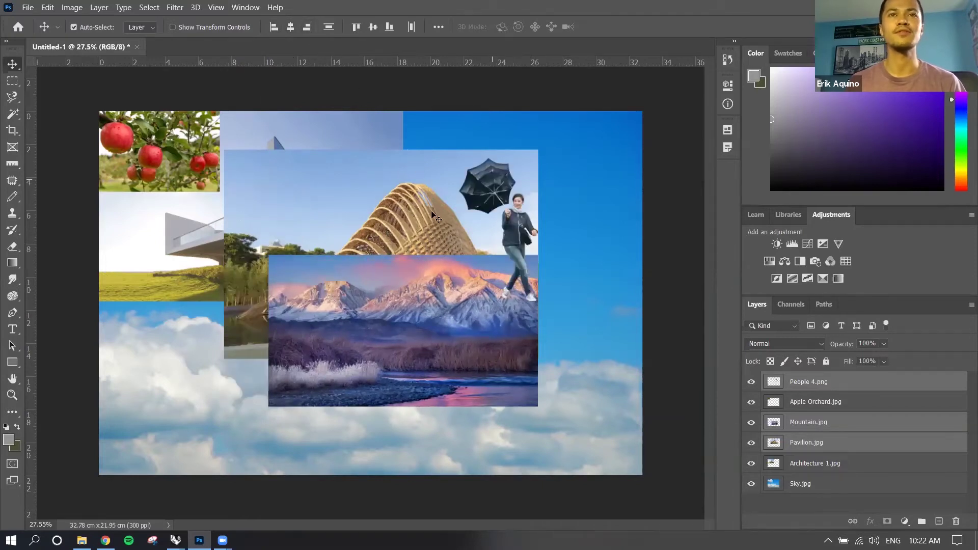
# Move the person with the umbrella slightly up and to the right, overlapping the pavilion picture's right edge.
pyautogui.click(843, 385)
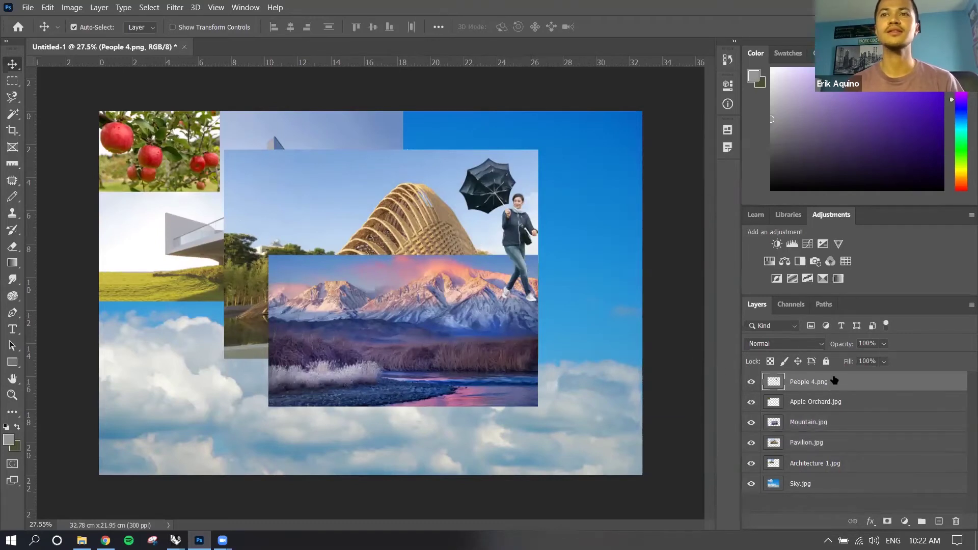
pyautogui.moveTo(489, 172)
pyautogui.mouseDown()
pyautogui.moveTo(506, 158)
pyautogui.moveTo(499, 163)
pyautogui.mouseUp()
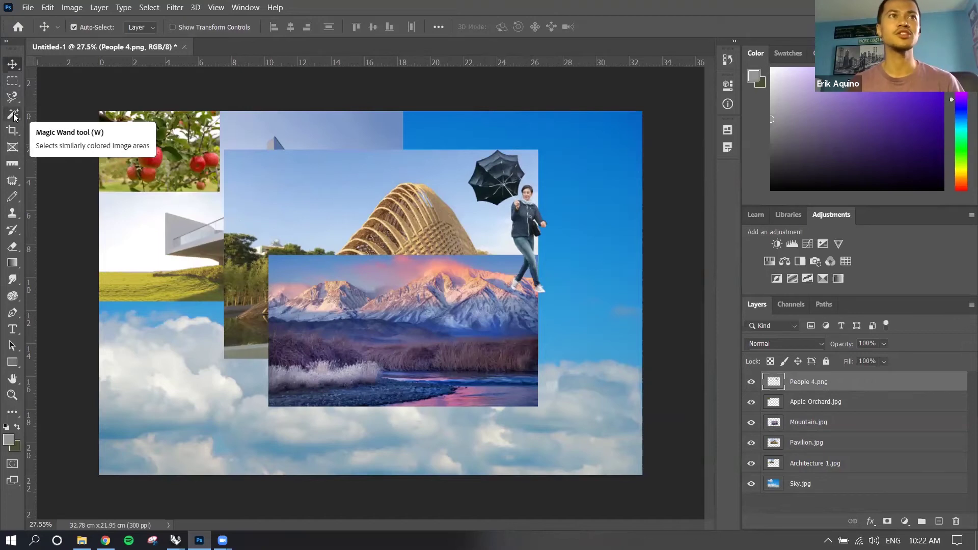
# With the Rectangular Marquee tool, draw a large selection across the pictures and replace it with a smaller one over the pavilion picture's upper-left sky.
pyautogui.click(14, 87)
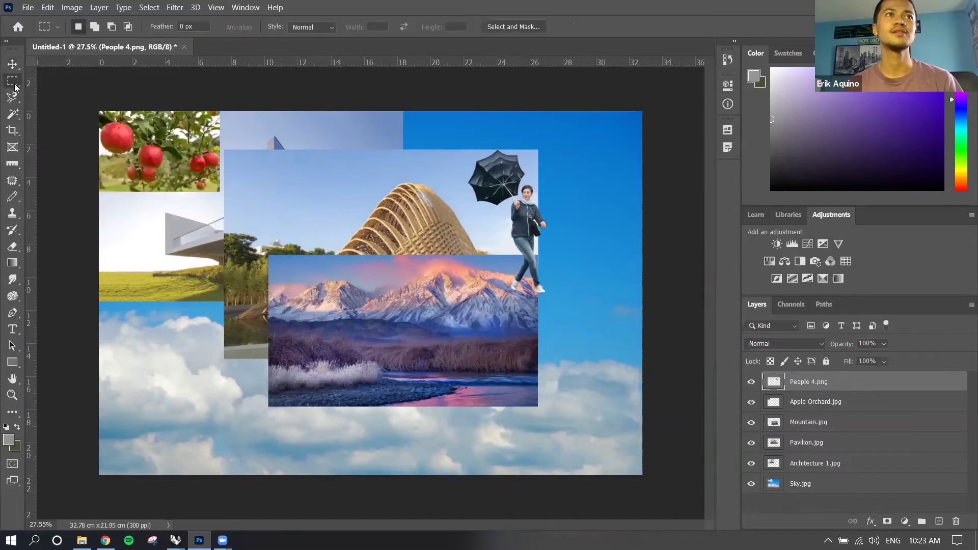
pyautogui.rightClick(14, 87)
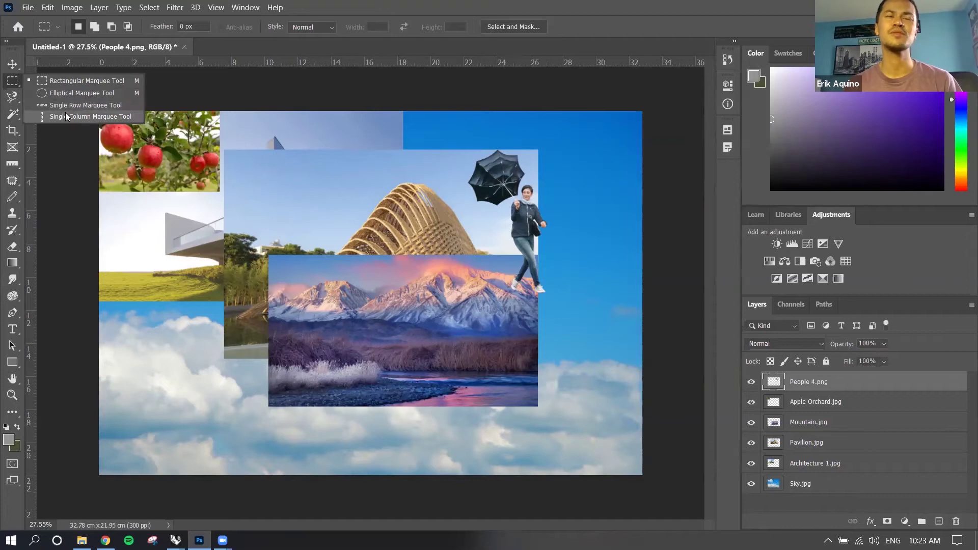
pyautogui.click(74, 83)
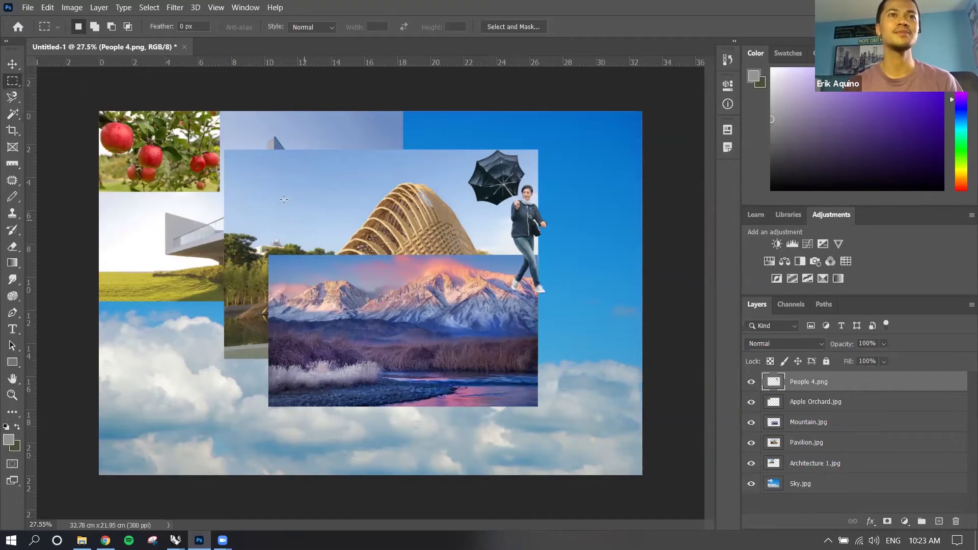
pyautogui.moveTo(273, 175); pyautogui.dragTo(572, 355)
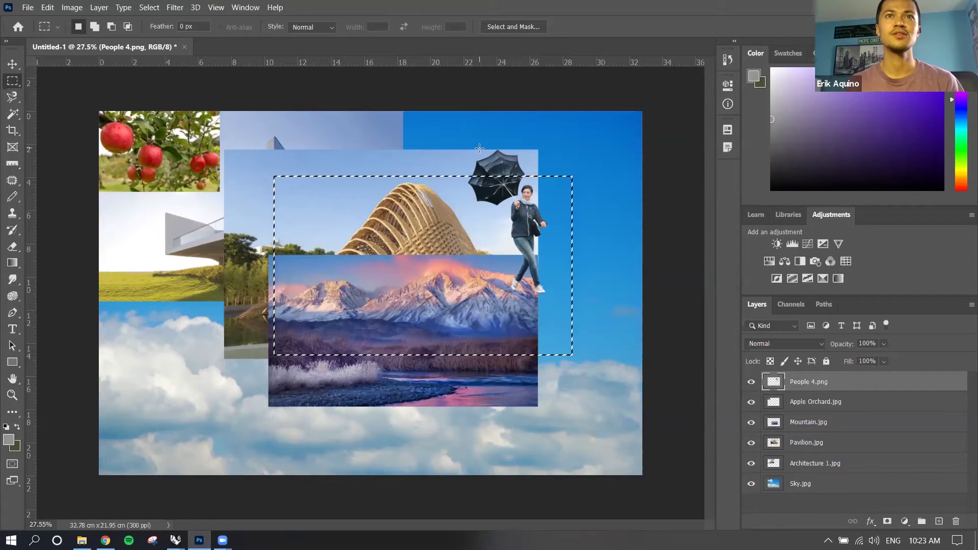
pyautogui.moveTo(221, 143); pyautogui.dragTo(333, 228)
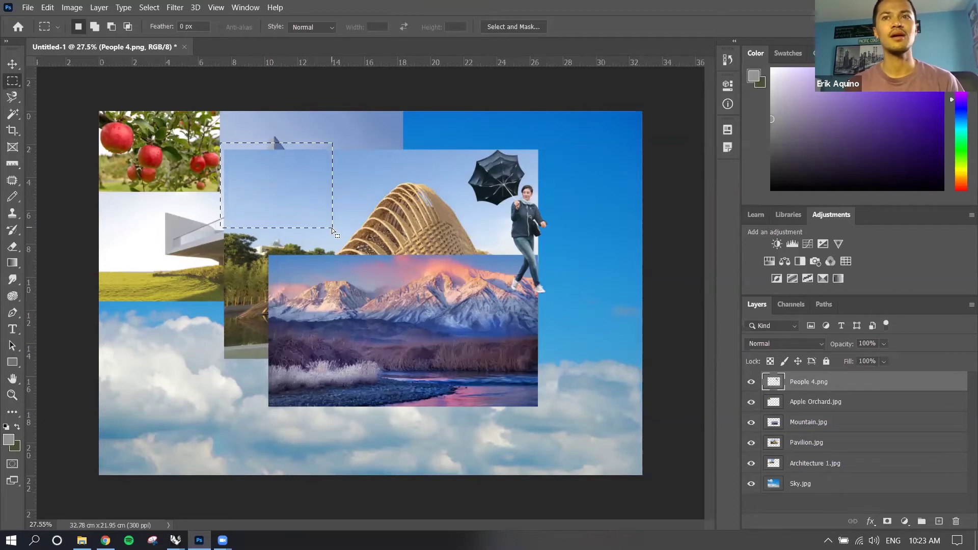
# Clear the selection on the Pavilion.jpg layer and hide every other layer.
pyautogui.click(838, 443)
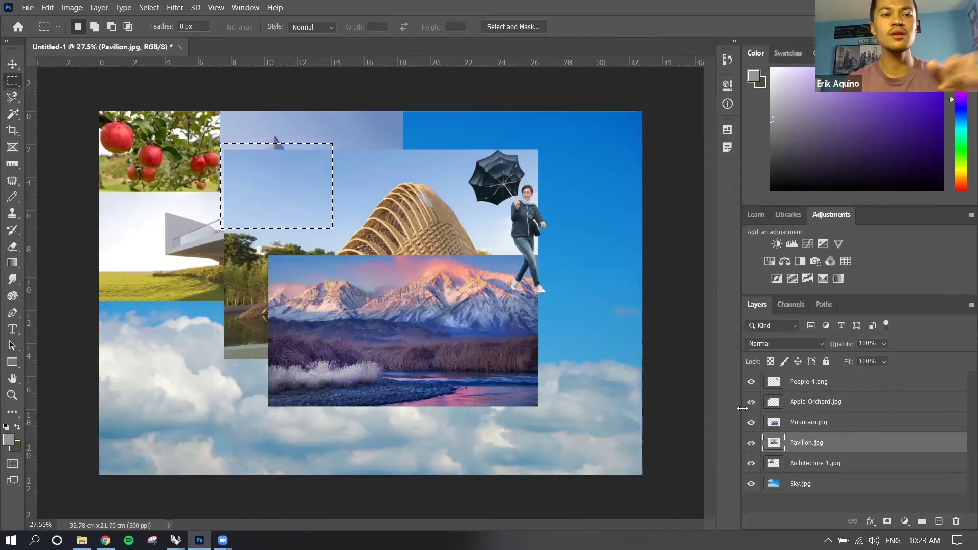
pyautogui.hotkey('ctrl', 'd')
pyautogui.moveTo(752, 422); pyautogui.dragTo(753, 383)
pyautogui.moveTo(754, 465); pyautogui.dragTo(752, 484)
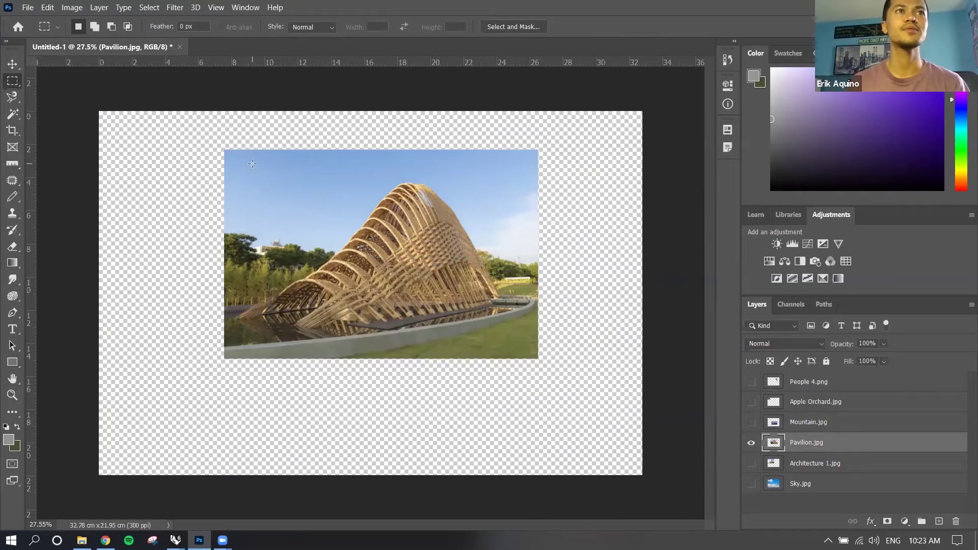
# Draw a rectangular selection around the pavilion and add two overlapping rectangles at the picture's upper-left and upper-right corners.
pyautogui.moveTo(253, 161); pyautogui.dragTo(515, 344)
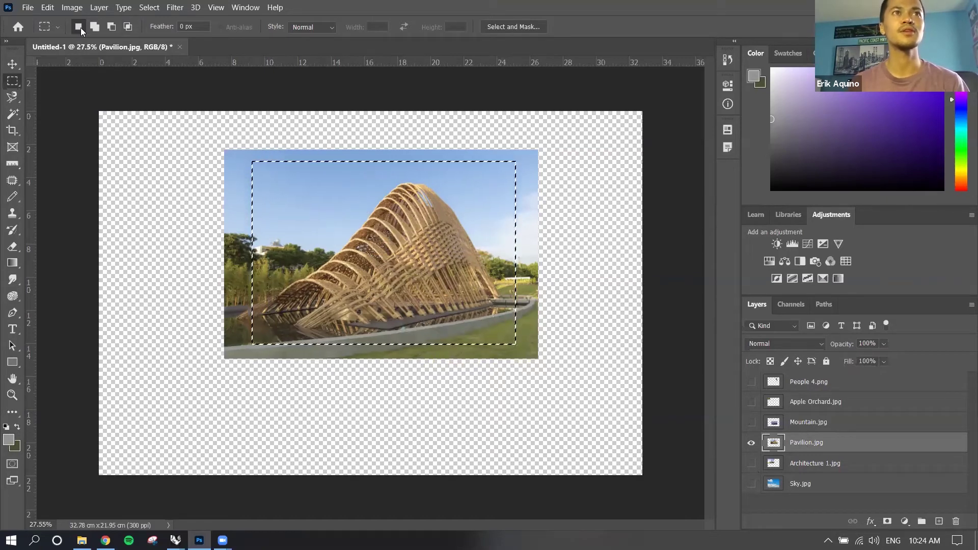
pyautogui.click(94, 27)
pyautogui.moveTo(207, 133); pyautogui.dragTo(286, 199)
pyautogui.moveTo(335, 136); pyautogui.dragTo(556, 242)
# Subtract several rectangles from the selection along its upper part, on the pavilion and in the sky to its right.
pyautogui.click(113, 29)
pyautogui.moveTo(267, 124); pyautogui.dragTo(353, 251)
pyautogui.moveTo(319, 192); pyautogui.dragTo(378, 258)
pyautogui.moveTo(416, 216); pyautogui.dragTo(440, 228)
pyautogui.moveTo(468, 182); pyautogui.dragTo(502, 202)
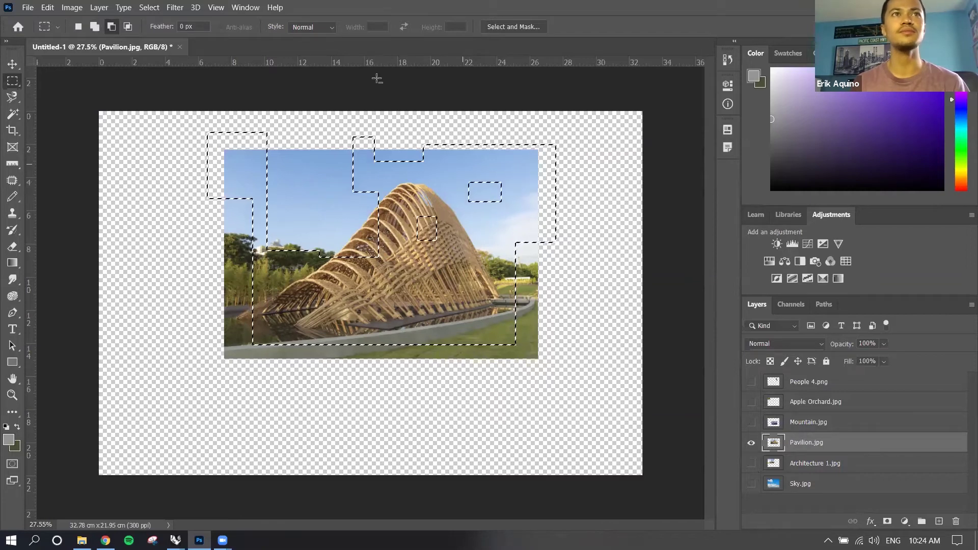
# Intersect the selection with a rectangle over the picture's lower right and with one around nearly the whole picture, and clear the selection.
pyautogui.click(128, 27)
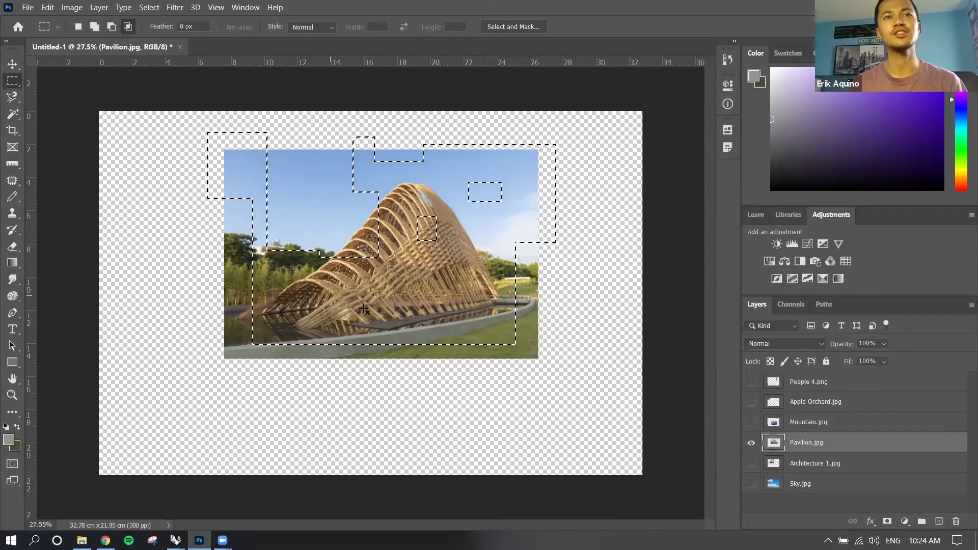
pyautogui.moveTo(378, 423); pyautogui.dragTo(514, 287)
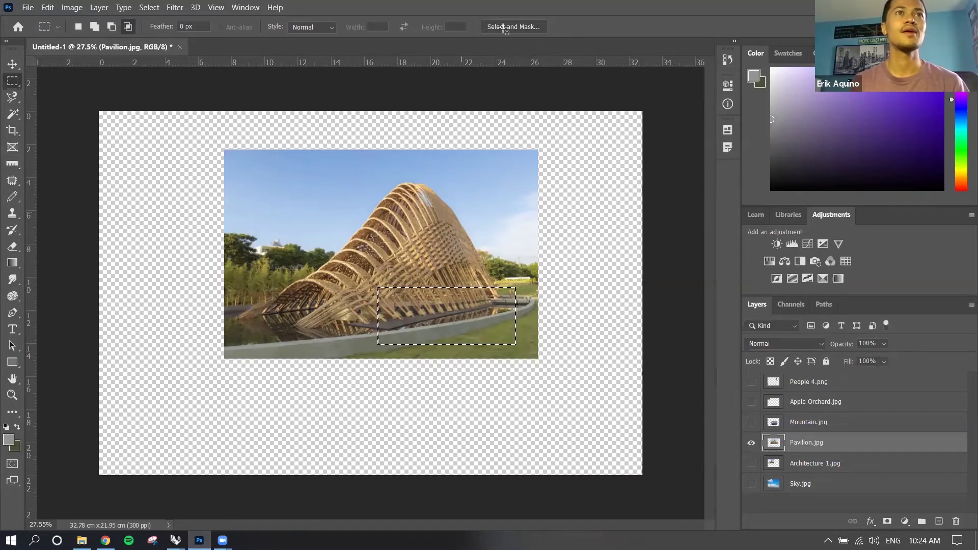
pyautogui.moveTo(236, 153); pyautogui.dragTo(529, 353)
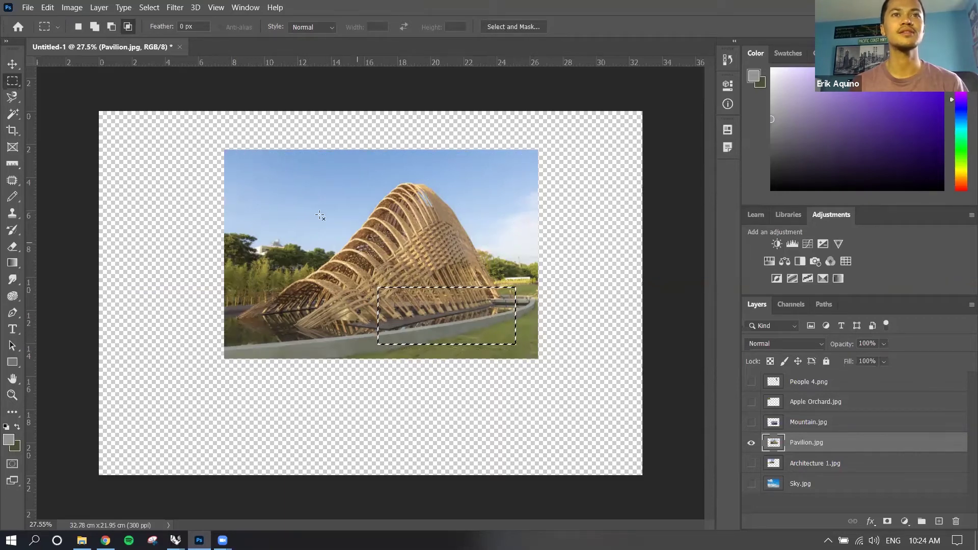
pyautogui.click(281, 181)
# Cut a large rectangular area out of the pavilion picture, leaving a narrow frame, and inspect the hard cut edges.
pyautogui.moveTo(244, 154); pyautogui.dragTo(518, 342)
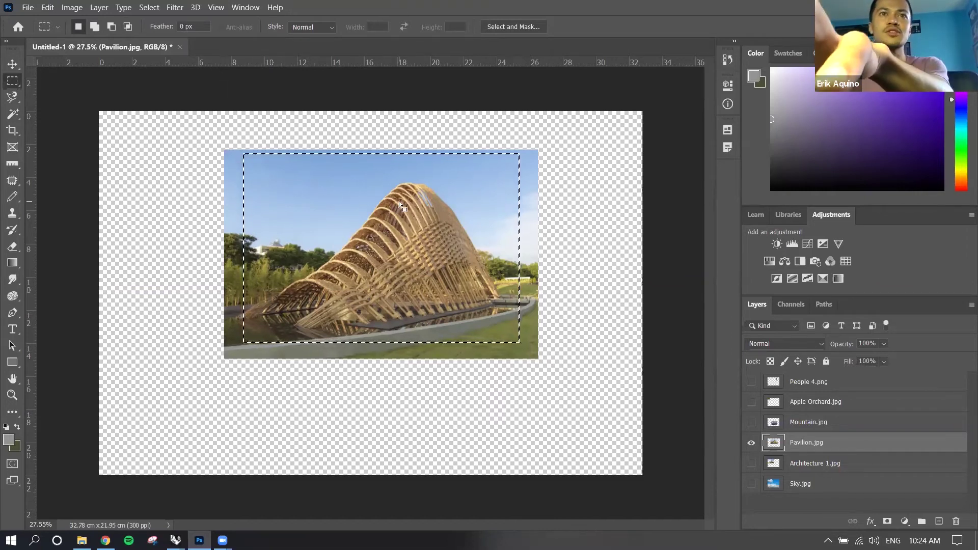
pyautogui.hotkey('ctrl', 'x')
pyautogui.hotkey('ctrl', 'd')
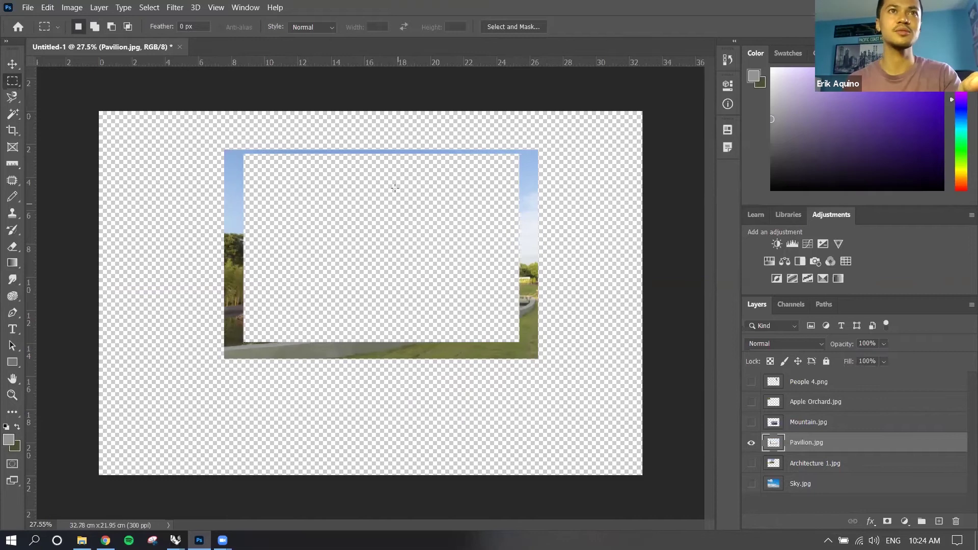
pyautogui.hotkey('ctrl', '+')
pyautogui.hotkey('ctrl', '+')
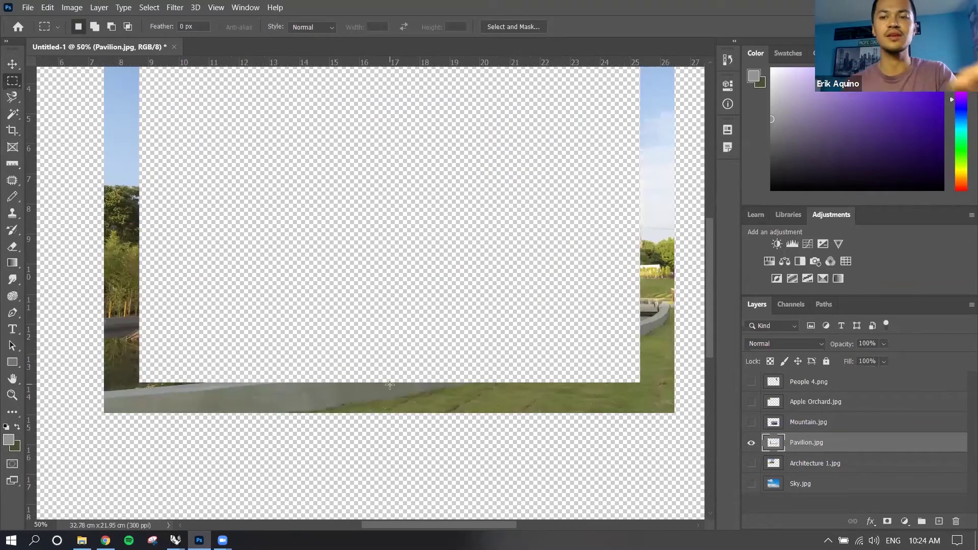
pyautogui.hotkey('ctrl', '-')
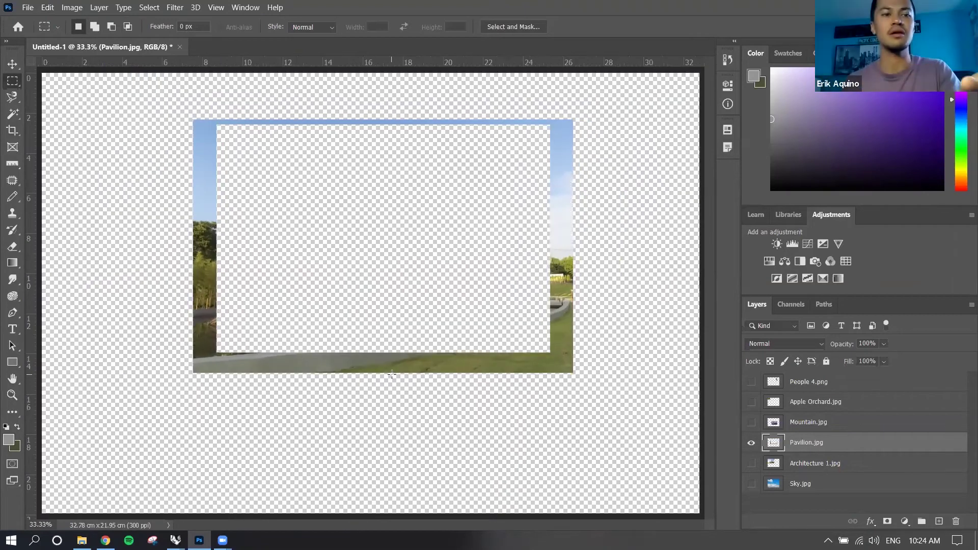
# Undo the rectangular cut in the pavilion picture and clear the selection.
pyautogui.hotkey('ctrl', 'z')
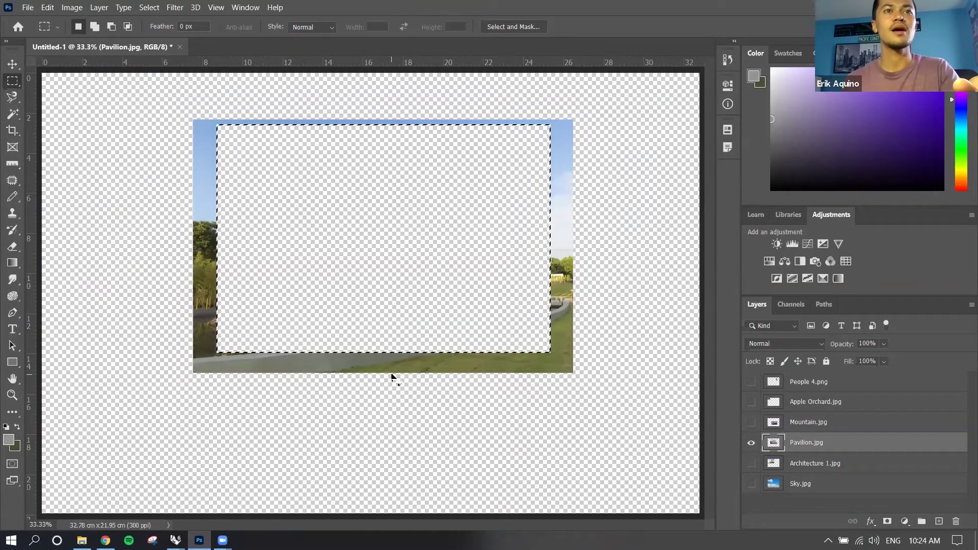
pyautogui.hotkey('ctrl', 'z')
pyautogui.hotkey('ctrl', 'd')
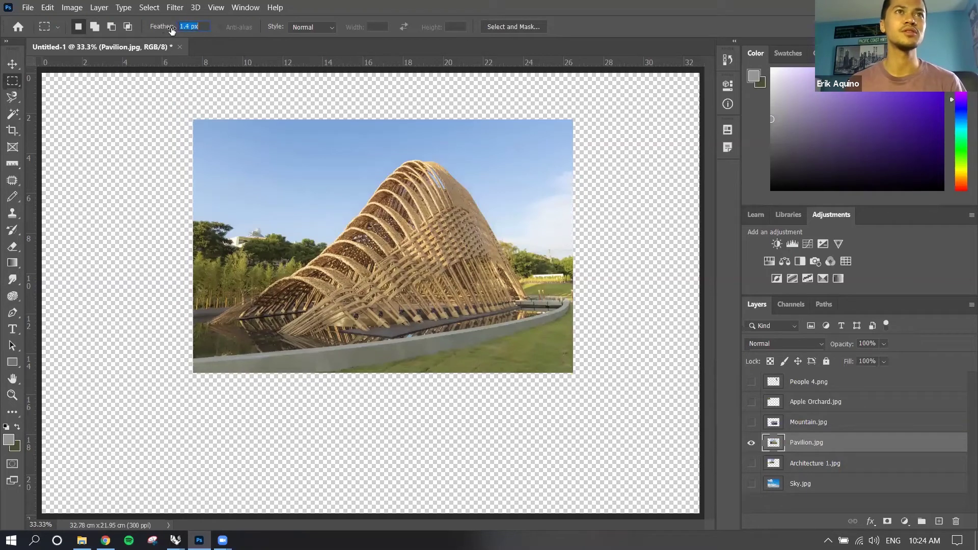
# Set the marquee's feather to 40 px and draw a rectangular selection around the pavilion.
pyautogui.press('BackSpace')
pyautogui.write('41.8')
pyautogui.press('Return')
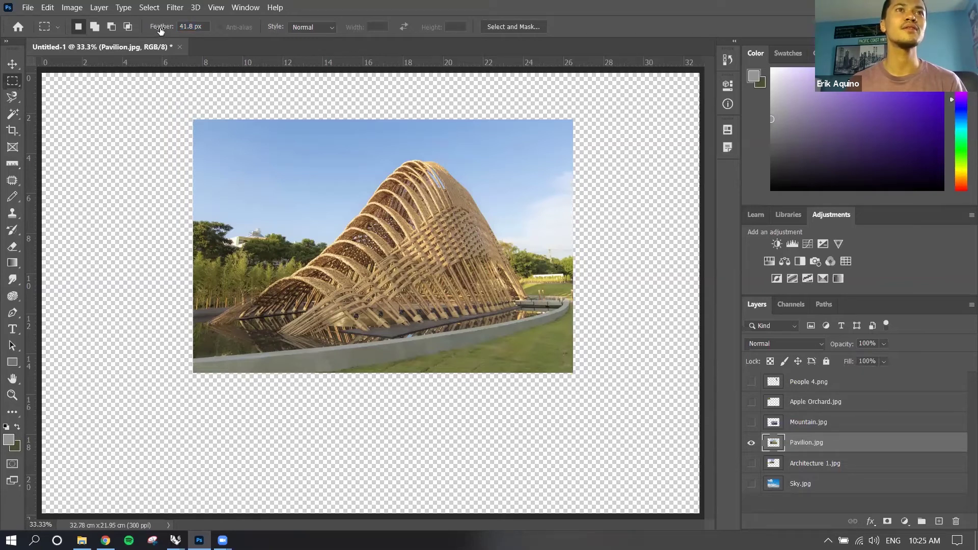
pyautogui.moveTo(160, 30)
pyautogui.mouseDown()
pyautogui.moveTo(173, 35)
pyautogui.moveTo(115, 35)
pyautogui.moveTo(173, 29)
pyautogui.mouseUp()
pyautogui.write('40')
pyautogui.press('Return')
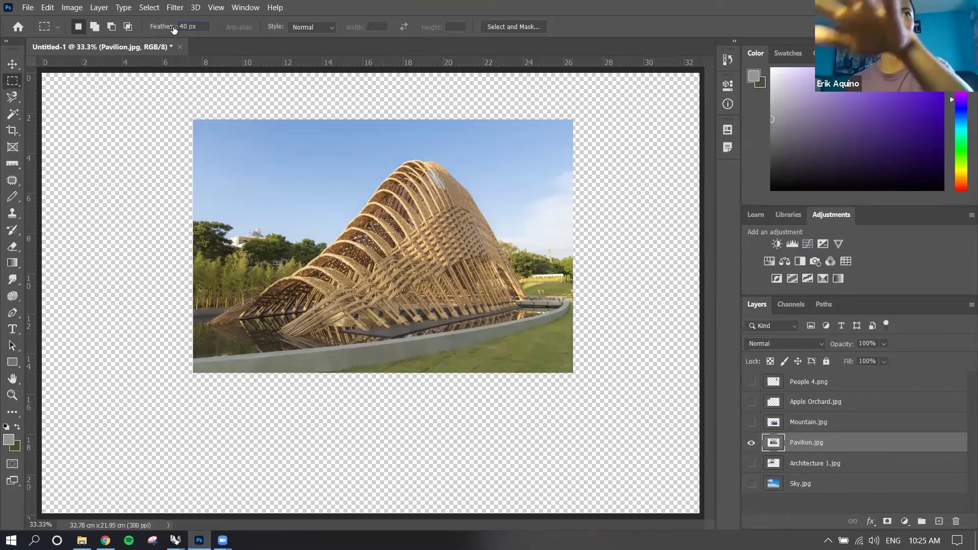
pyautogui.moveTo(256, 141); pyautogui.dragTo(523, 330)
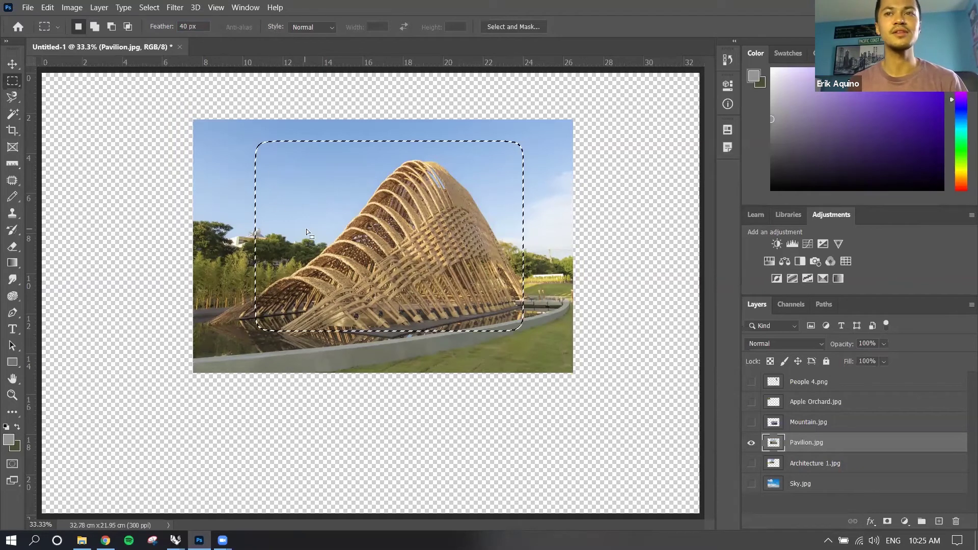
# Delete the feathered area from the pavilion picture to show its soft edges, and undo the deletion and clear the selection.
pyautogui.press('Delete')
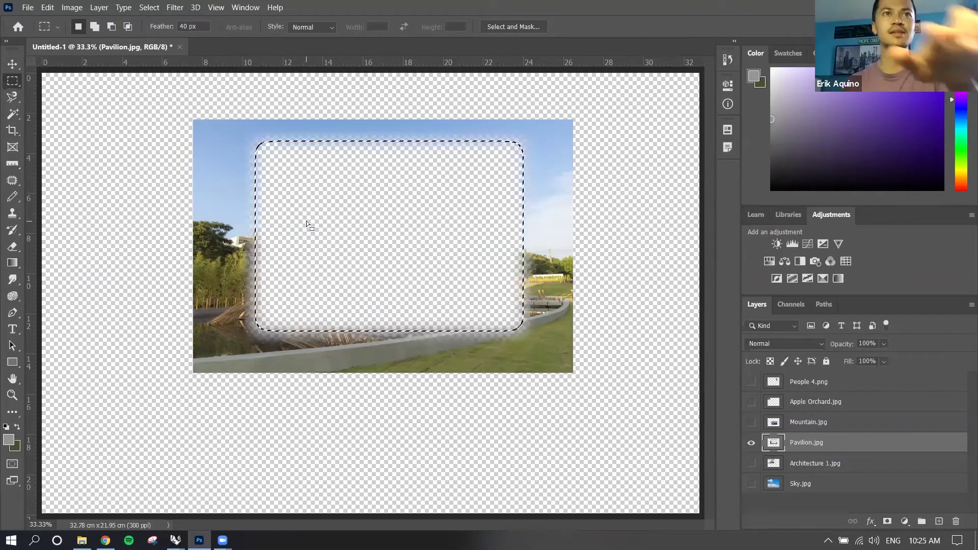
pyautogui.hotkey('ctrl', 'd')
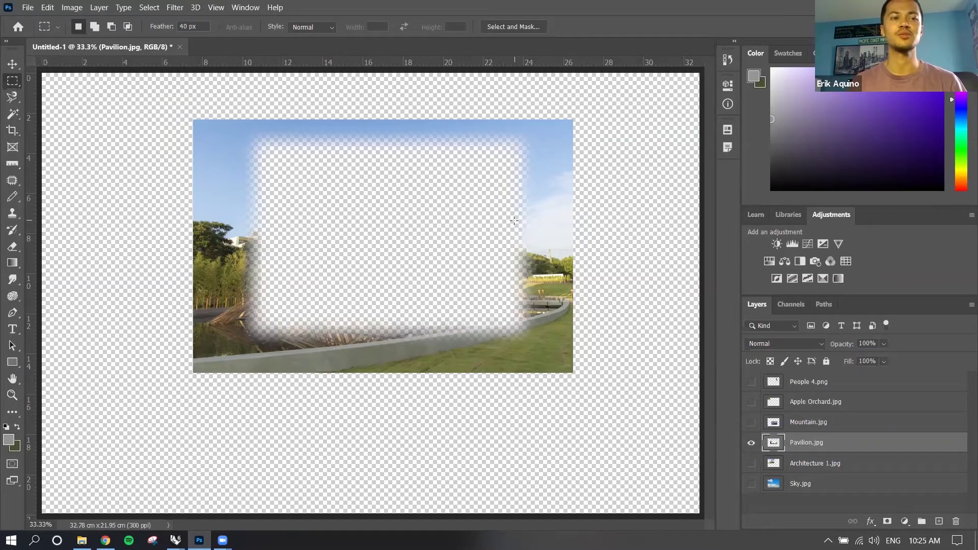
pyautogui.hotkey('ctrl', 'z')
pyautogui.hotkey('ctrl', 'z')
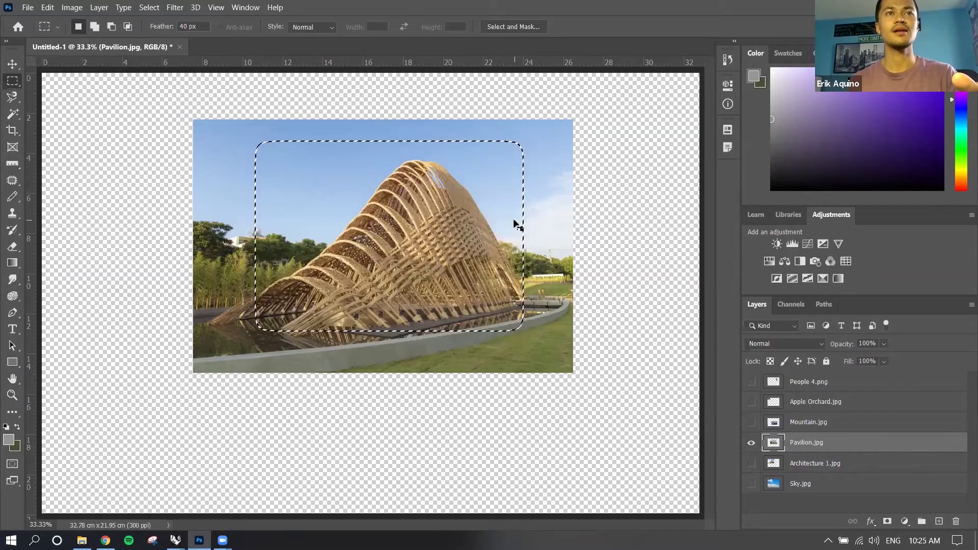
pyautogui.hotkey('ctrl', 'd')
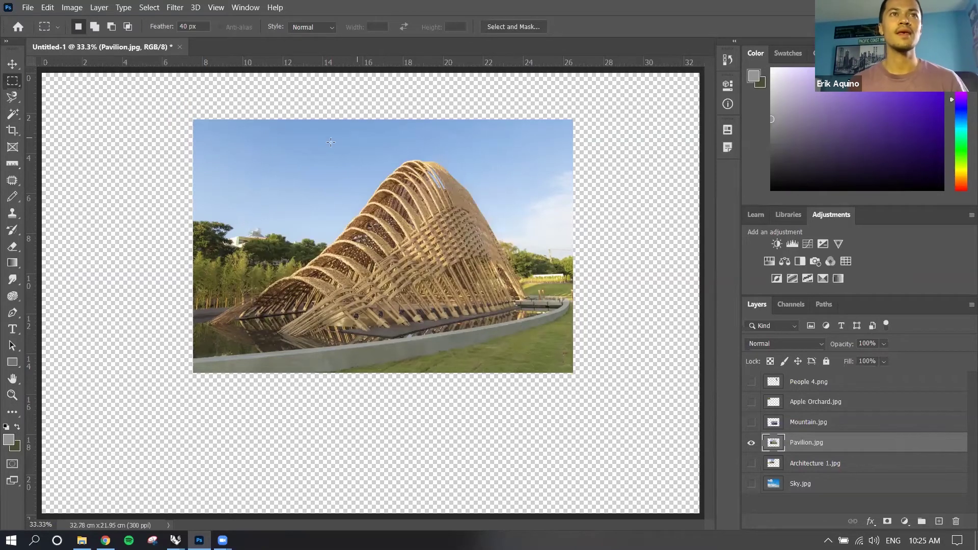
# Reset the marquee's feather to 0 px, draw a rectangular selection around the pavilion and deselect it.
pyautogui.doubleClick(198, 26)
pyautogui.write('0')
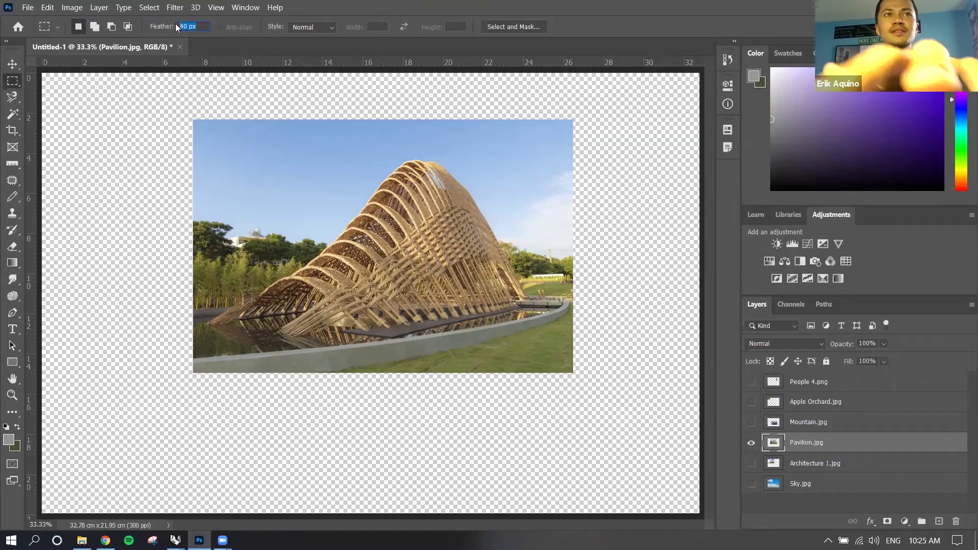
pyautogui.moveTo(272, 153); pyautogui.dragTo(540, 346)
pyautogui.rightClick(492, 224)
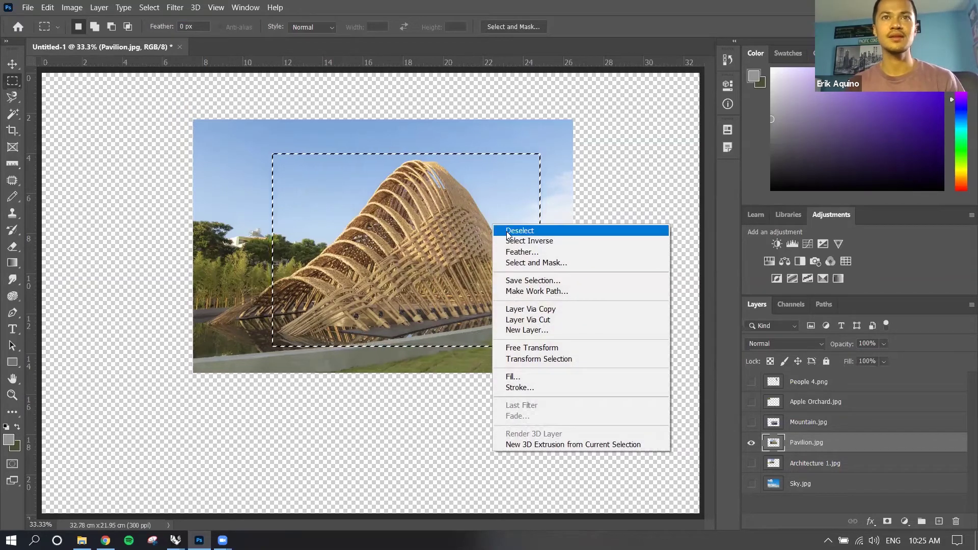
pyautogui.click(508, 231)
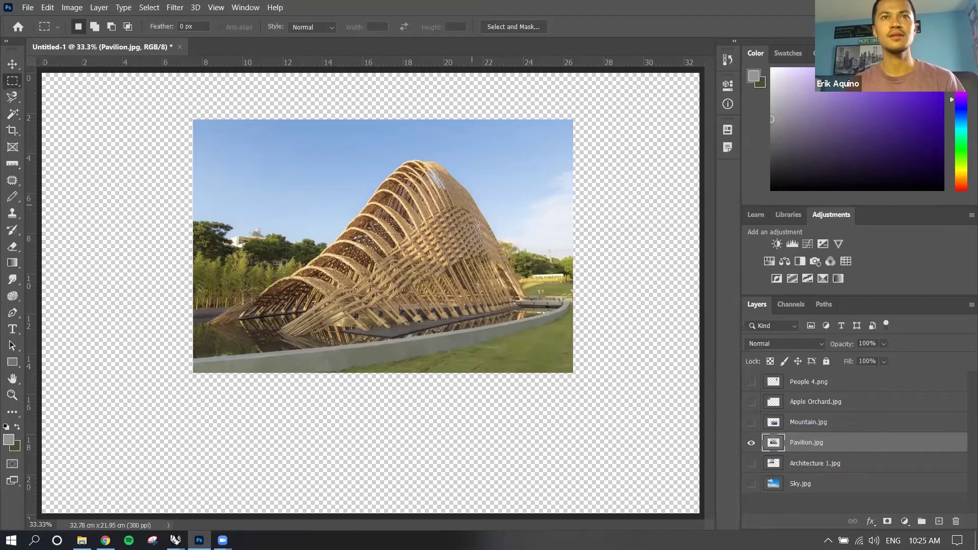
# Draw a rectangular marquee around the pavilion and redraw it slightly wider on its left side.
pyautogui.moveTo(264, 156); pyautogui.dragTo(535, 330)
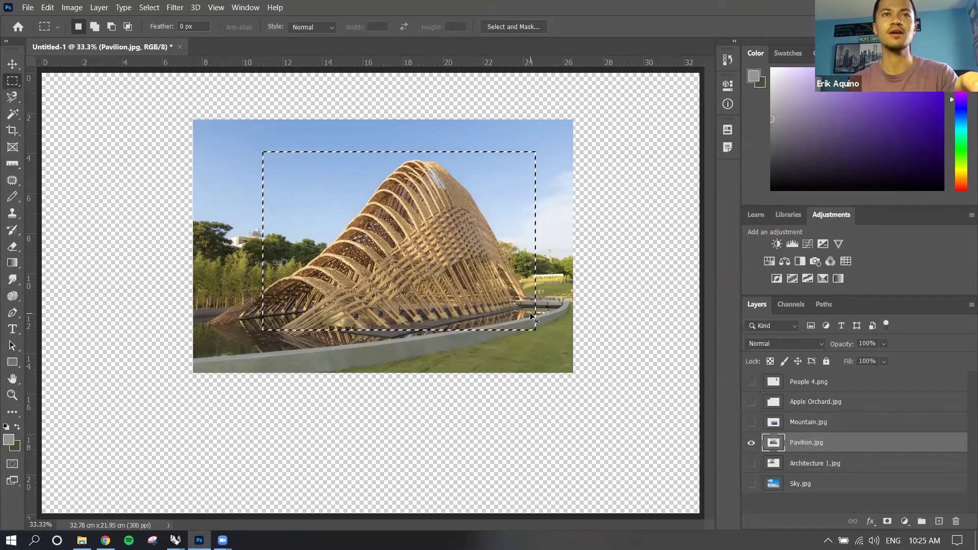
pyautogui.click(532, 314)
pyautogui.moveTo(246, 152); pyautogui.dragTo(539, 337)
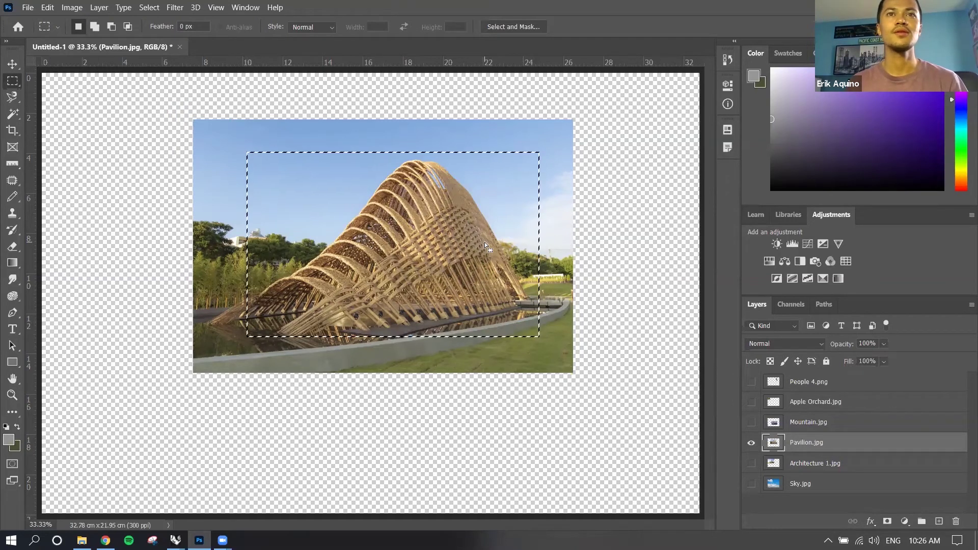
# Invert the selection and delete everything outside the rectangle, and undo the deletion and invert the selection back.
pyautogui.rightClick(485, 243)
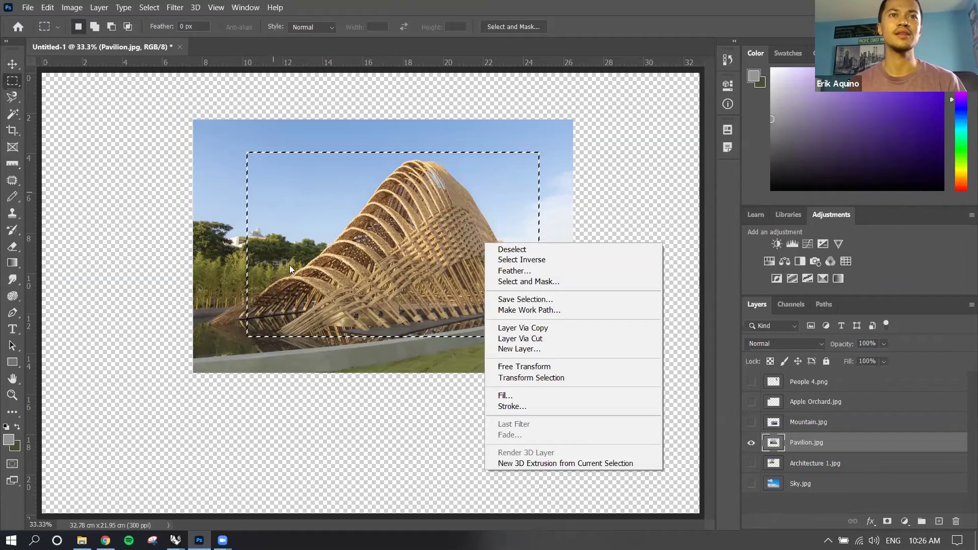
pyautogui.click(508, 261)
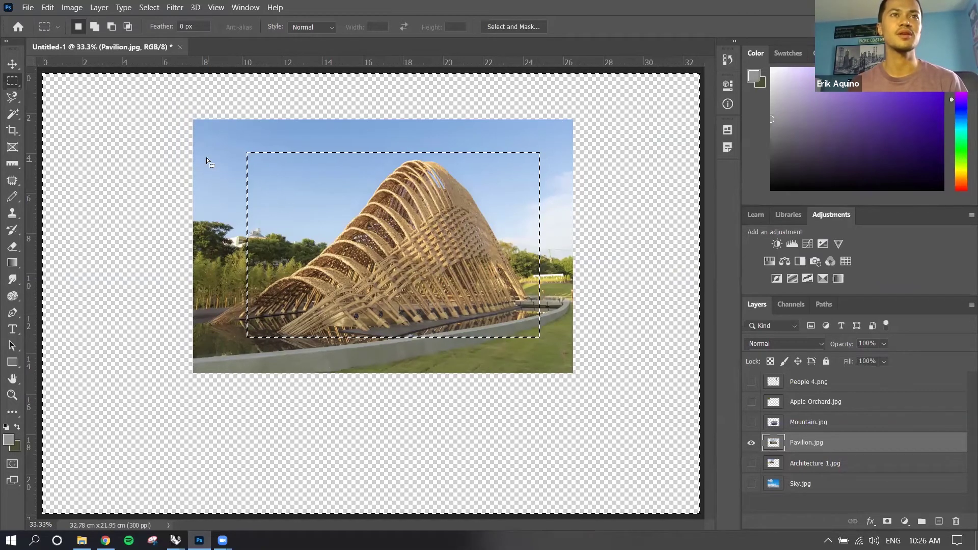
pyautogui.press('Delete')
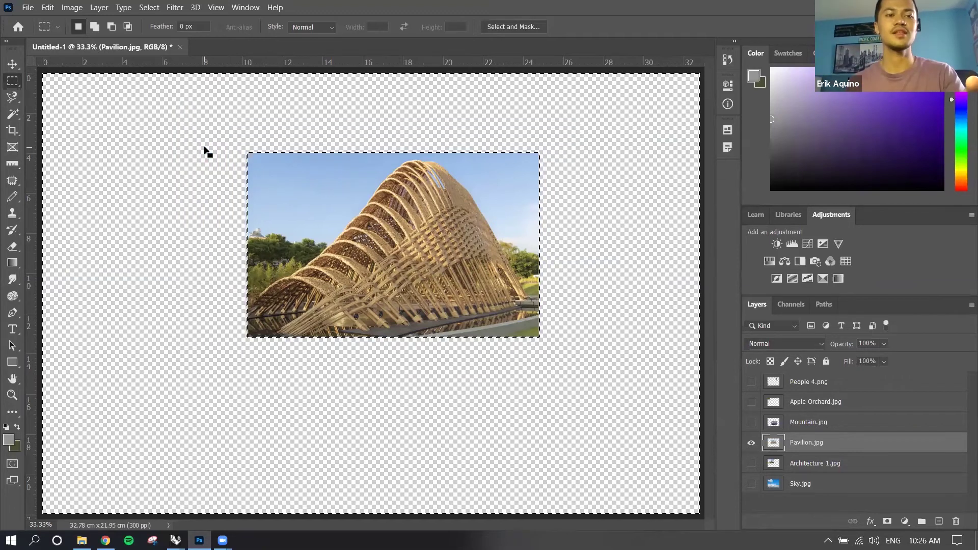
pyautogui.hotkey('ctrl', 'z')
pyautogui.hotkey('ctrl', 'shift', 'i')
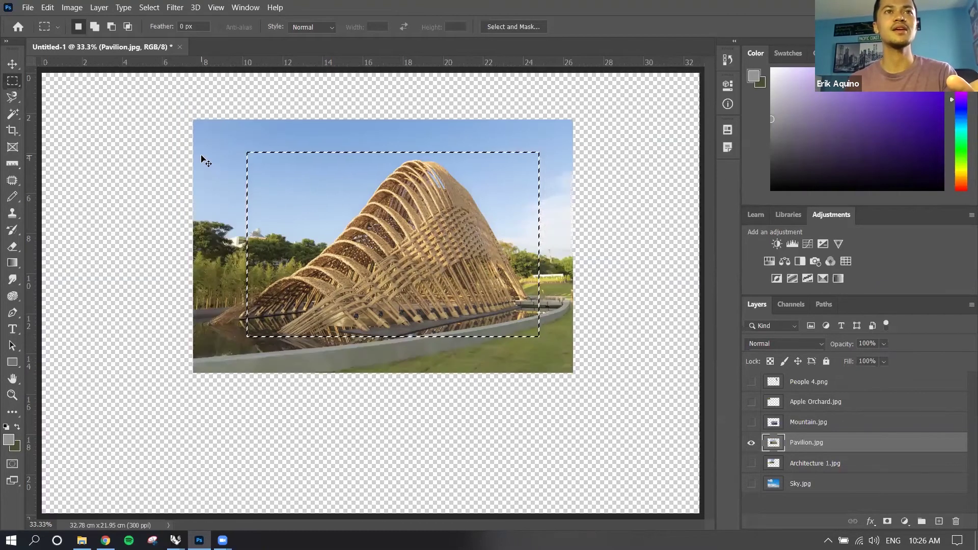
# Fill the rectangular selection on the pavilion picture with Black in Normal mode at 100% opacity, and deselect it.
pyautogui.rightClick(310, 179)
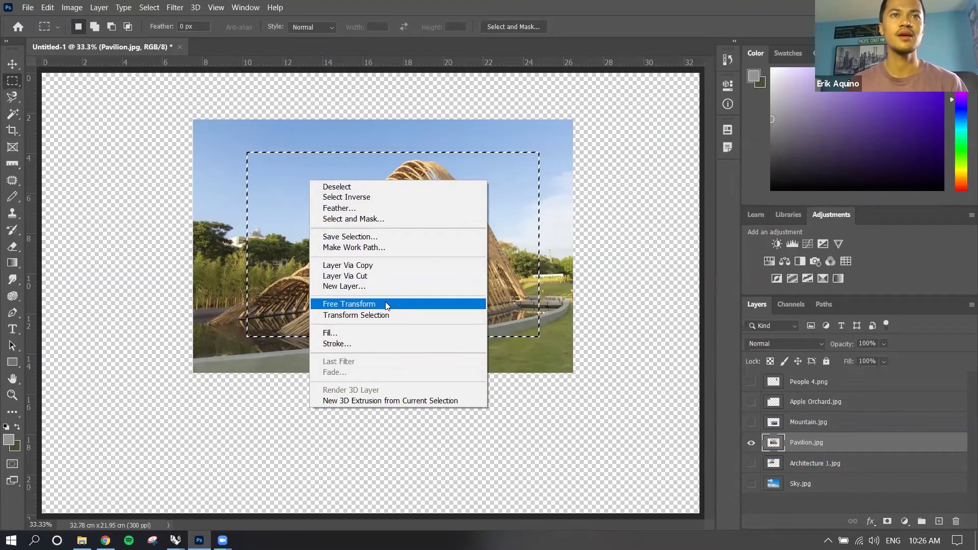
pyautogui.click(385, 335)
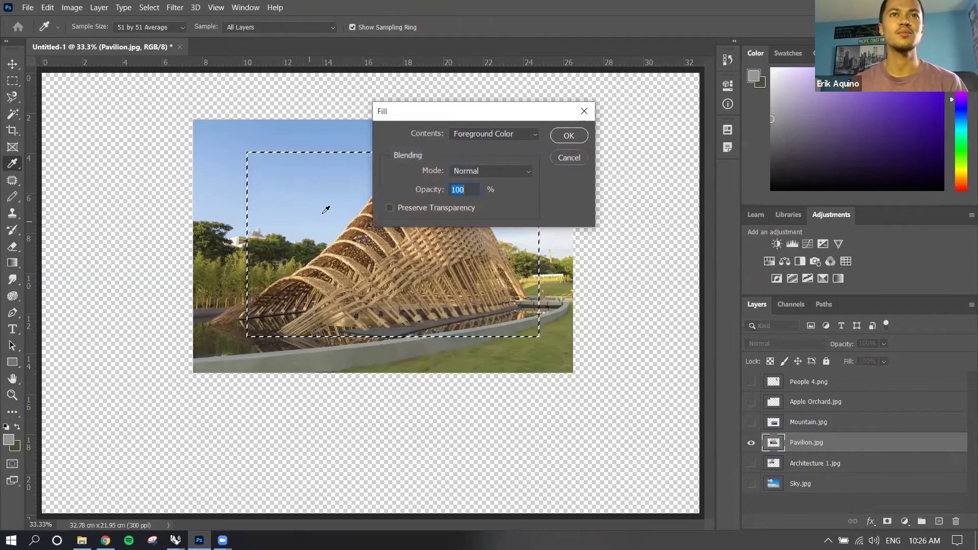
pyautogui.click(505, 134)
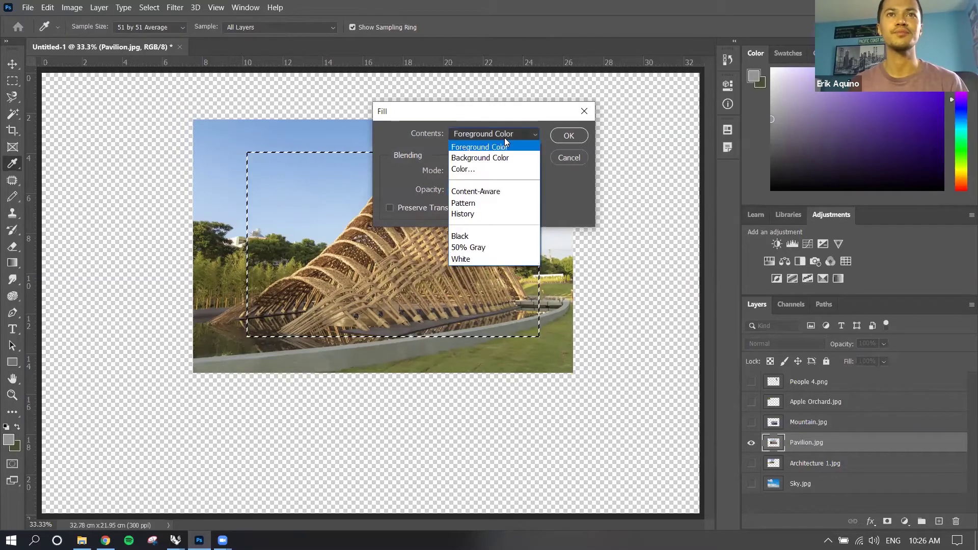
pyautogui.click(499, 232)
pyautogui.click(535, 133)
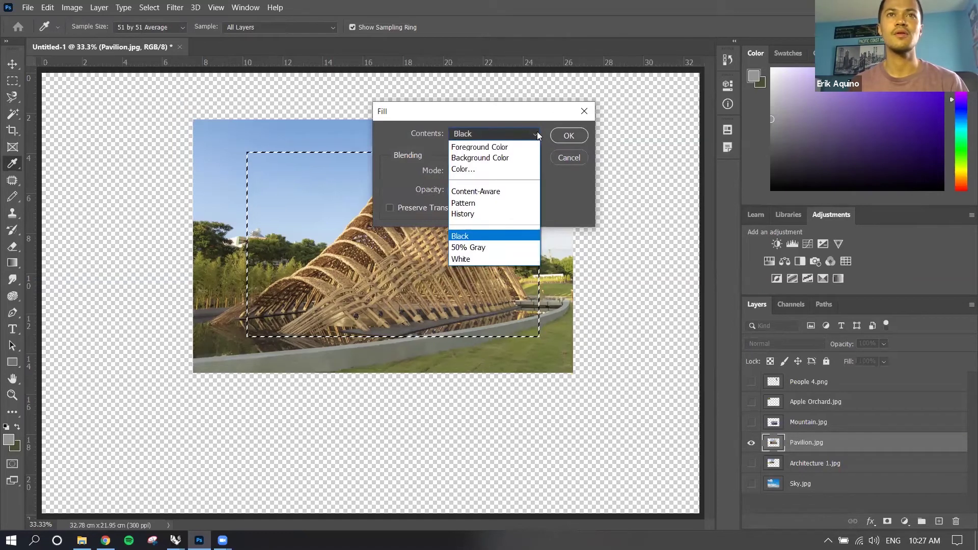
pyautogui.click(523, 235)
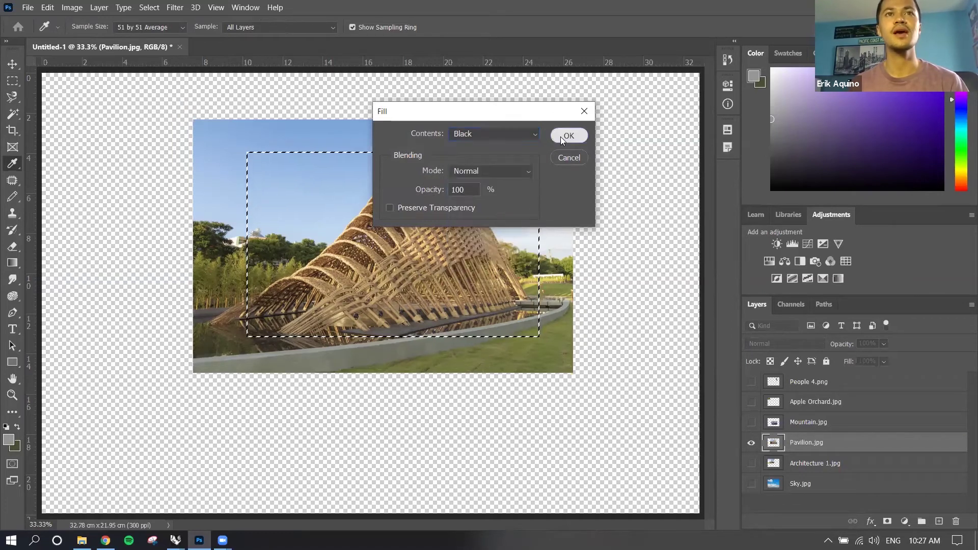
pyautogui.click(560, 136)
pyautogui.hotkey('ctrl', 'd')
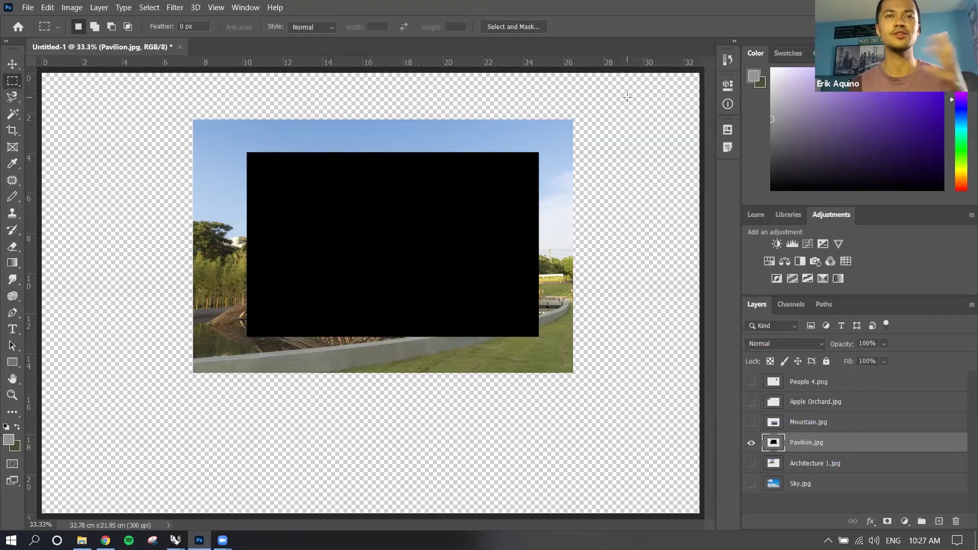
# Review the recorded edits in the document's history, from the black fill back to the early layer operations.
pyautogui.click(732, 63)
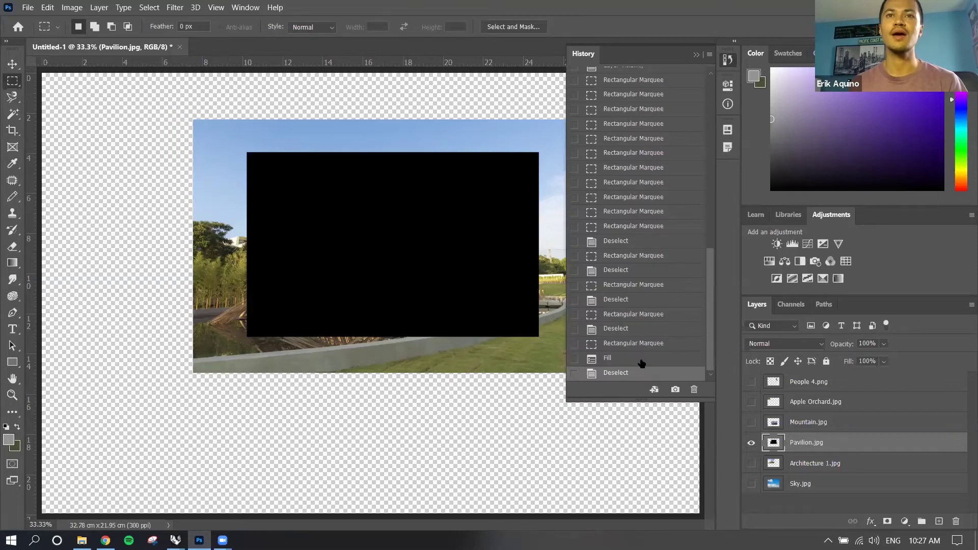
pyautogui.scroll(5, 641, 360)
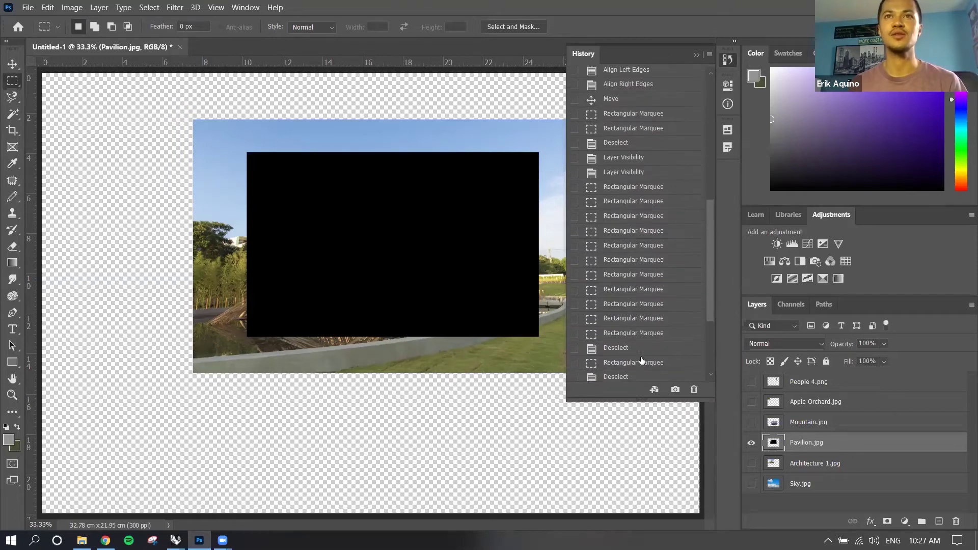
pyautogui.scroll(10, 641, 360)
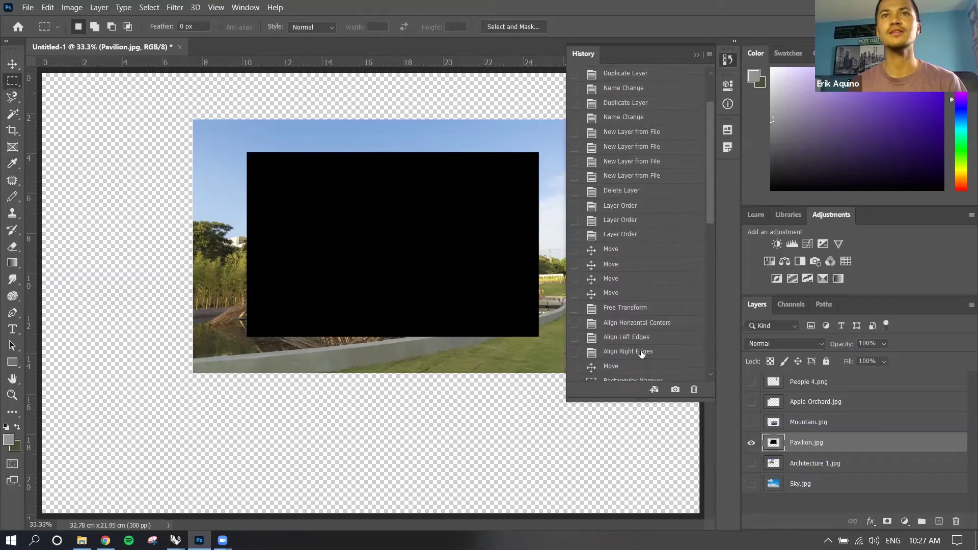
pyautogui.scroll(-5, 630, 253)
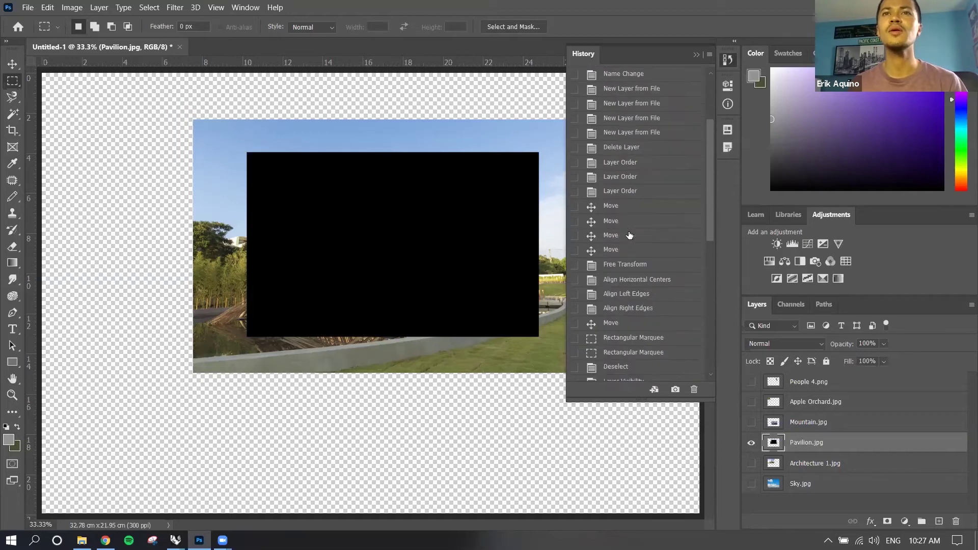
pyautogui.scroll(-6, 630, 235)
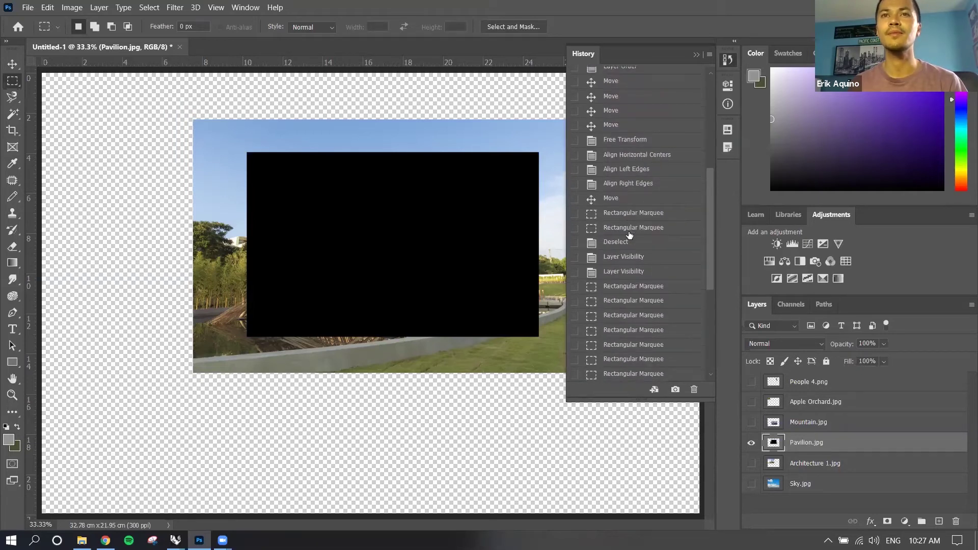
pyautogui.scroll(-1, 630, 235)
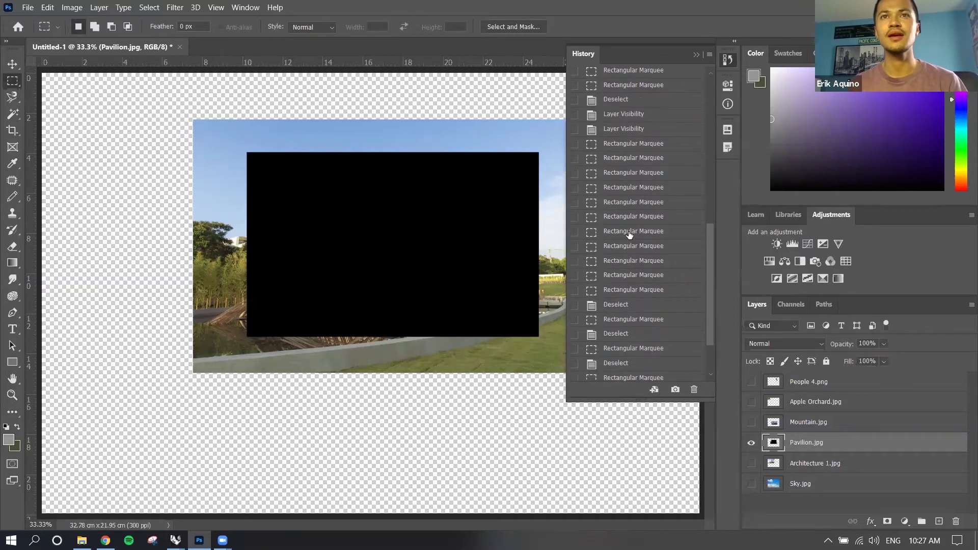
# Step the document back through earlier Rectangular Marquee history states, and return it to the latest Deselect state.
pyautogui.click(630, 233)
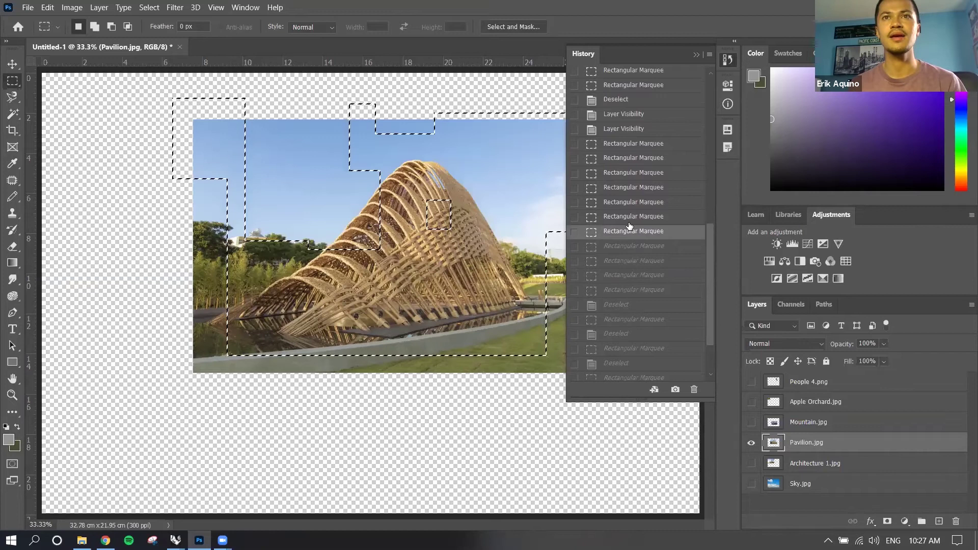
pyautogui.click(633, 216)
pyautogui.click(632, 202)
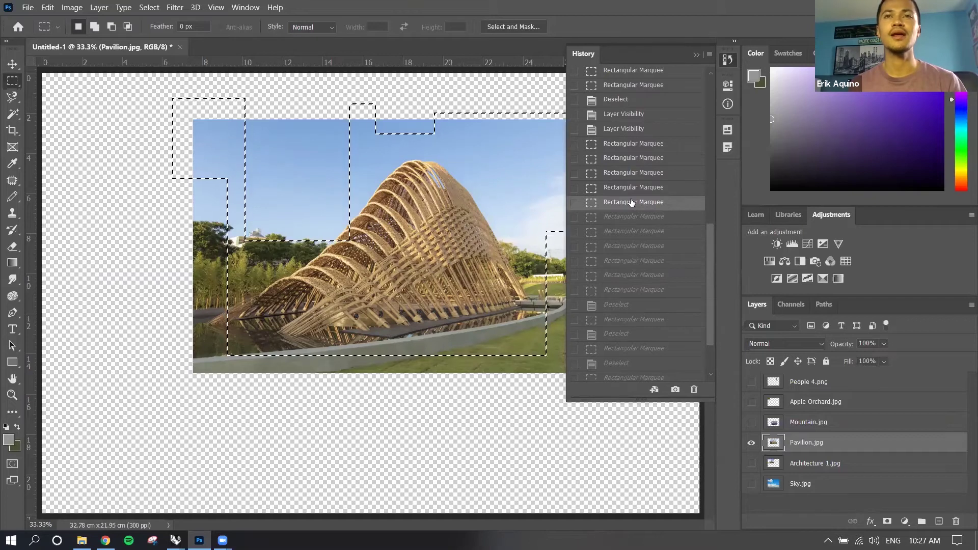
pyautogui.scroll(-3, 632, 216)
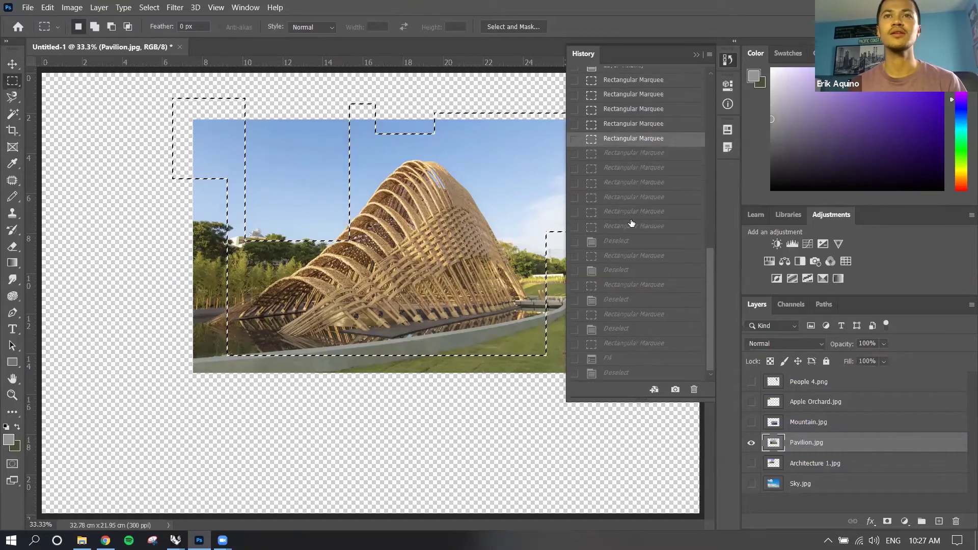
pyautogui.click(622, 375)
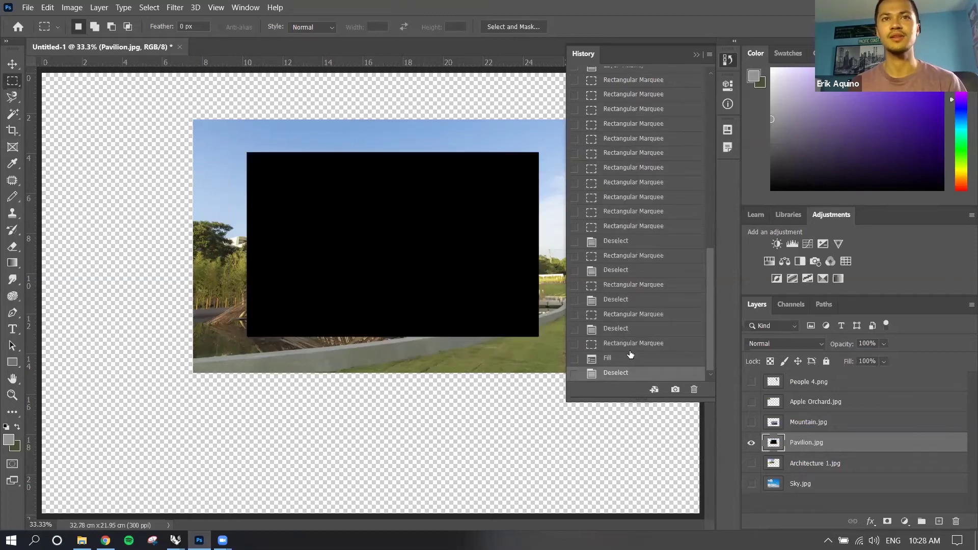
pyautogui.click(730, 63)
# Switch to the Move tool and undo the deselection, the black fill and the rectangular selection on the pavilion picture.
pyautogui.press('v')
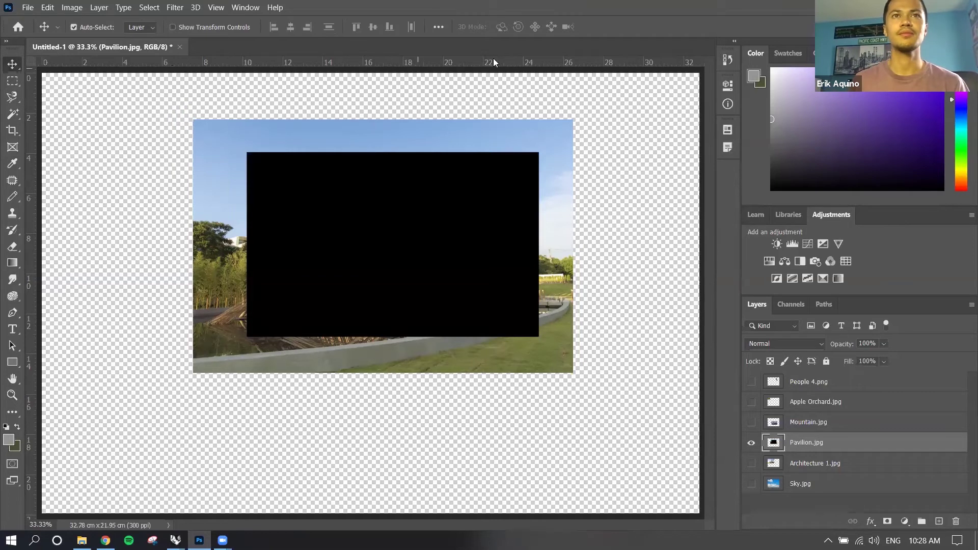
pyautogui.press('ctrl')
pyautogui.hotkey('ctrl', 'z')
pyautogui.hotkey('ctrl', 'z')
pyautogui.hotkey('ctrl', 'z')
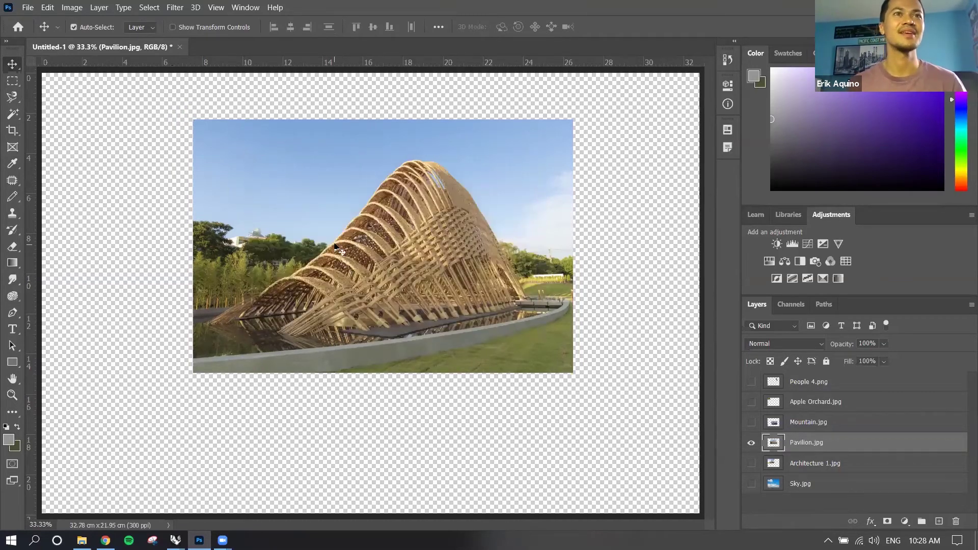
# Draw a freehand selection loop around the pavilion with the Lasso tool, running slightly beyond the picture's upper and lower edges.
pyautogui.click(13, 98)
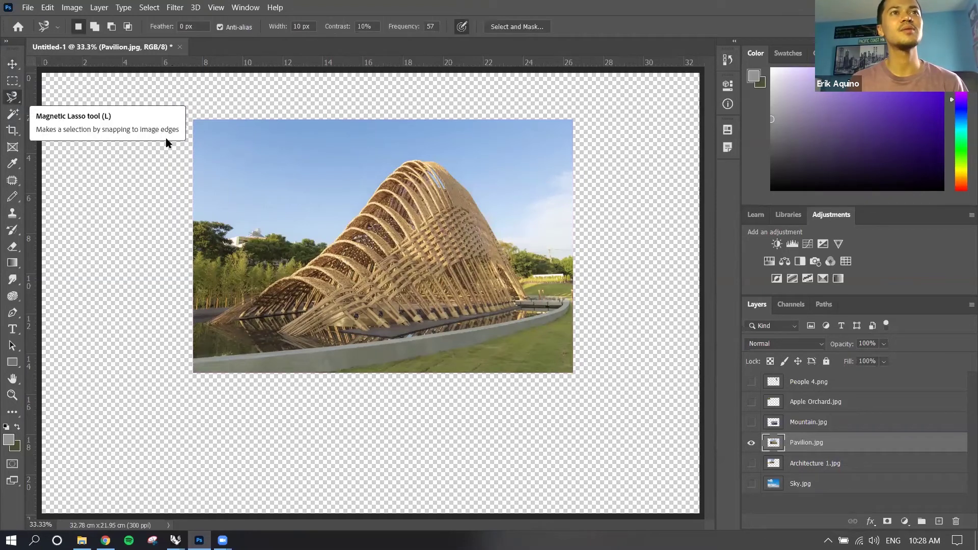
pyautogui.rightClick(12, 97)
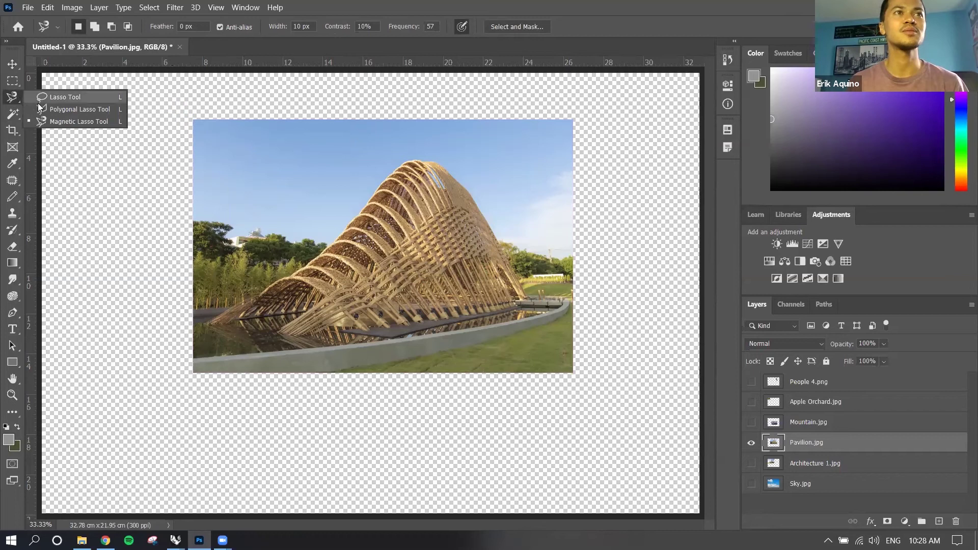
pyautogui.click(64, 97)
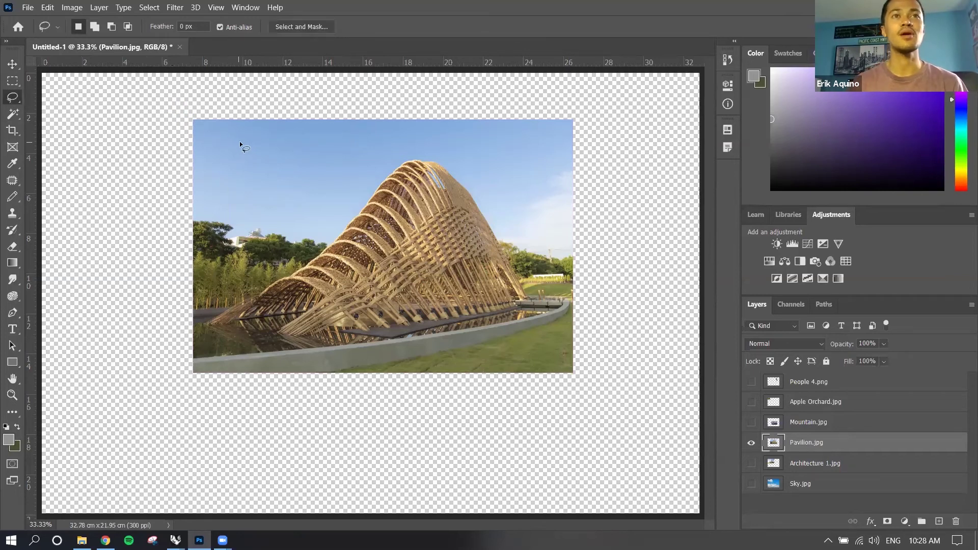
pyautogui.moveTo(318, 138)
pyautogui.mouseDown()
pyautogui.moveTo(243, 205)
pyautogui.moveTo(233, 240)
pyautogui.moveTo(235, 340)
pyautogui.moveTo(279, 371)
pyautogui.moveTo(504, 368)
pyautogui.moveTo(564, 323)
pyautogui.moveTo(575, 250)
pyautogui.moveTo(559, 228)
pyautogui.moveTo(569, 165)
pyautogui.moveTo(543, 129)
pyautogui.moveTo(466, 106)
pyautogui.moveTo(415, 107)
pyautogui.moveTo(382, 137)
pyautogui.moveTo(320, 138)
pyautogui.mouseUp()
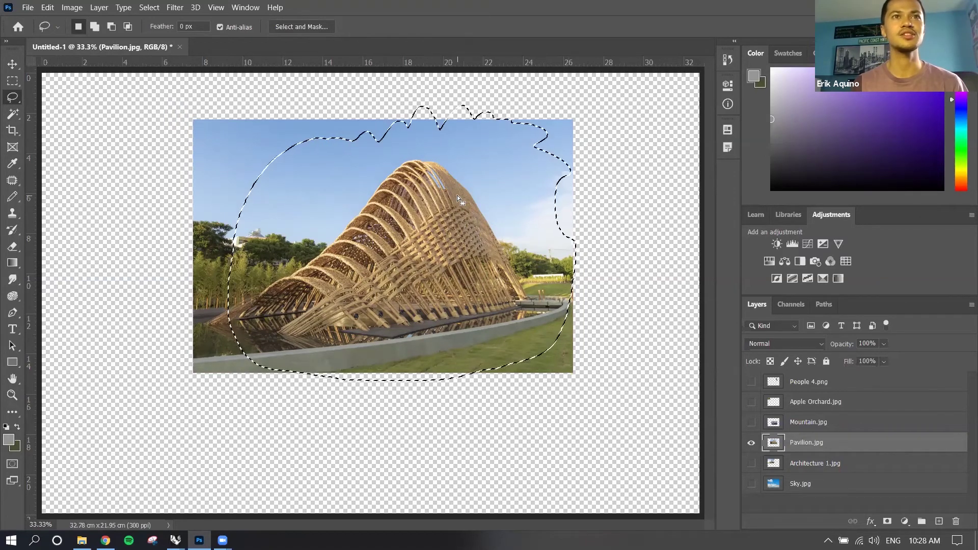
# Clear the freehand selection, outline the pavilion with a closed straight-edged Polygonal Lasso selection, and deselect it.
pyautogui.hotkey('ctrl', 'd')
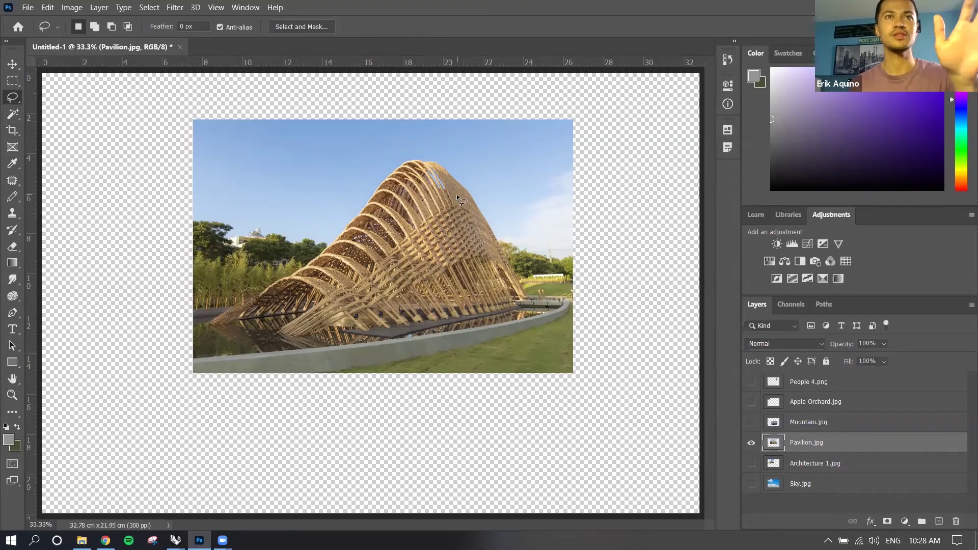
pyautogui.click(13, 97)
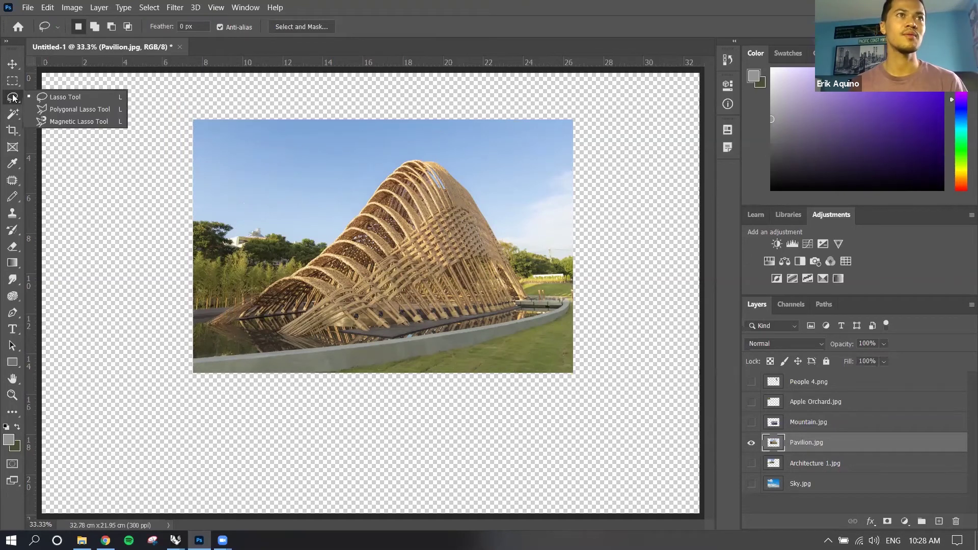
pyautogui.click(53, 112)
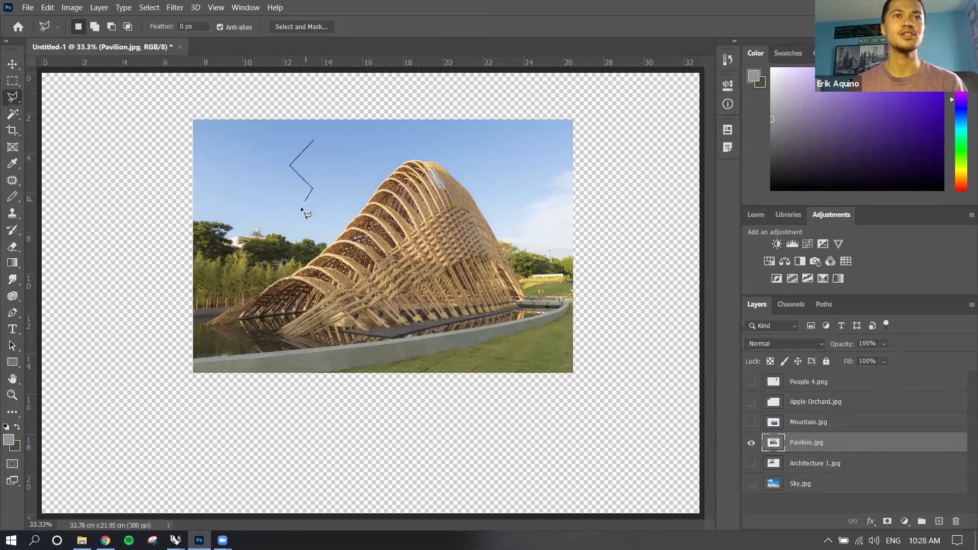
pyautogui.click(291, 218)
pyautogui.click(265, 232)
pyautogui.click(219, 294)
pyautogui.click(285, 349)
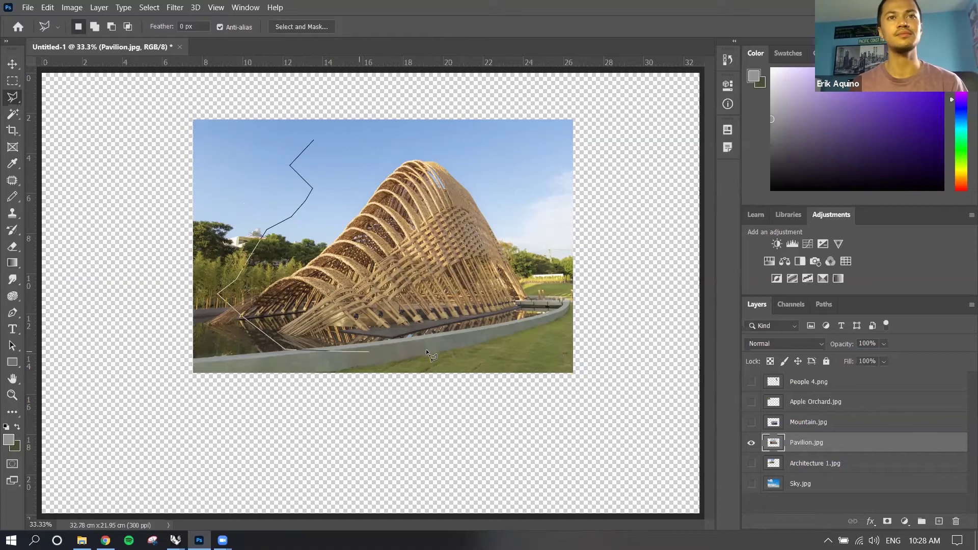
pyautogui.click(568, 294)
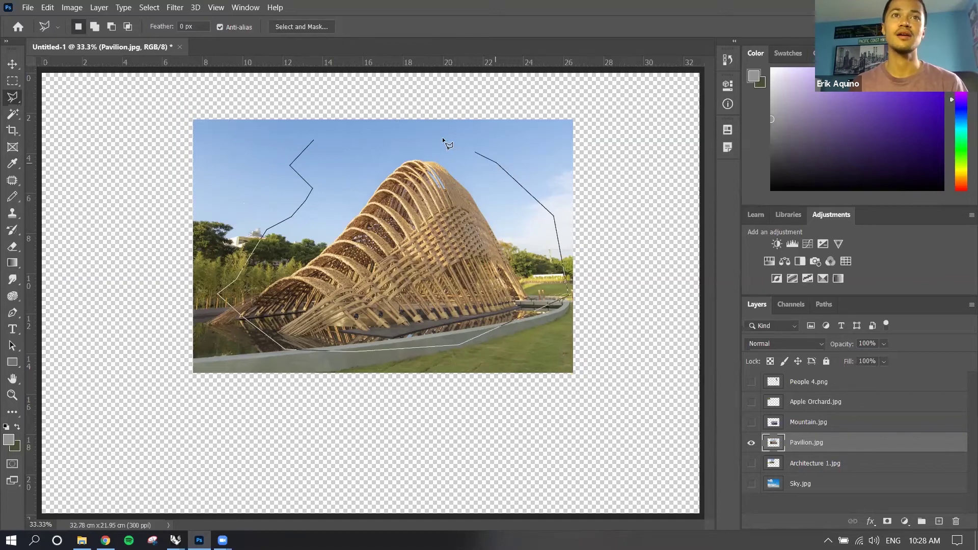
pyautogui.click(357, 148)
pyautogui.click(315, 139)
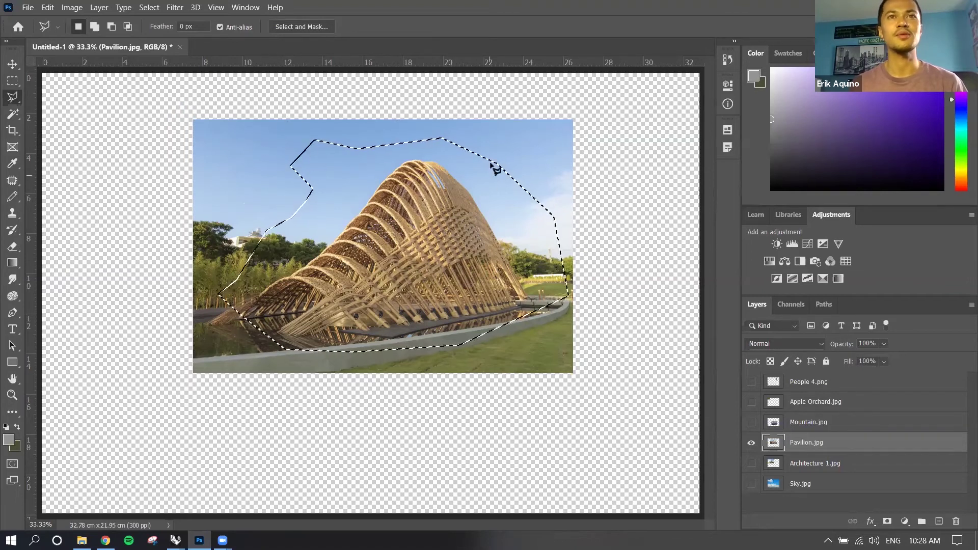
pyautogui.hotkey('ctrl', 'd')
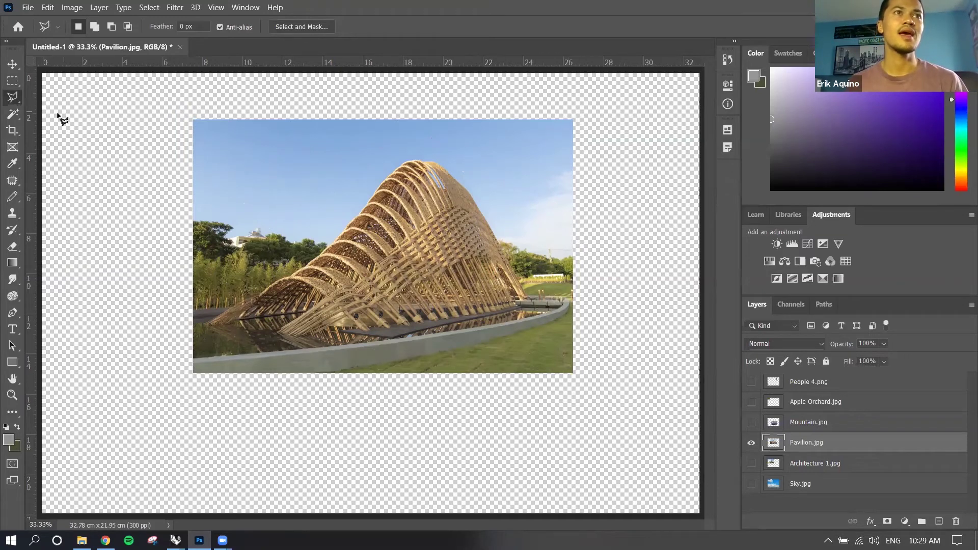
# Trace the pavilion's contour with the Magnetic Lasso tool, from its peak around the base and back, and clear that selection.
pyautogui.rightClick(11, 102)
pyautogui.click(63, 122)
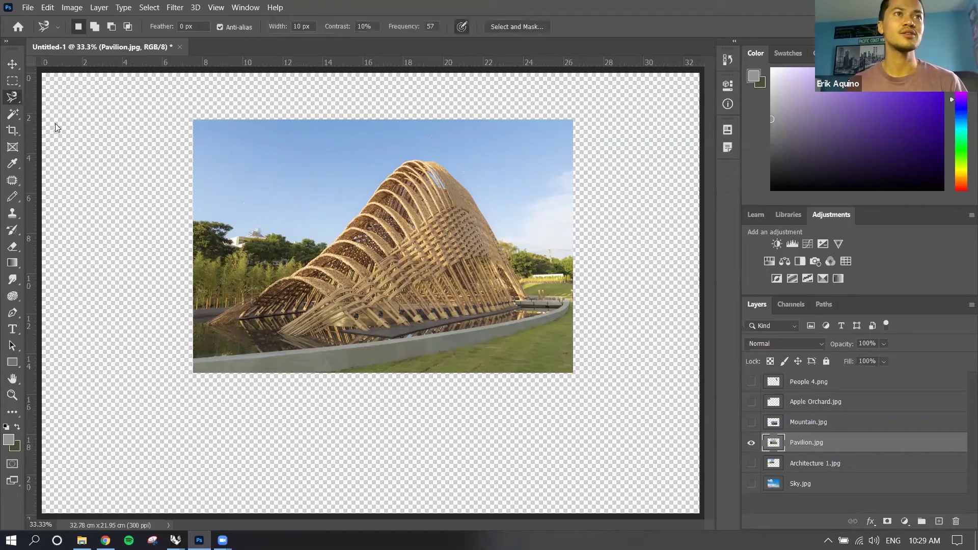
pyautogui.click(419, 161)
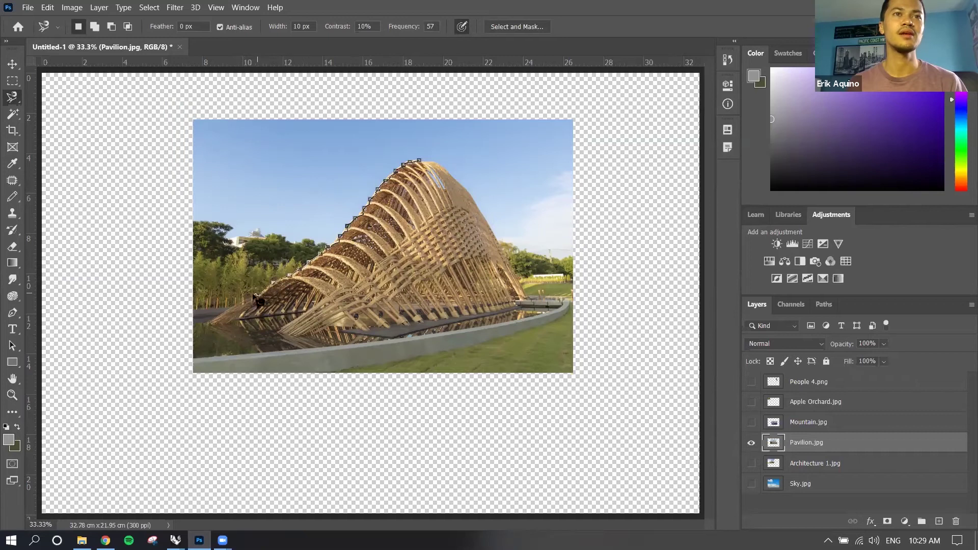
pyautogui.click(225, 319)
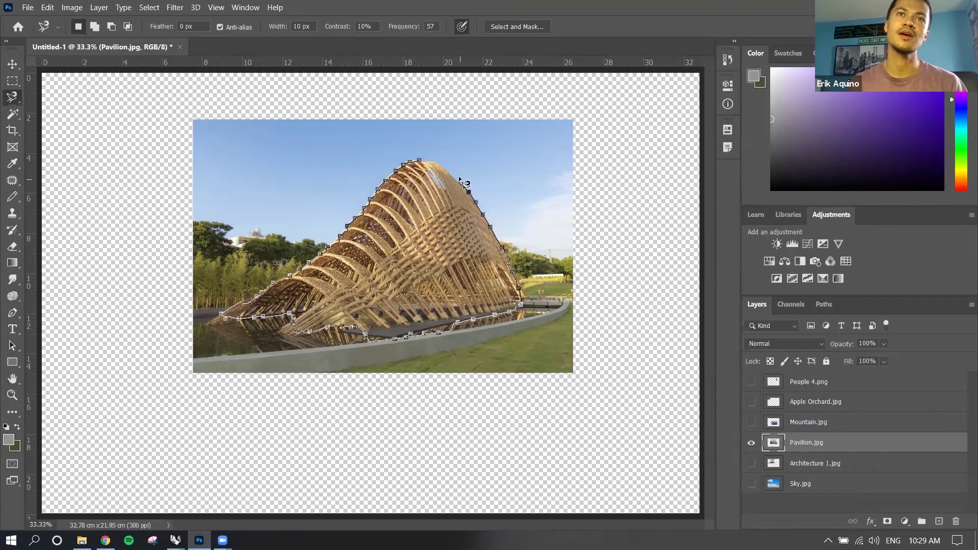
pyautogui.click(427, 165)
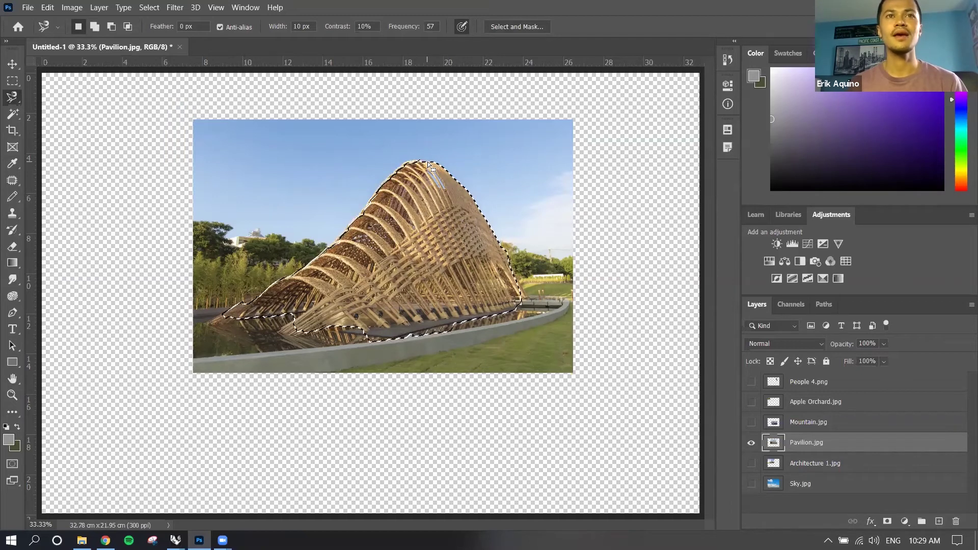
pyautogui.hotkey('ctrl', 'd')
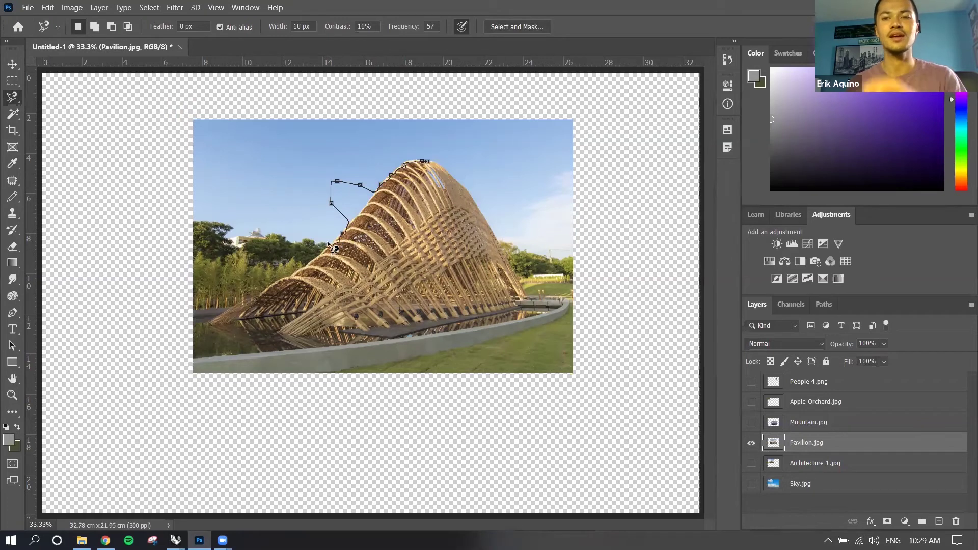
# Trace the pavilion again with the Magnetic Lasso, removing the stray anchor points over the sky, and turn the closed selection into a layer mask.
pyautogui.press('BackSpace')
pyautogui.press('BackSpace')
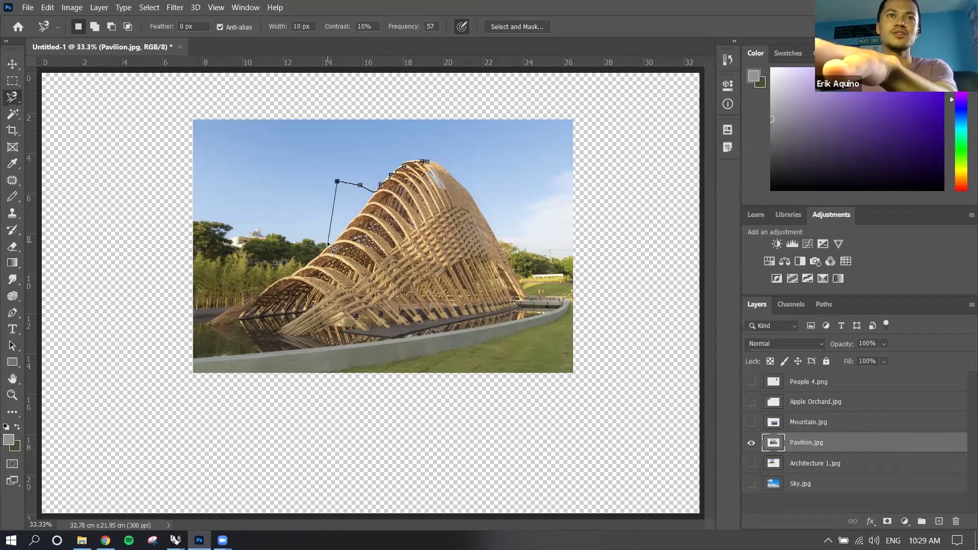
pyautogui.press('BackSpace')
pyautogui.press('BackSpace')
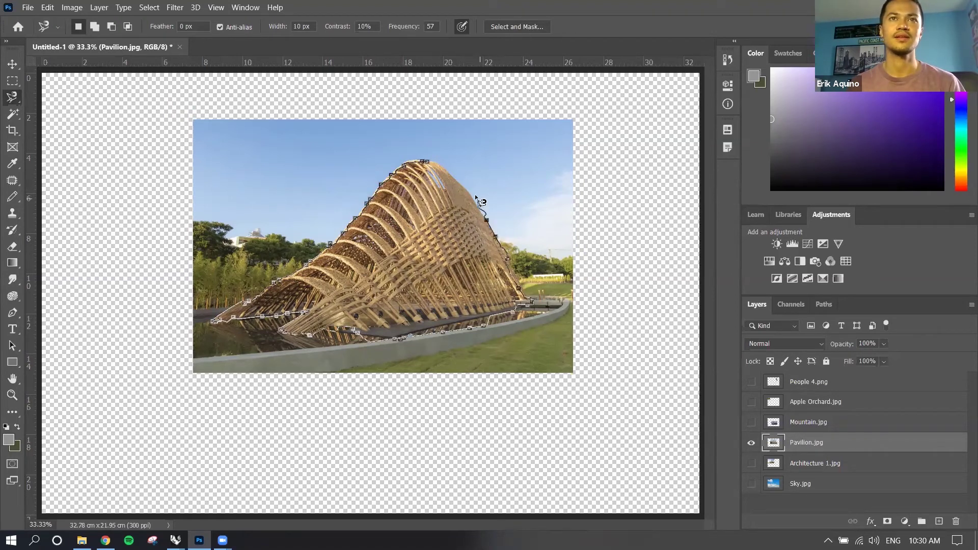
pyautogui.click(427, 161)
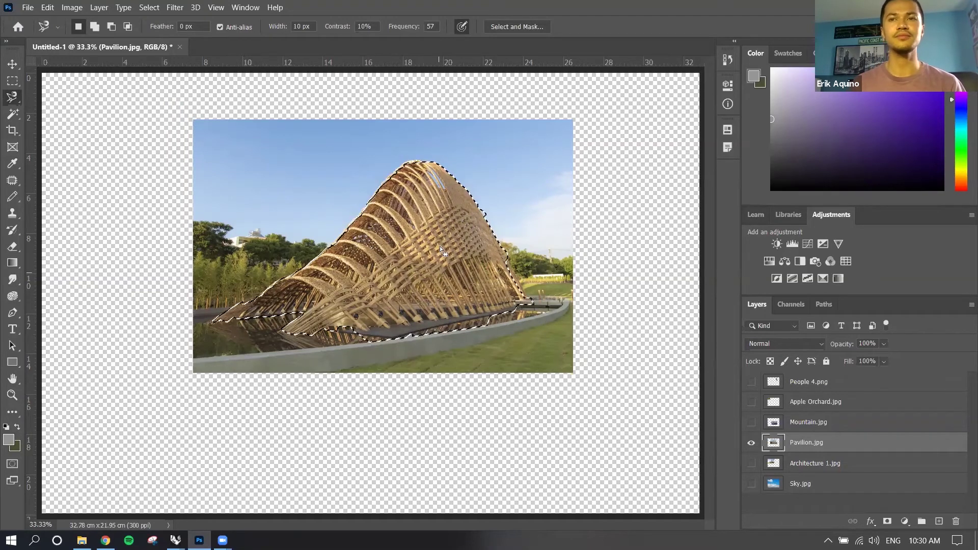
pyautogui.click(887, 521)
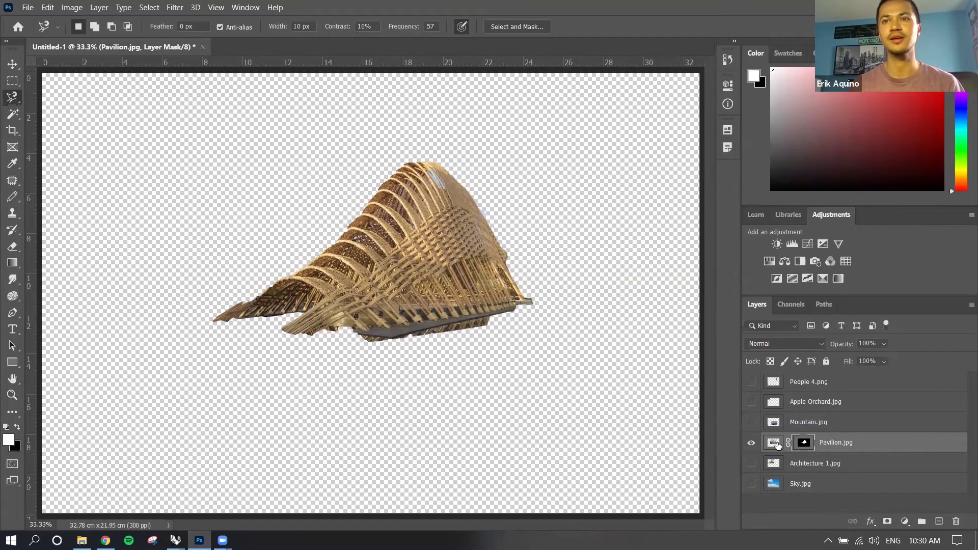
# Switch to the Object Selection tool and hide the Pavilion layer, view the Mountain picture briefly, and leave only Apple Orchard visible.
pyautogui.click(16, 120)
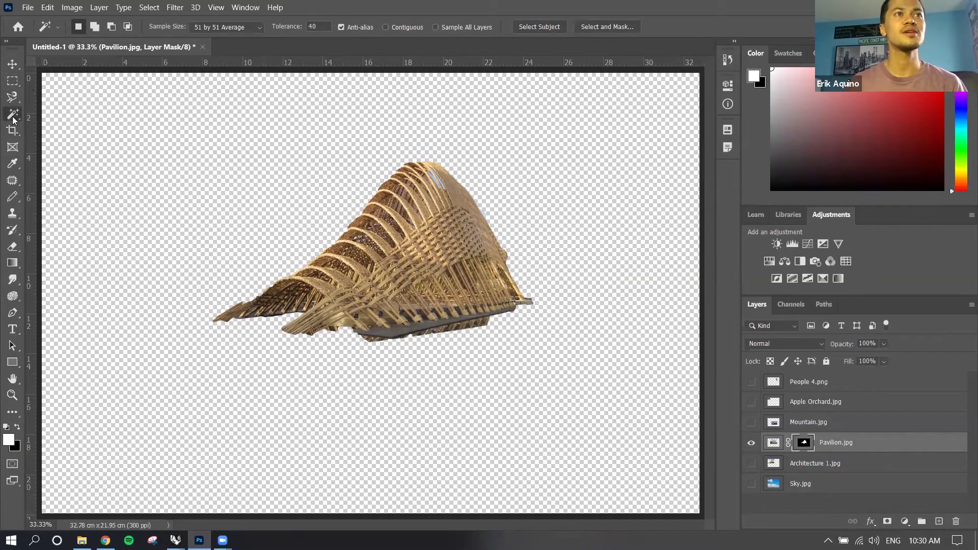
pyautogui.rightClick(13, 120)
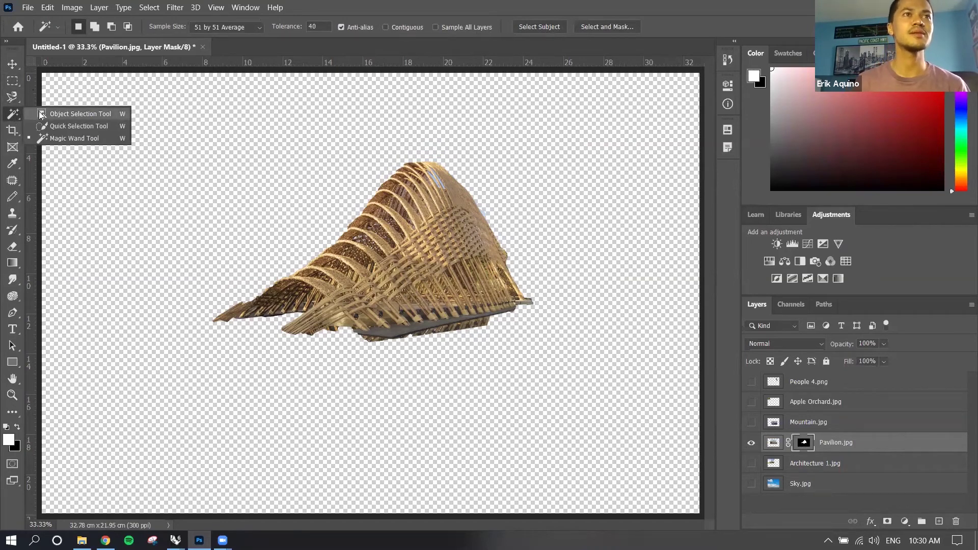
pyautogui.click(41, 114)
pyautogui.click(752, 442)
pyautogui.click(752, 423)
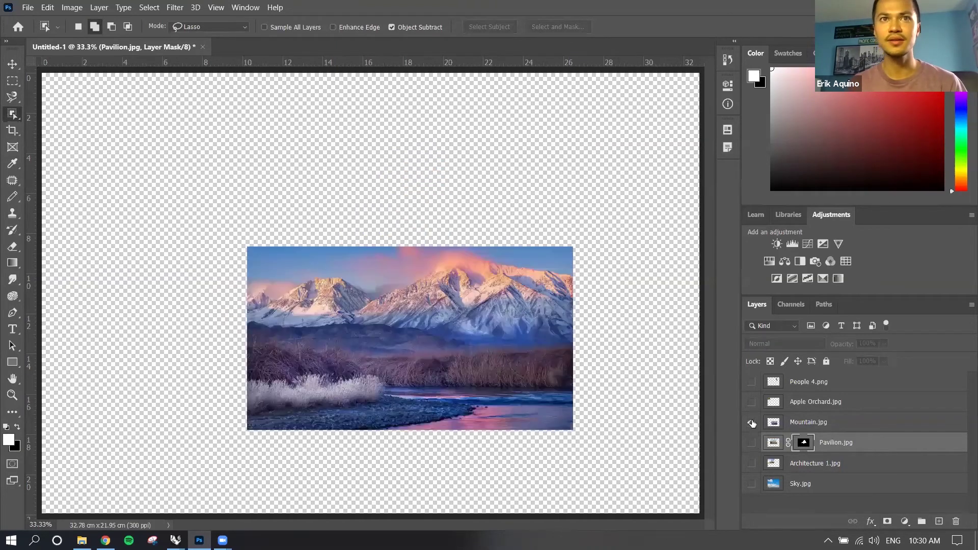
pyautogui.moveTo(387, 269)
pyautogui.mouseDown()
pyautogui.moveTo(365, 290)
pyautogui.moveTo(389, 347)
pyautogui.mouseUp()
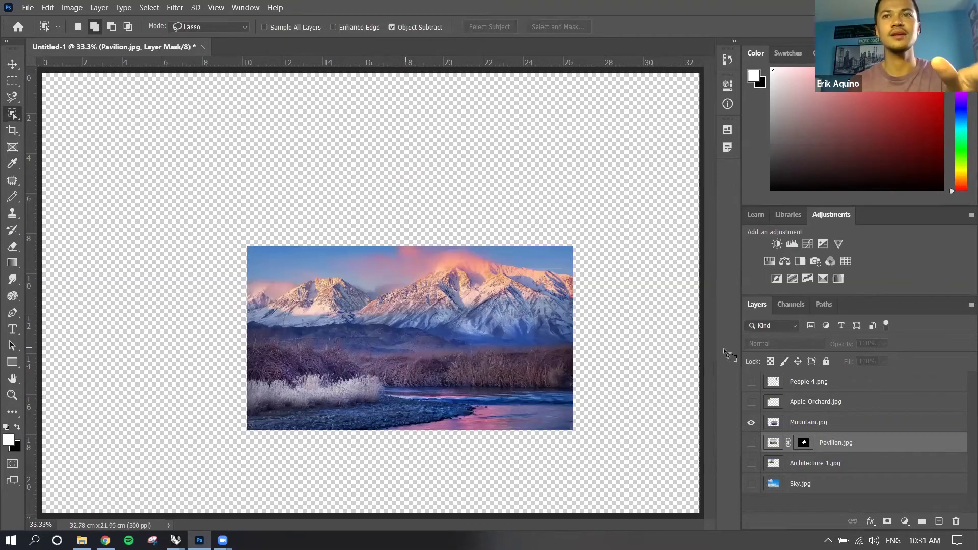
pyautogui.click(751, 423)
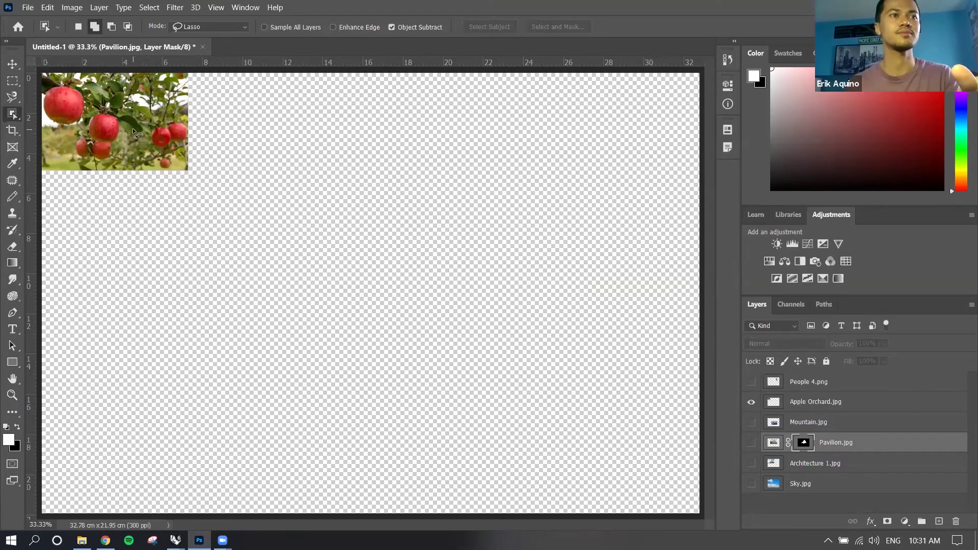
# Try to select the largest apple by looping it with the Object Selection tool while the Pavilion layer mask is active.
pyautogui.click(16, 396)
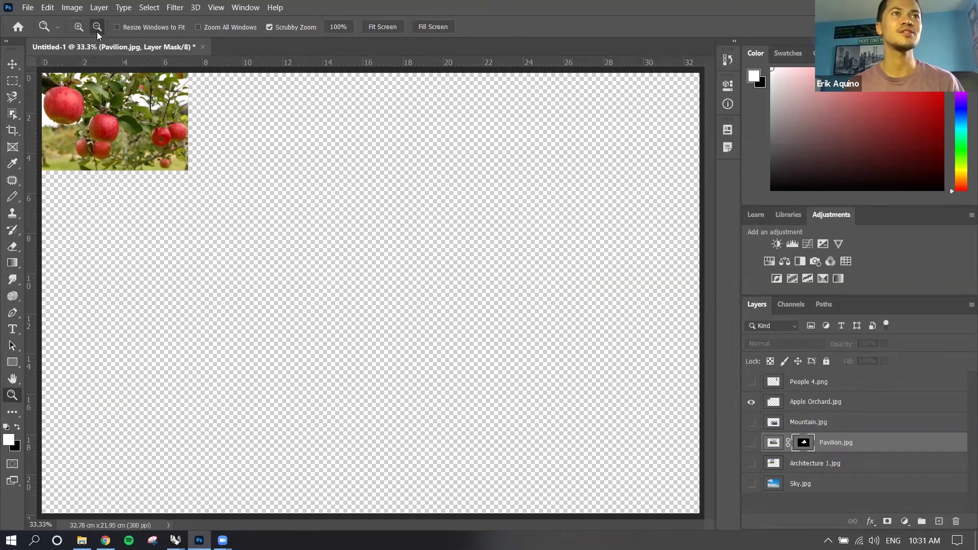
pyautogui.click(103, 112)
pyautogui.moveTo(103, 112); pyautogui.dragTo(201, 455)
pyautogui.moveTo(311, 527); pyautogui.dragTo(279, 526)
pyautogui.scroll(2, 497, 326)
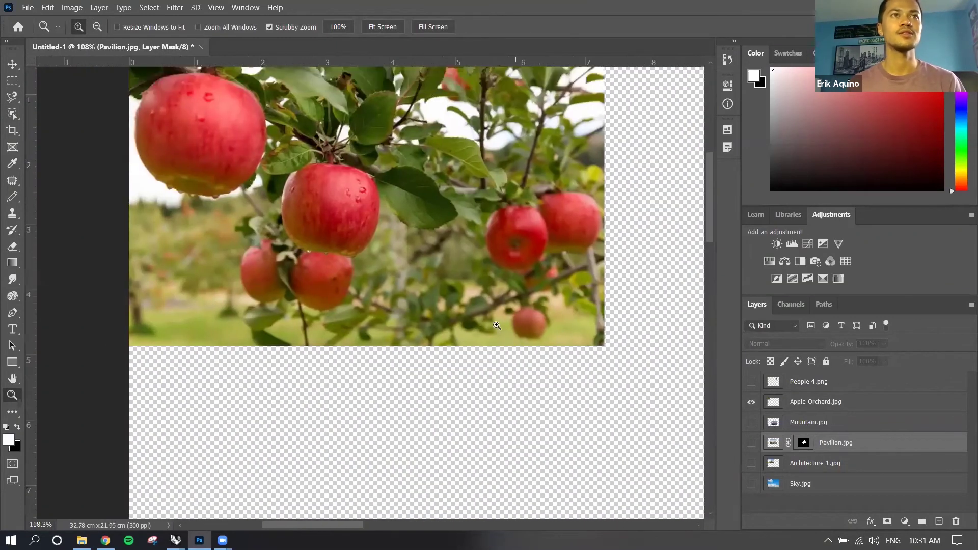
pyautogui.scroll(2, 496, 326)
pyautogui.click(12, 113)
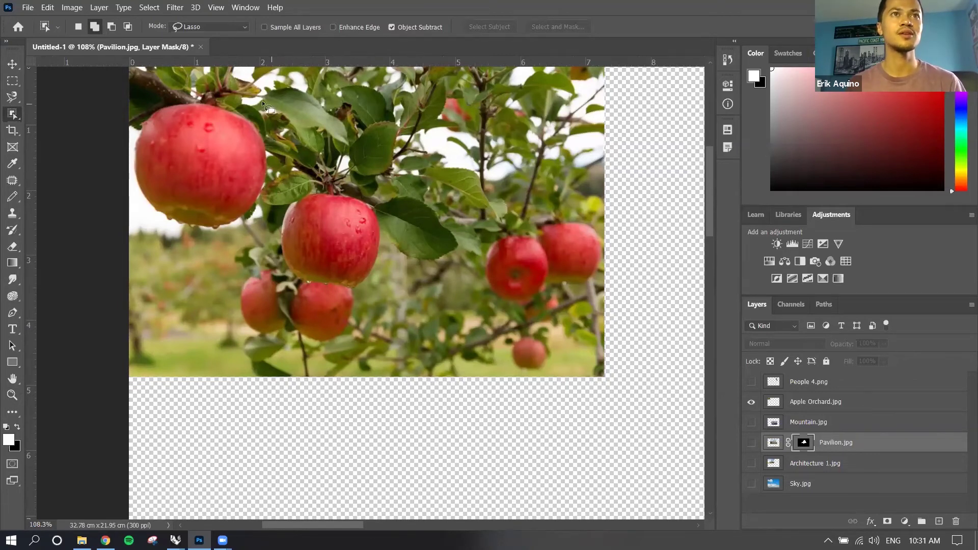
pyautogui.moveTo(227, 87)
pyautogui.mouseDown()
pyautogui.moveTo(189, 81)
pyautogui.moveTo(130, 113)
pyautogui.moveTo(113, 154)
pyautogui.moveTo(139, 208)
pyautogui.moveTo(176, 233)
pyautogui.mouseUp()
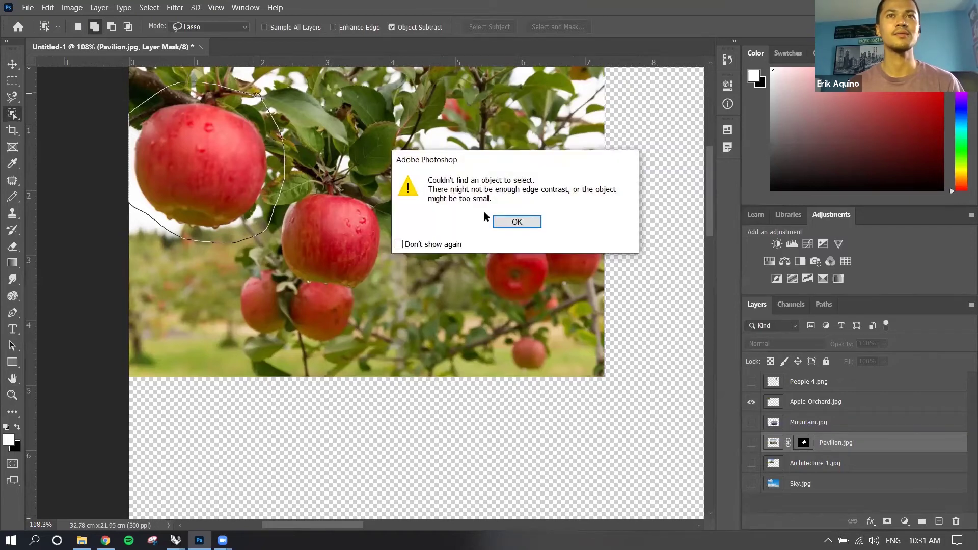
pyautogui.click(504, 225)
# Make Apple Orchard the active layer and select the largest apple plus the second-largest apple beside it with the Object Selection tool.
pyautogui.click(820, 403)
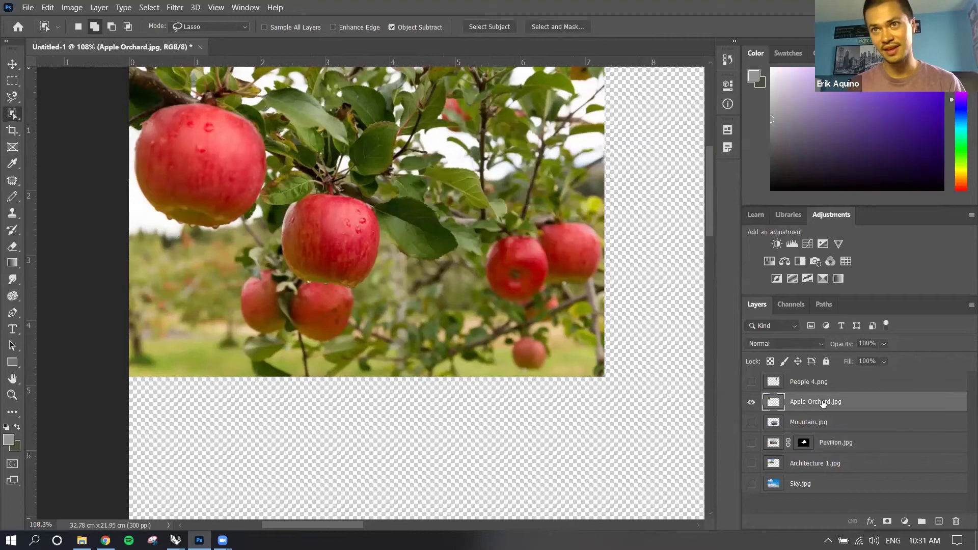
pyautogui.moveTo(219, 80)
pyautogui.mouseDown()
pyautogui.moveTo(163, 96)
pyautogui.moveTo(141, 125)
pyautogui.mouseUp()
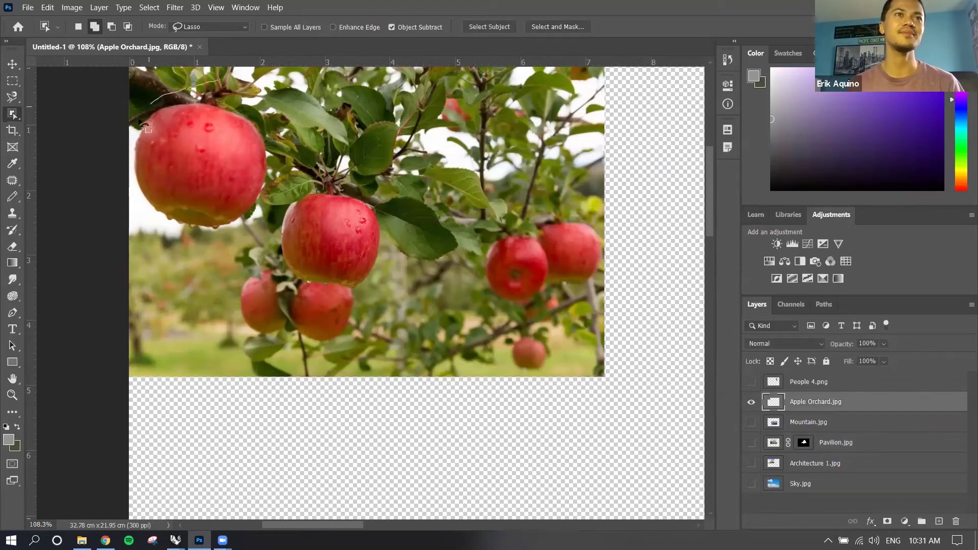
pyautogui.moveTo(140, 217)
pyautogui.mouseDown()
pyautogui.moveTo(251, 264)
pyautogui.moveTo(284, 222)
pyautogui.moveTo(283, 159)
pyautogui.moveTo(252, 109)
pyautogui.mouseUp()
pyautogui.moveTo(213, 78); pyautogui.dragTo(215, 81)
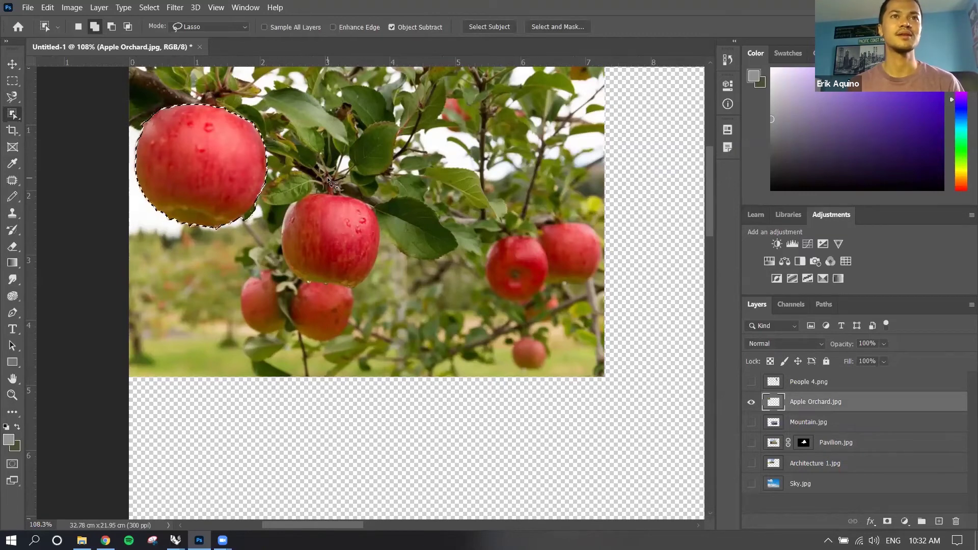
pyautogui.moveTo(275, 219); pyautogui.dragTo(289, 282)
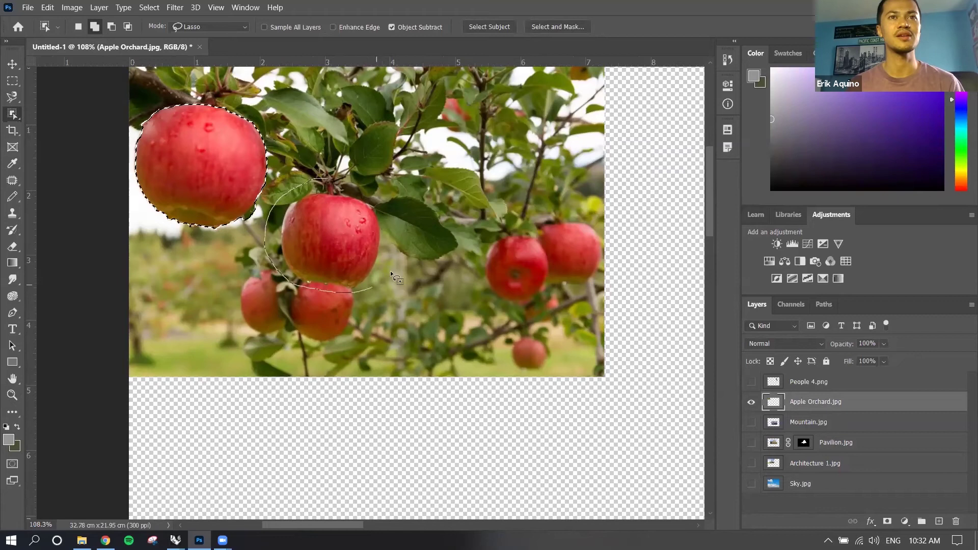
pyautogui.moveTo(362, 190); pyautogui.dragTo(324, 176)
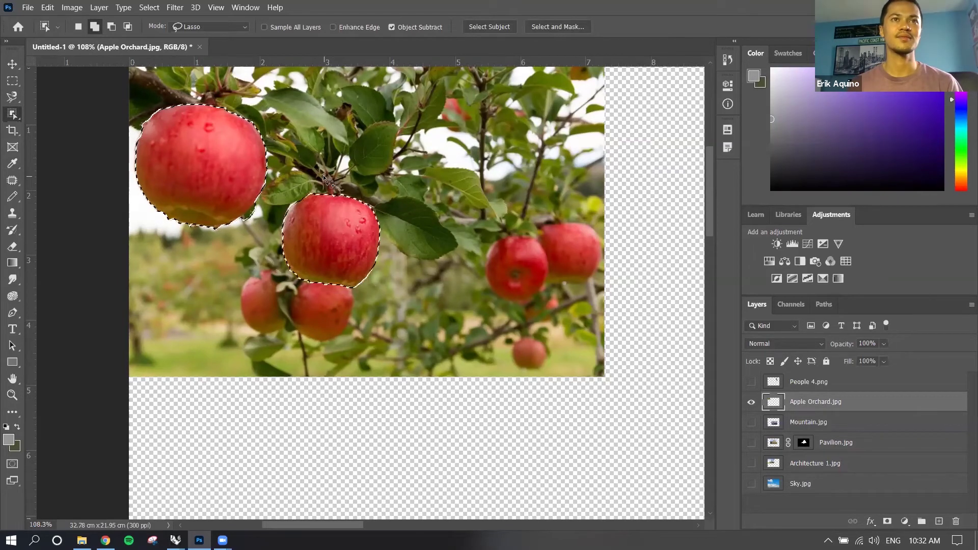
# Replace the selection using the Quick Selection tool at brush size 70, covering the second-largest apple and its adjacent leaf, and set the tool to add.
pyautogui.click(82, 26)
pyautogui.rightClick(12, 113)
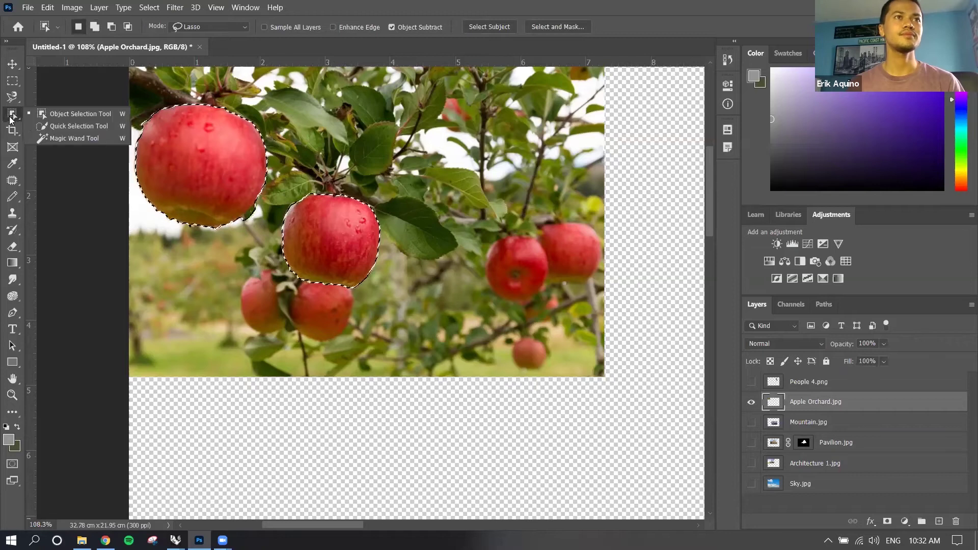
pyautogui.click(57, 130)
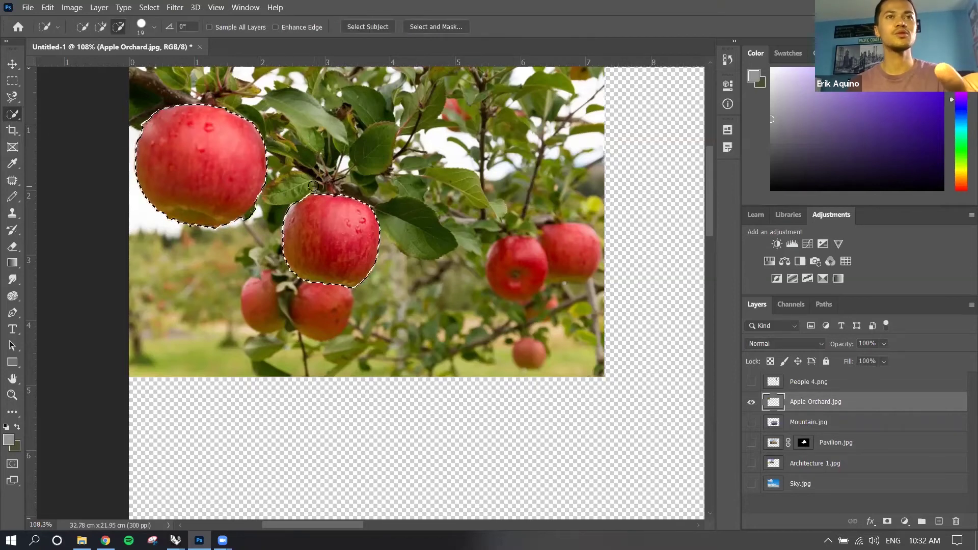
pyautogui.press(']')
pyautogui.press(']')
pyautogui.press(']')
pyautogui.press(']')
pyautogui.press(']')
pyautogui.press(']')
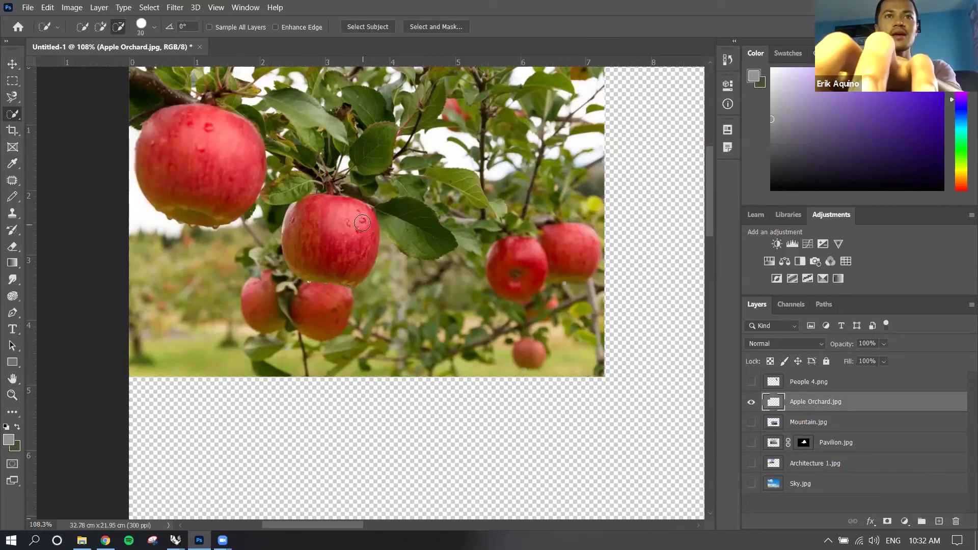
pyautogui.press(']')
pyautogui.press(']')
pyautogui.press(']')
pyautogui.click(310, 203)
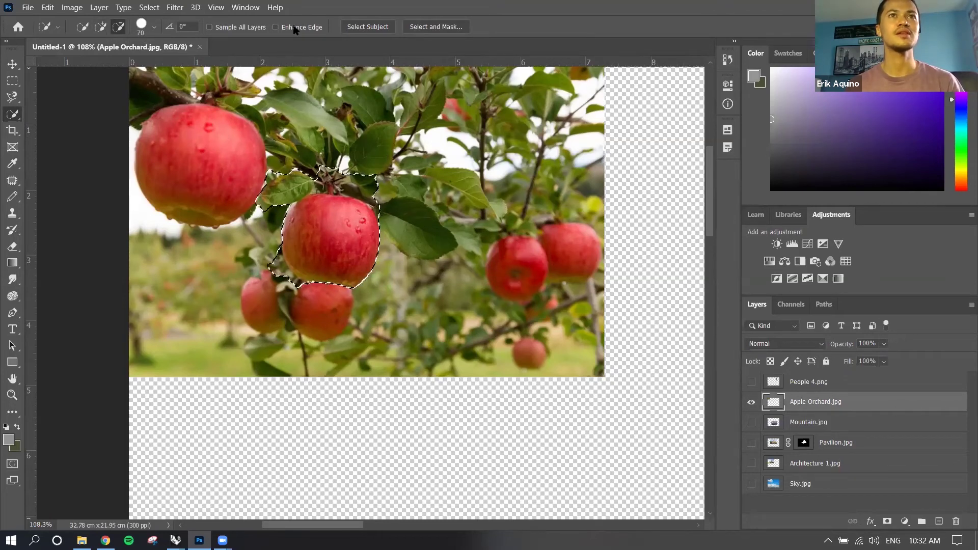
pyautogui.click(99, 27)
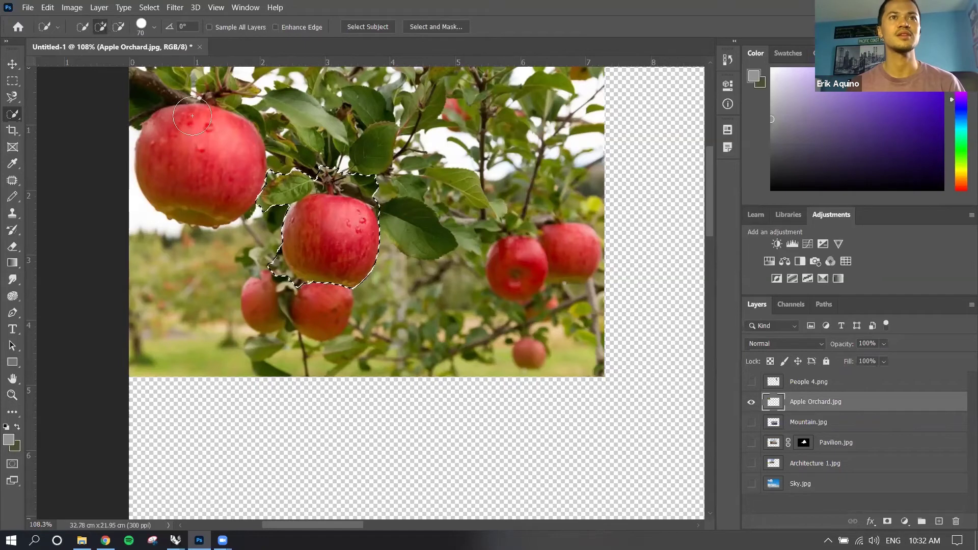
# Add the largest apple to the selection with the Quick Selection tool, and reduce the brush size to 40.
pyautogui.moveTo(242, 152)
pyautogui.mouseDown()
pyautogui.moveTo(196, 123)
pyautogui.moveTo(170, 137)
pyautogui.moveTo(170, 169)
pyautogui.moveTo(222, 151)
pyautogui.mouseUp()
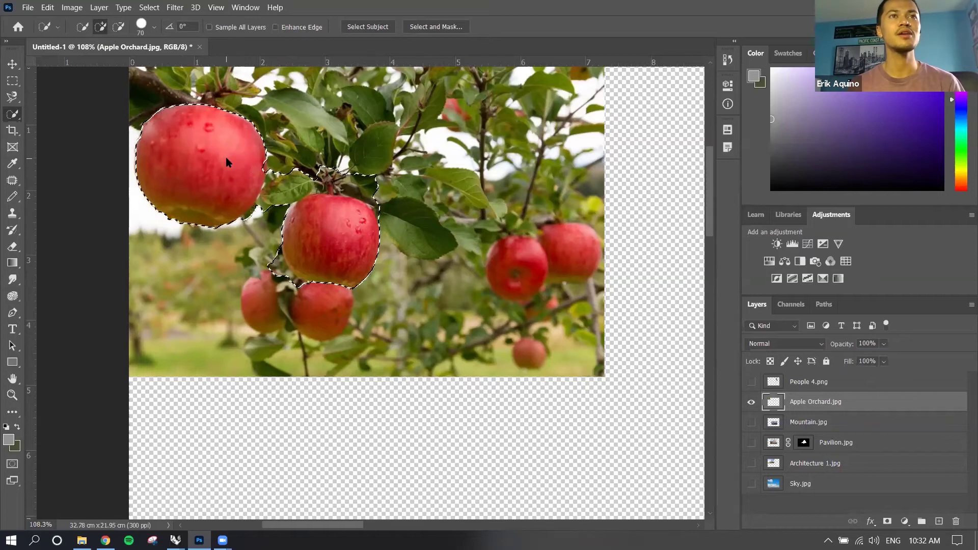
pyautogui.rightClick(228, 161)
pyautogui.click(223, 149)
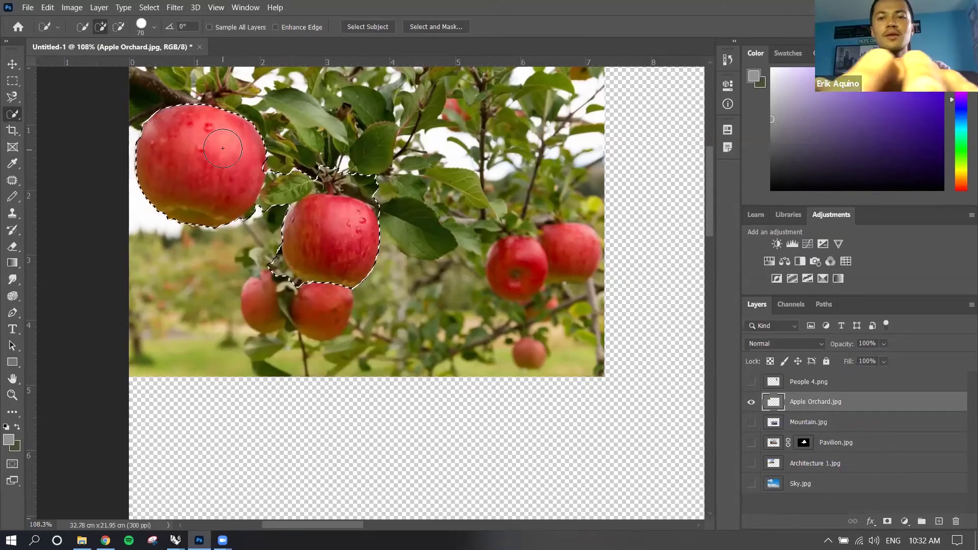
pyautogui.press('[')
pyautogui.press('[')
pyautogui.press('[')
pyautogui.press('[')
pyautogui.press('[')
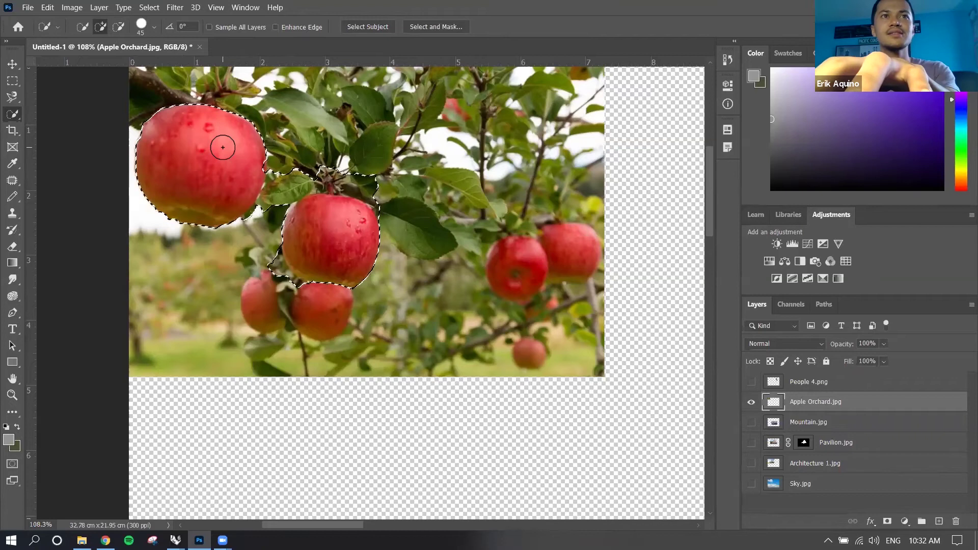
pyautogui.press('[')
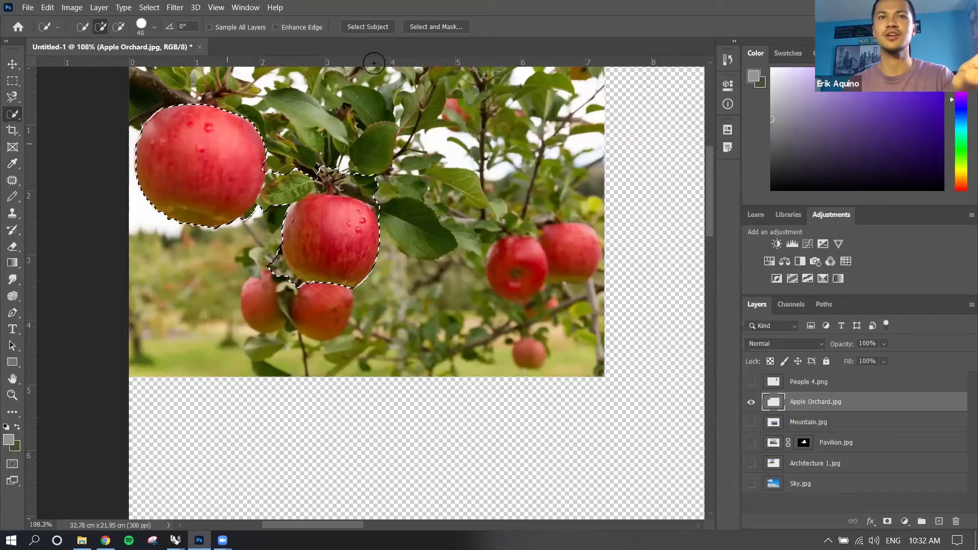
# Clear the selection, bring back the selection of the two biggest apples, and shrink the Quick Selection brush to size 10.
pyautogui.hotkey('ctrl', 'd')
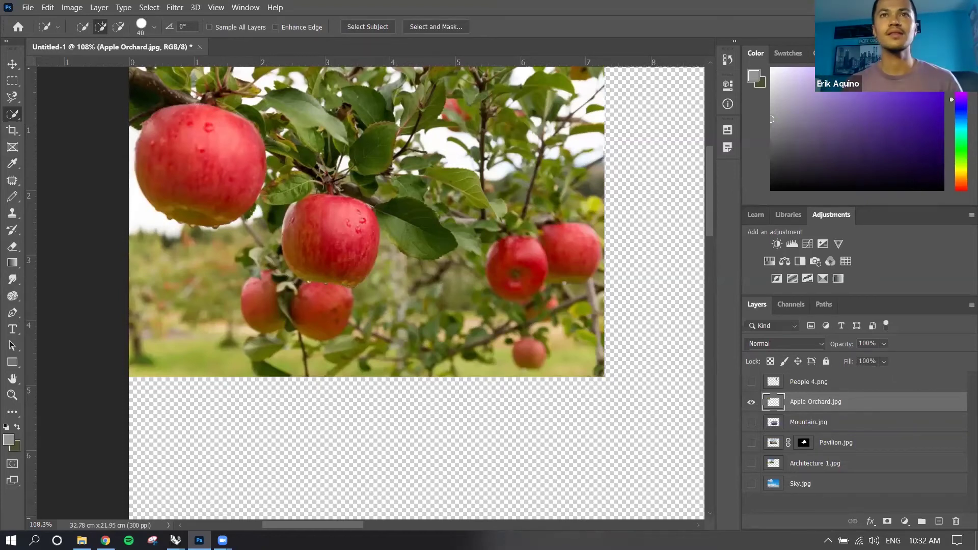
pyautogui.press(']')
pyautogui.click(239, 143)
pyautogui.press('[')
pyautogui.press('[')
pyautogui.press('[')
pyautogui.press('[')
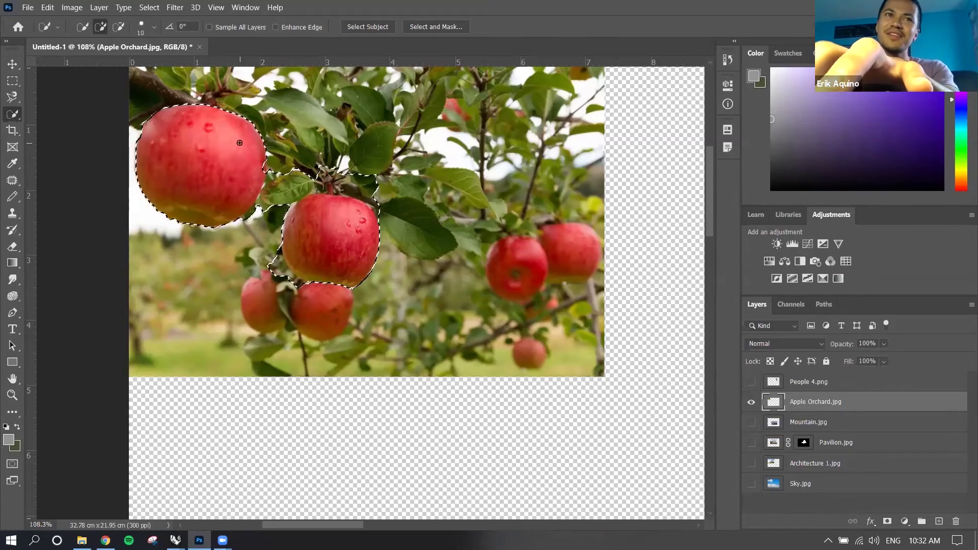
# Enlarge the Quick Selection brush to 300, bring it down to 250, and clear the apple selection.
pyautogui.press(']')
pyautogui.press(']')
pyautogui.press(']')
pyautogui.press(']')
pyautogui.press(']')
pyautogui.press(']')
pyautogui.press(']')
pyautogui.press(']')
pyautogui.press(']')
pyautogui.press(']')
pyautogui.press(']')
pyautogui.press(']')
pyautogui.press(']')
pyautogui.press(']')
pyautogui.press(']')
pyautogui.press(']')
pyautogui.press(']')
pyautogui.press(']')
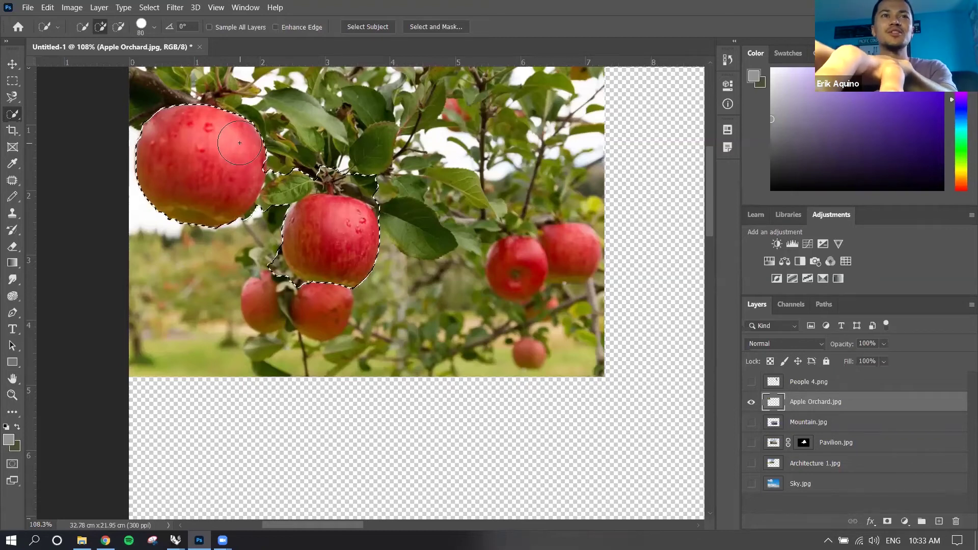
pyautogui.press('[')
pyautogui.press('[')
pyautogui.press('[')
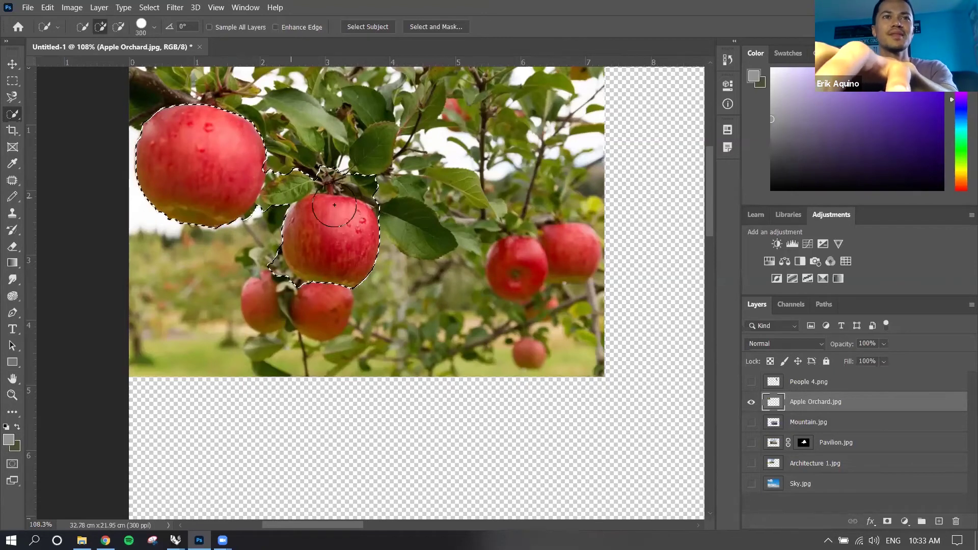
pyautogui.click(515, 260)
pyautogui.hotkey('ctrl', 'd')
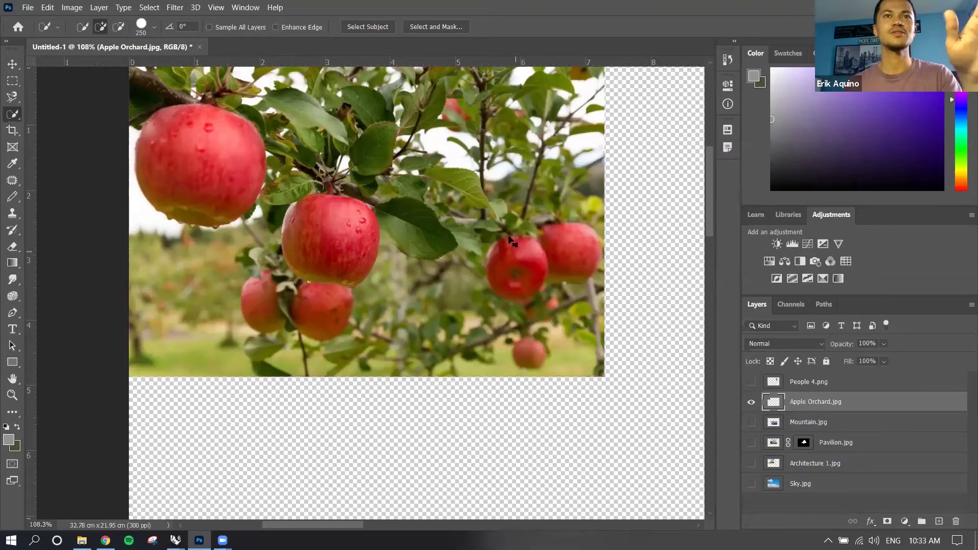
# Switch to the Magic Wand tool, set the sample size to Point Sample, and select the white sky in the Apple Orchard picture.
pyautogui.rightClick(13, 116)
pyautogui.click(71, 137)
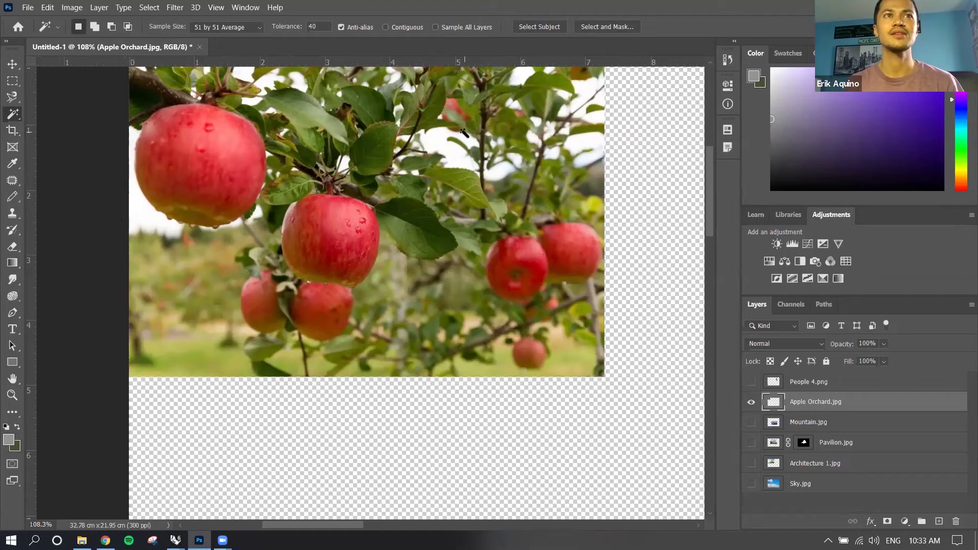
pyautogui.click(250, 29)
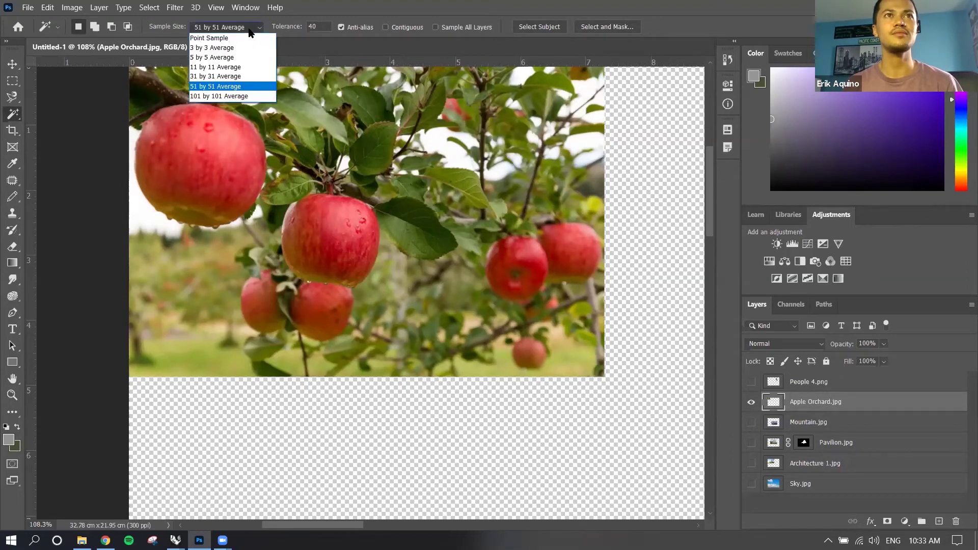
pyautogui.click(222, 39)
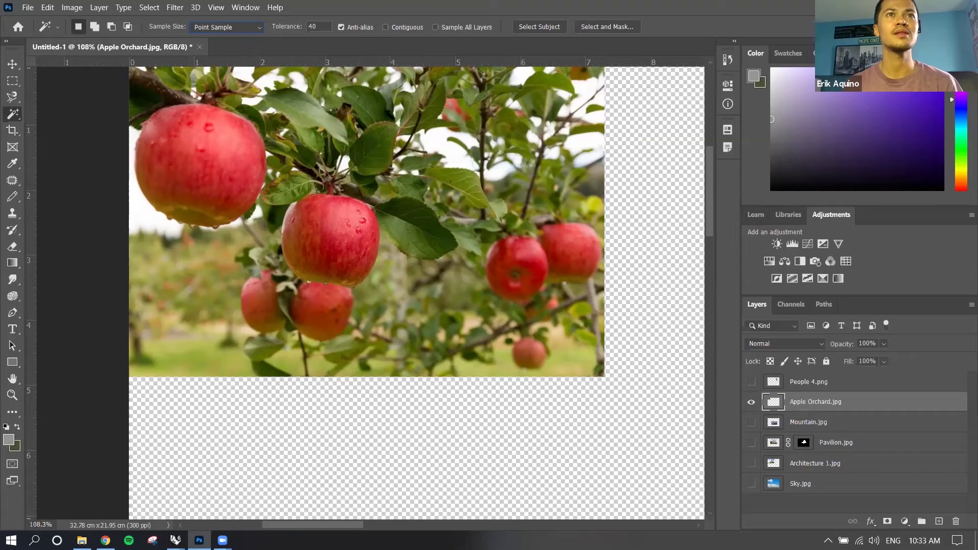
pyautogui.click(434, 142)
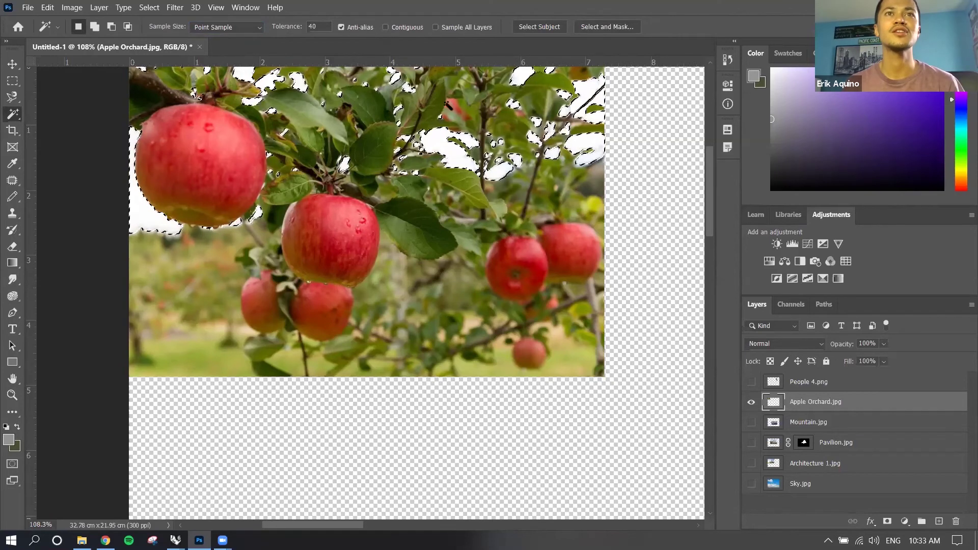
# Enable Contiguous, clear the selection, and select only the connected patch of white sky between the upper leaves.
pyautogui.click(387, 27)
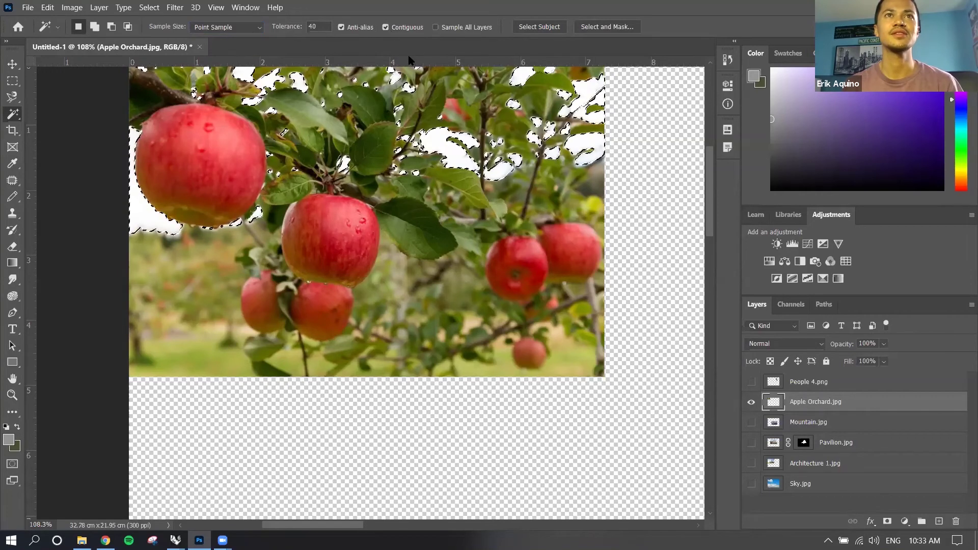
pyautogui.hotkey('ctrl', 'd')
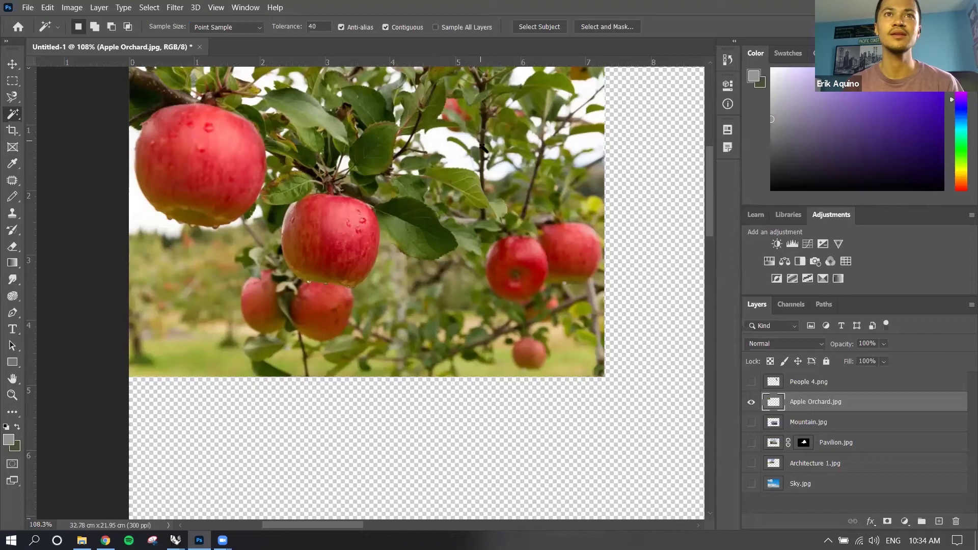
pyautogui.click(436, 141)
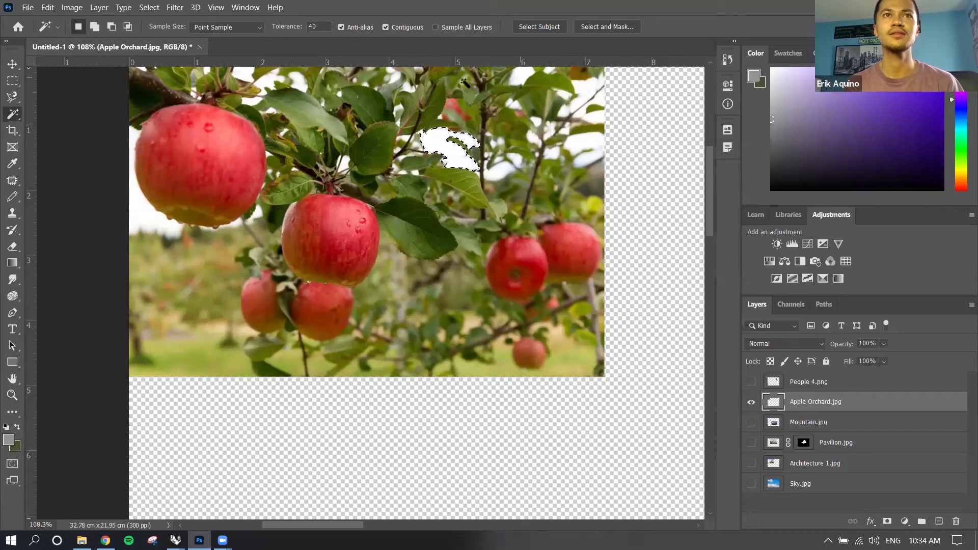
# Clear the patch selection, disable Contiguous, select every white sky area for comparison, and deselect it.
pyautogui.hotkey('ctrl', 'd')
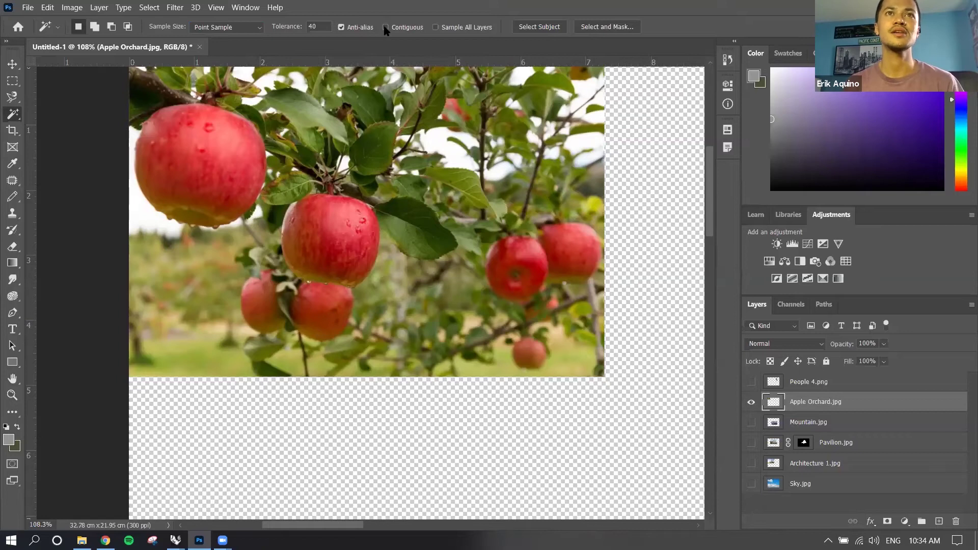
pyautogui.click(439, 138)
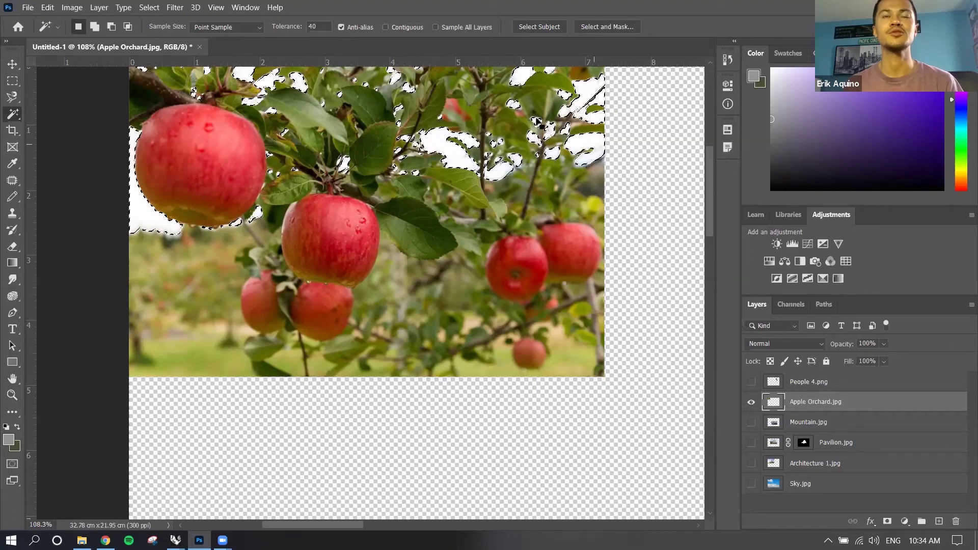
pyautogui.hotkey('ctrl', 'd')
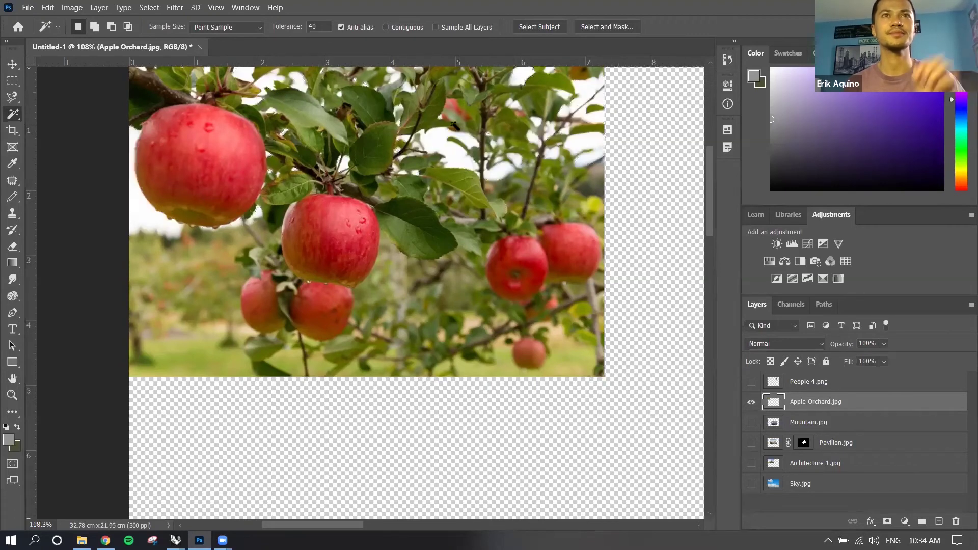
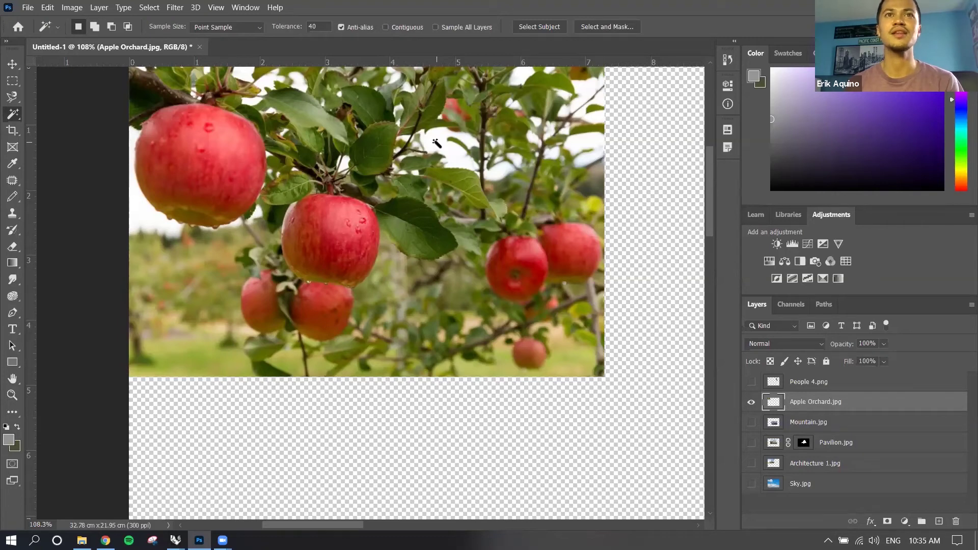
# Set the Magic Wand tolerance to 0 and sample the white sky between the leaves.
pyautogui.doubleClick(308, 27)
pyautogui.write('0')
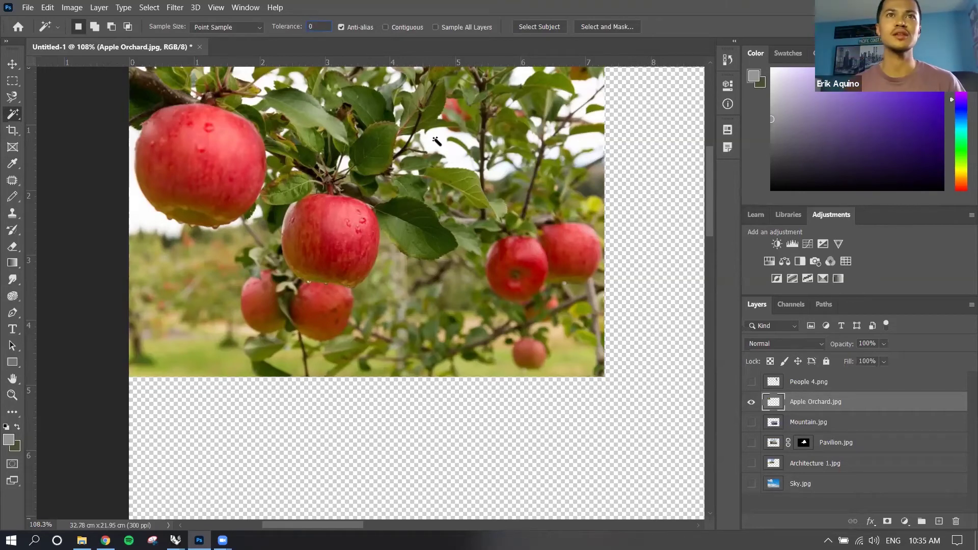
pyautogui.click(438, 137)
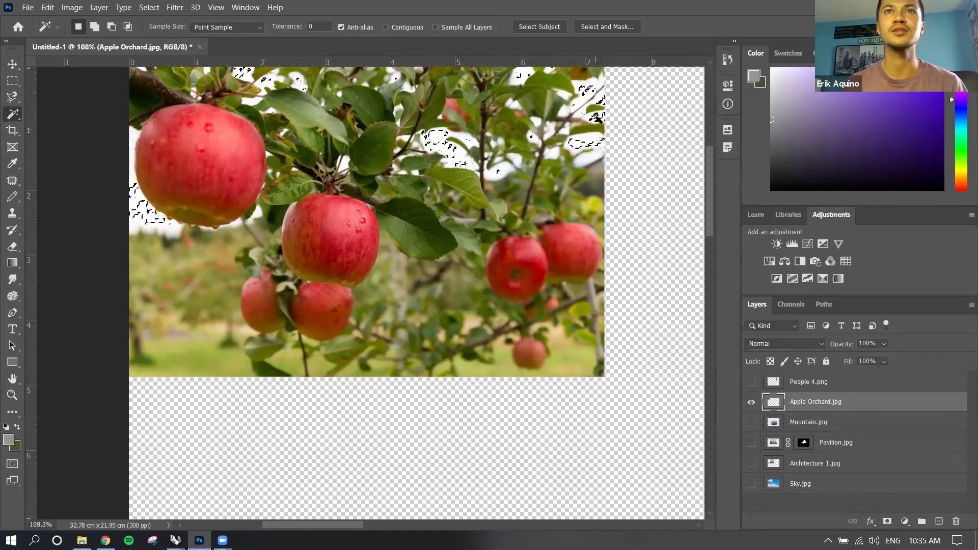
# Set the Magic Wand tolerance to 20, sample the white sky again, and clear the selection.
pyautogui.click(307, 25)
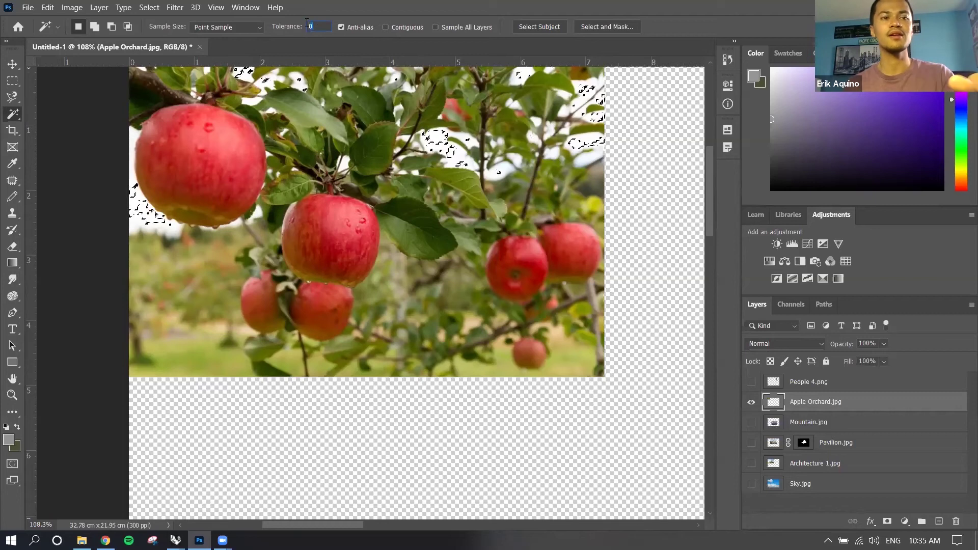
pyautogui.write('20')
pyautogui.click(431, 135)
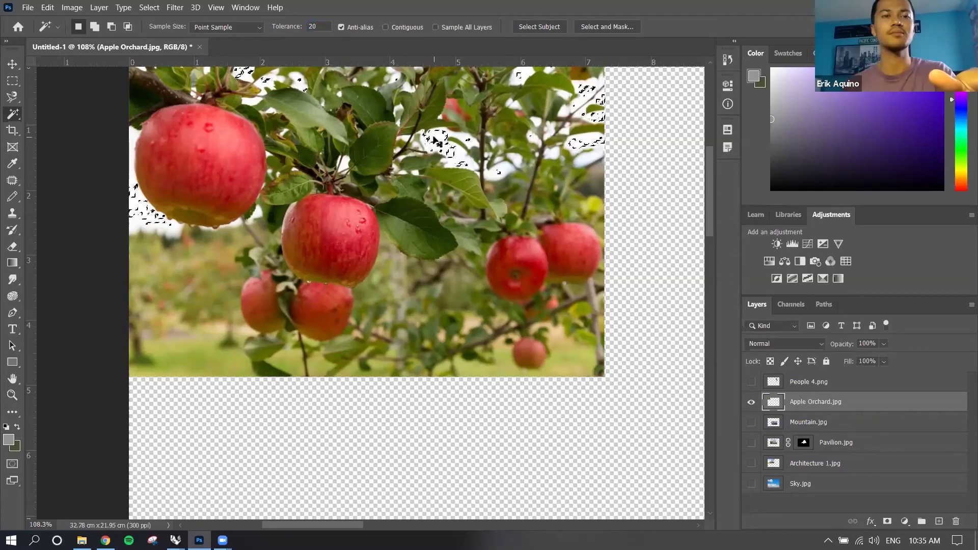
pyautogui.hotkey('ctrl', 'd')
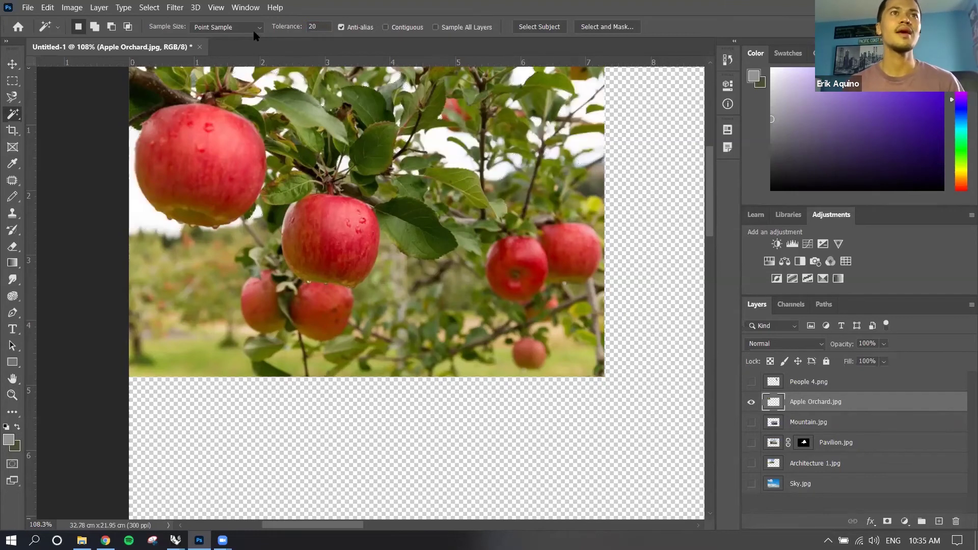
# Try the Magic Wand on the sky with a 31 by 31 Average sample size, then deselect and restore Point Sample.
pyautogui.click(226, 29)
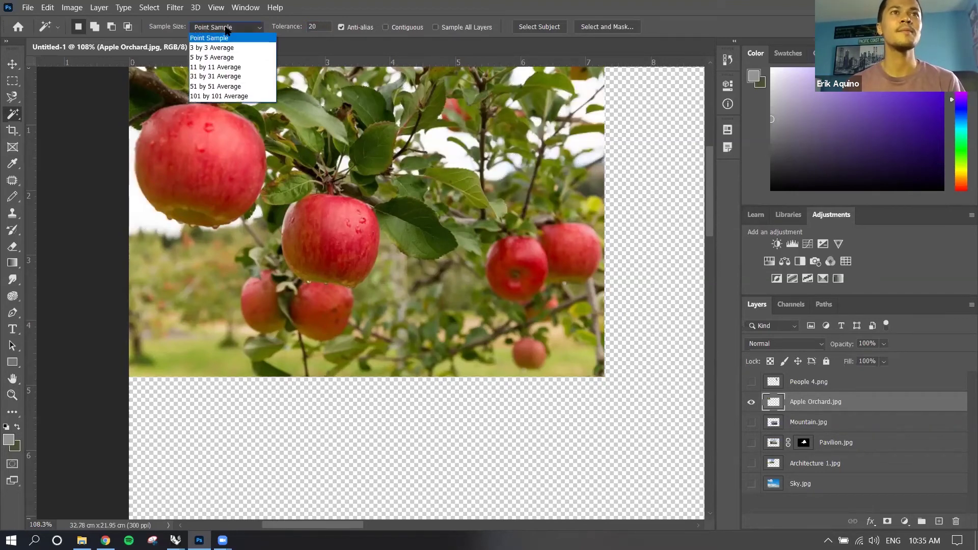
pyautogui.click(227, 78)
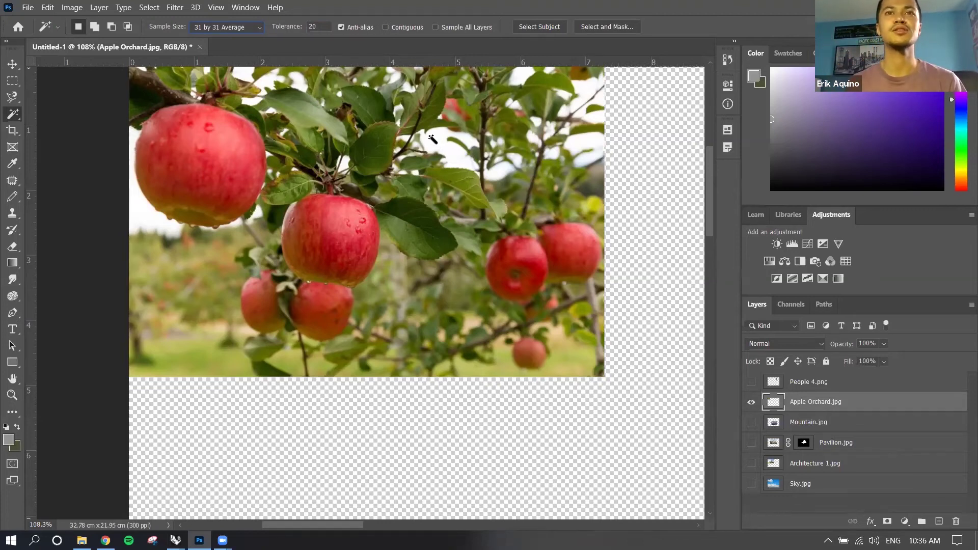
pyautogui.click(432, 142)
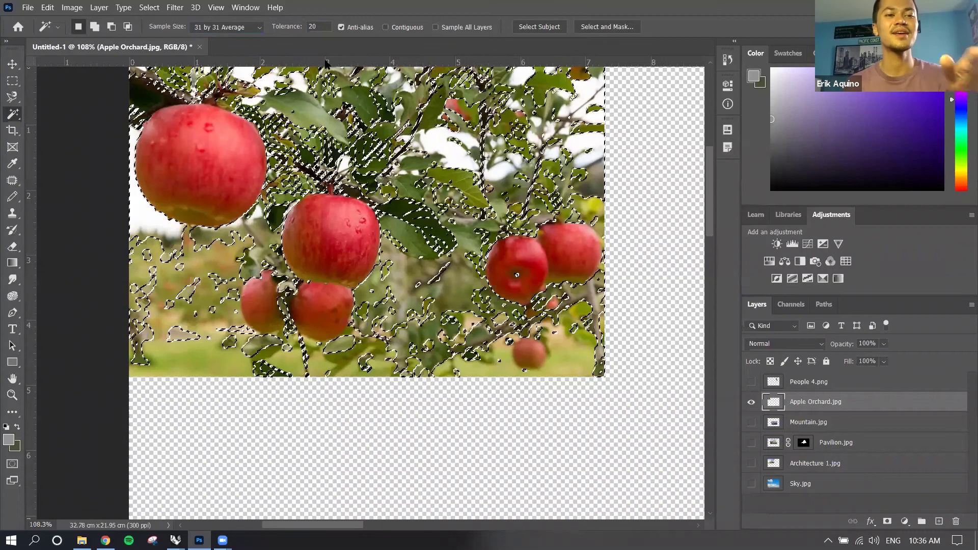
pyautogui.hotkey('ctrl', 'd')
pyautogui.click(251, 28)
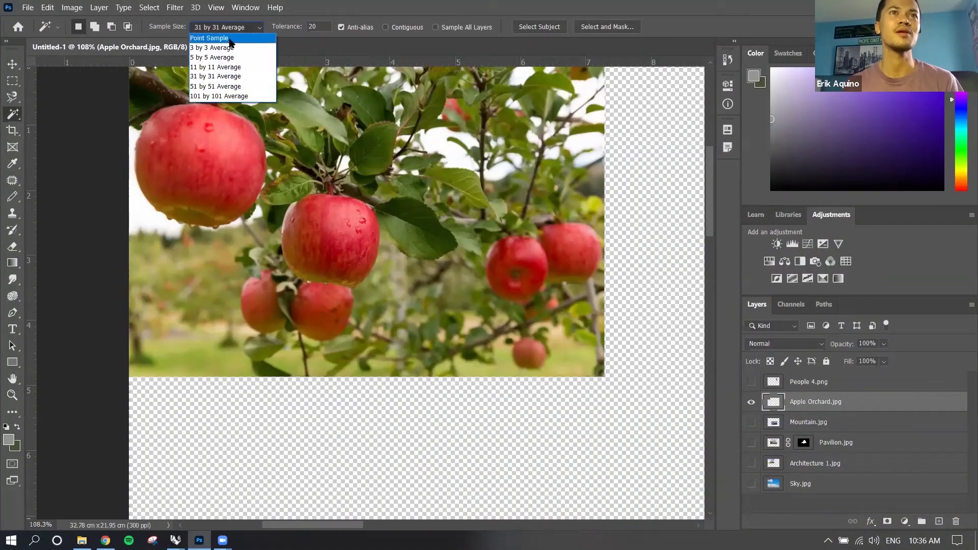
pyautogui.click(224, 38)
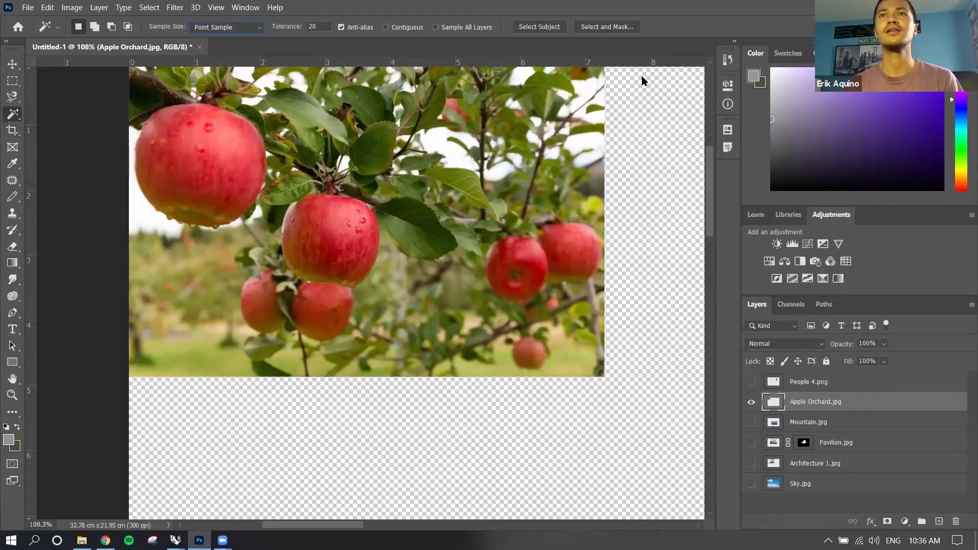
# Start a crop of the whole canvas and pull the crop boundary inward from its edges.
pyautogui.hotkey('ctrl', '-')
pyautogui.hotkey('ctrl', '-')
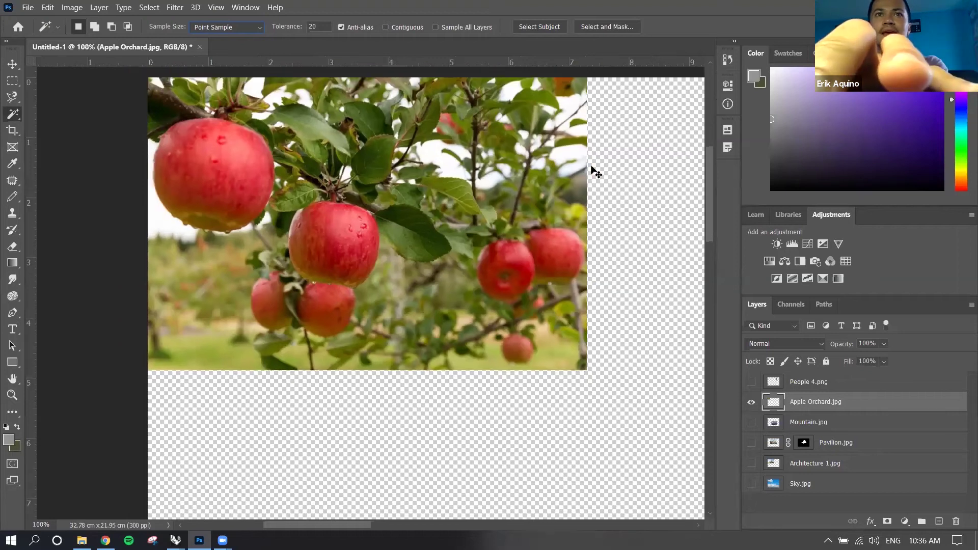
pyautogui.hotkey('ctrl', '-')
pyautogui.hotkey('ctrl', '-')
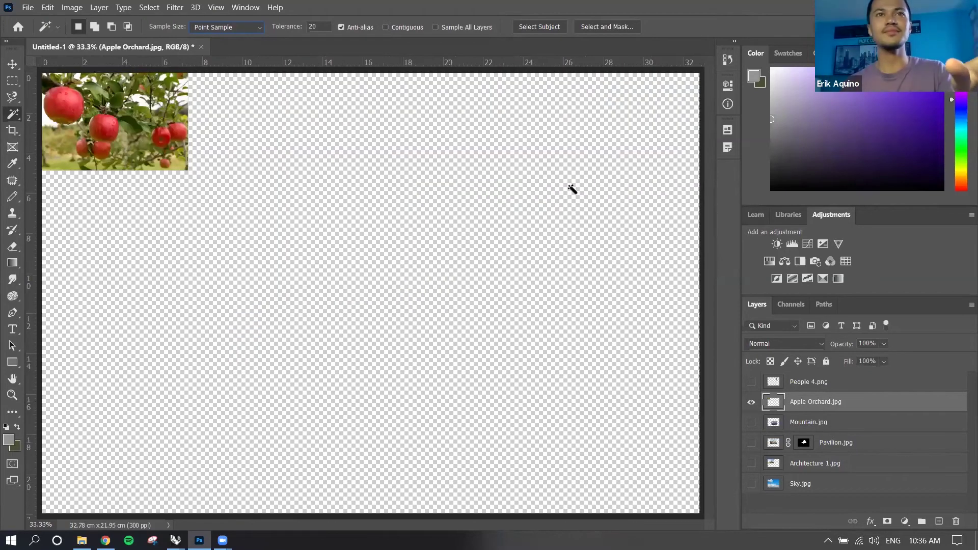
pyautogui.hotkey('ctrl', '-')
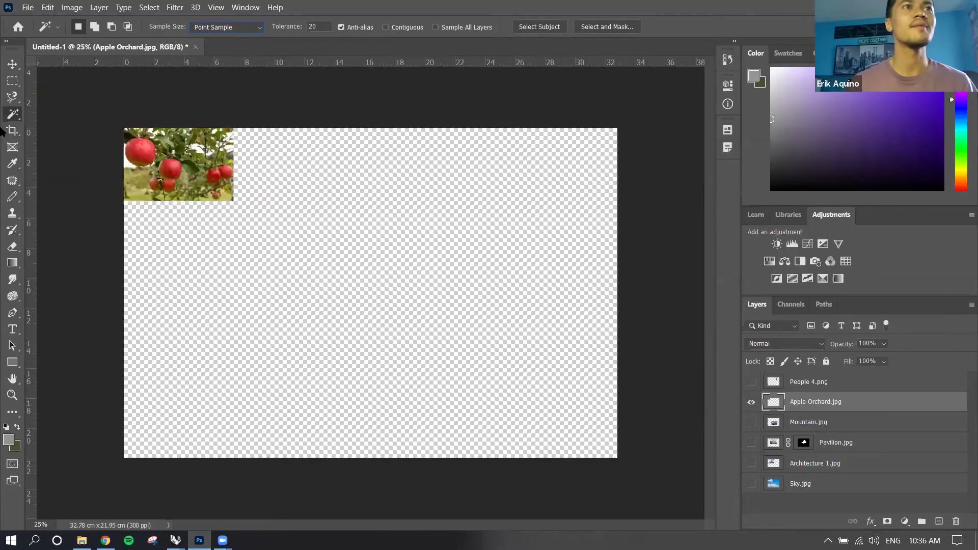
pyautogui.click(11, 131)
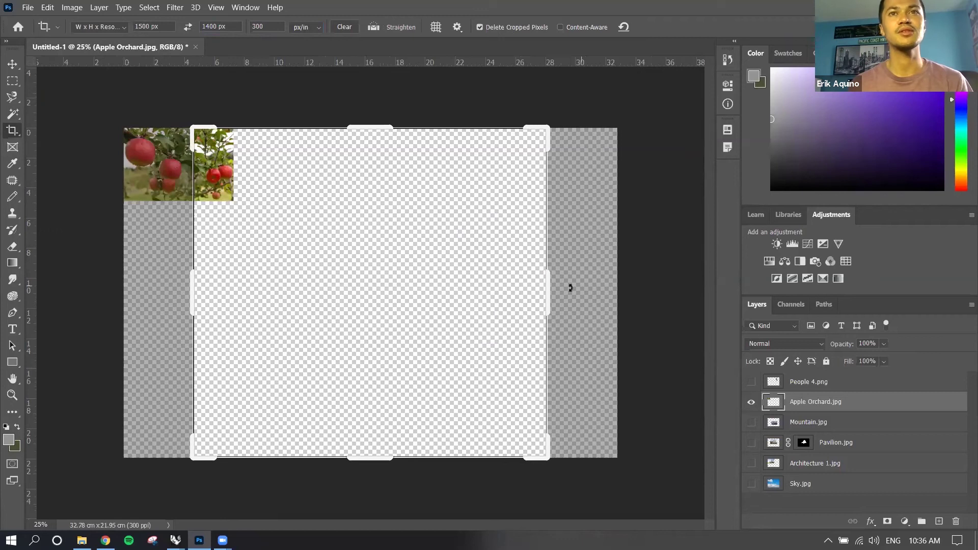
pyautogui.moveTo(546, 287); pyautogui.dragTo(524, 291)
pyautogui.moveTo(370, 148)
pyautogui.mouseDown()
pyautogui.moveTo(370, 171)
pyautogui.moveTo(372, 147)
pyautogui.mouseUp()
pyautogui.moveTo(218, 281); pyautogui.dragTo(210, 280)
# Crop the canvas to 1000 px by 1000 px around its middle, and undo the crop.
pyautogui.moveTo(164, 28); pyautogui.dragTo(136, 26)
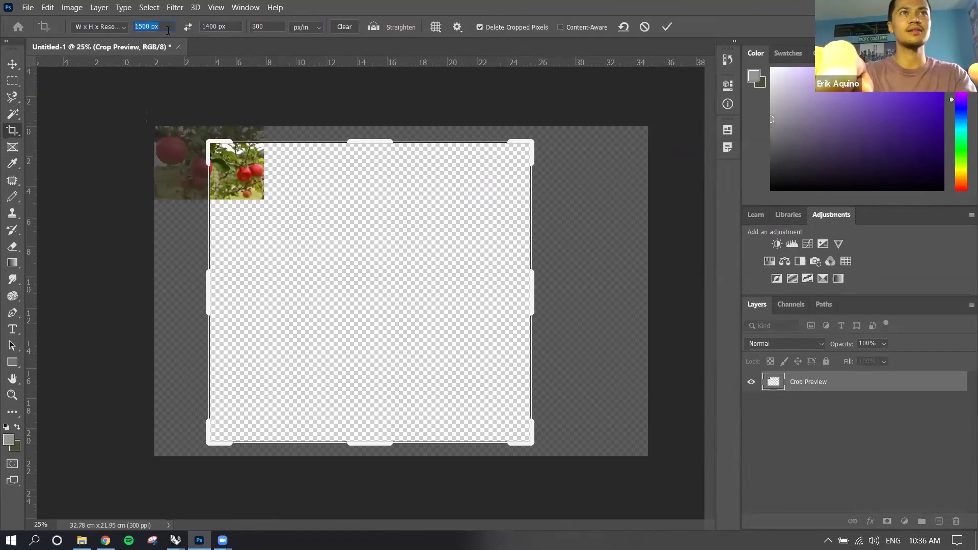
pyautogui.write('1000')
pyautogui.click(210, 26)
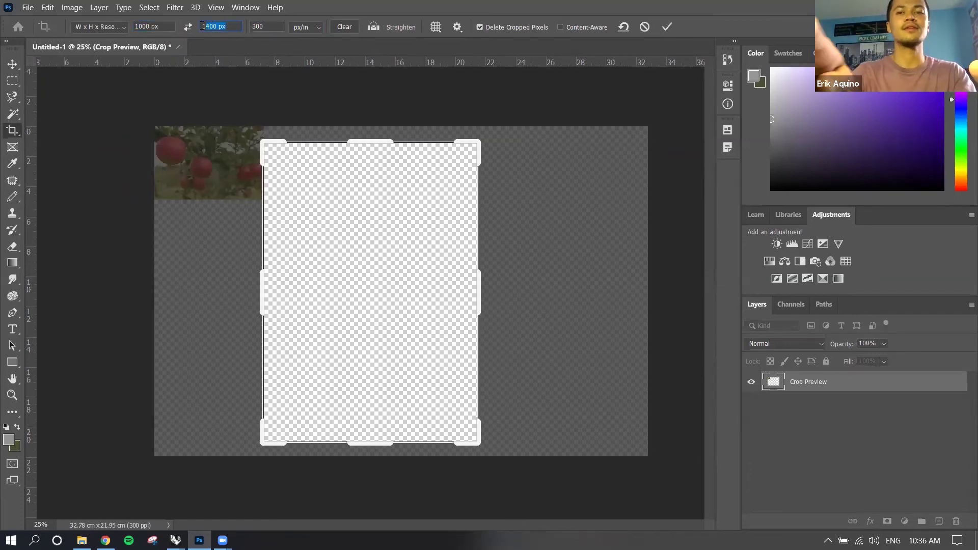
pyautogui.write('1000')
pyautogui.press('Return')
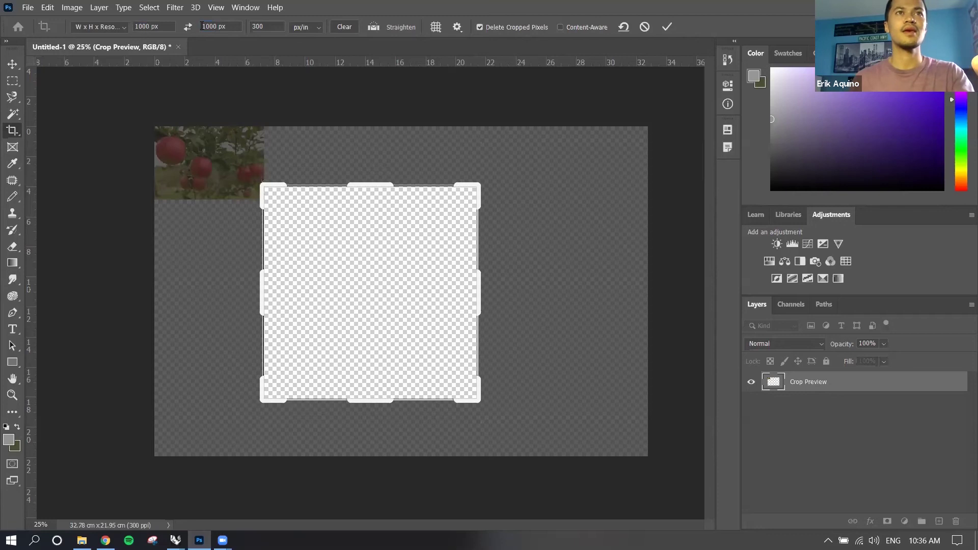
pyautogui.click(433, 308)
pyautogui.press('Return')
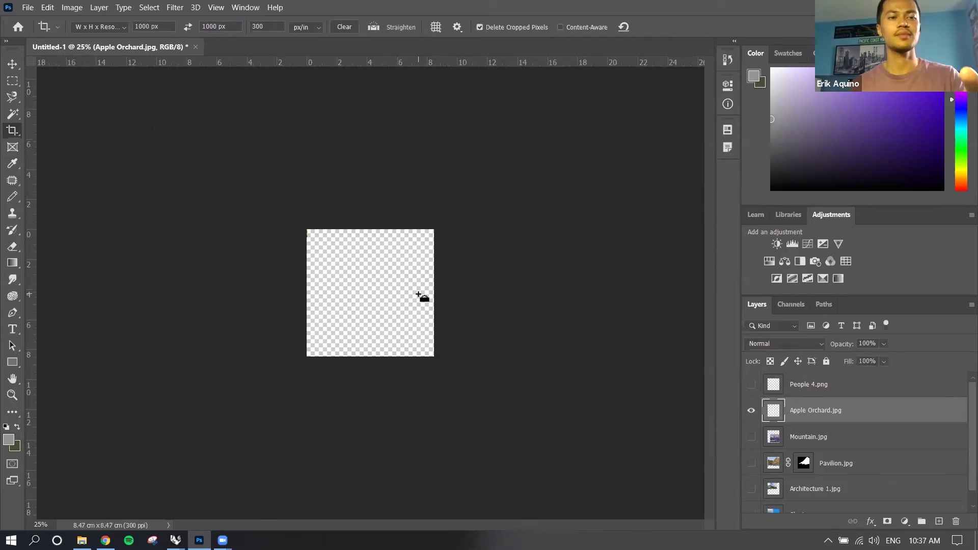
pyautogui.hotkey('ctrl', 'z')
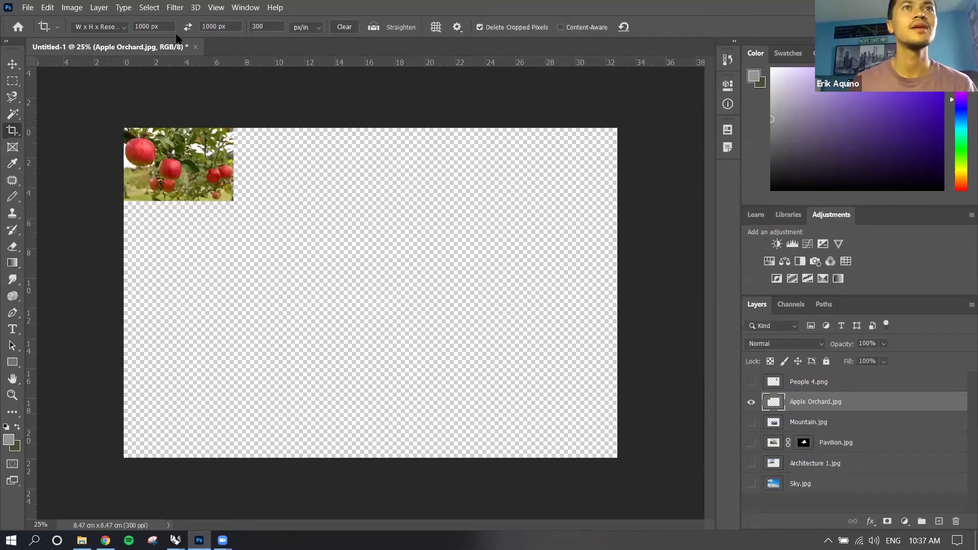
# Hide Apple Orchard.jpg, show Mountain.jpg, and draw a rectangular frame over the mountain picture that trims its two sides.
pyautogui.click(8, 149)
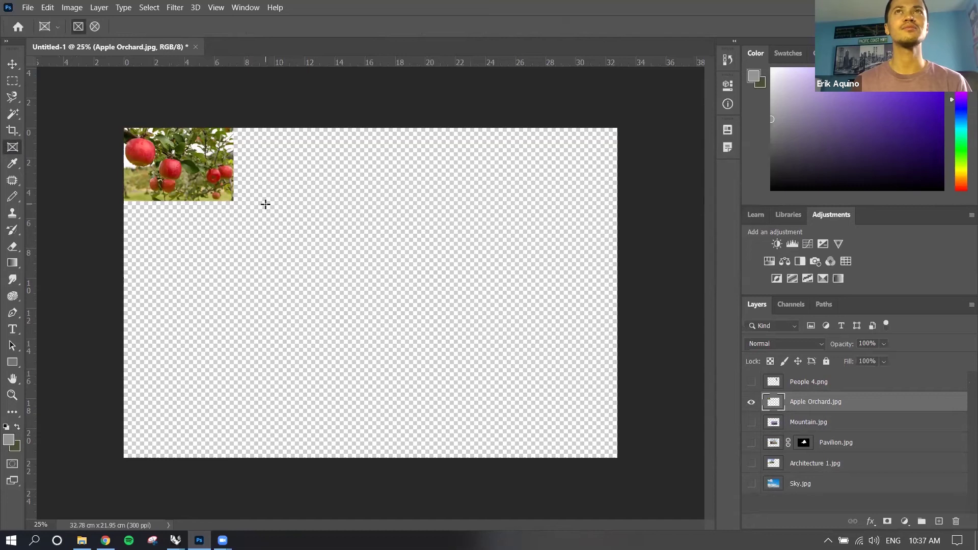
pyautogui.click(751, 402)
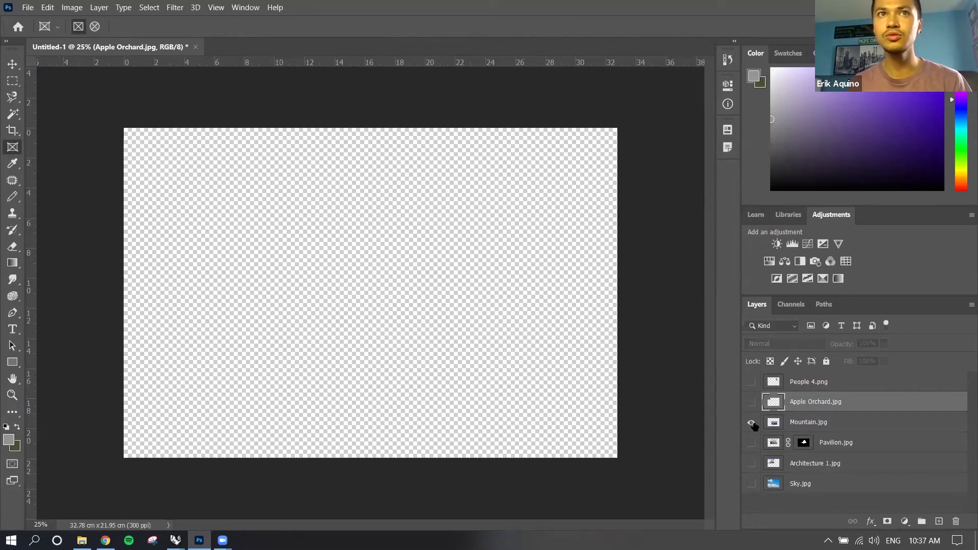
pyautogui.click(751, 423)
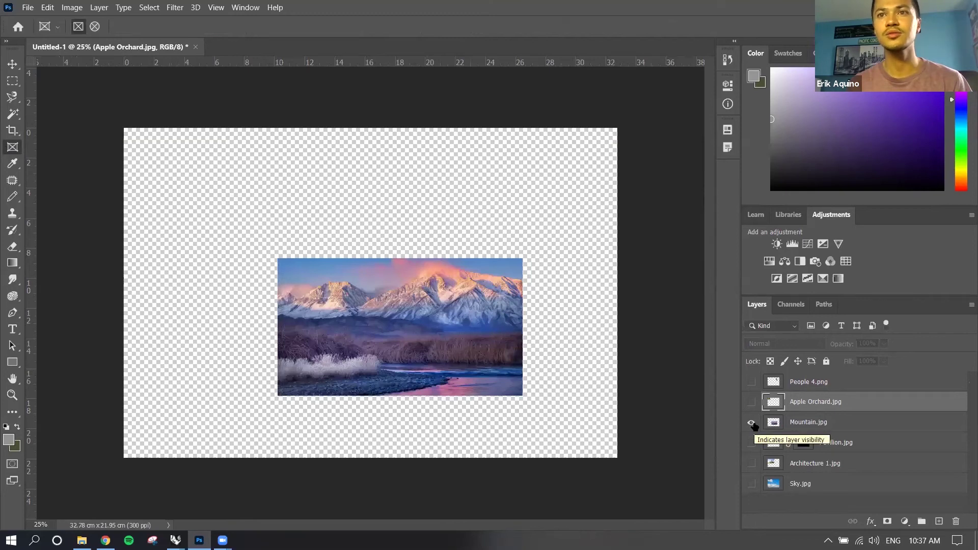
pyautogui.click(834, 423)
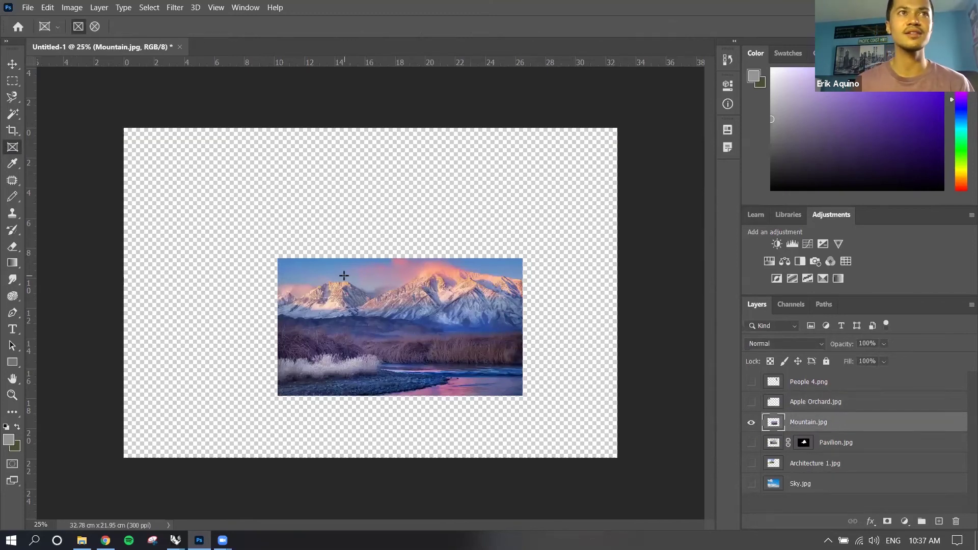
pyautogui.moveTo(304, 239); pyautogui.dragTo(496, 427)
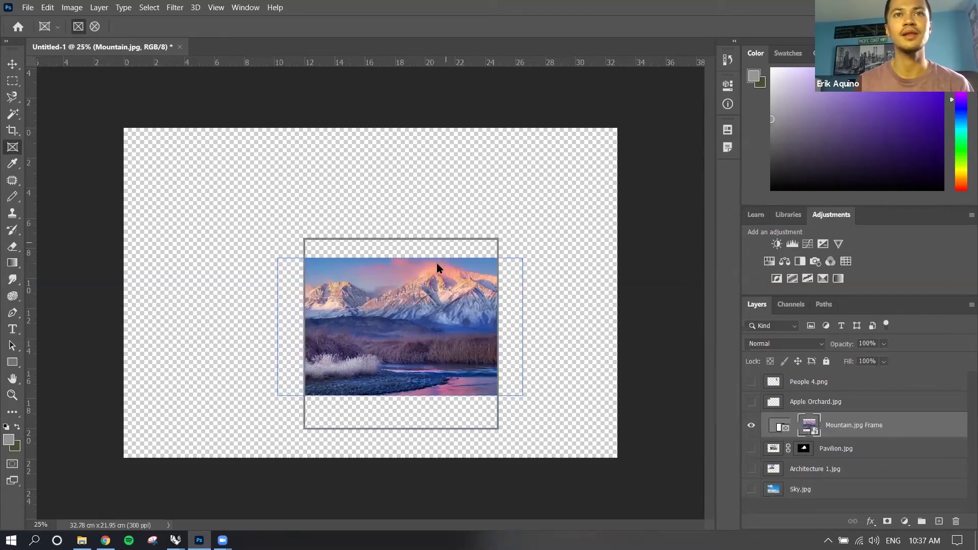
# Try selecting the mountain frame with its contents and moving it up the canvas, and undo the moves.
pyautogui.click(437, 286)
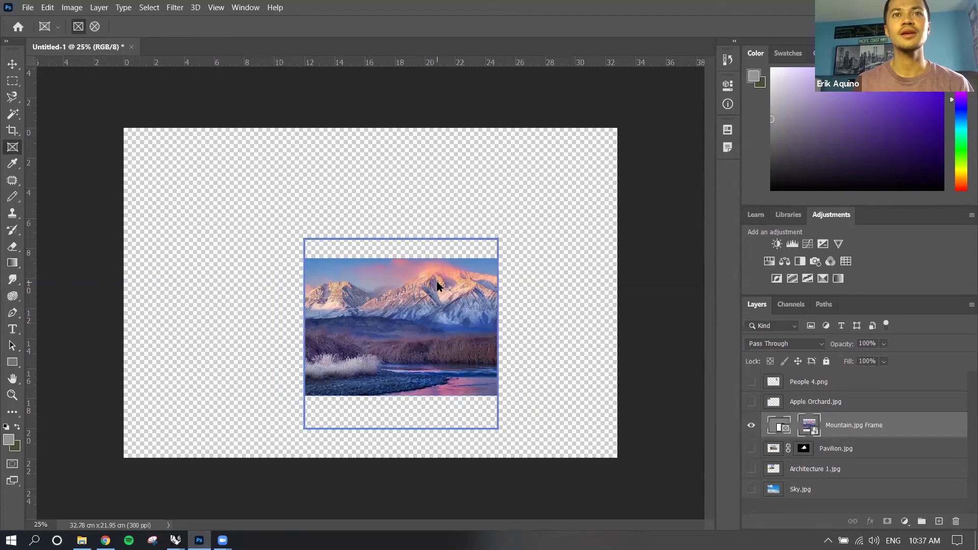
pyautogui.click(437, 286)
pyautogui.click(437, 286)
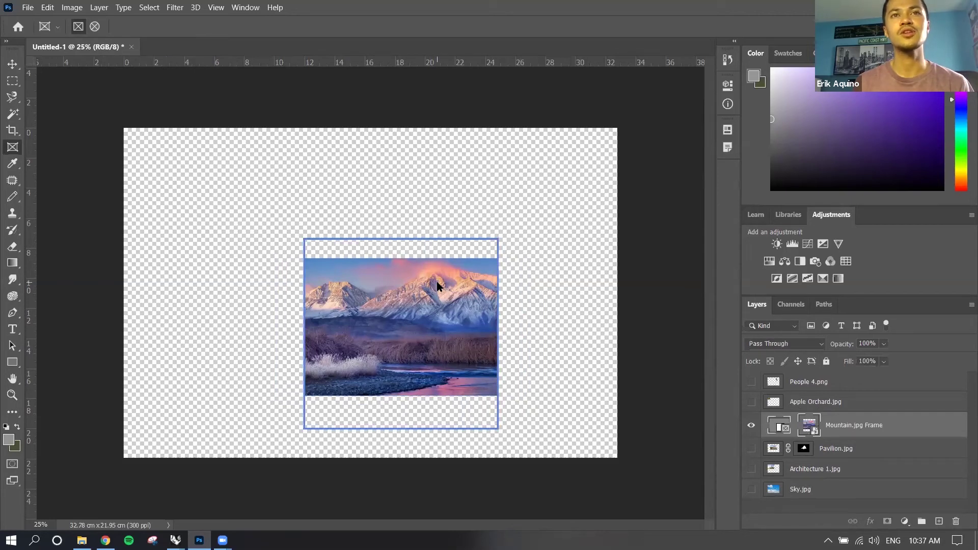
pyautogui.moveTo(438, 286); pyautogui.dragTo(445, 245)
pyautogui.click(445, 217)
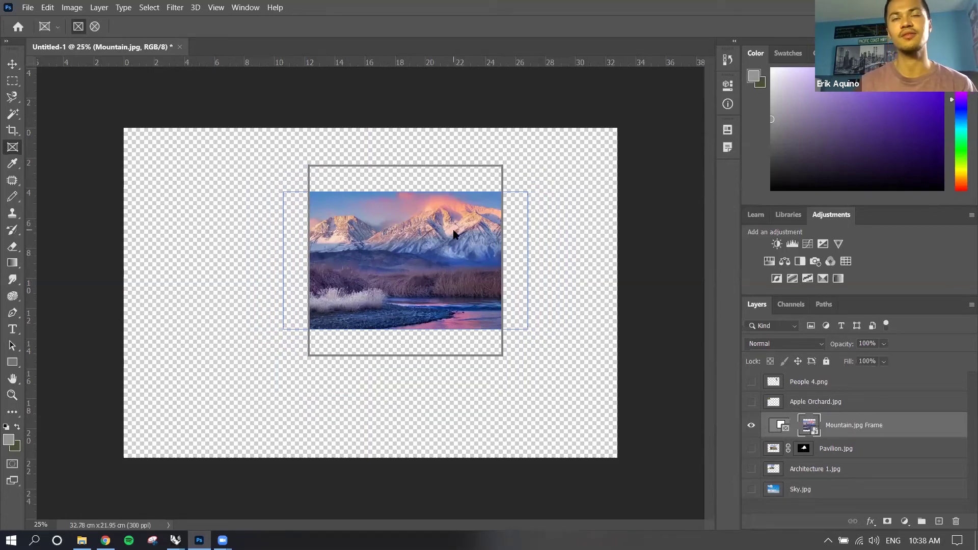
pyautogui.hotkey('ctrl', 'z')
pyautogui.hotkey('ctrl', 'z')
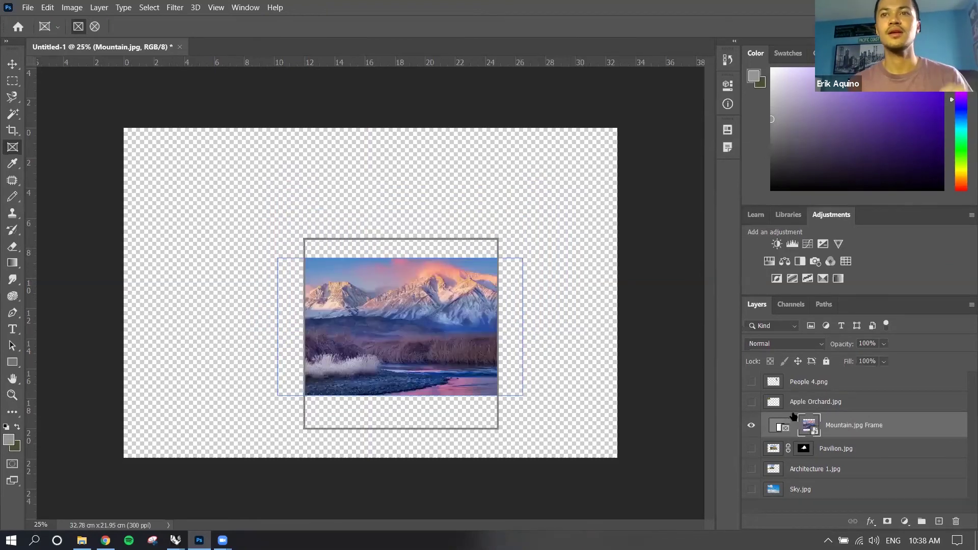
# Delete only the frame from the Mountain.jpg Frame layer, keeping the picture.
pyautogui.click(784, 426)
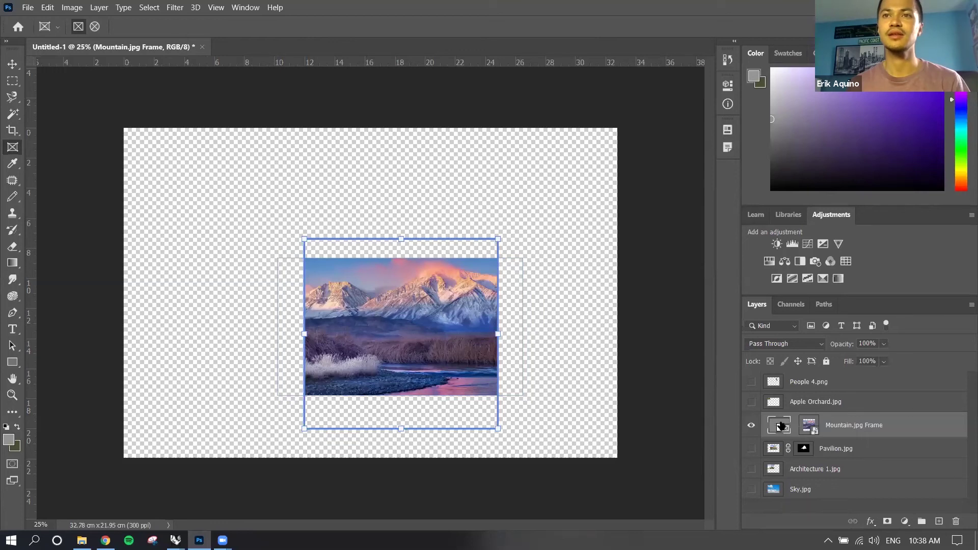
pyautogui.rightClick(784, 426)
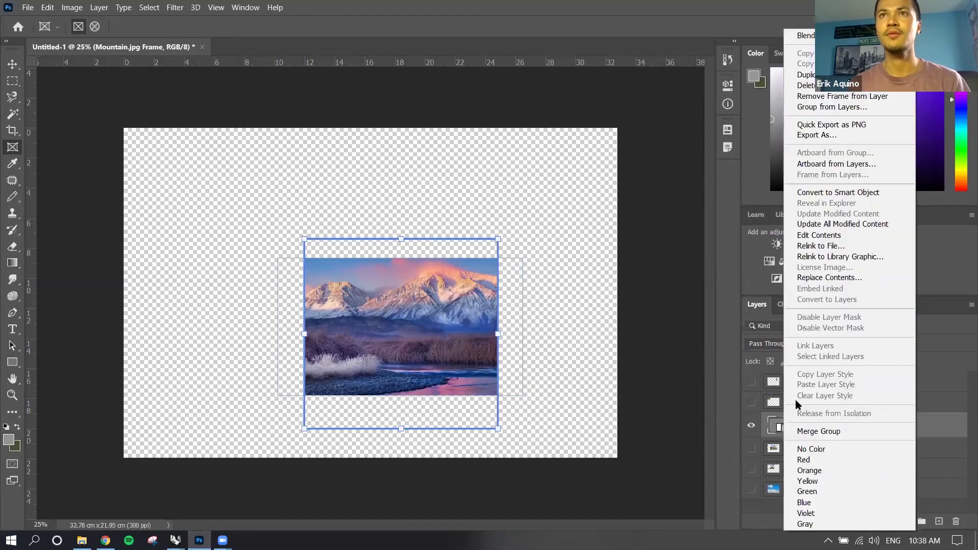
pyautogui.click(826, 86)
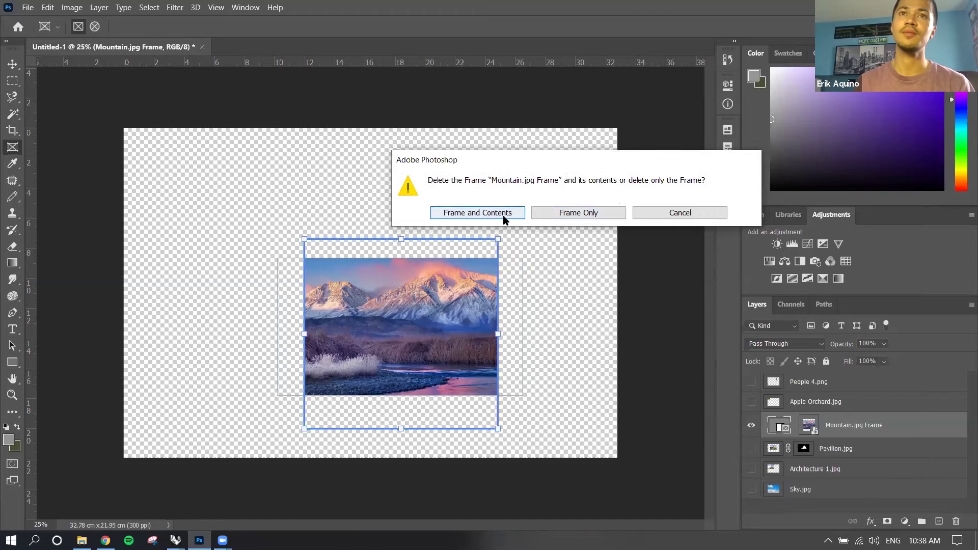
pyautogui.click(569, 216)
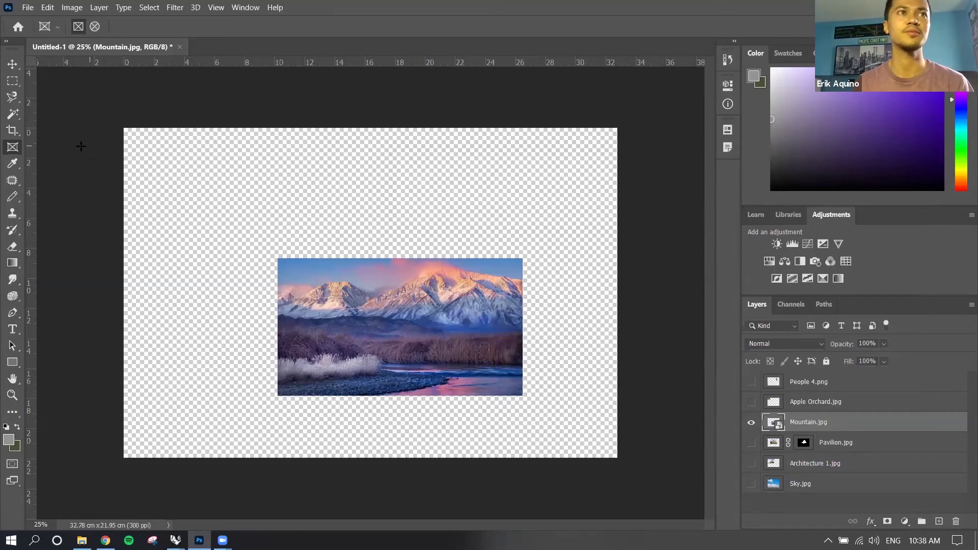
# Sample the blue sky of the mountain picture with the Eyedropper and swap the foreground and background colors back and forth.
pyautogui.click(13, 163)
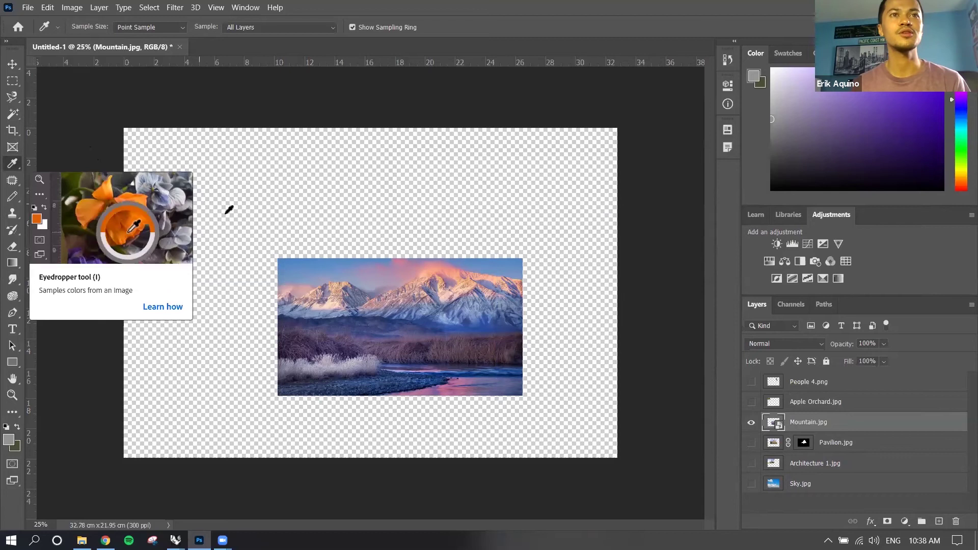
pyautogui.moveTo(300, 266)
pyautogui.mouseDown()
pyautogui.moveTo(305, 278)
pyautogui.moveTo(340, 275)
pyautogui.moveTo(312, 275)
pyautogui.mouseUp()
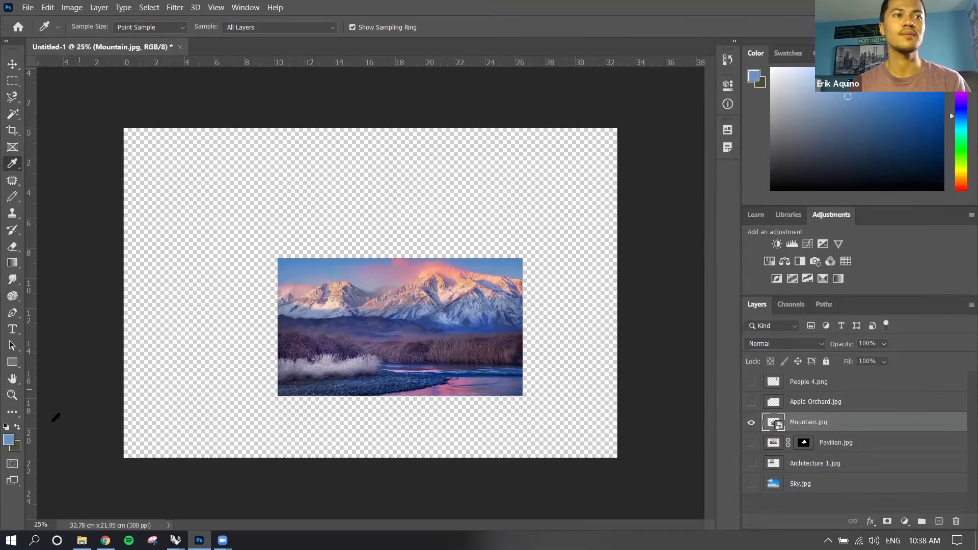
pyautogui.click(18, 432)
pyautogui.click(18, 428)
pyautogui.click(19, 428)
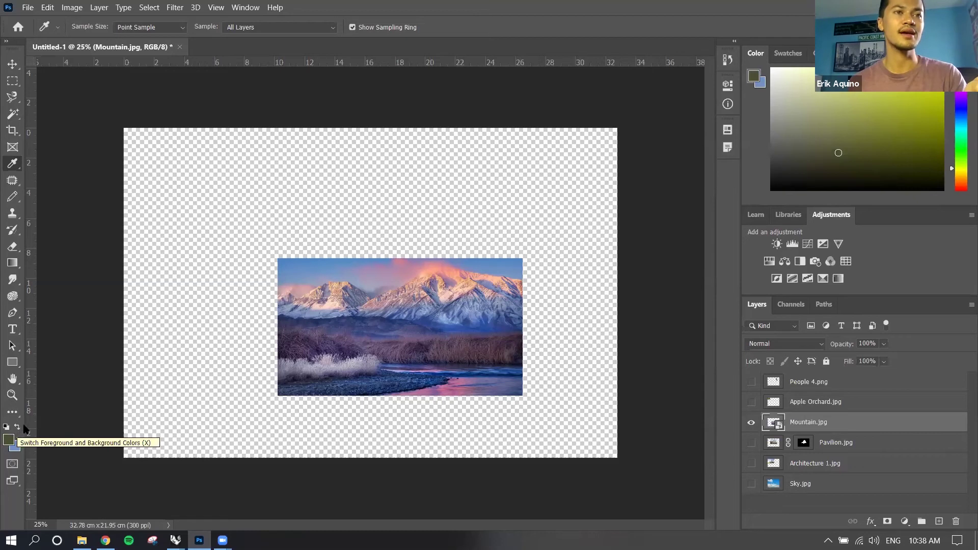
pyautogui.click(18, 429)
pyautogui.click(19, 428)
pyautogui.click(18, 429)
pyautogui.click(18, 428)
pyautogui.click(19, 428)
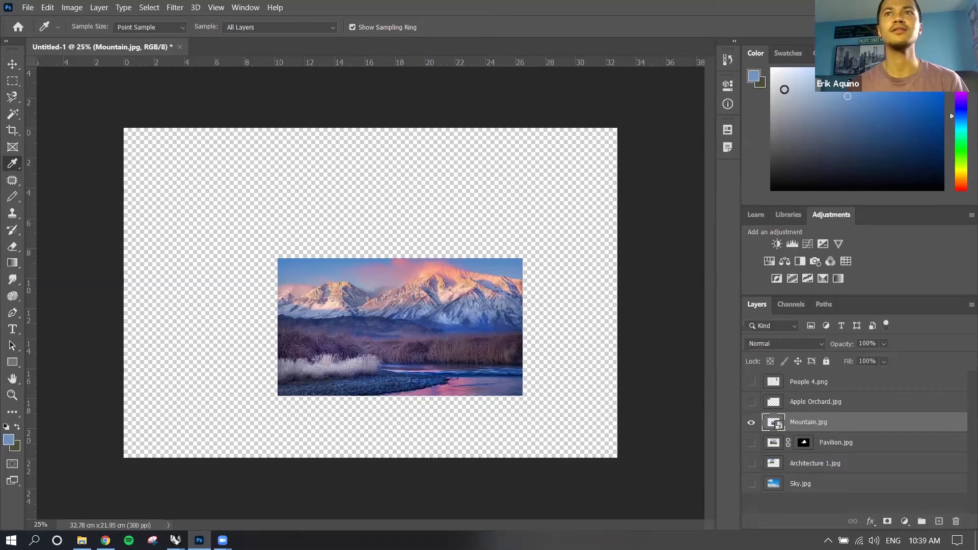
# Try different blue shades from the color field and choose a more saturated blue as the foreground color.
pyautogui.click(826, 125)
pyautogui.moveTo(832, 126)
pyautogui.mouseDown()
pyautogui.moveTo(813, 134)
pyautogui.moveTo(872, 127)
pyautogui.moveTo(912, 87)
pyautogui.mouseUp()
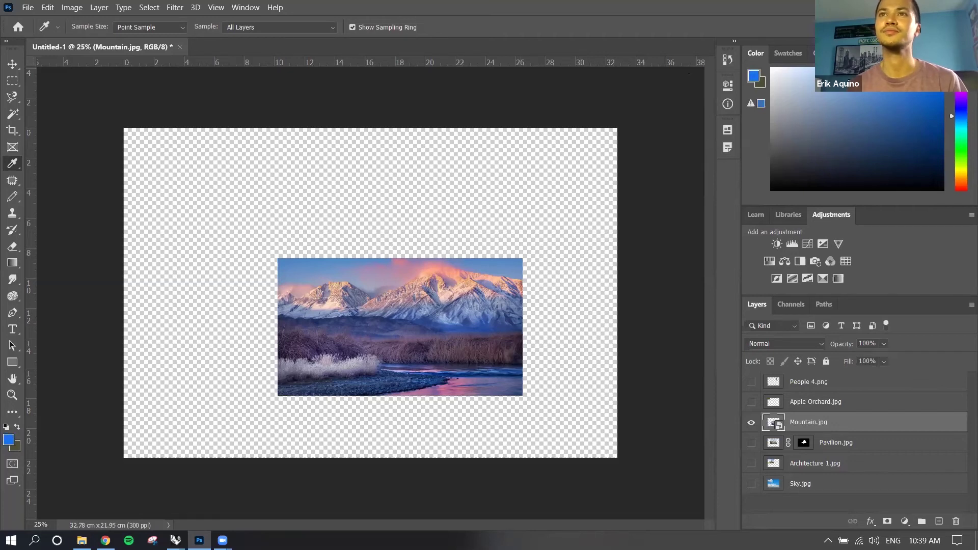
pyautogui.moveTo(911, 86)
pyautogui.mouseDown()
pyautogui.moveTo(898, 84)
pyautogui.moveTo(909, 113)
pyautogui.mouseUp()
pyautogui.moveTo(856, 132)
pyautogui.mouseDown()
pyautogui.moveTo(879, 141)
pyautogui.moveTo(919, 115)
pyautogui.moveTo(920, 87)
pyautogui.mouseUp()
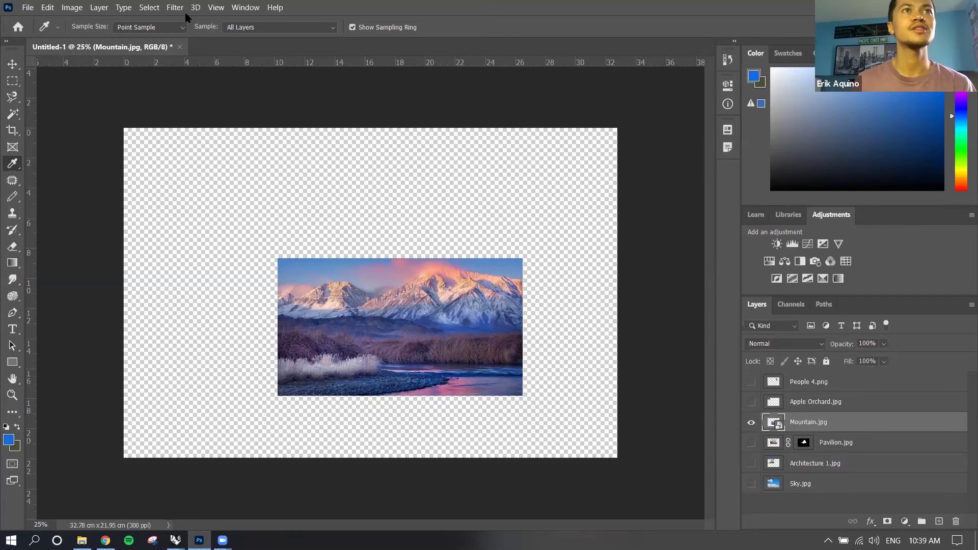
# Try the 31 by 31 Average Eyedropper sample size, restore Point Sample, and sample colors across the mountain sky and peaks.
pyautogui.click(170, 28)
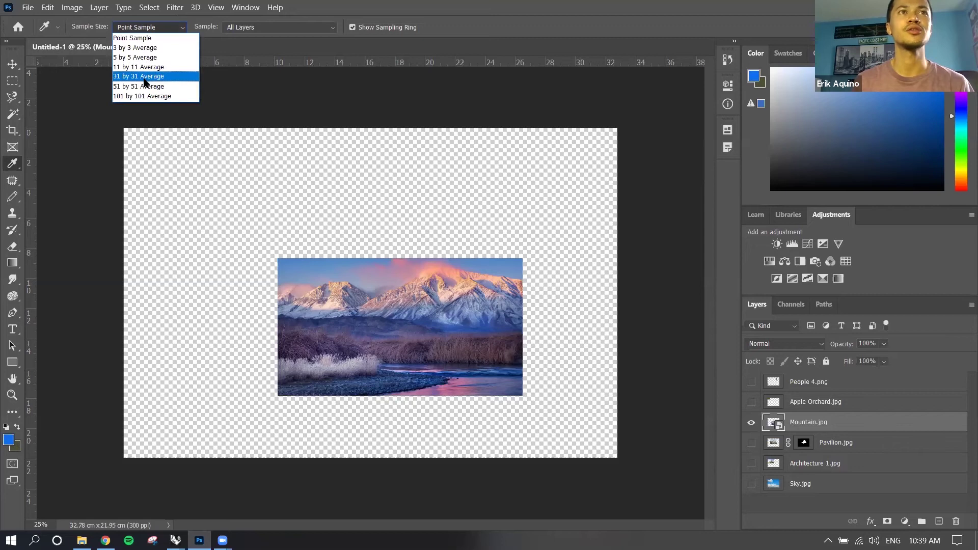
pyautogui.click(149, 76)
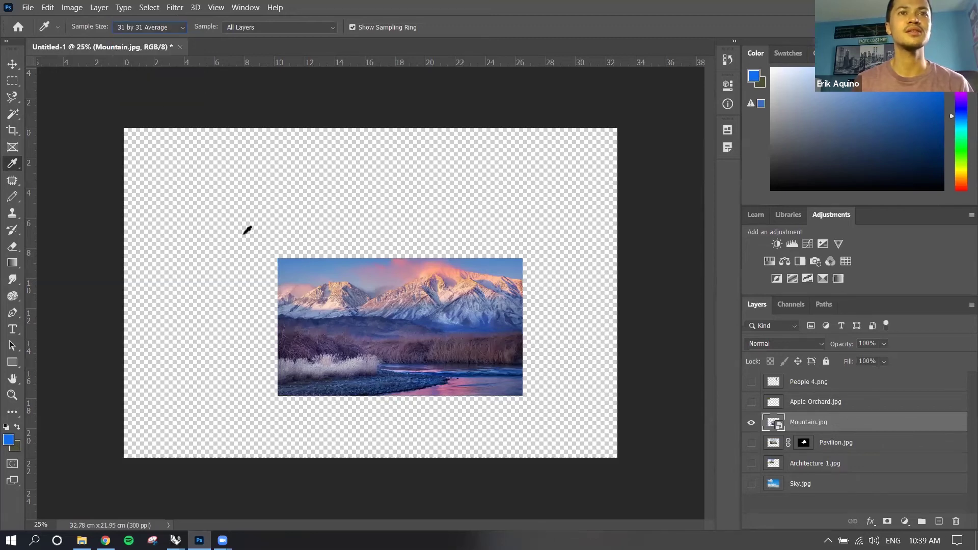
pyautogui.click(183, 27)
pyautogui.click(173, 40)
pyautogui.click(364, 283)
pyautogui.moveTo(363, 283); pyautogui.dragTo(438, 285)
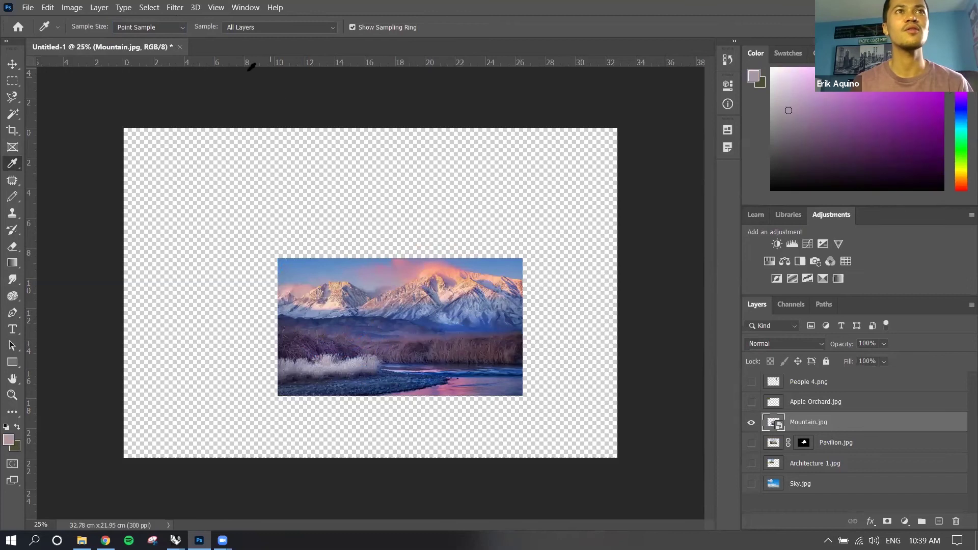
# Set the Eyedropper sample size to 11 by 11 Average and sample a muted blue-purple below the mountain peaks.
pyautogui.click(180, 28)
pyautogui.click(153, 66)
pyautogui.moveTo(356, 279); pyautogui.dragTo(347, 299)
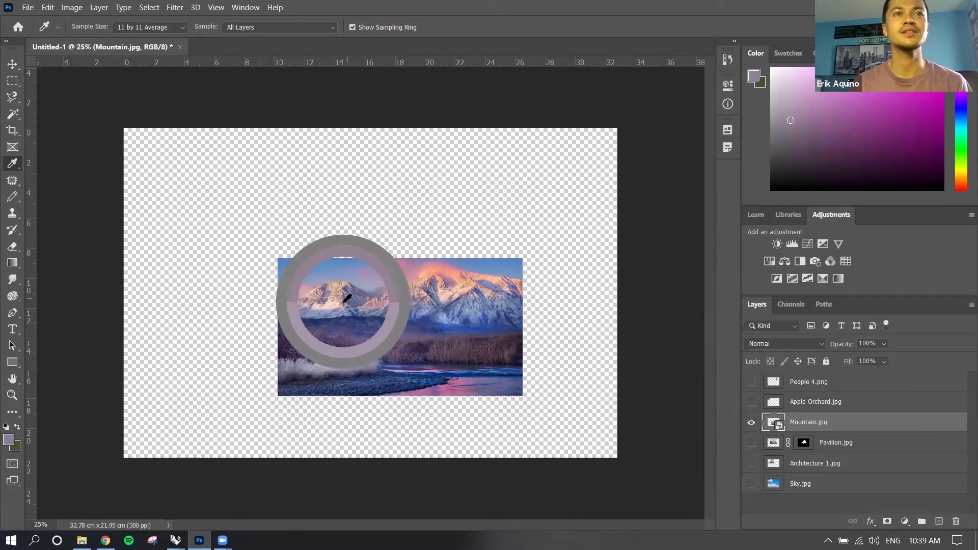
pyautogui.moveTo(347, 300)
pyautogui.mouseDown()
pyautogui.moveTo(398, 302)
pyautogui.moveTo(421, 287)
pyautogui.moveTo(377, 323)
pyautogui.moveTo(392, 335)
pyautogui.mouseUp()
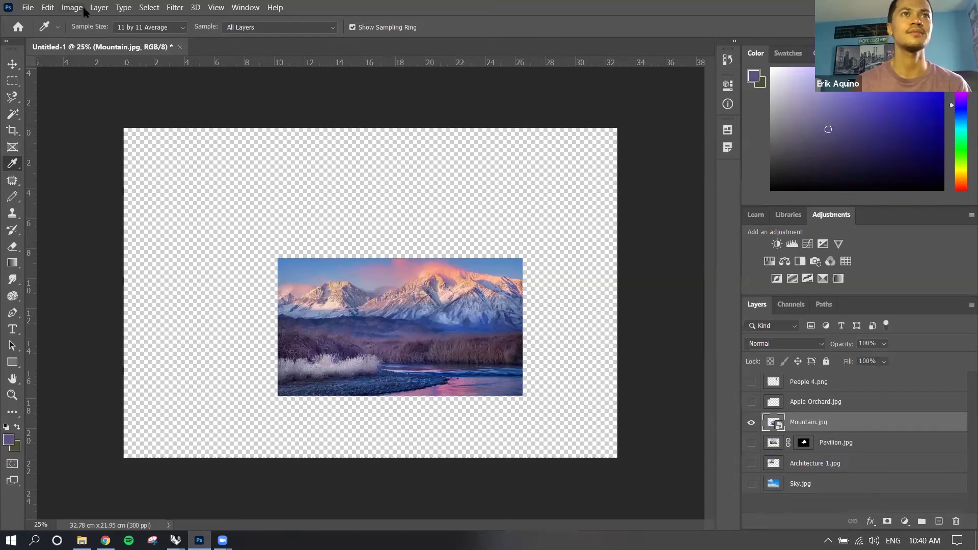
# Measure across the empty canvas above the mountain picture with the Ruler tool, ending with a nearly horizontal line about 17 cm long.
pyautogui.rightClick(17, 164)
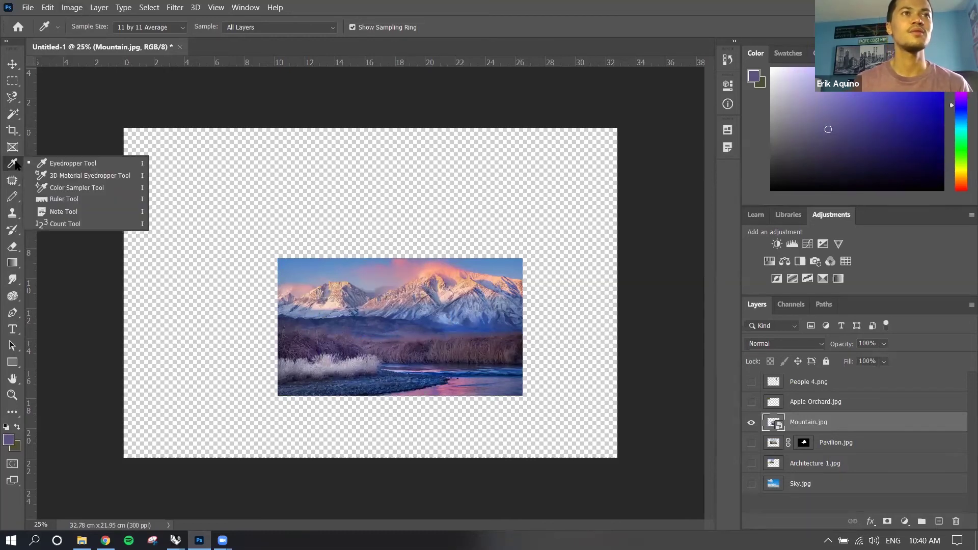
pyautogui.click(53, 201)
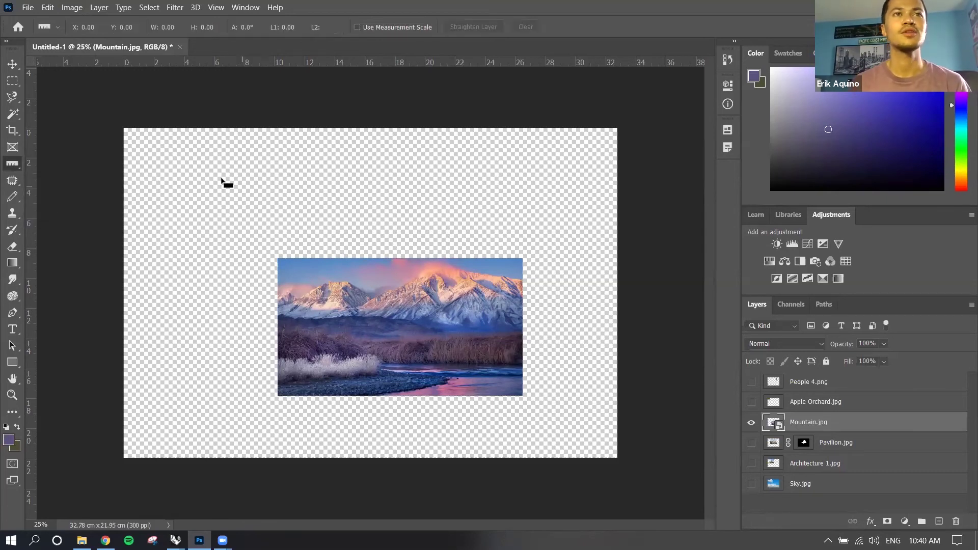
pyautogui.moveTo(305, 176); pyautogui.dragTo(385, 176)
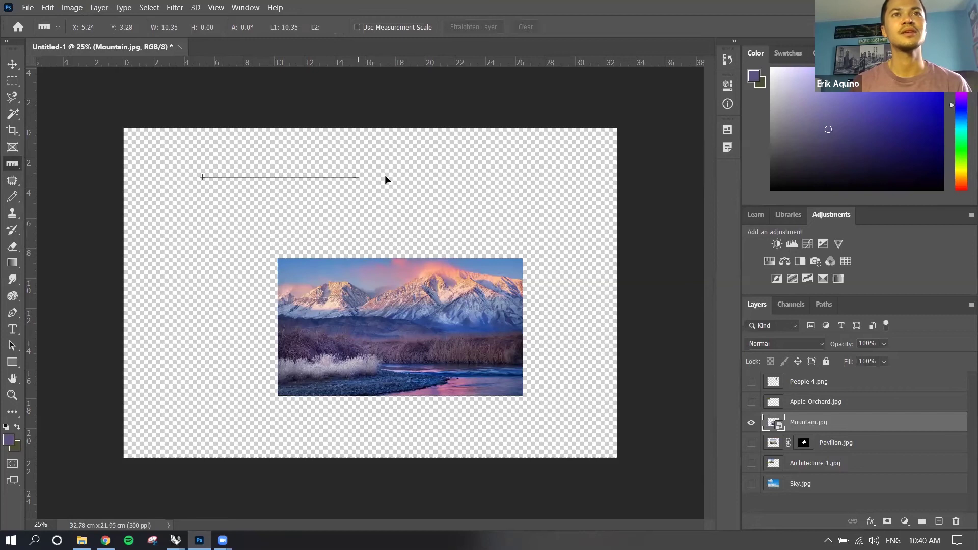
pyautogui.moveTo(498, 176); pyautogui.dragTo(541, 201)
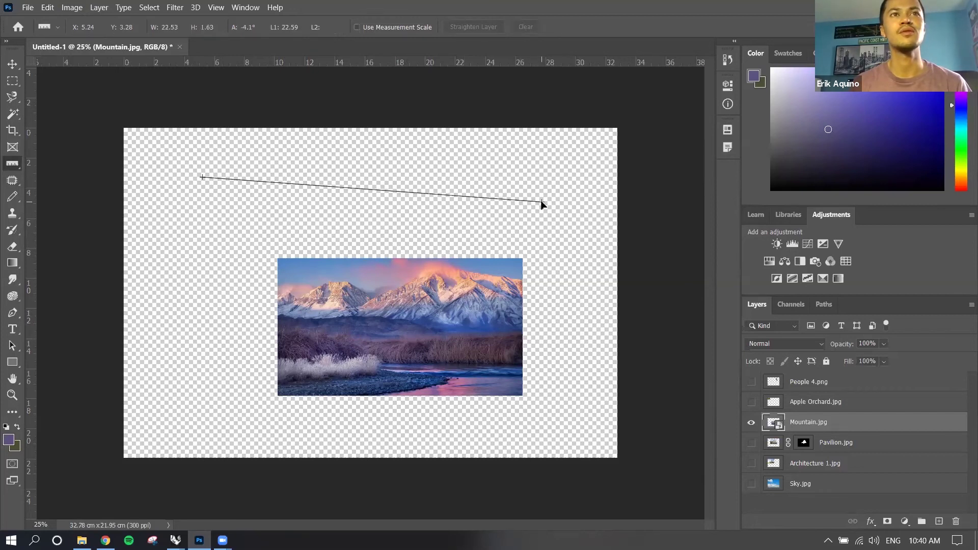
pyautogui.moveTo(542, 204); pyautogui.dragTo(317, 207)
pyautogui.moveTo(249, 161); pyautogui.dragTo(506, 163)
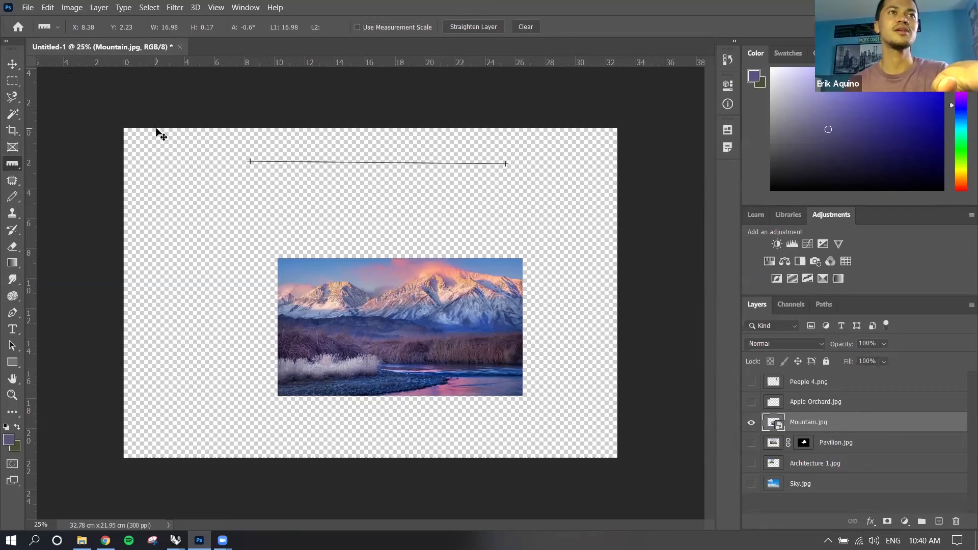
# Toggle the canvas rulers off and on, and switch their units to inches.
pyautogui.hotkey('ctrl', 'r')
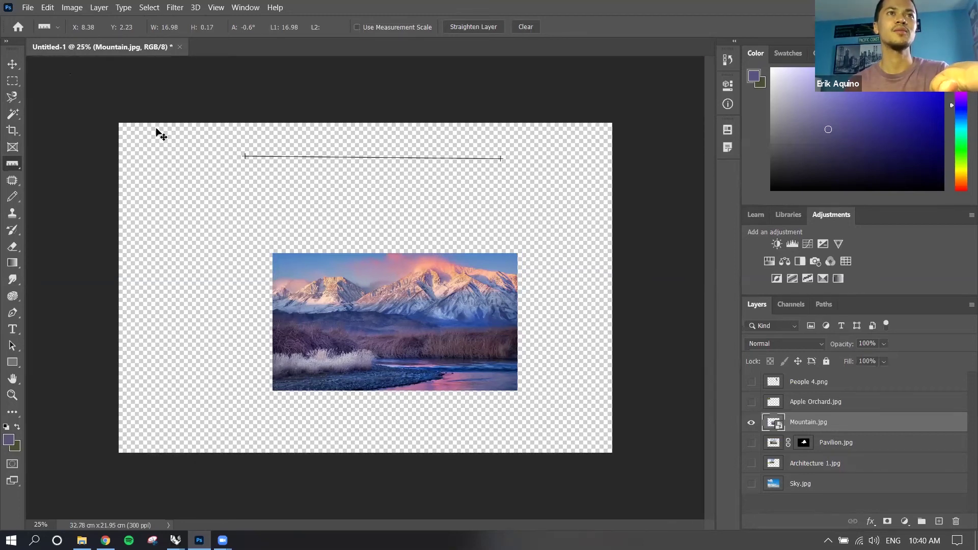
pyautogui.hotkey('ctrl', 'r')
pyautogui.hotkey('ctrl', 'r')
pyautogui.hotkey('ctrl', 'r')
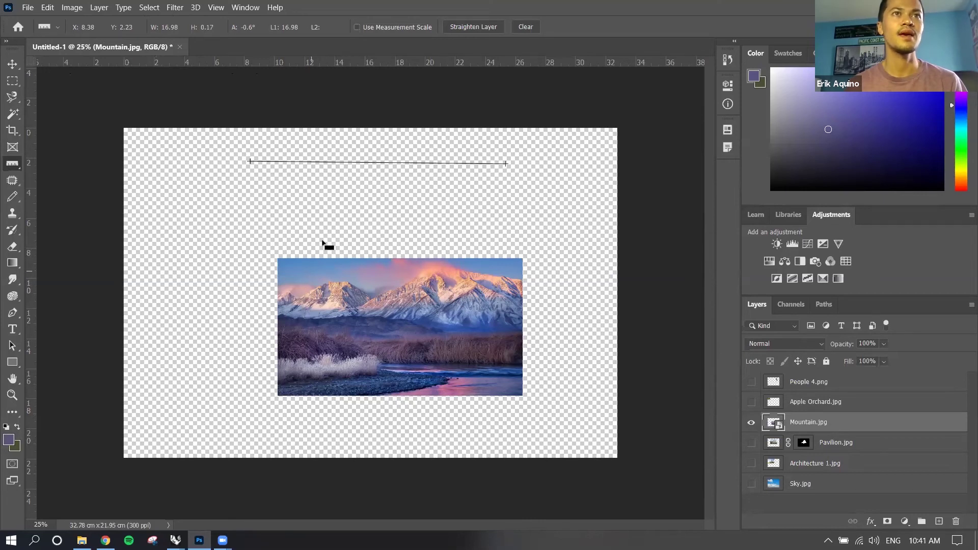
pyautogui.rightClick(375, 66)
pyautogui.click(399, 80)
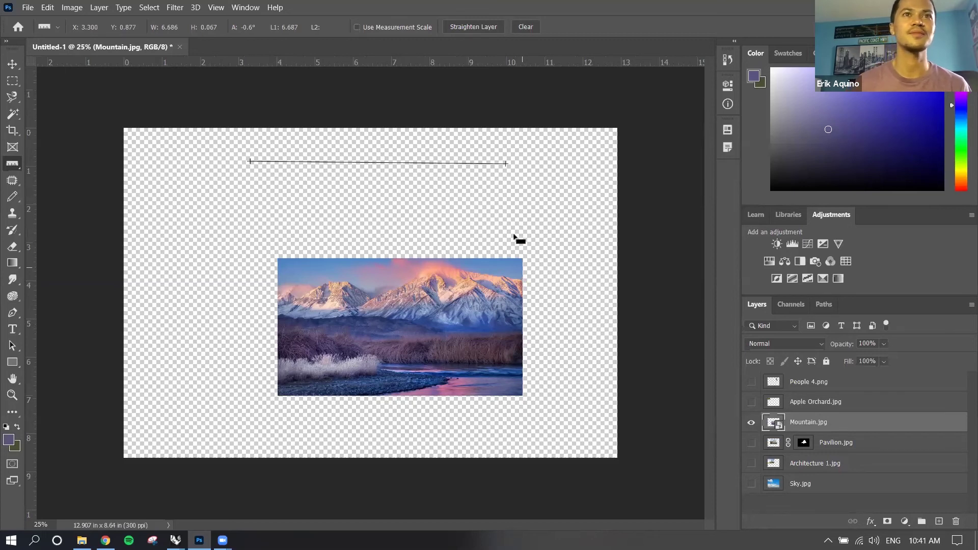
# Activate the Spot Healing Brush, hide the Mountain.jpg layer, and show and select the Sky.jpg layer.
pyautogui.click(11, 183)
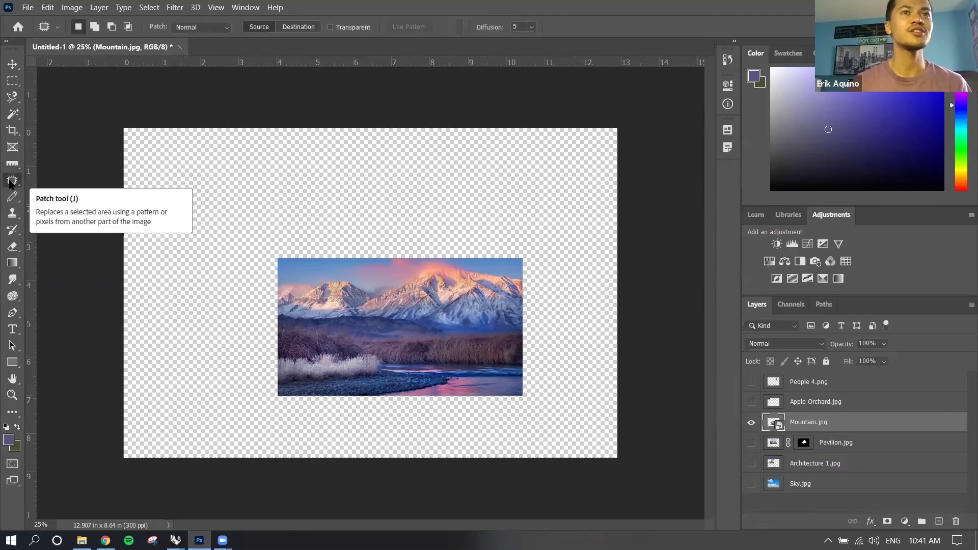
pyautogui.rightClick(11, 183)
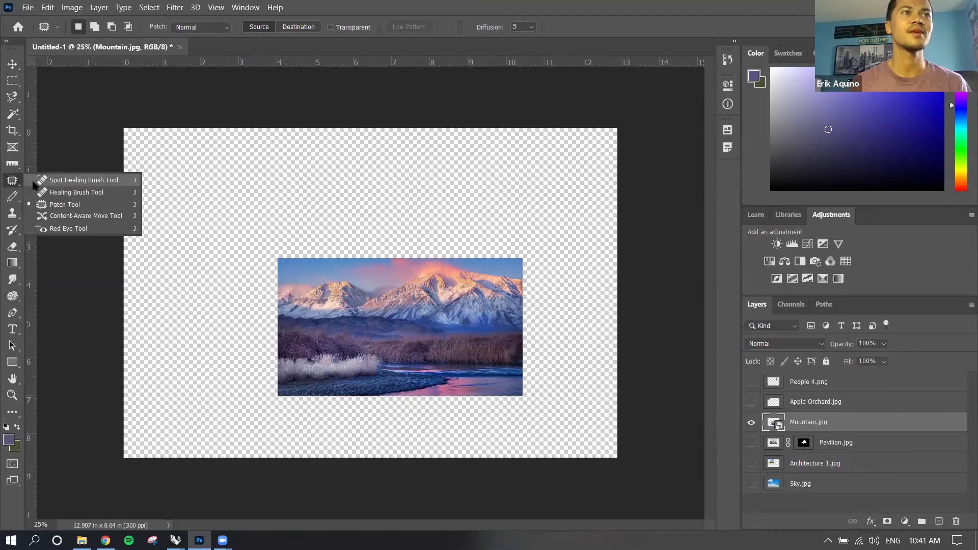
pyautogui.click(33, 183)
pyautogui.rightClick(18, 183)
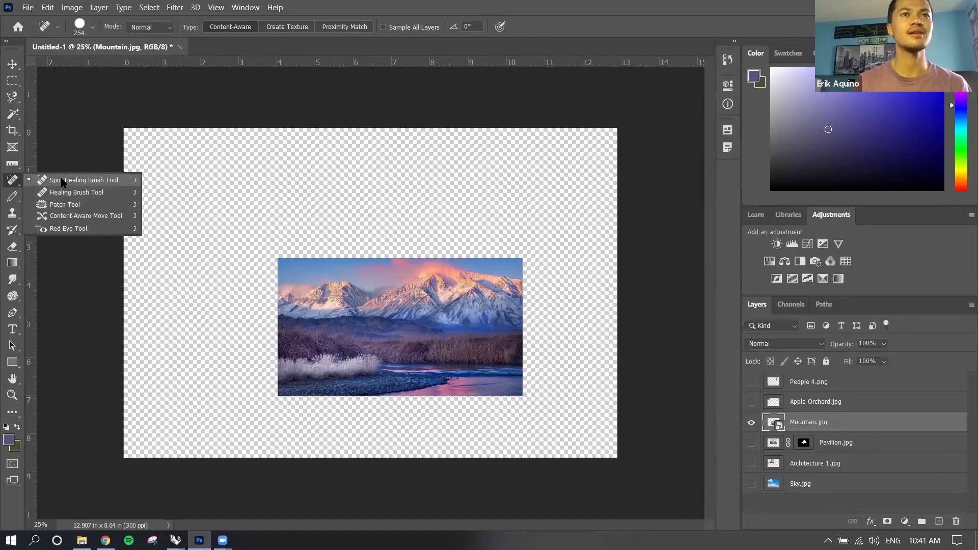
pyautogui.click(61, 181)
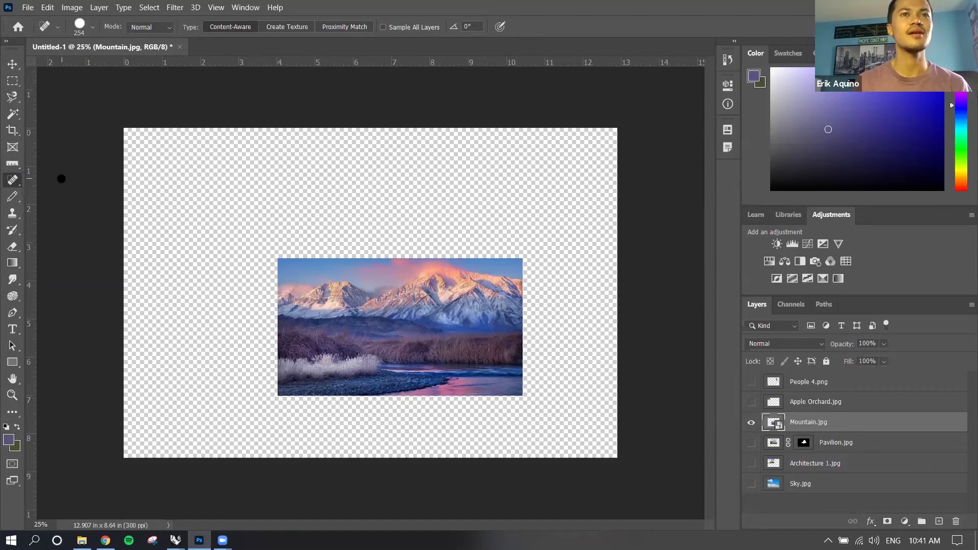
pyautogui.click(751, 423)
pyautogui.click(752, 484)
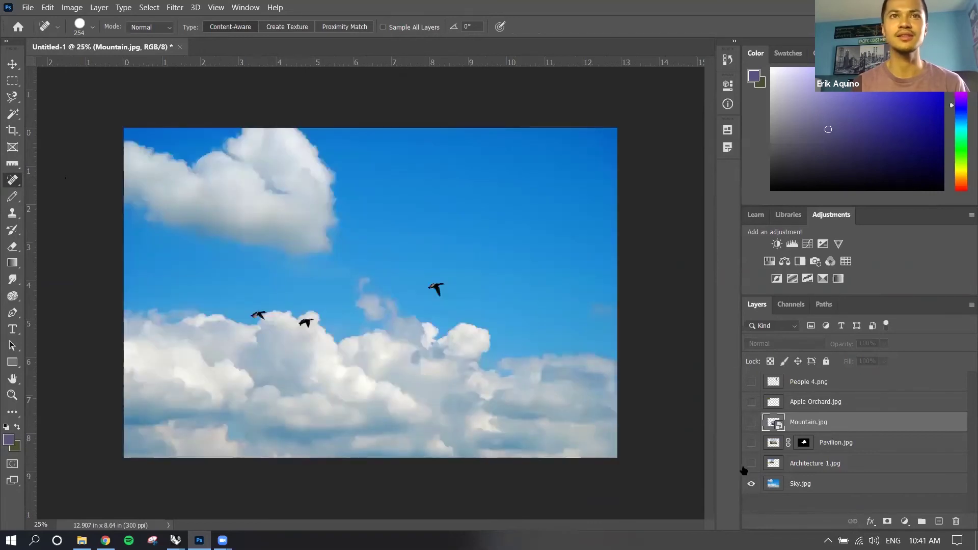
pyautogui.click(826, 480)
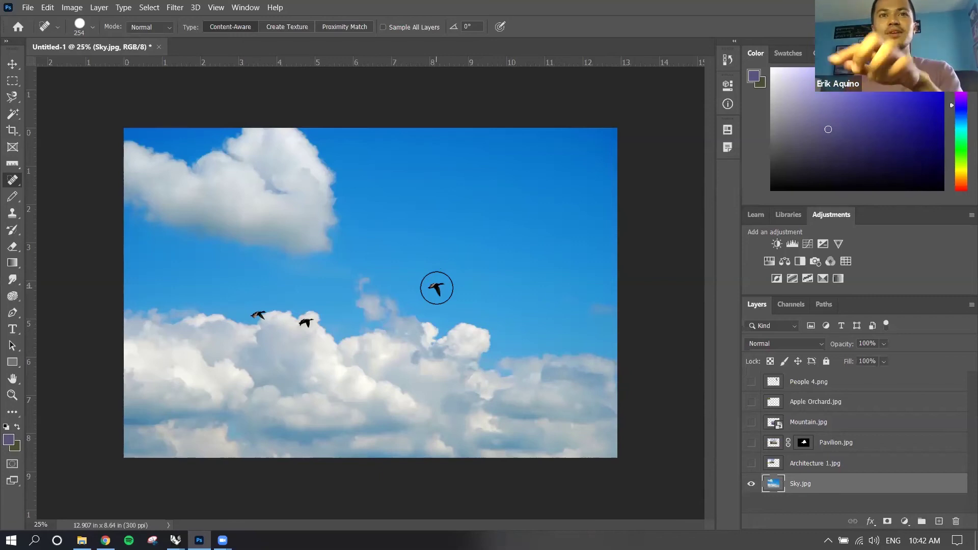
# Set the Spot Healing Brush size to 389 px so that it covers a whole bird.
pyautogui.press(']')
pyautogui.press(']')
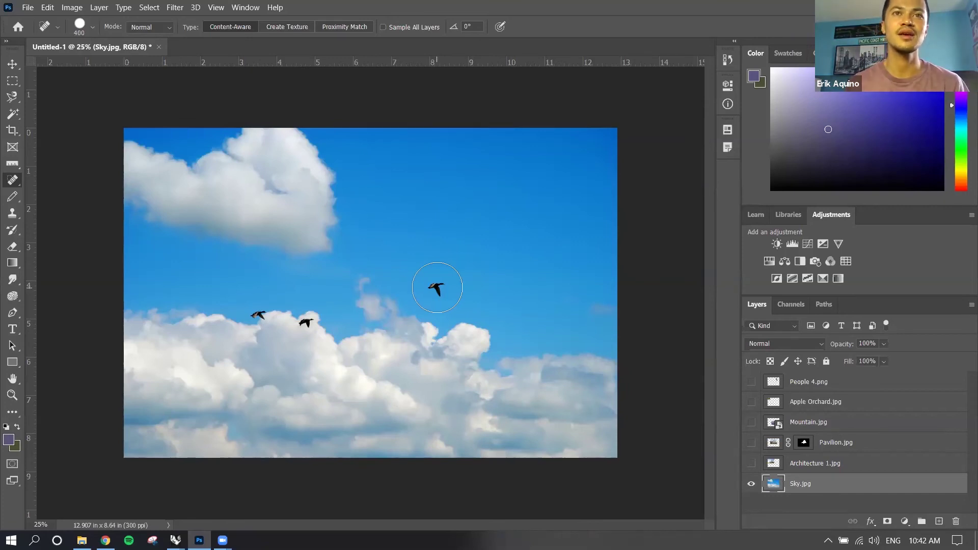
pyautogui.rightClick(437, 287)
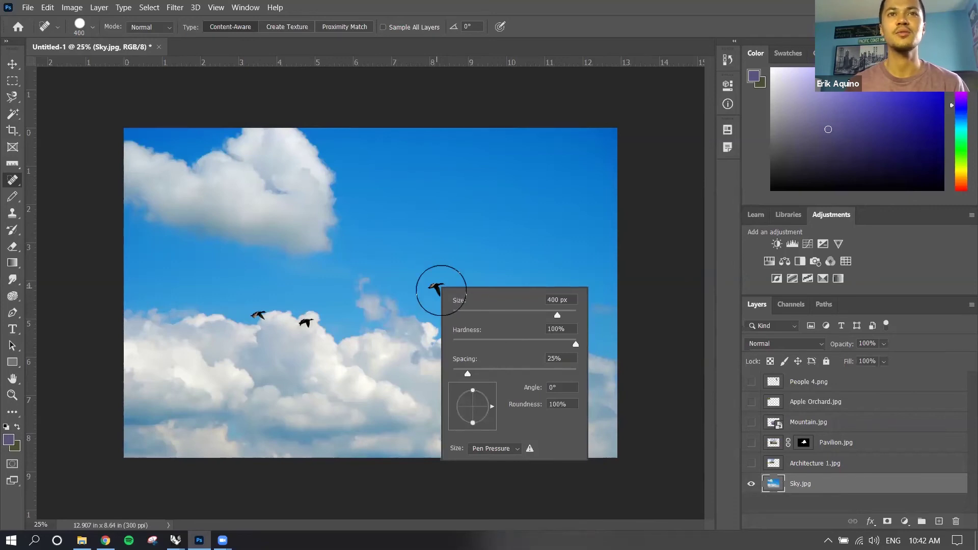
pyautogui.moveTo(527, 315)
pyautogui.mouseDown()
pyautogui.moveTo(515, 317)
pyautogui.moveTo(557, 316)
pyautogui.mouseUp()
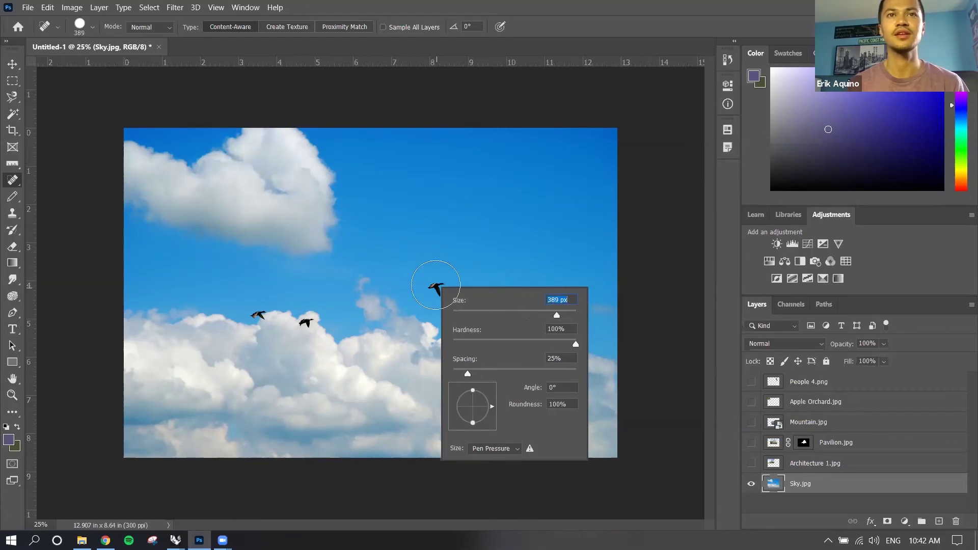
# Remove the three birds from the sky picture with the Spot Healing Brush.
pyautogui.click(436, 285)
pyautogui.click(436, 286)
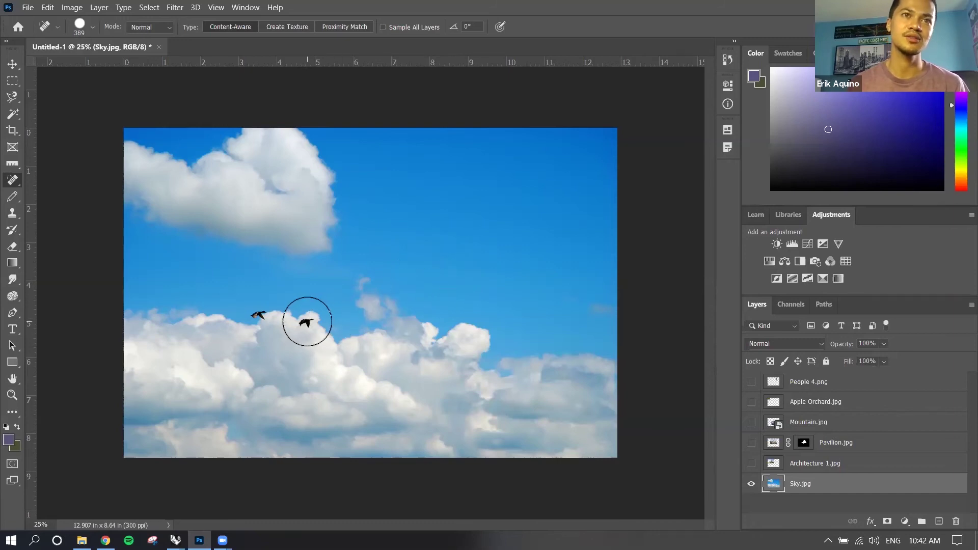
pyautogui.click(307, 322)
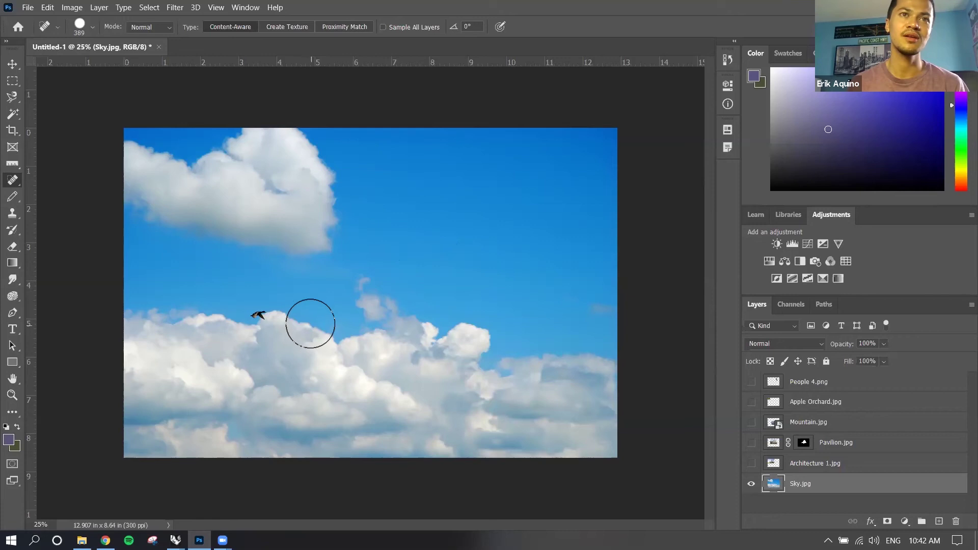
pyautogui.click(258, 313)
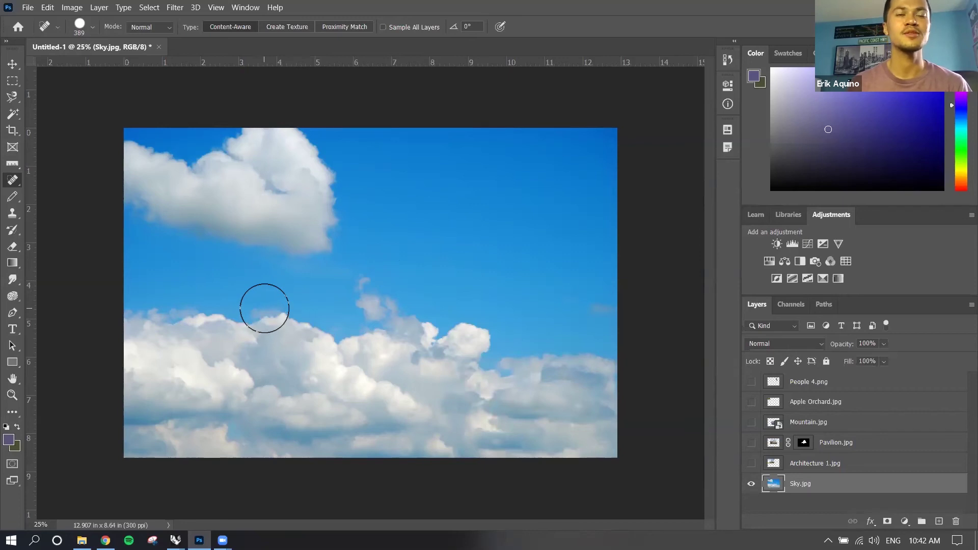
# Undo the three Spot Healing Brush removals to bring the birds back.
pyautogui.hotkey('ctrl', 'z')
pyautogui.hotkey('ctrl', 'z')
pyautogui.hotkey('ctrl', 'z')
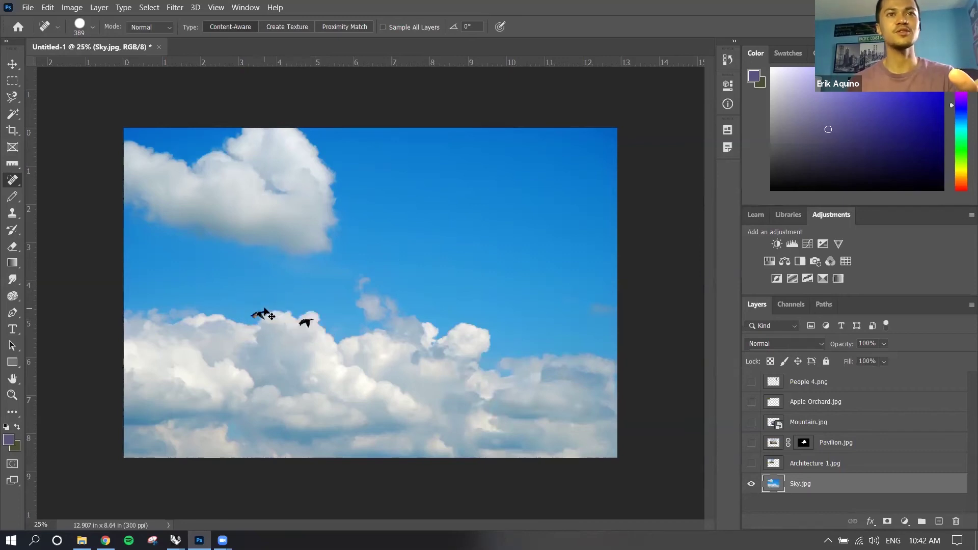
# Sample clear blue sky with the Healing Brush and paint out the lone bird above the clouds.
pyautogui.rightClick(14, 181)
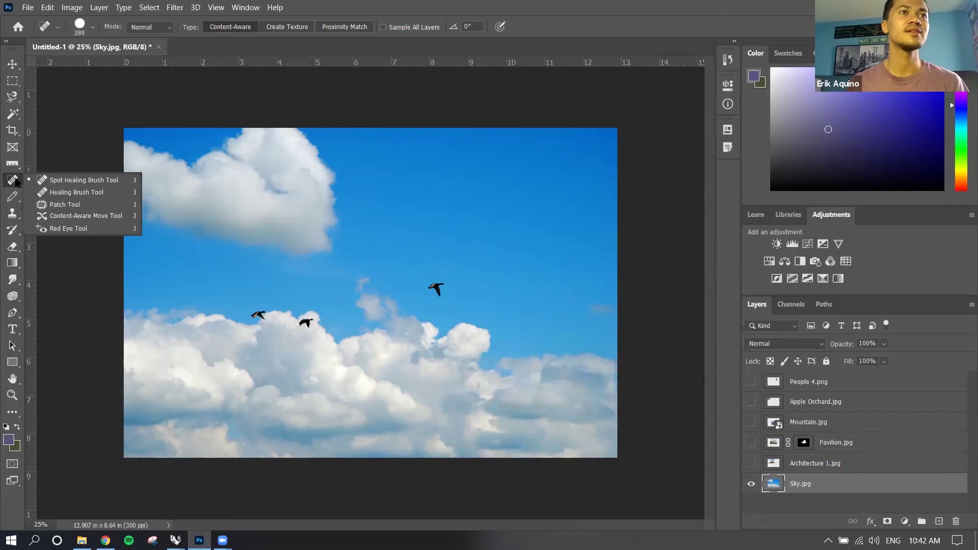
pyautogui.click(67, 193)
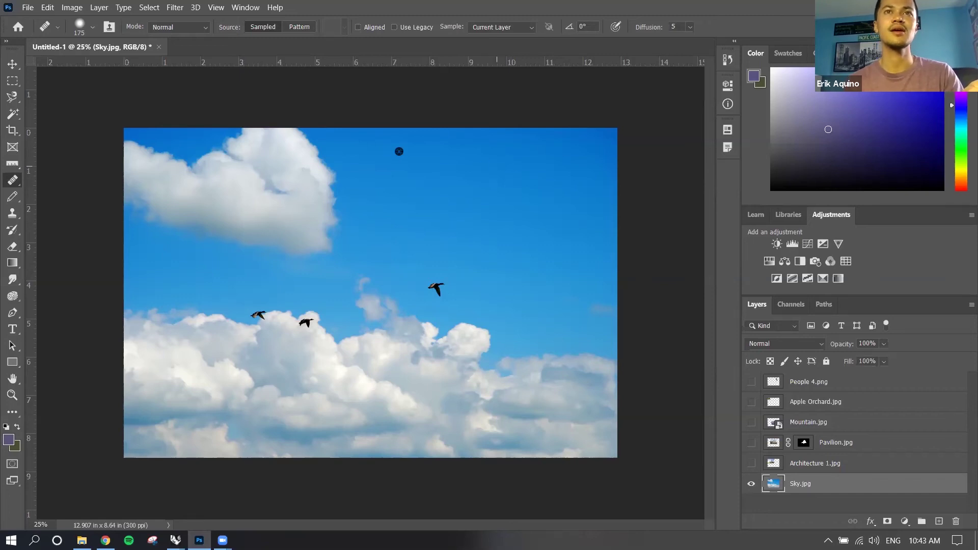
pyautogui.keyDown('alt'); pyautogui.click(405, 177); pyautogui.keyUp('alt')
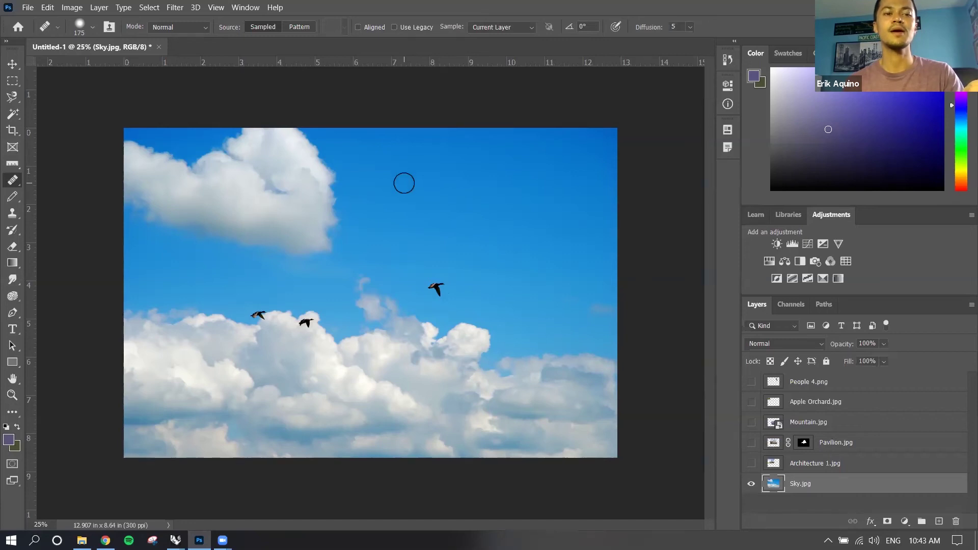
pyautogui.moveTo(433, 244); pyautogui.dragTo(433, 287)
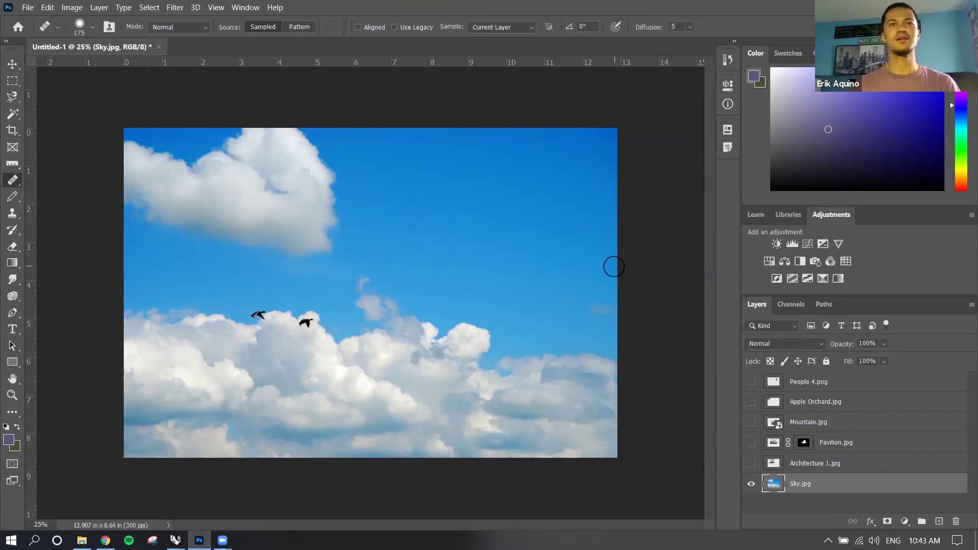
pyautogui.moveTo(436, 274)
pyautogui.mouseDown()
pyautogui.moveTo(445, 280)
pyautogui.moveTo(443, 271)
pyautogui.mouseUp()
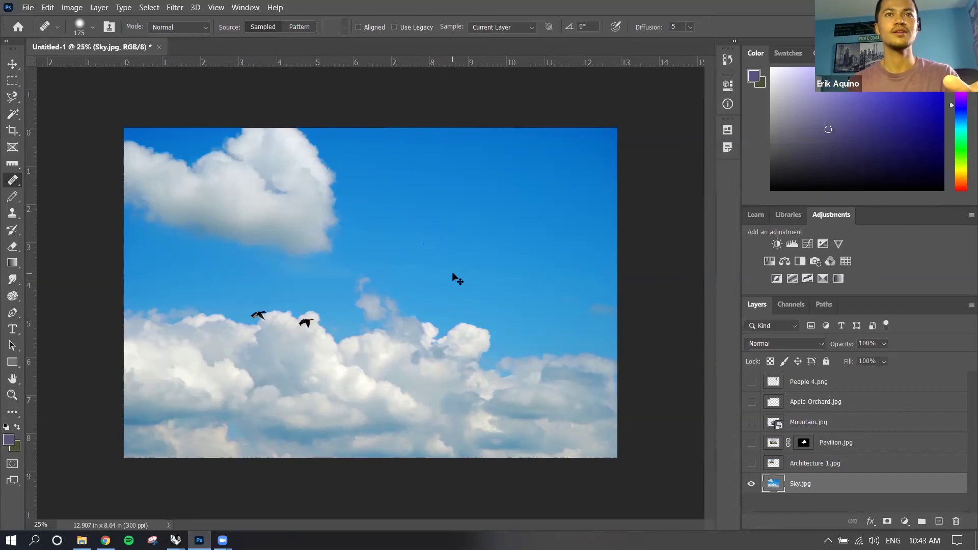
# Outline the lone bird with the Patch tool, replace it with clear sky beside it, and deselect.
pyautogui.rightClick(18, 182)
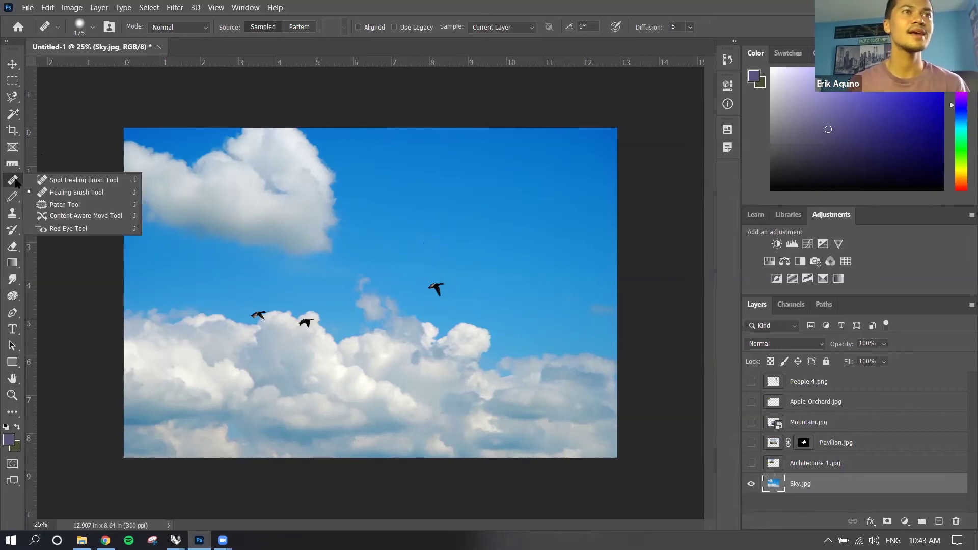
pyautogui.click(55, 204)
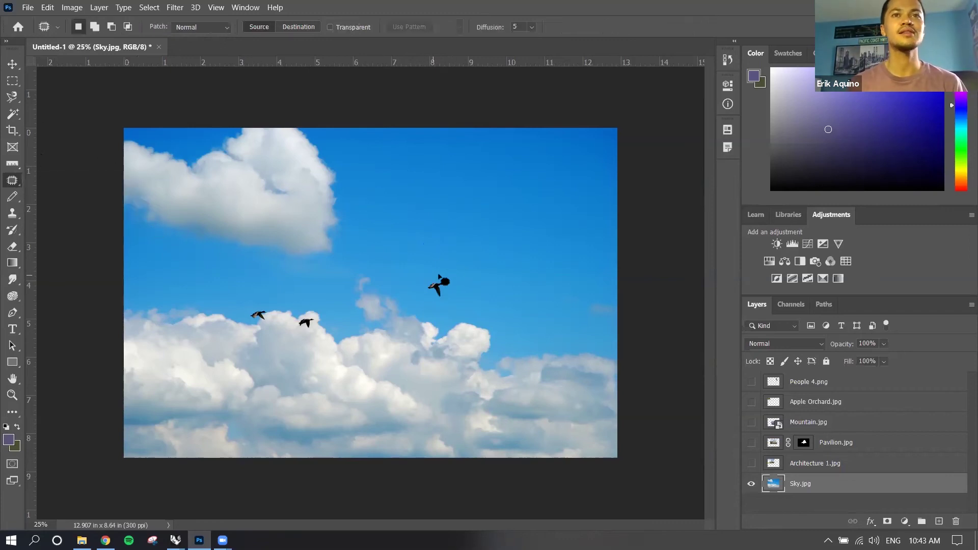
pyautogui.moveTo(422, 291)
pyautogui.mouseDown()
pyautogui.moveTo(453, 300)
pyautogui.moveTo(458, 283)
pyautogui.moveTo(446, 271)
pyautogui.moveTo(450, 288)
pyautogui.moveTo(473, 225)
pyautogui.moveTo(506, 194)
pyautogui.moveTo(565, 168)
pyautogui.moveTo(429, 160)
pyautogui.moveTo(411, 166)
pyautogui.moveTo(509, 241)
pyautogui.moveTo(523, 287)
pyautogui.moveTo(517, 268)
pyautogui.moveTo(503, 300)
pyautogui.mouseUp()
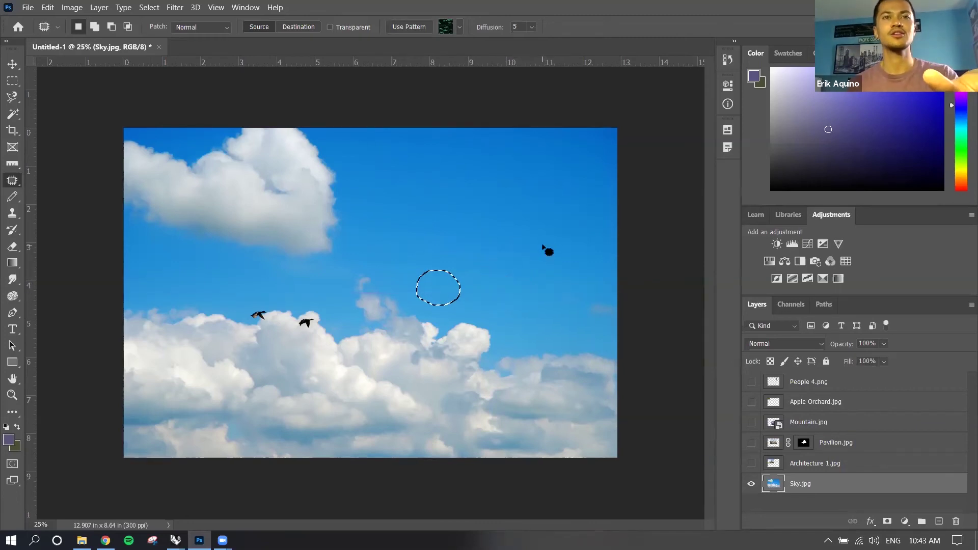
pyautogui.hotkey('ctrl', 'd')
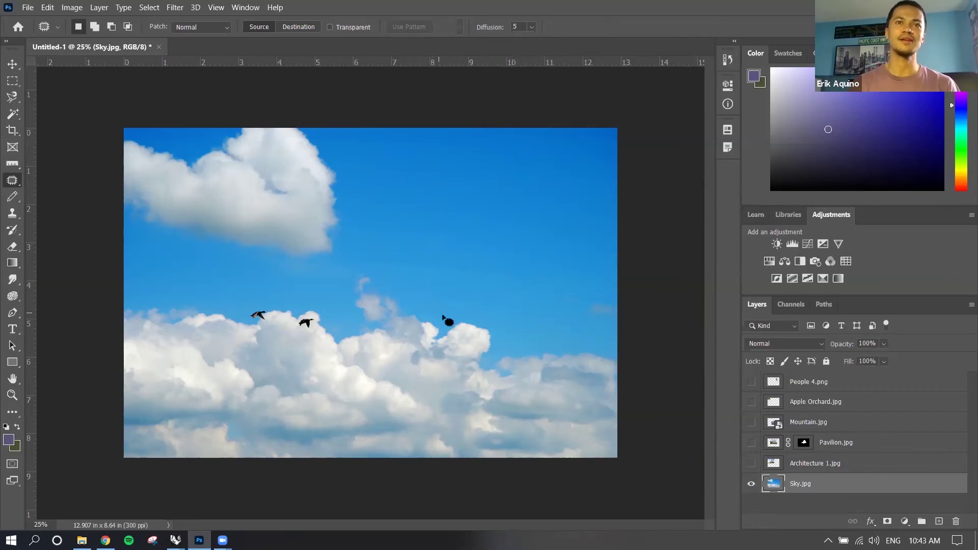
# Reselect the patched area and undo the patch on the lone bird.
pyautogui.hotkey('ctrl', 'shift', 'd')
pyautogui.hotkey('ctrl', 'z')
pyautogui.hotkey('ctrl', 'z')
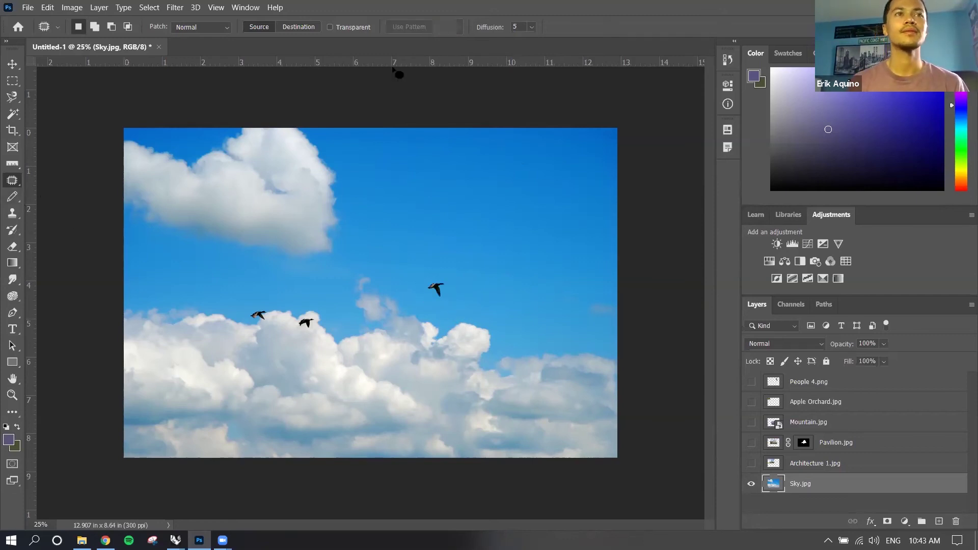
# Switch from the Patch tool to the Brush tool and enlarge the brush to 500 px.
pyautogui.rightClick(12, 196)
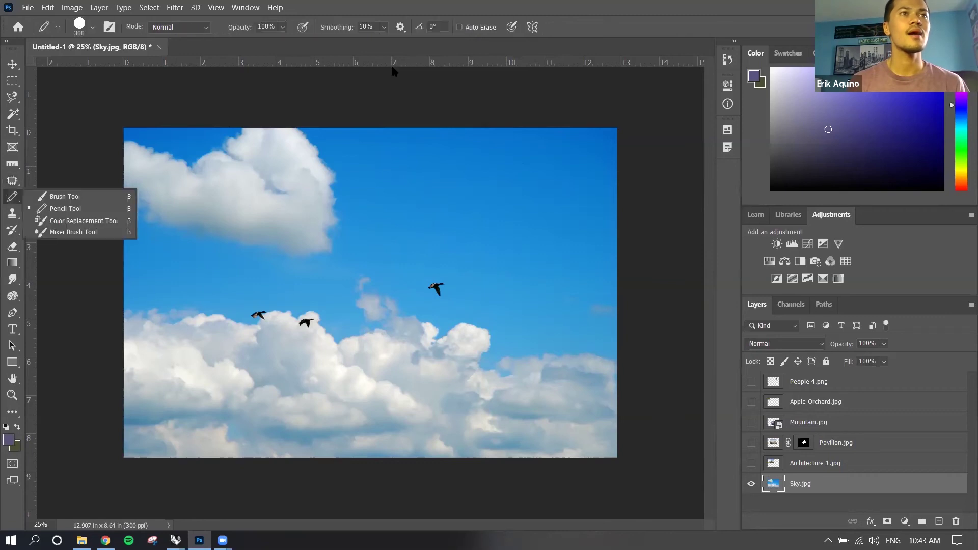
pyautogui.click(43, 198)
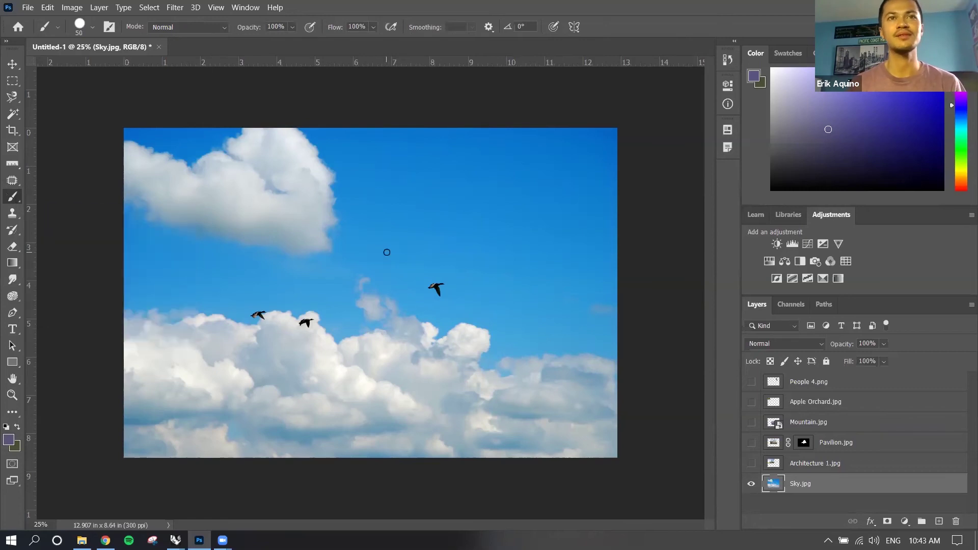
pyautogui.press(']')
pyautogui.press(']')
pyautogui.press(']')
pyautogui.press(']')
pyautogui.press(']')
pyautogui.press(']')
pyautogui.press(']')
pyautogui.press(']')
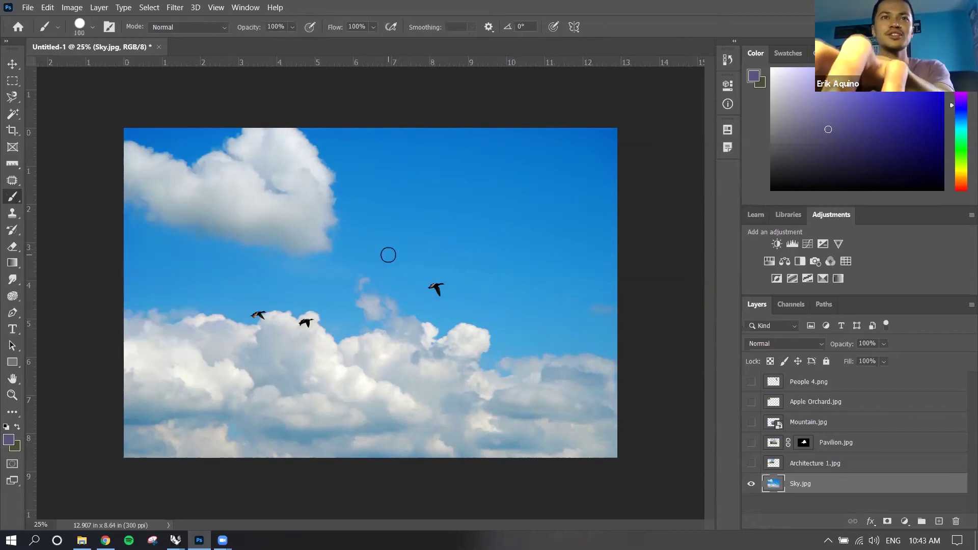
pyautogui.press(']')
pyautogui.press(']')
pyautogui.press(']')
pyautogui.press(']')
pyautogui.press(']')
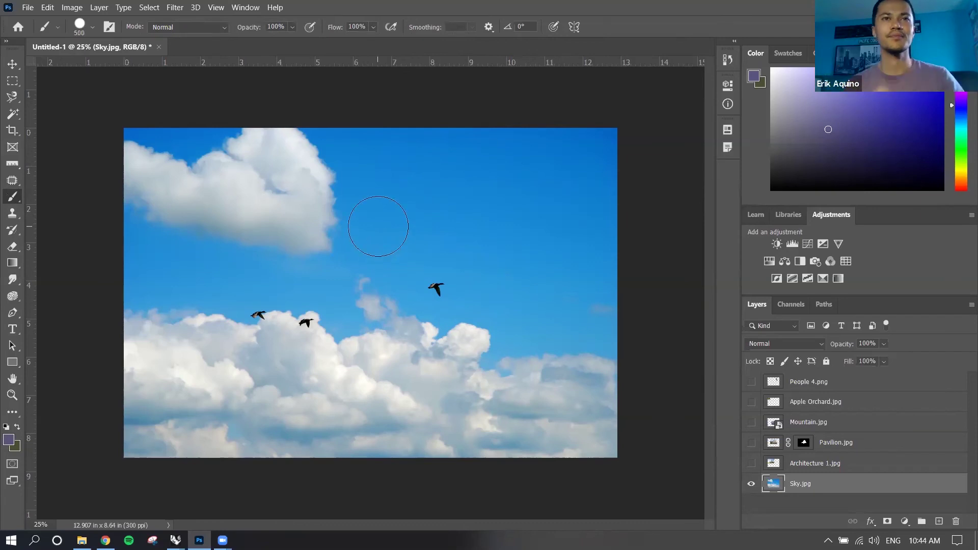
# Set the brush hardness to 50%.
pyautogui.rightClick(377, 229)
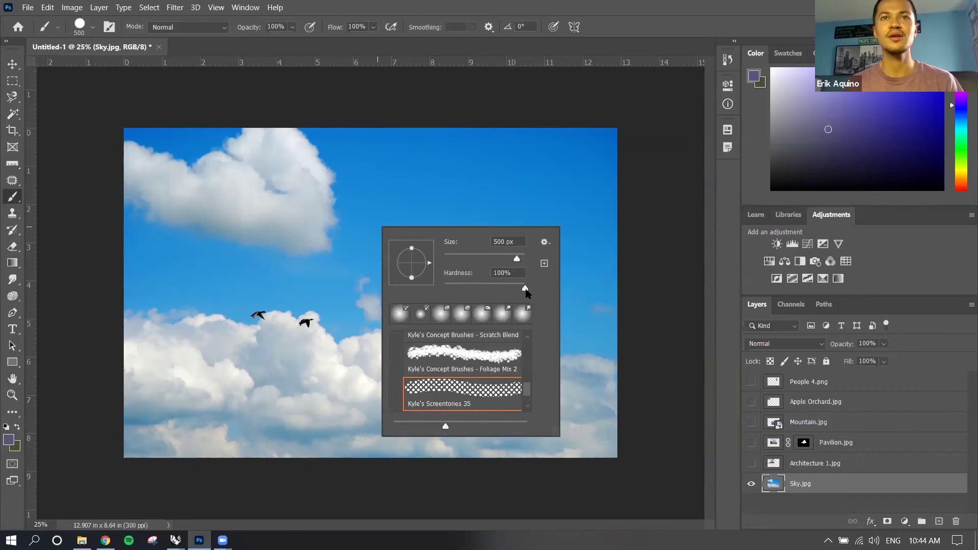
pyautogui.moveTo(525, 289); pyautogui.dragTo(485, 289)
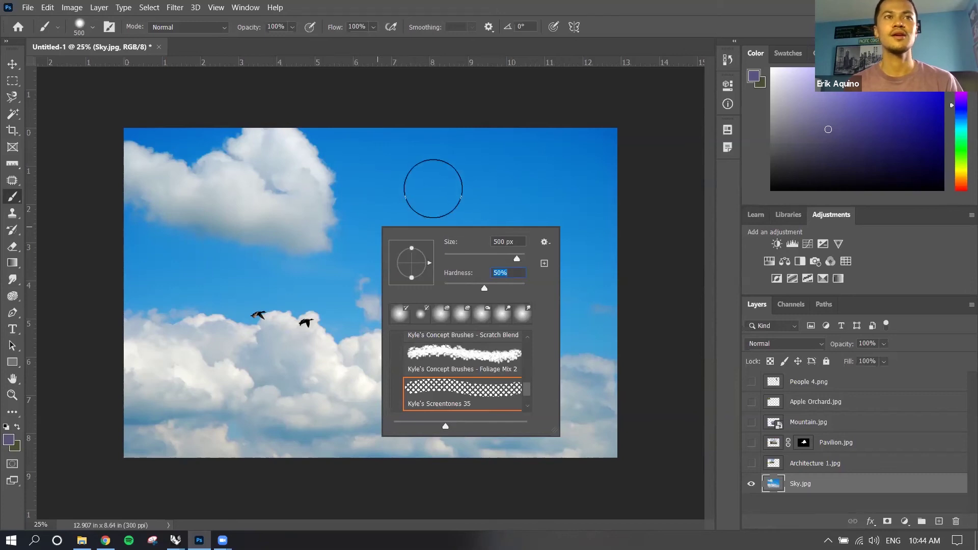
pyautogui.click(407, 191)
# Paint broad brush strokes across the sky on Sky.jpg and another stroke on a new layer added above it.
pyautogui.moveTo(382, 197)
pyautogui.mouseDown()
pyautogui.moveTo(417, 236)
pyautogui.moveTo(468, 218)
pyautogui.moveTo(433, 191)
pyautogui.moveTo(382, 222)
pyautogui.moveTo(374, 291)
pyautogui.moveTo(311, 314)
pyautogui.moveTo(299, 254)
pyautogui.moveTo(387, 256)
pyautogui.moveTo(394, 281)
pyautogui.moveTo(350, 280)
pyautogui.moveTo(341, 305)
pyautogui.moveTo(372, 343)
pyautogui.mouseUp()
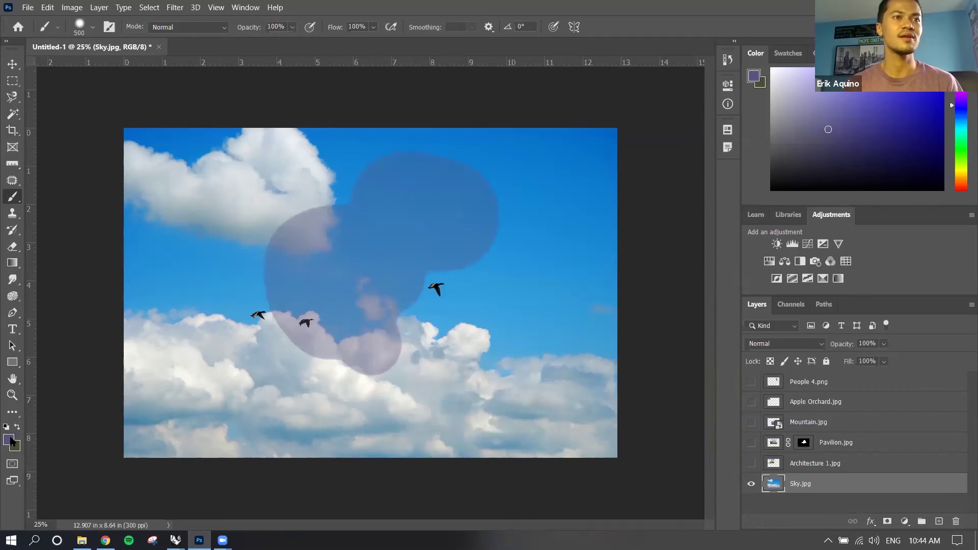
pyautogui.moveTo(445, 251)
pyautogui.mouseDown()
pyautogui.moveTo(475, 295)
pyautogui.moveTo(448, 258)
pyautogui.moveTo(506, 267)
pyautogui.moveTo(520, 244)
pyautogui.moveTo(529, 270)
pyautogui.moveTo(528, 241)
pyautogui.moveTo(512, 223)
pyautogui.mouseUp()
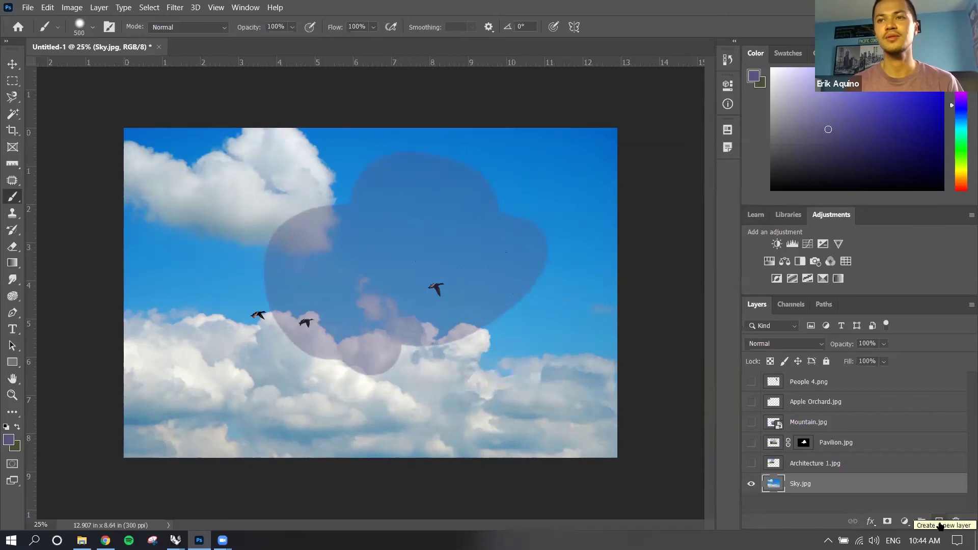
pyautogui.click(939, 522)
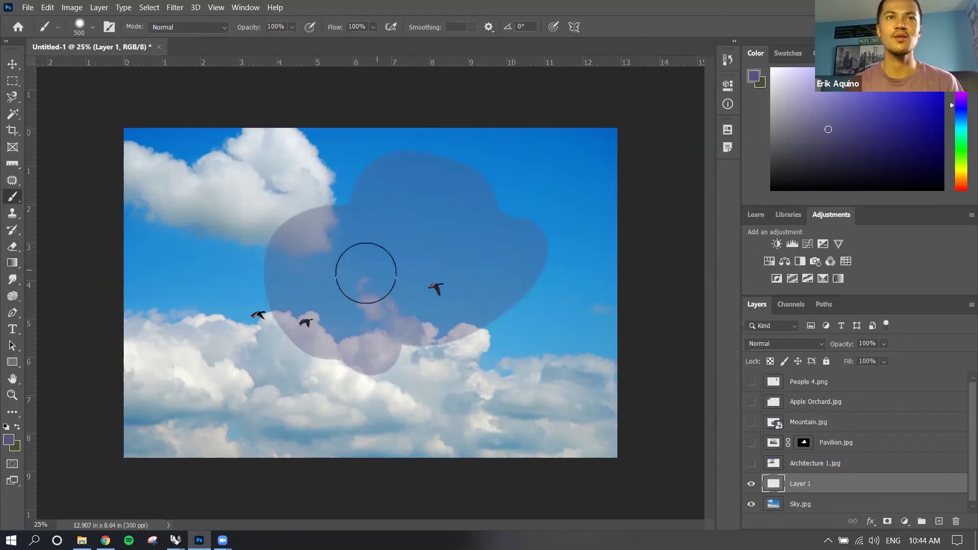
pyautogui.click(804, 505)
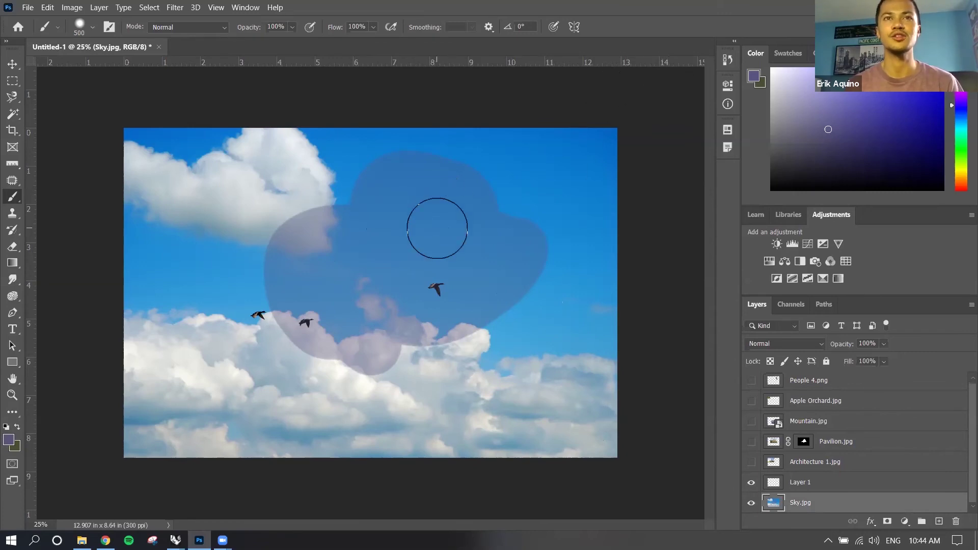
pyautogui.click(799, 487)
pyautogui.moveTo(593, 349)
pyautogui.mouseDown()
pyautogui.moveTo(564, 343)
pyautogui.moveTo(530, 370)
pyautogui.moveTo(472, 382)
pyautogui.moveTo(392, 349)
pyautogui.moveTo(355, 248)
pyautogui.moveTo(308, 190)
pyautogui.moveTo(237, 180)
pyautogui.moveTo(192, 205)
pyautogui.moveTo(172, 264)
pyautogui.moveTo(181, 312)
pyautogui.moveTo(203, 351)
pyautogui.moveTo(247, 360)
pyautogui.moveTo(299, 351)
pyautogui.moveTo(351, 321)
pyautogui.moveTo(355, 249)
pyautogui.moveTo(285, 205)
pyautogui.moveTo(273, 333)
pyautogui.moveTo(273, 246)
pyautogui.moveTo(306, 315)
pyautogui.moveTo(307, 256)
pyautogui.moveTo(278, 265)
pyautogui.moveTo(284, 283)
pyautogui.moveTo(312, 244)
pyautogui.moveTo(424, 211)
pyautogui.moveTo(498, 232)
pyautogui.moveTo(541, 267)
pyautogui.moveTo(562, 336)
pyautogui.mouseUp()
# Toggle the visibility of the new painted layer, leaving it hidden.
pyautogui.click(750, 484)
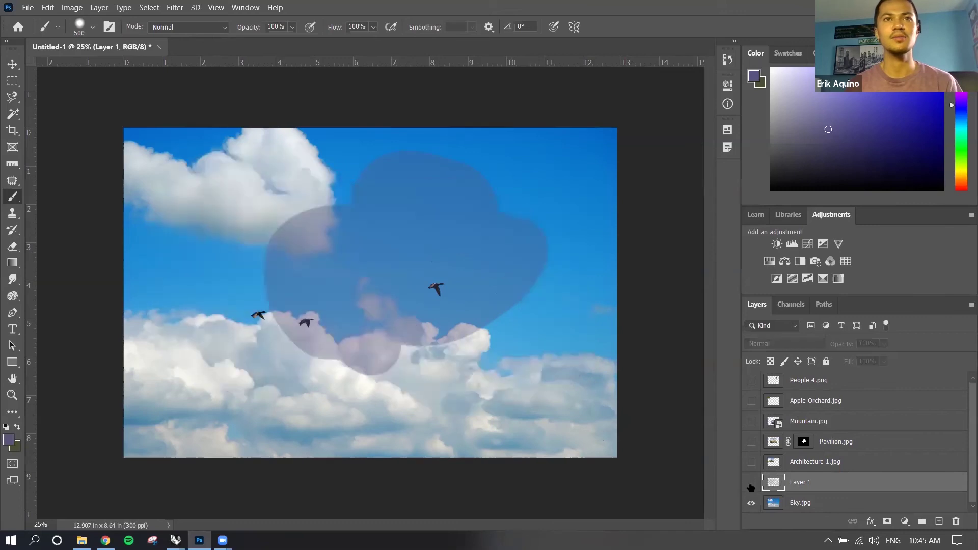
pyautogui.click(750, 484)
pyautogui.click(751, 487)
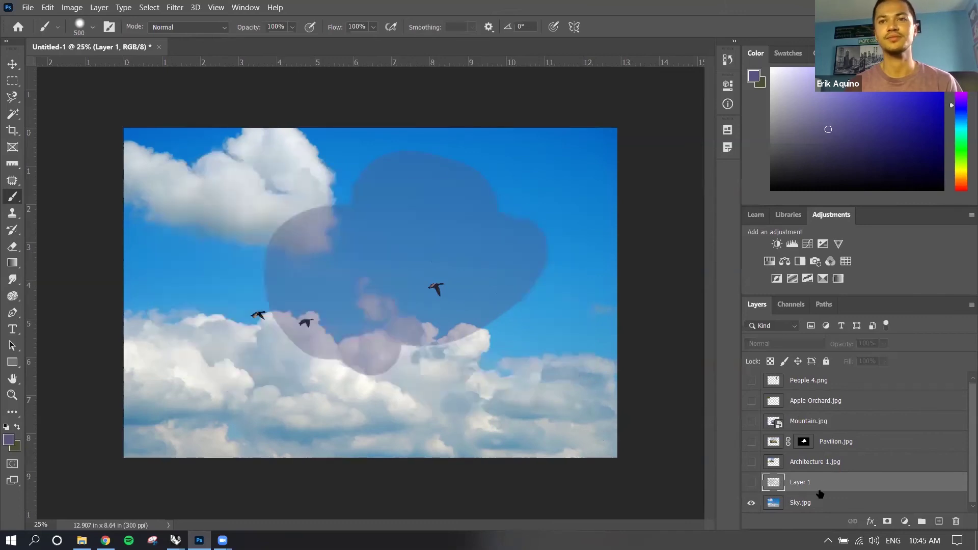
# Revert the document history to the Deselect state before the first brush stroke, and undo one extra test dab in the sky.
pyautogui.click(728, 60)
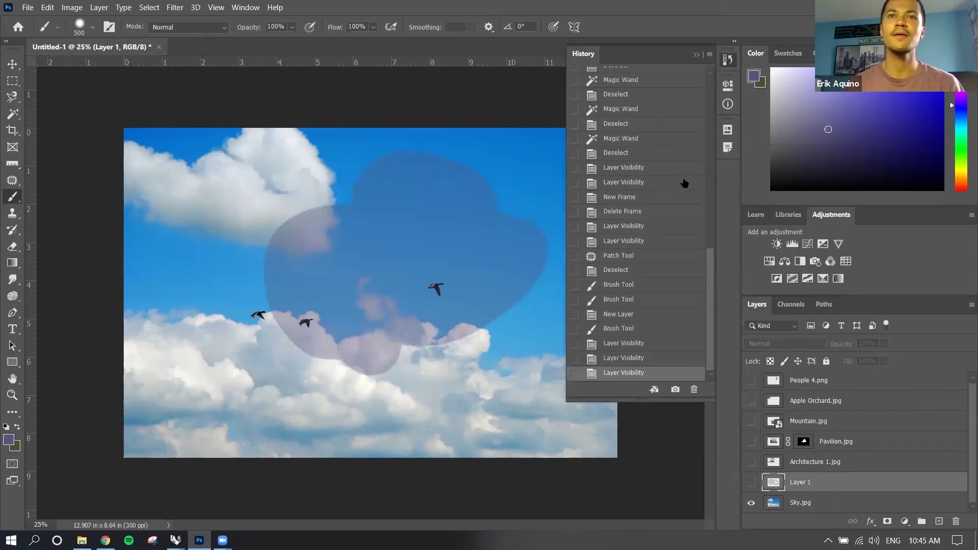
pyautogui.click(619, 285)
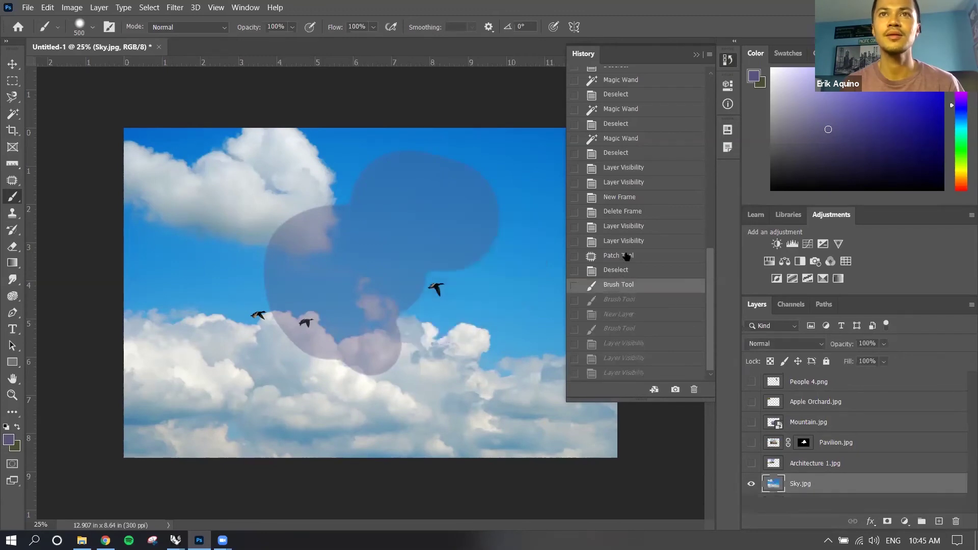
pyautogui.click(632, 272)
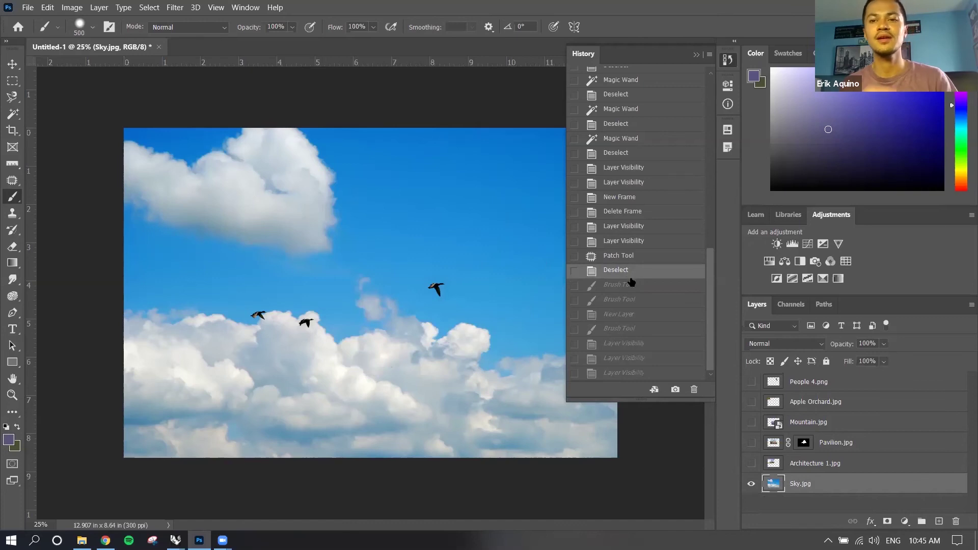
pyautogui.click(499, 288)
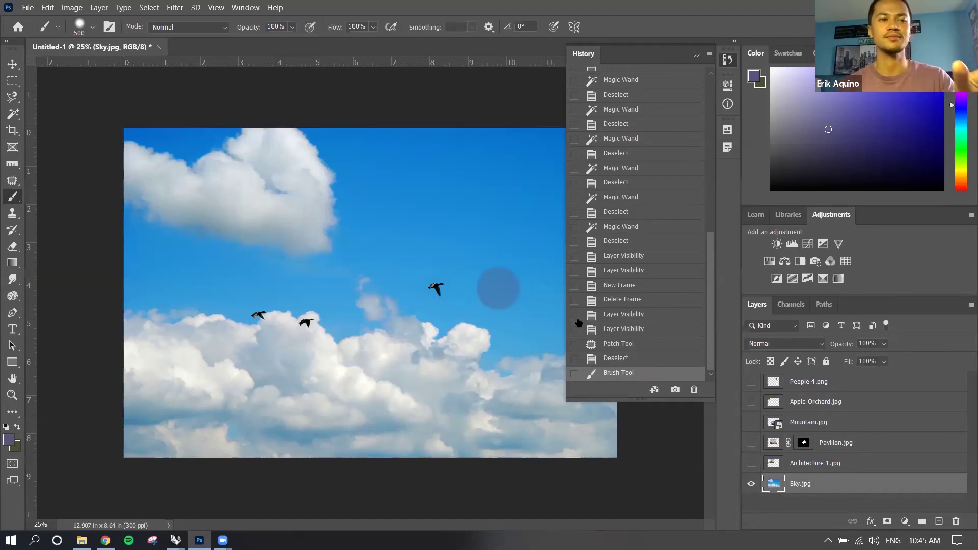
pyautogui.hotkey('ctrl', 'z')
pyautogui.click(726, 60)
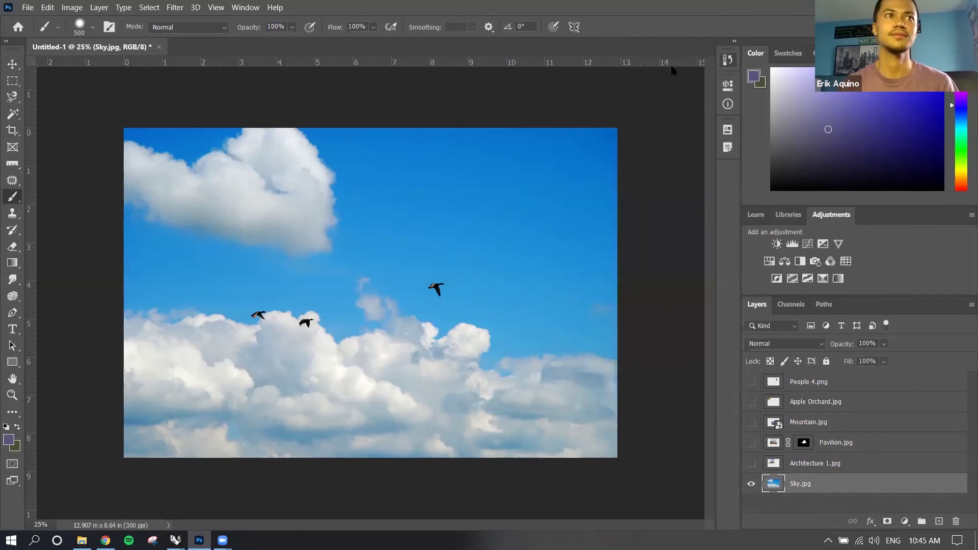
# Sample the sky above the lone bird with the Clone Stamp, paint it over the bird, and undo the cloning.
pyautogui.click(13, 213)
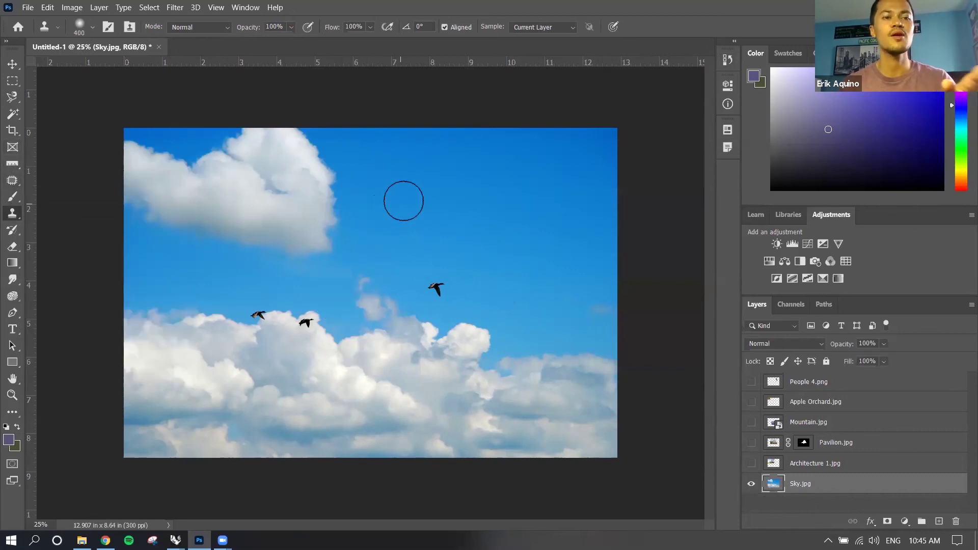
pyautogui.keyDown('alt'); pyautogui.click(433, 158); pyautogui.keyUp('alt')
pyautogui.click(433, 284)
pyautogui.moveTo(433, 284); pyautogui.dragTo(439, 290)
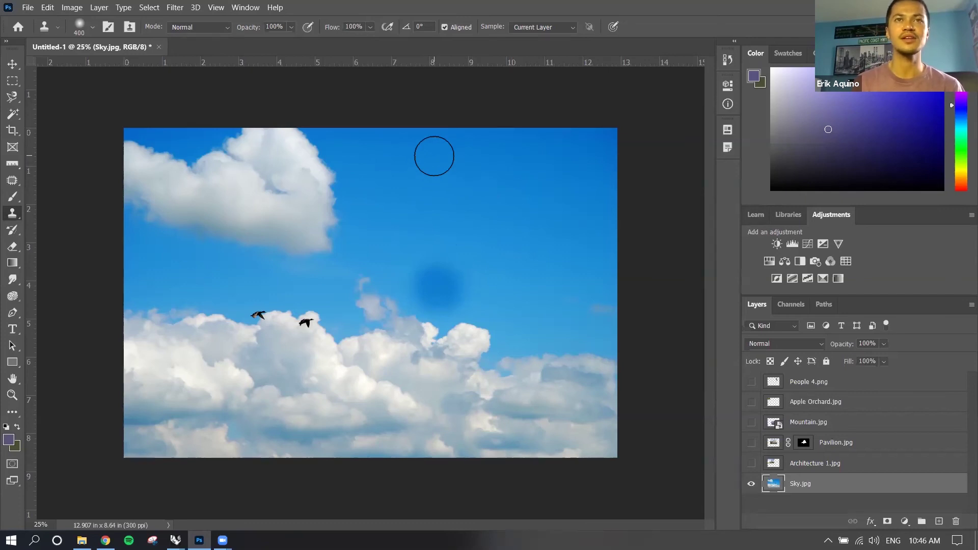
pyautogui.moveTo(444, 262); pyautogui.dragTo(438, 287)
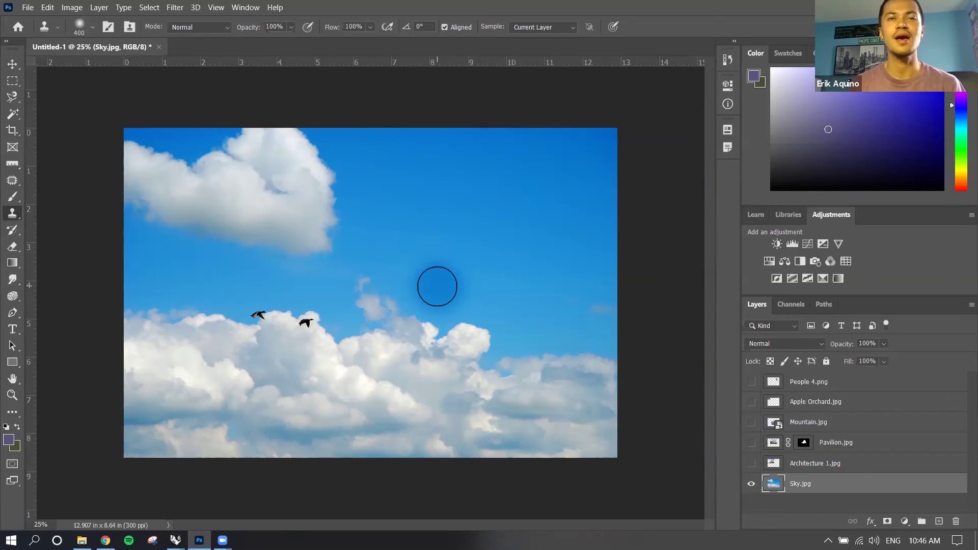
pyautogui.click(436, 282)
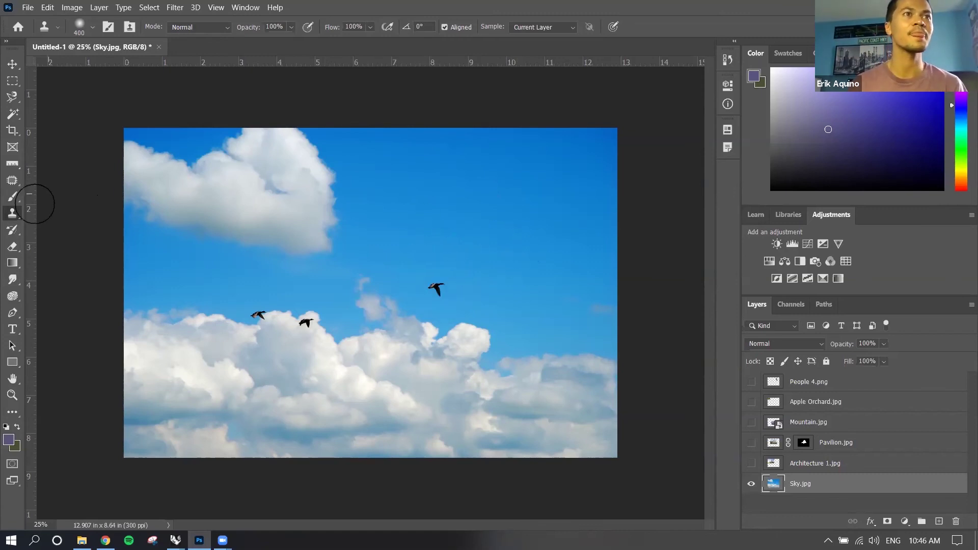
# Set the History Brush source to the first Quick Selection state and paint over the birds above the clouds.
pyautogui.click(14, 230)
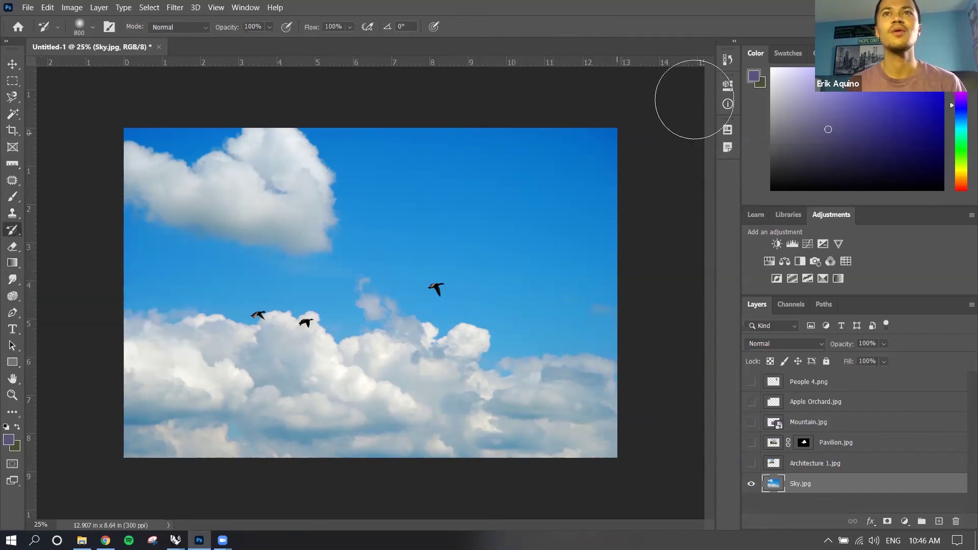
pyautogui.click(727, 61)
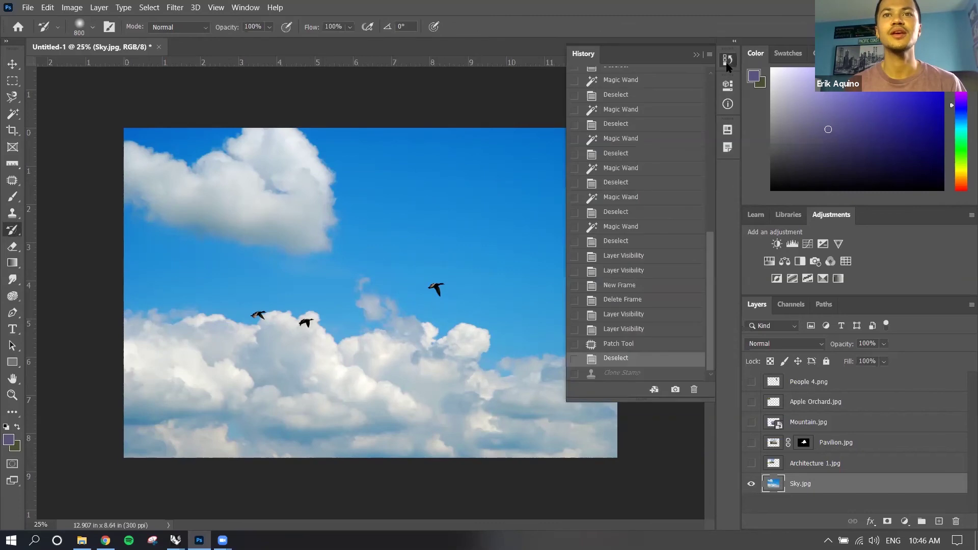
pyautogui.scroll(10, 646, 282)
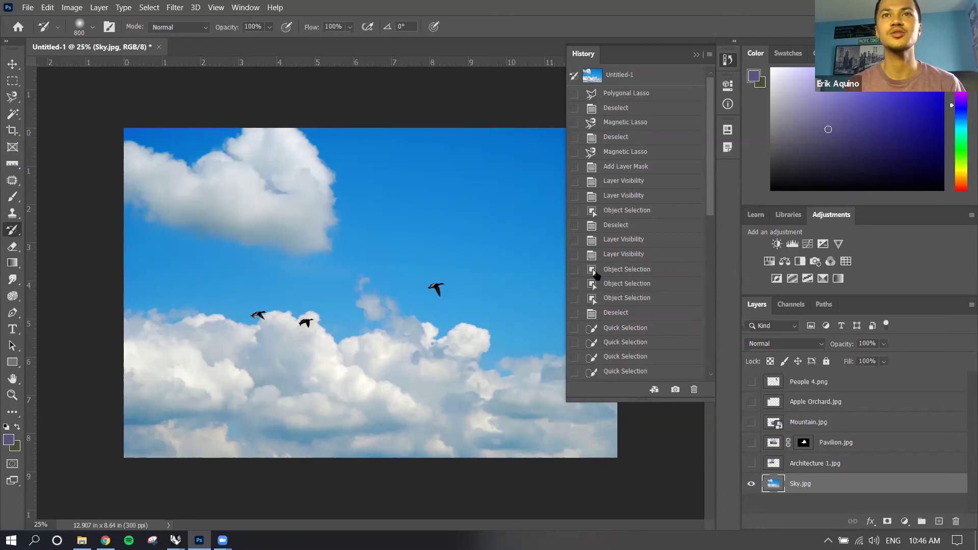
pyautogui.scroll(-3, 607, 289)
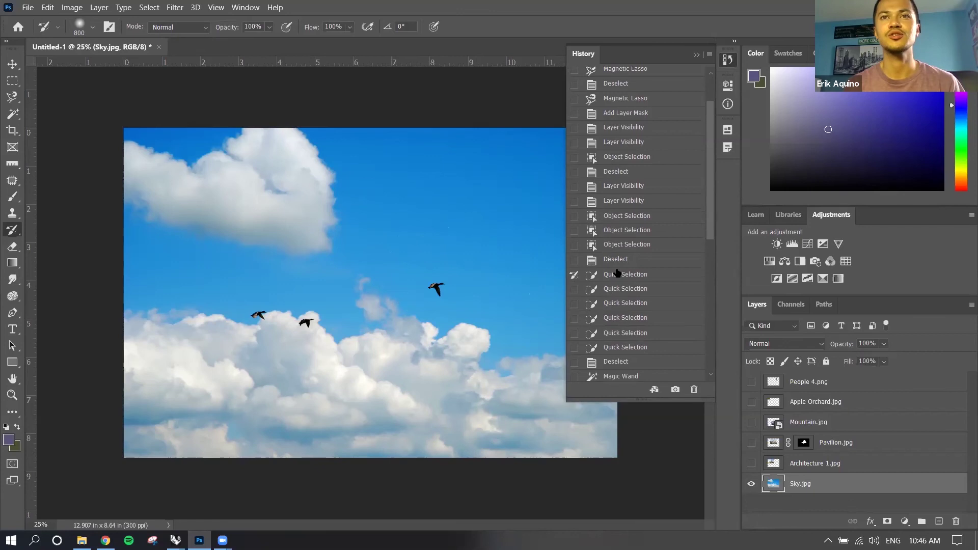
pyautogui.moveTo(300, 320)
pyautogui.mouseDown()
pyautogui.moveTo(307, 292)
pyautogui.moveTo(305, 360)
pyautogui.moveTo(323, 283)
pyautogui.mouseUp()
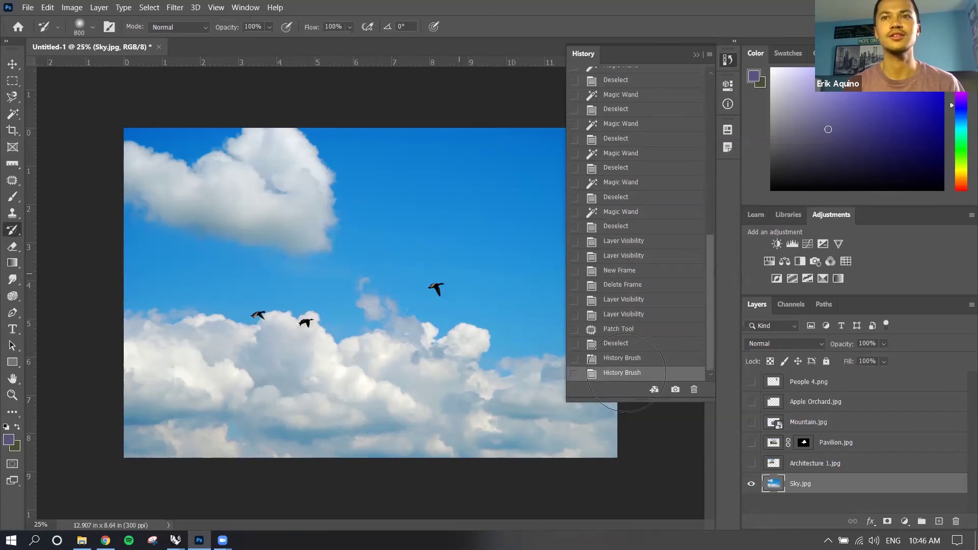
# Change the History Brush source to the Untitled-1 snapshot.
pyautogui.scroll(2, 656, 322)
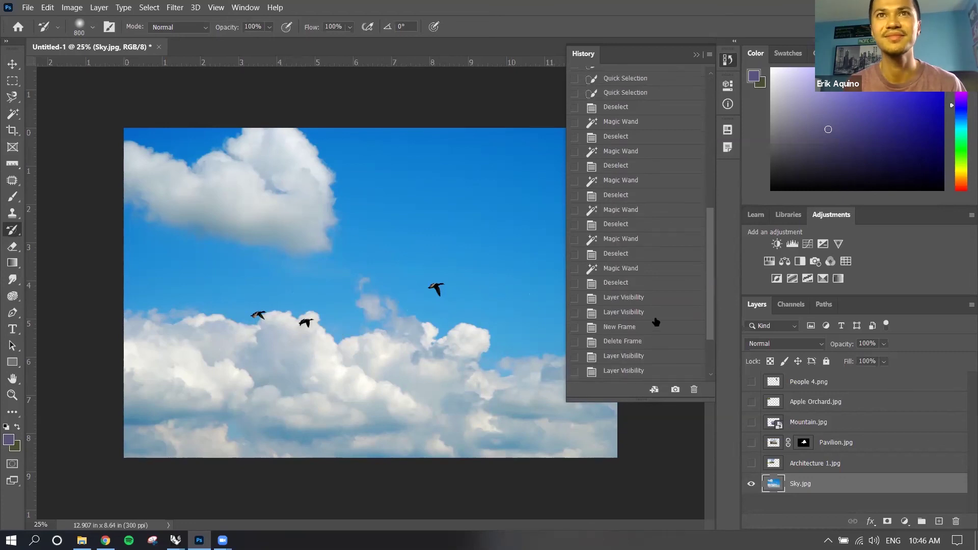
pyautogui.scroll(9, 655, 321)
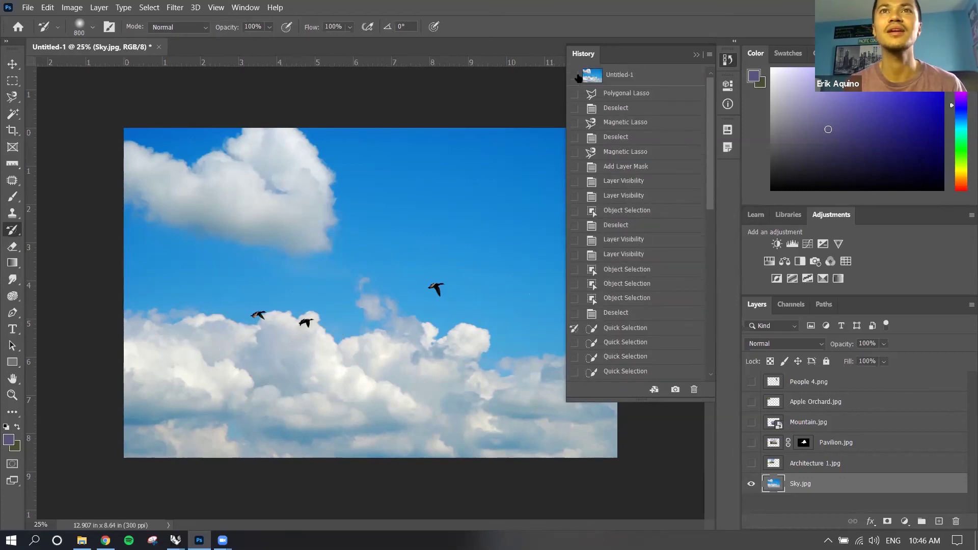
pyautogui.click(574, 76)
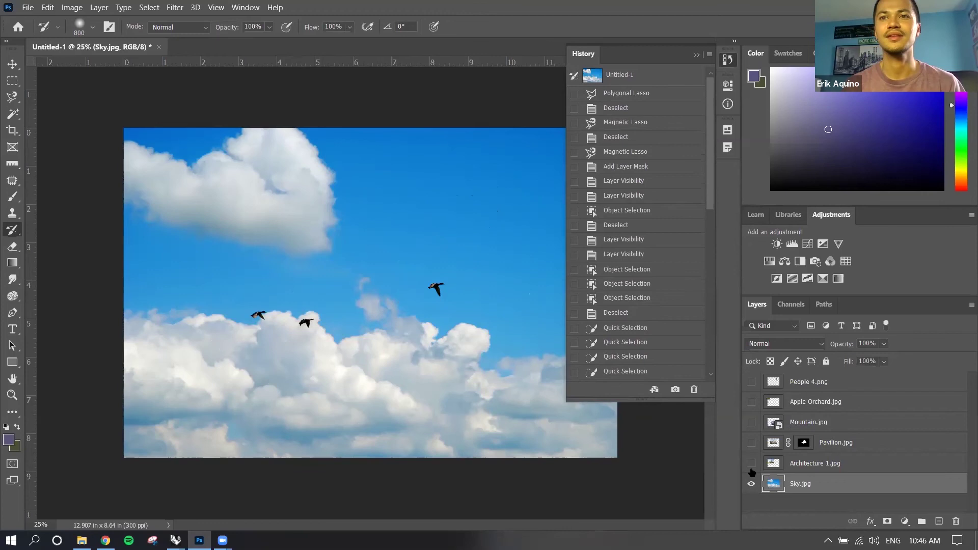
# Show People 4.png with Sky.jpg hidden, and switch both layers back to their previous visibility.
pyautogui.click(751, 382)
pyautogui.click(752, 484)
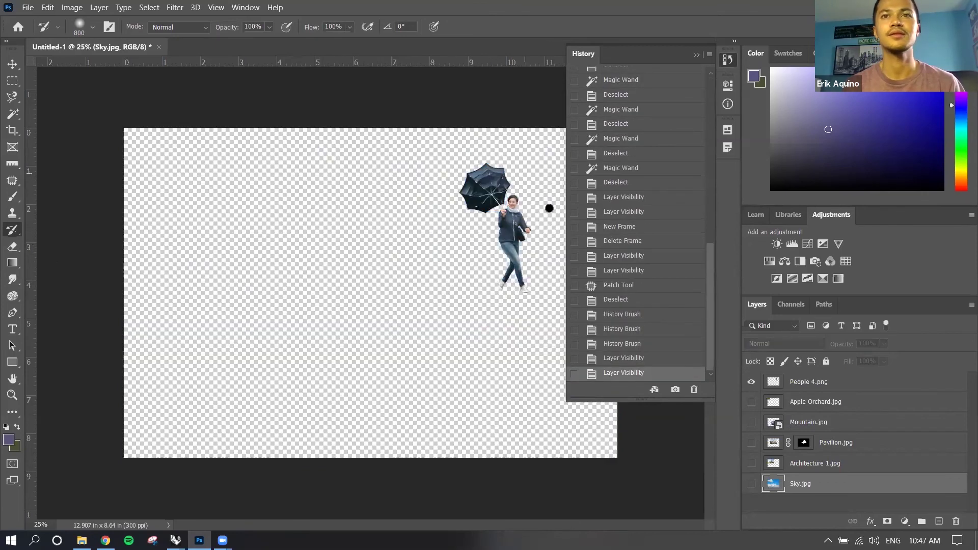
pyautogui.click(752, 484)
pyautogui.click(752, 382)
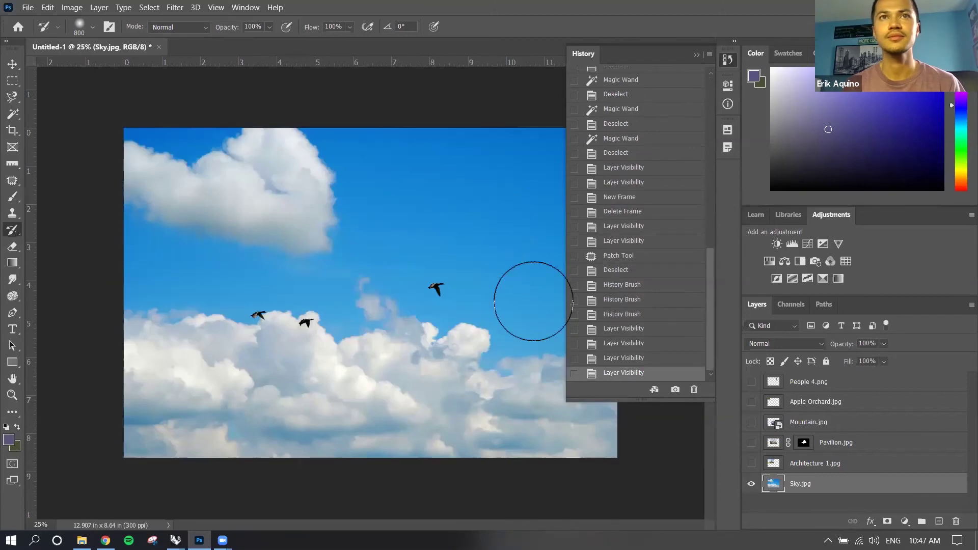
# Try the History Brush on the lone bird before and after reverting to the Patch Tool history state.
pyautogui.click(428, 285)
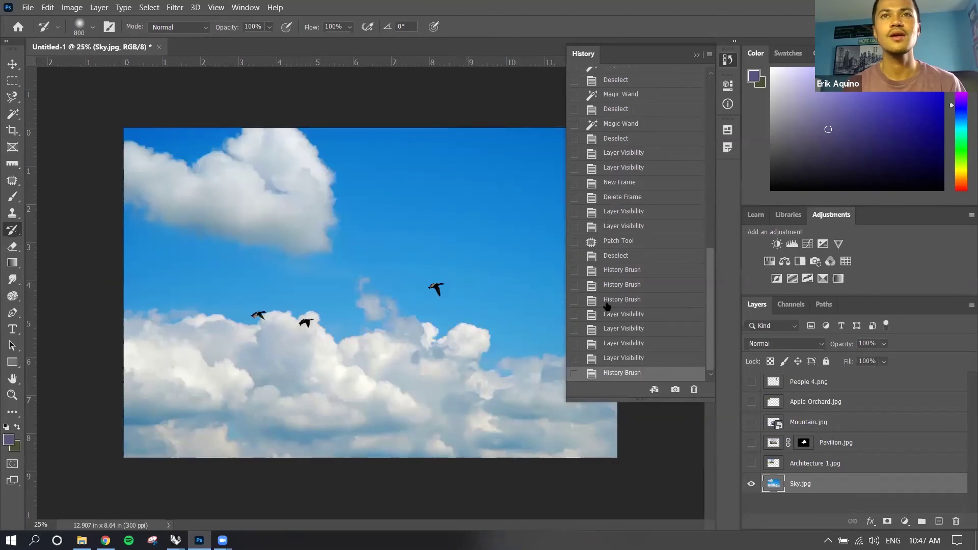
pyautogui.click(616, 242)
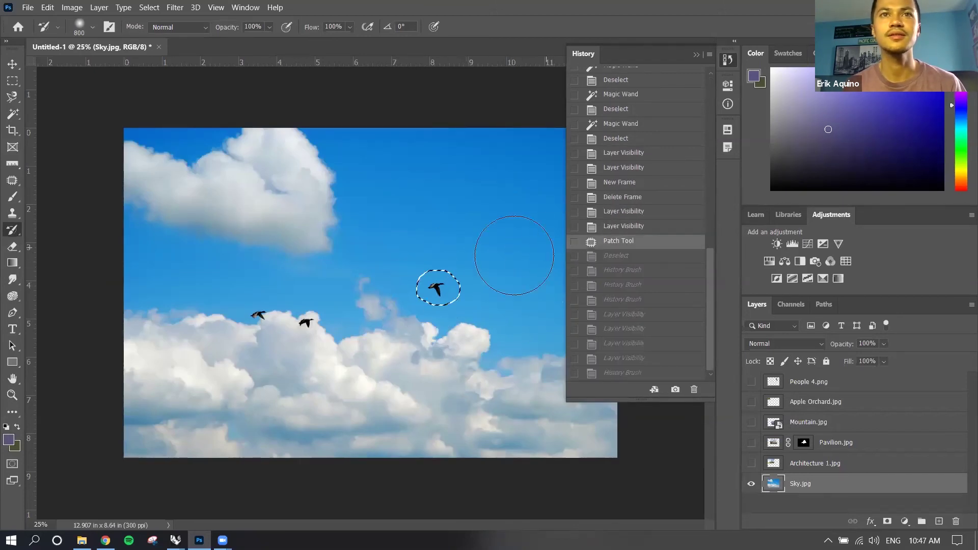
pyautogui.click(442, 291)
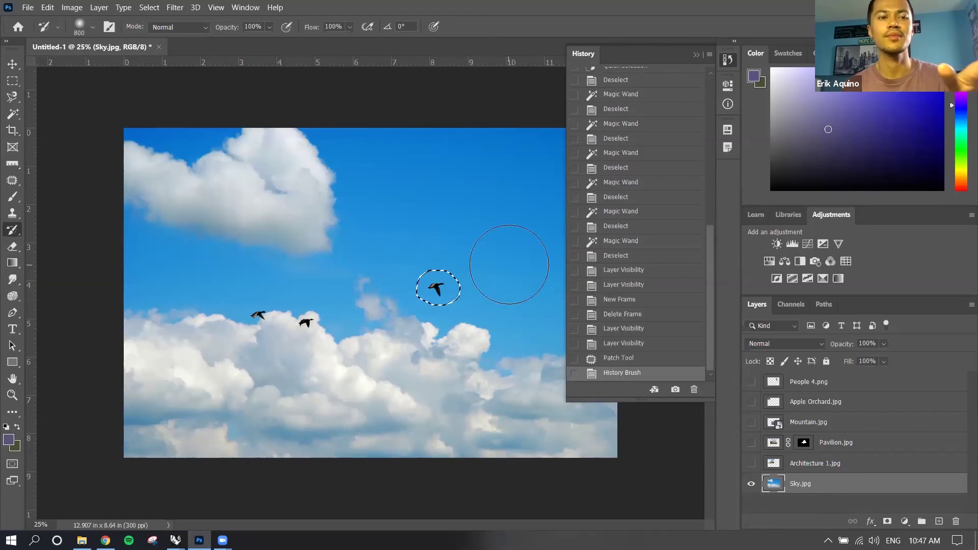
# Undo the last History Brush dab and deselect the outline around the lone bird.
pyautogui.hotkey('ctrl', 'z')
pyautogui.hotkey('ctrl', 'd')
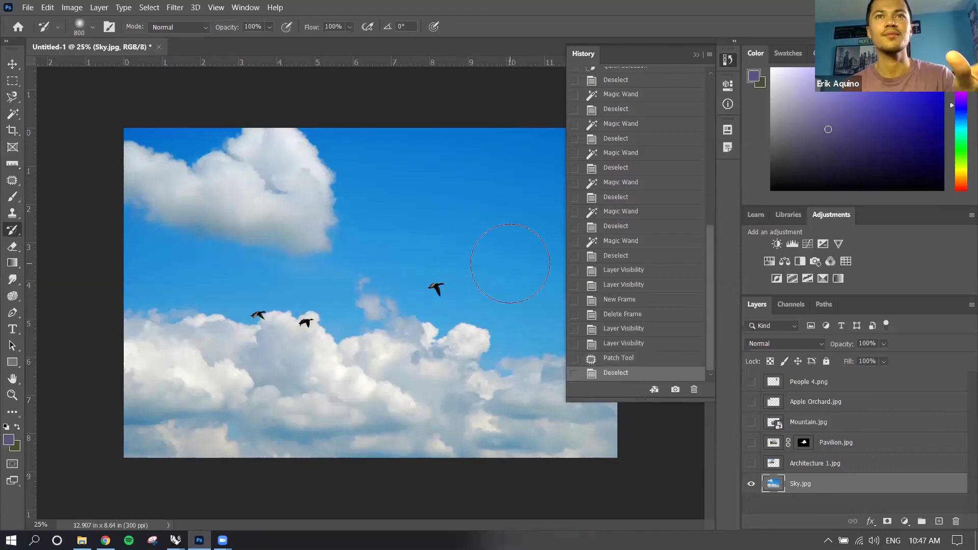
pyautogui.click(728, 60)
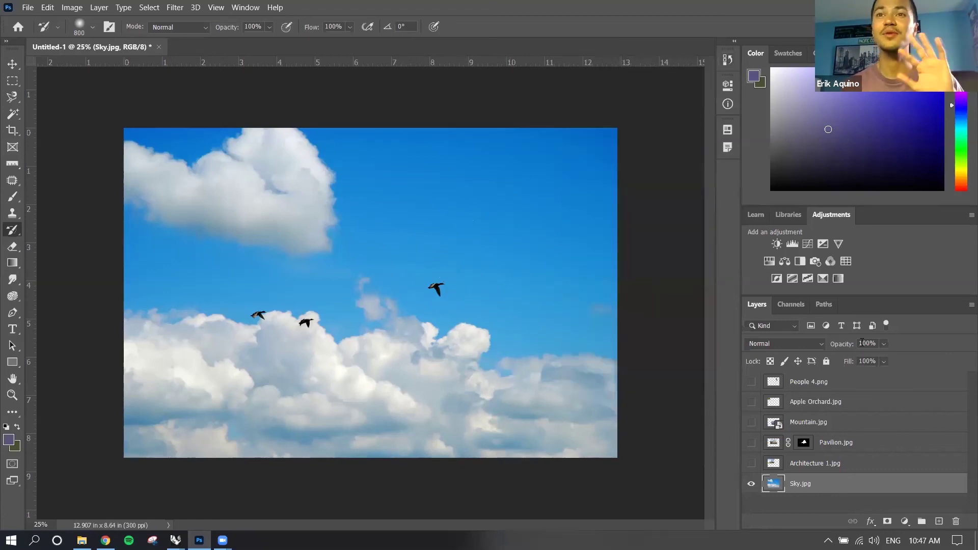
# Erase an area of cloud around the middle bird on Sky.jpg with the Eraser, and undo the erasure.
pyautogui.click(12, 247)
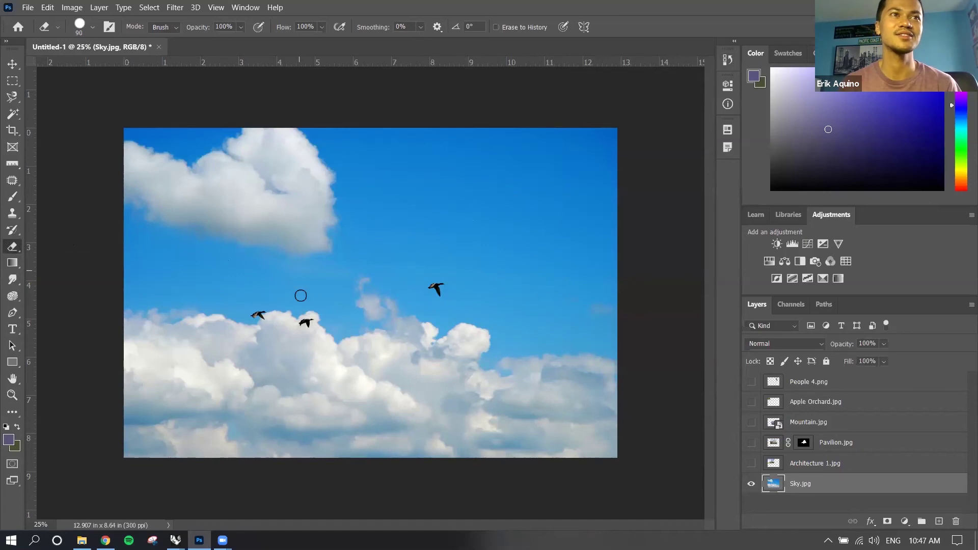
pyautogui.moveTo(330, 309)
pyautogui.mouseDown()
pyautogui.moveTo(302, 366)
pyautogui.moveTo(316, 368)
pyautogui.moveTo(358, 315)
pyautogui.moveTo(341, 331)
pyautogui.moveTo(331, 325)
pyautogui.moveTo(352, 304)
pyautogui.moveTo(284, 320)
pyautogui.moveTo(265, 340)
pyautogui.moveTo(283, 342)
pyautogui.moveTo(263, 366)
pyautogui.moveTo(327, 361)
pyautogui.moveTo(267, 368)
pyautogui.mouseUp()
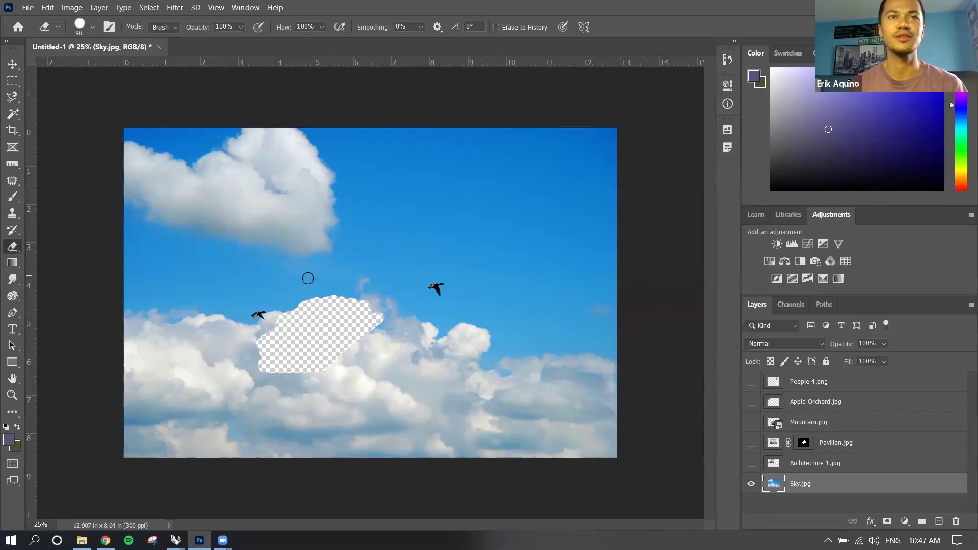
pyautogui.hotkey('ctrl', 'z')
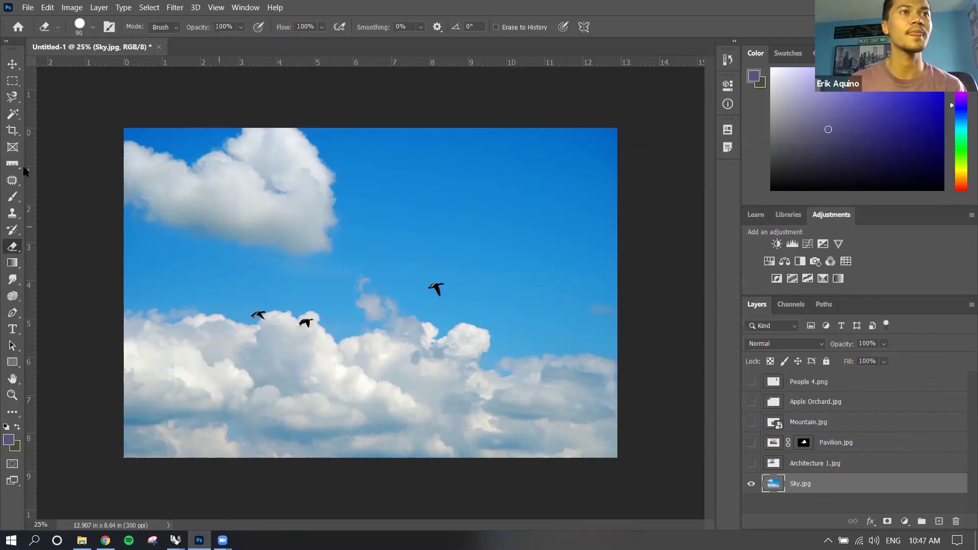
# Try filling the blue sky on Sky.jpg with the foreground color using the Paint Bucket Tool, and undo the fill.
pyautogui.click(12, 262)
pyautogui.rightClick(13, 263)
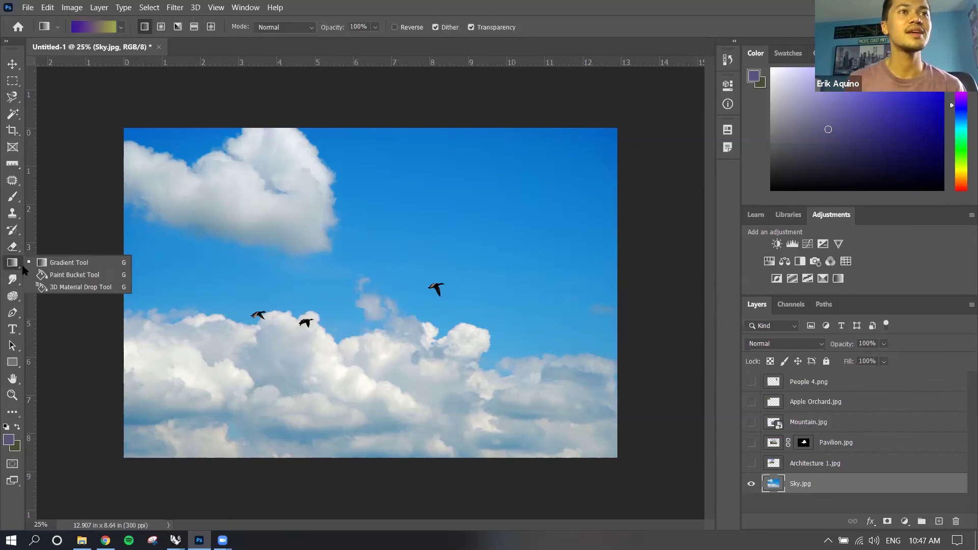
pyautogui.click(56, 276)
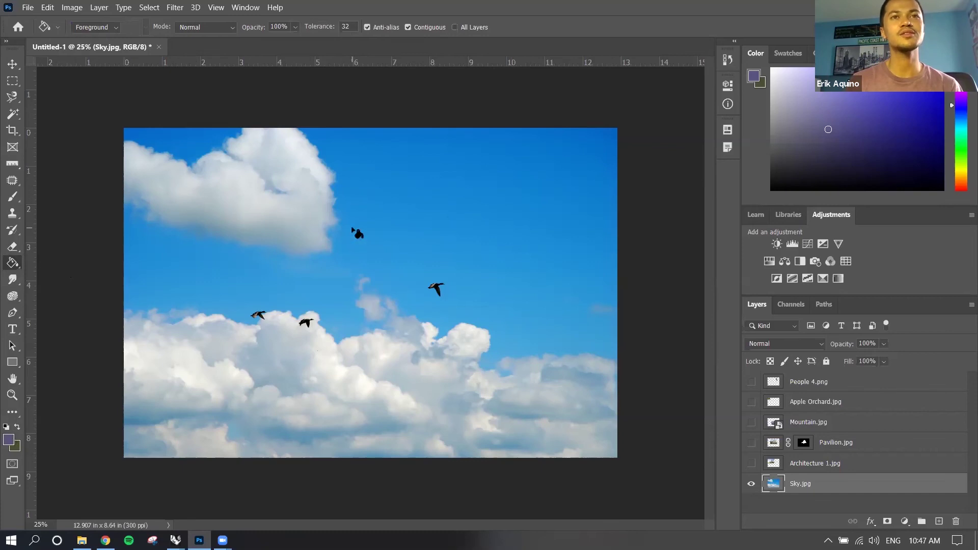
pyautogui.click(352, 229)
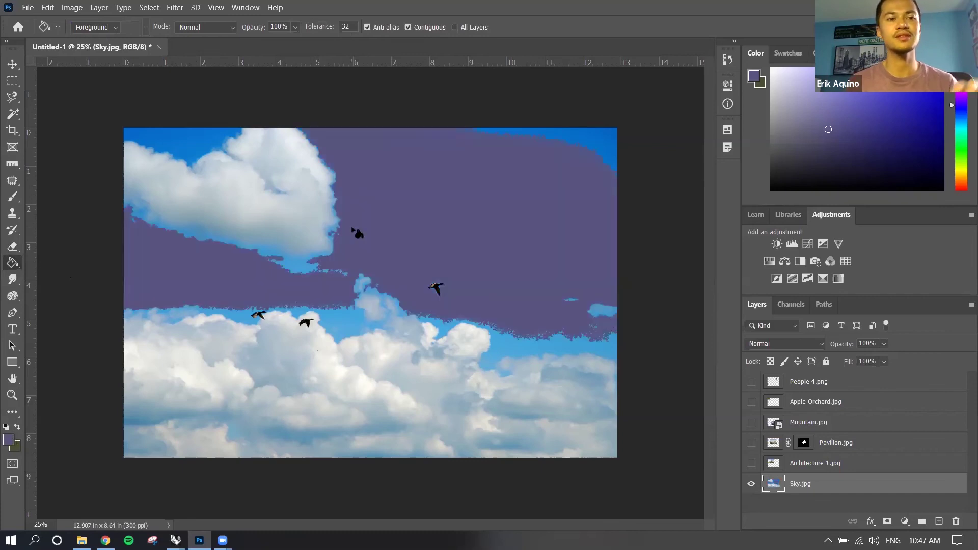
pyautogui.hotkey('ctrl', 'z')
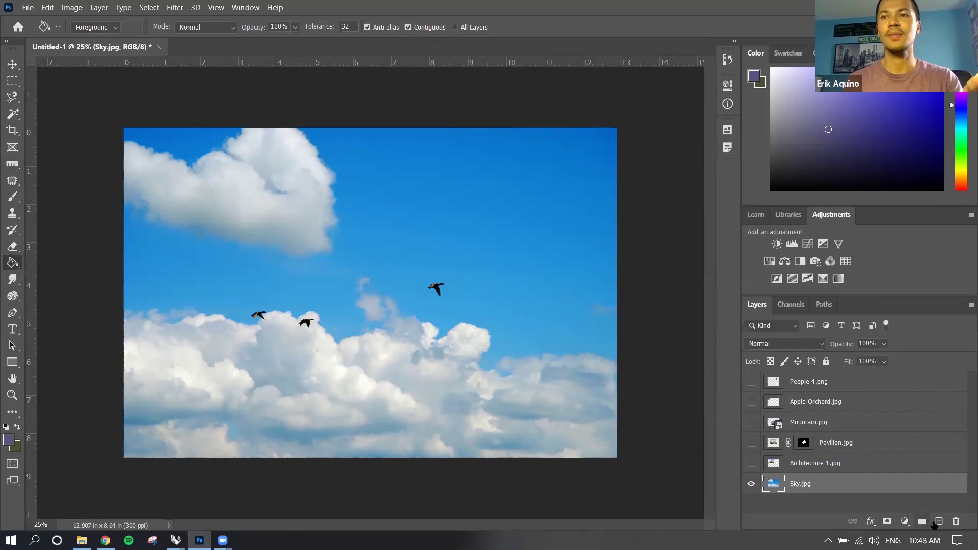
# Fill a new layer above Sky.jpg with the foreground color, compare the image with it hidden and shown, and delete the layer.
pyautogui.click(938, 521)
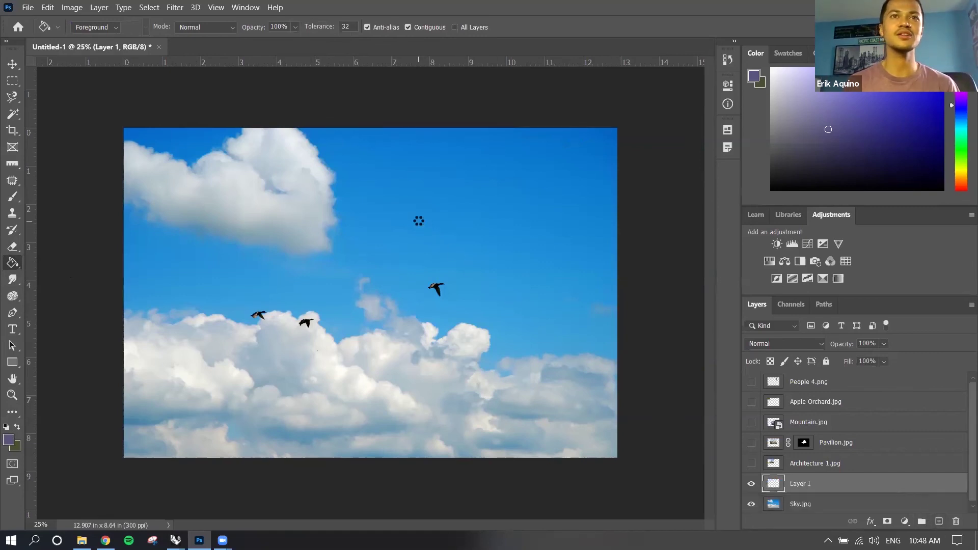
pyautogui.click(418, 221)
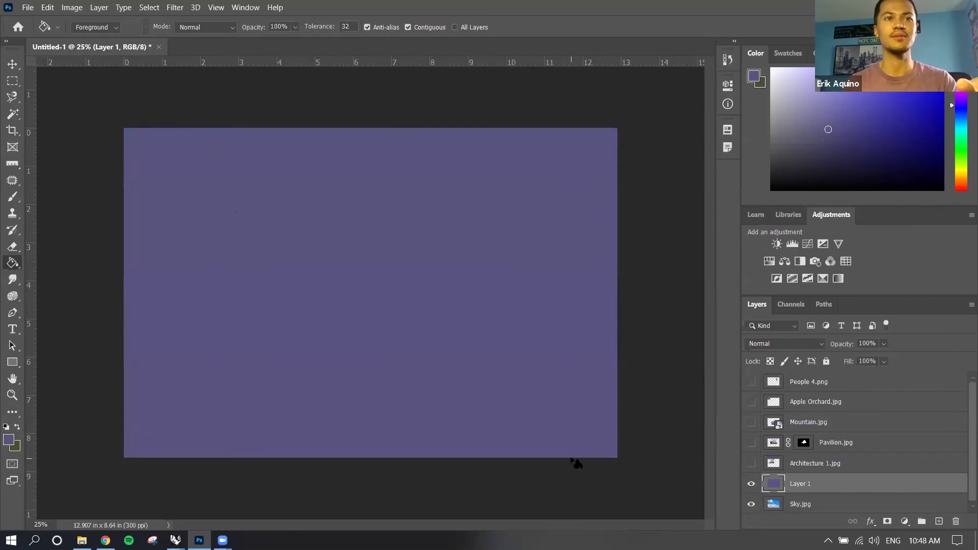
pyautogui.click(751, 485)
pyautogui.click(751, 485)
pyautogui.click(750, 485)
pyautogui.click(751, 485)
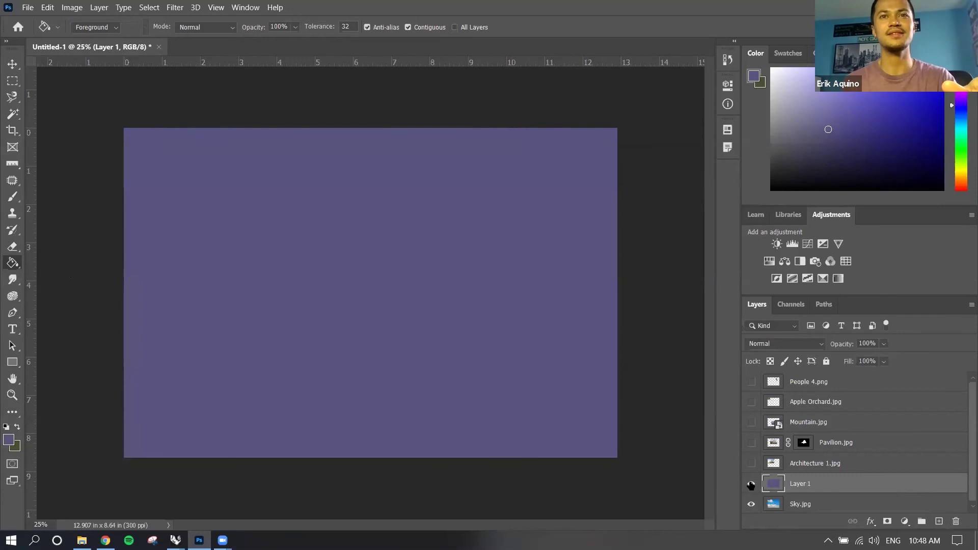
pyautogui.click(751, 485)
pyautogui.press('Delete')
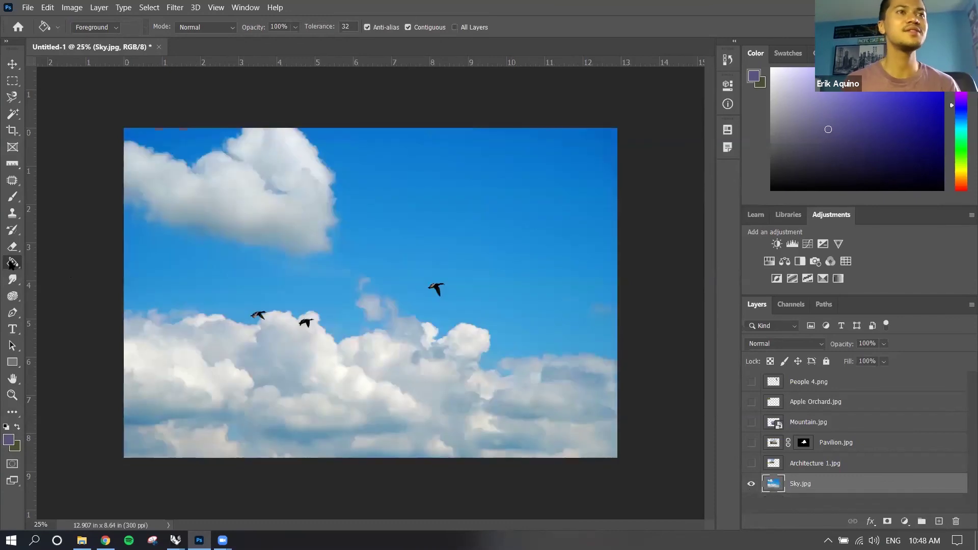
# Draw the purple-to-olive linear gradient diagonally across Sky.jpg from the upper-left to the lower-right area, and redraw it with a longer span.
pyautogui.rightClick(14, 268)
pyautogui.click(57, 264)
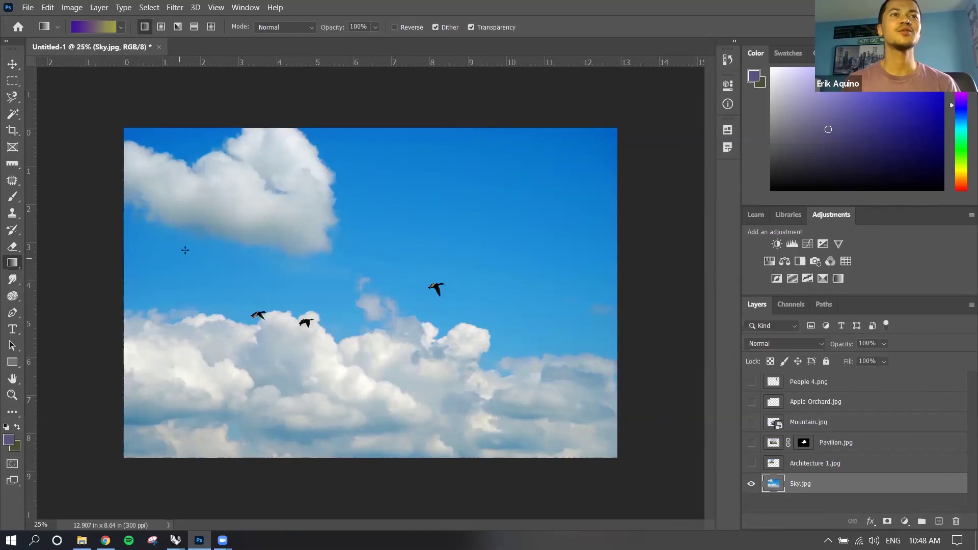
pyautogui.moveTo(183, 203); pyautogui.dragTo(380, 294)
pyautogui.moveTo(544, 368); pyautogui.dragTo(554, 373)
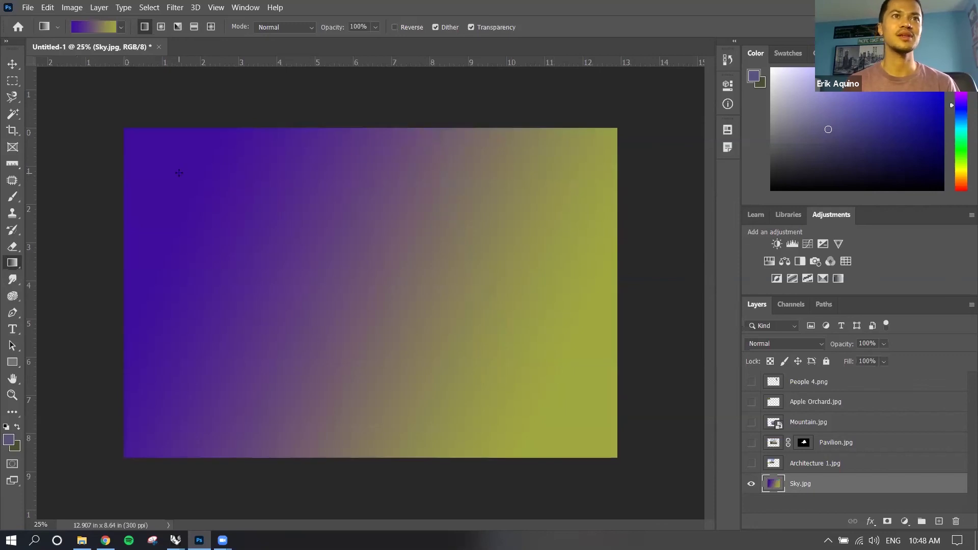
pyautogui.moveTo(178, 172); pyautogui.dragTo(586, 395)
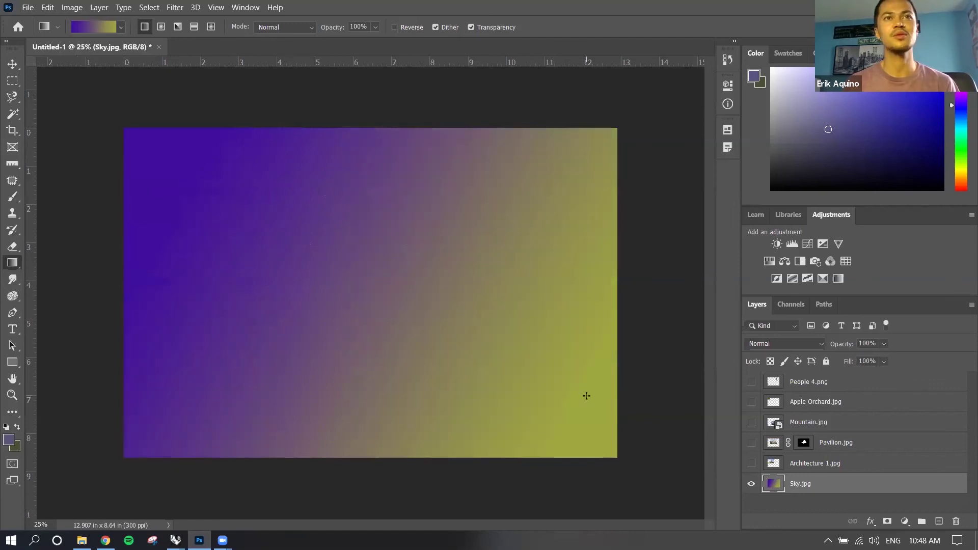
# Change the gradient's starting purple color stop to the lighter purple 7252ad in the Gradient Editor.
pyautogui.click(94, 31)
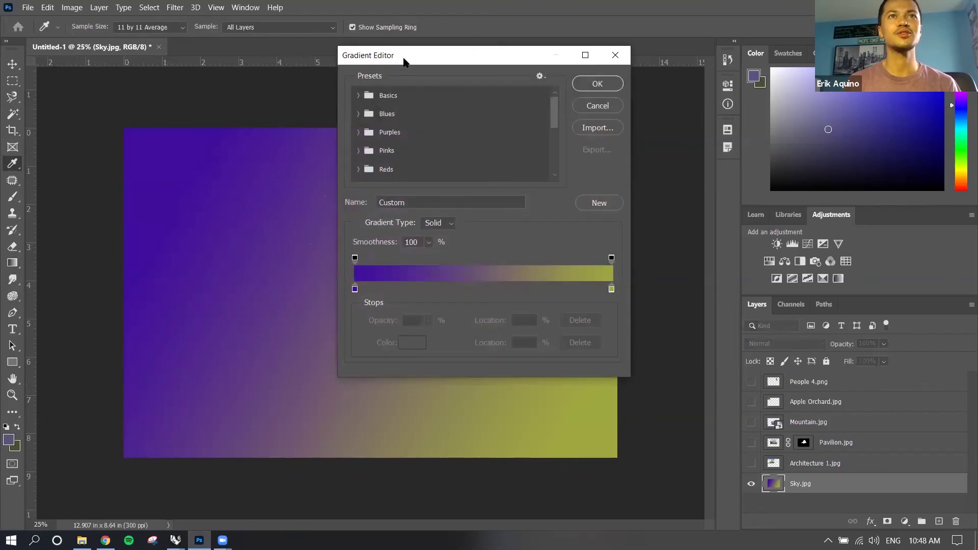
pyautogui.moveTo(402, 60); pyautogui.dragTo(321, 43)
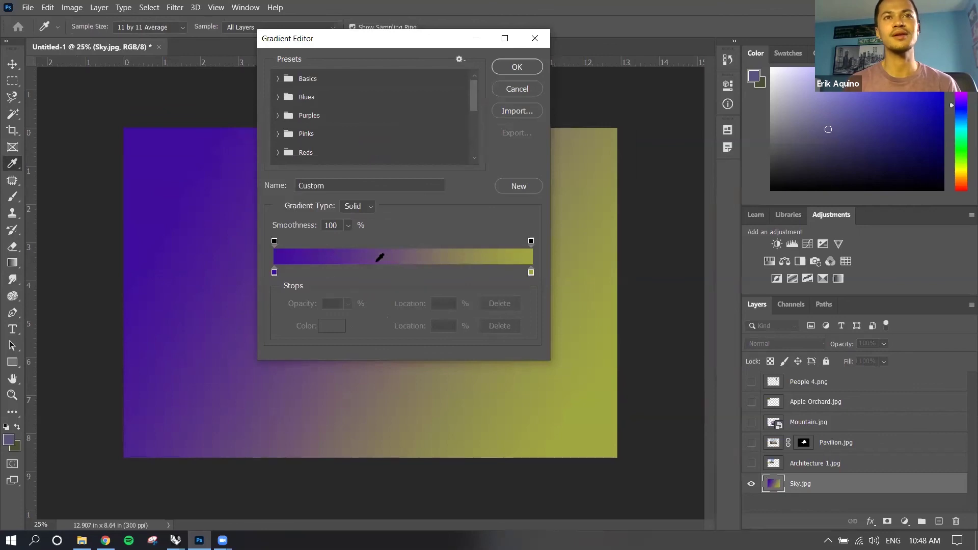
pyautogui.doubleClick(274, 272)
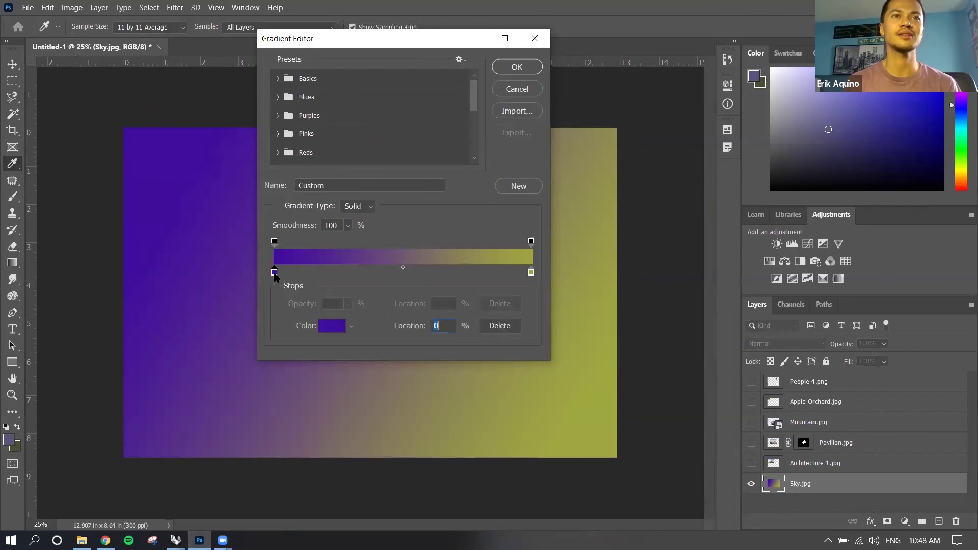
pyautogui.moveTo(427, 164); pyautogui.dragTo(406, 162)
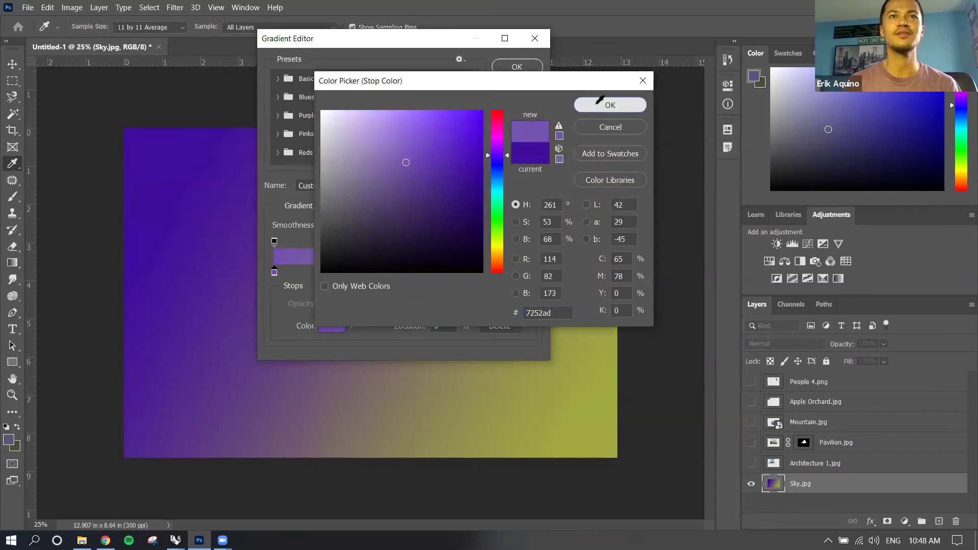
pyautogui.click(607, 105)
# Lighten the gradient's end stop to a pale yellow-green, and draw the edited gradient across Sky.jpg from right to left.
pyautogui.doubleClick(531, 273)
pyautogui.moveTo(408, 140); pyautogui.dragTo(377, 141)
pyautogui.click(592, 106)
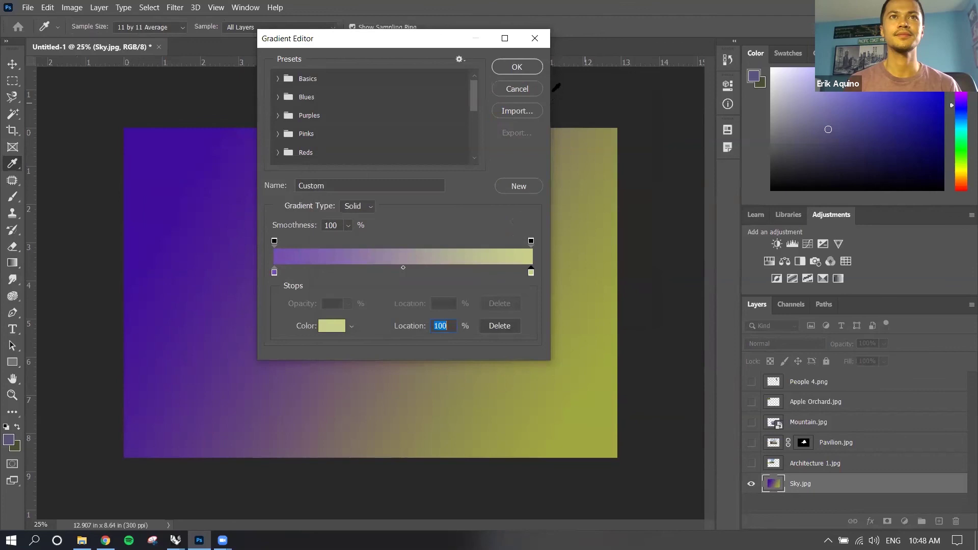
pyautogui.click(527, 73)
pyautogui.moveTo(532, 251); pyautogui.dragTo(192, 286)
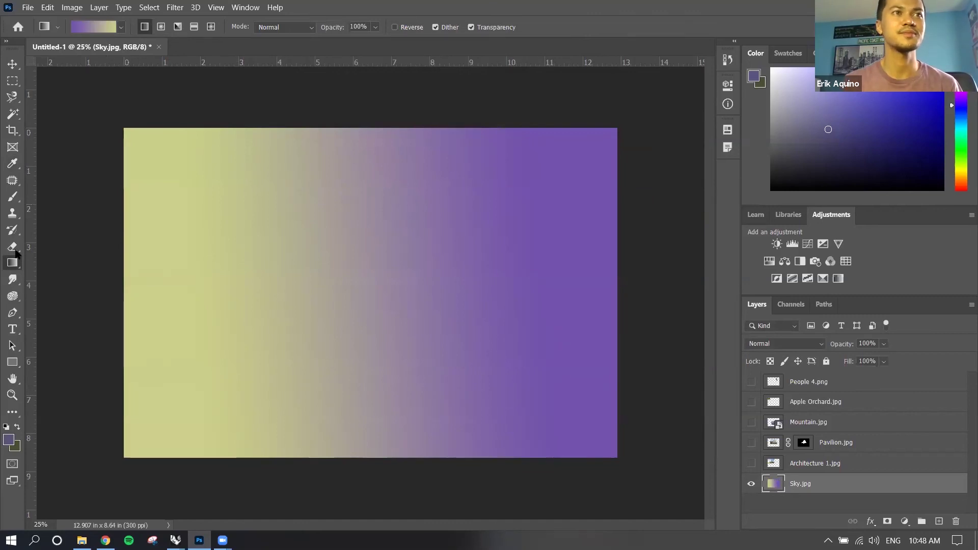
pyautogui.click(13, 280)
pyautogui.click(13, 296)
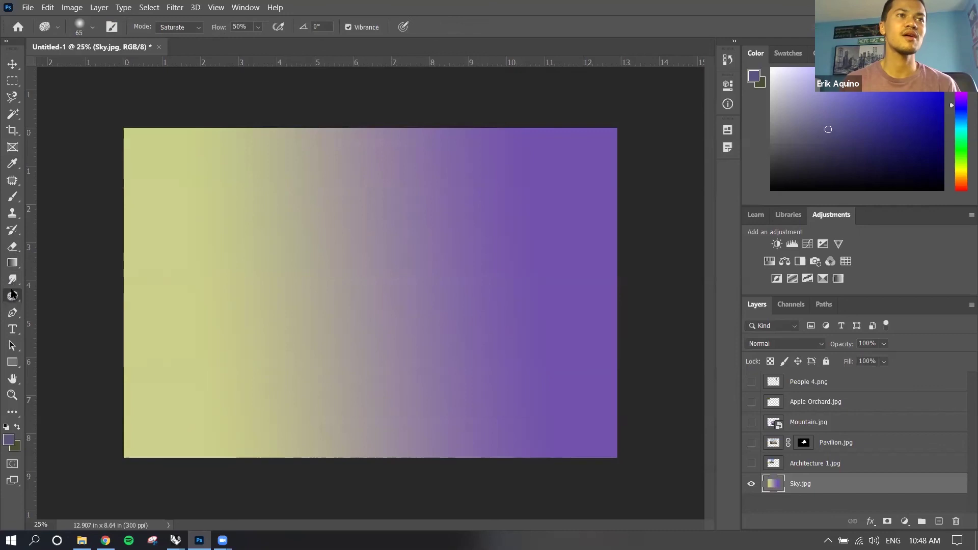
pyautogui.click(13, 281)
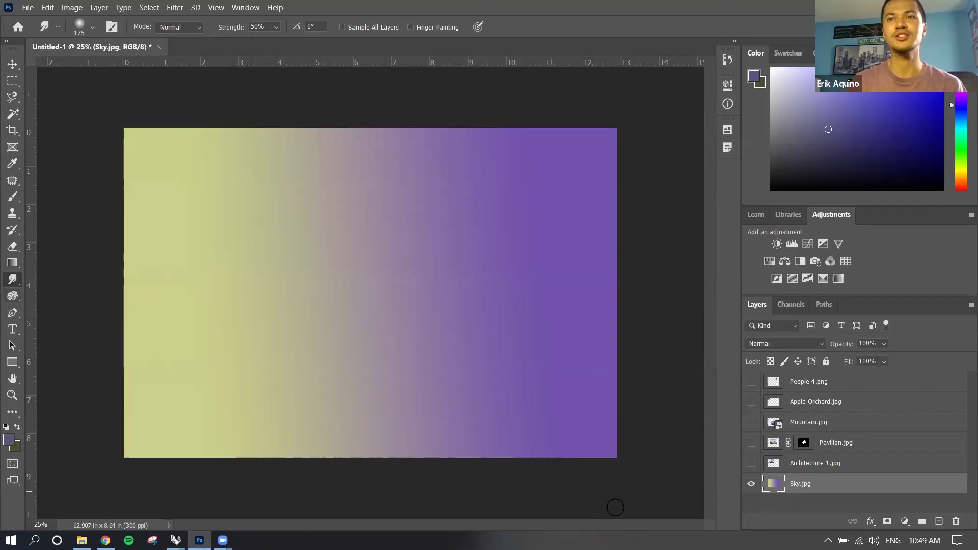
# Hide the Sky.jpg layer and show People 4.png, with the woman and umbrella in close view.
pyautogui.click(751, 483)
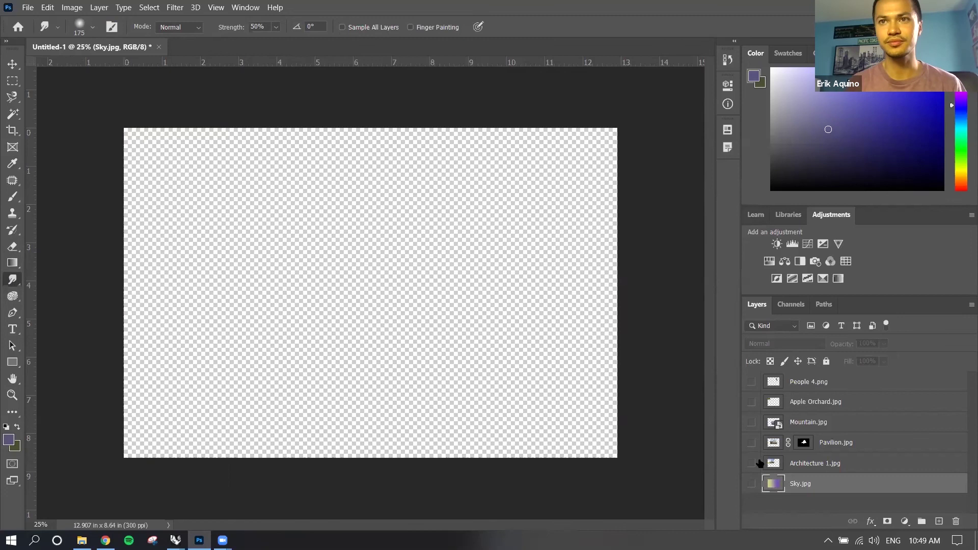
pyautogui.click(752, 382)
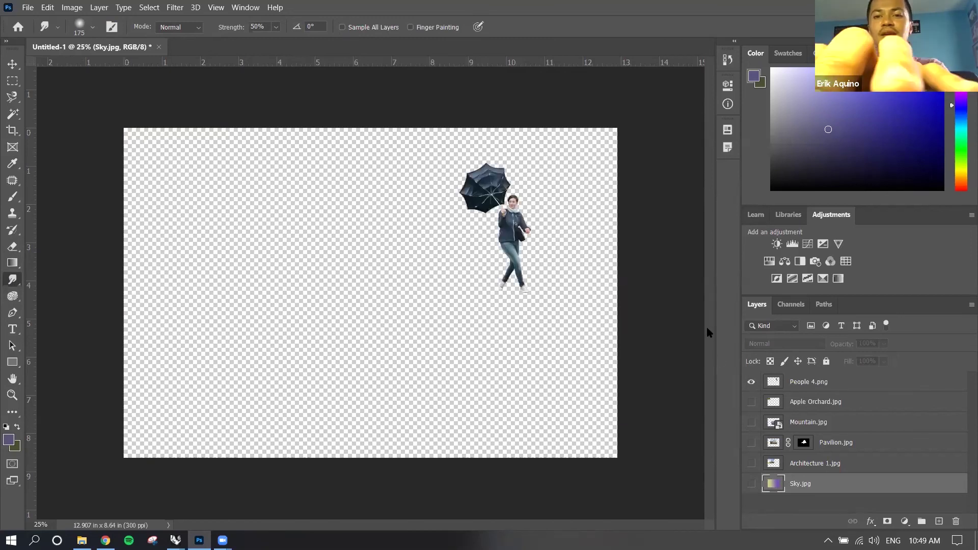
pyautogui.click(12, 395)
pyautogui.moveTo(492, 209); pyautogui.dragTo(502, 217)
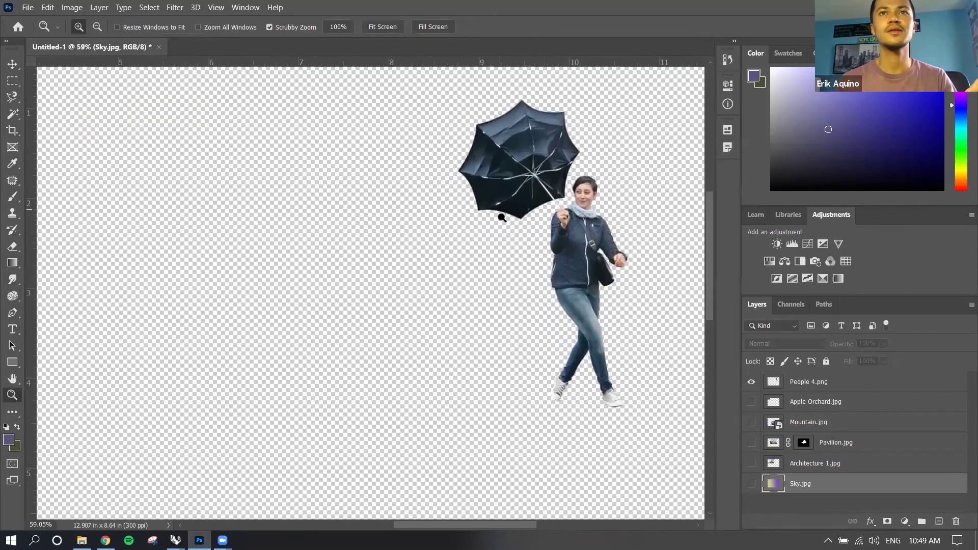
# Blur the woman and umbrella on the People 4.png layer using the Blur Tool at size 1200 and 100% strength.
pyautogui.click(12, 279)
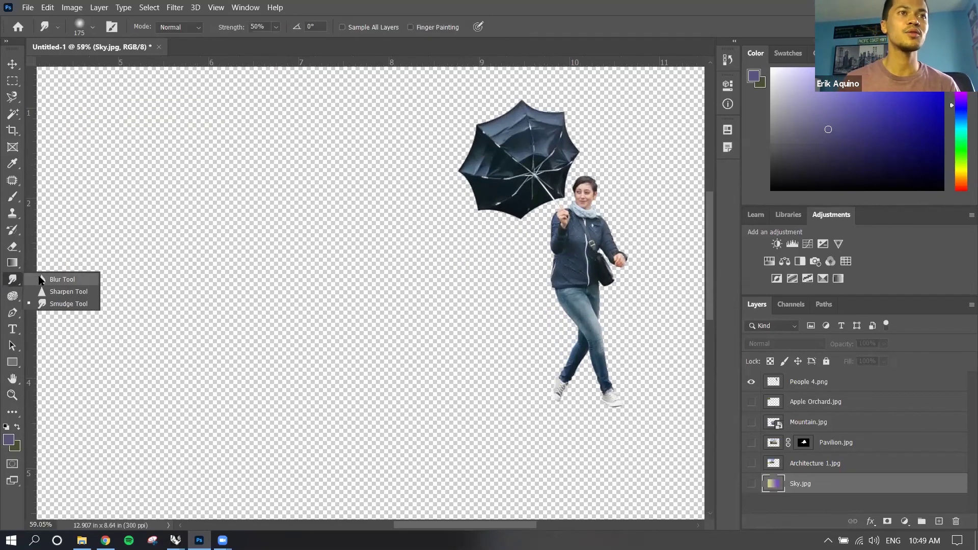
pyautogui.click(72, 281)
pyautogui.click(841, 383)
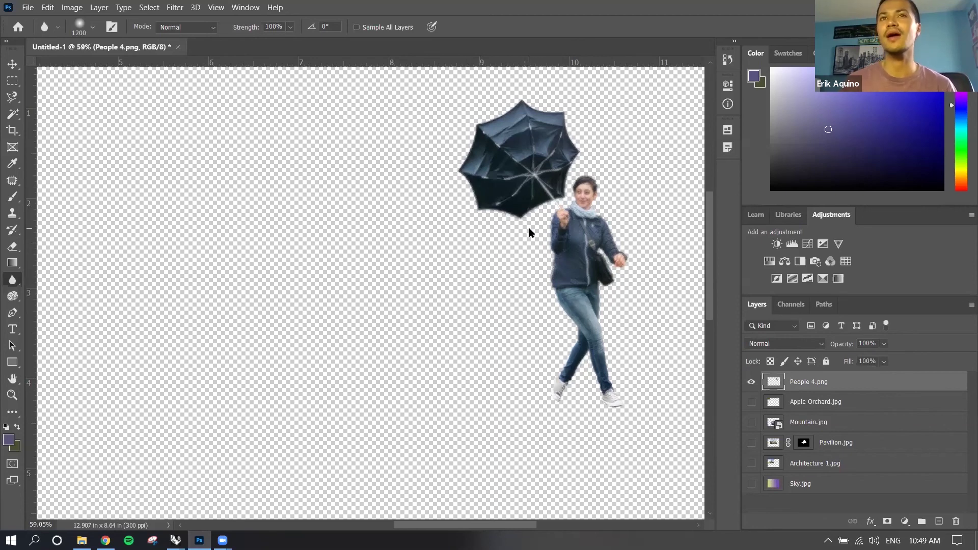
pyautogui.hotkey('ctrl', '-')
pyautogui.hotkey('ctrl', '-')
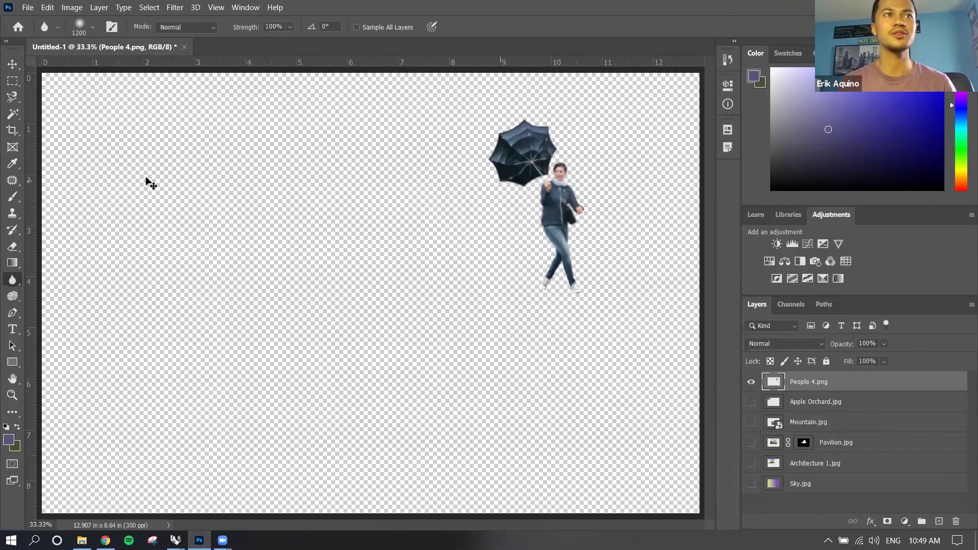
# Restore the blurred woman and umbrella on People 4.png with the History Brush, using an earlier history state as the source.
pyautogui.click(9, 233)
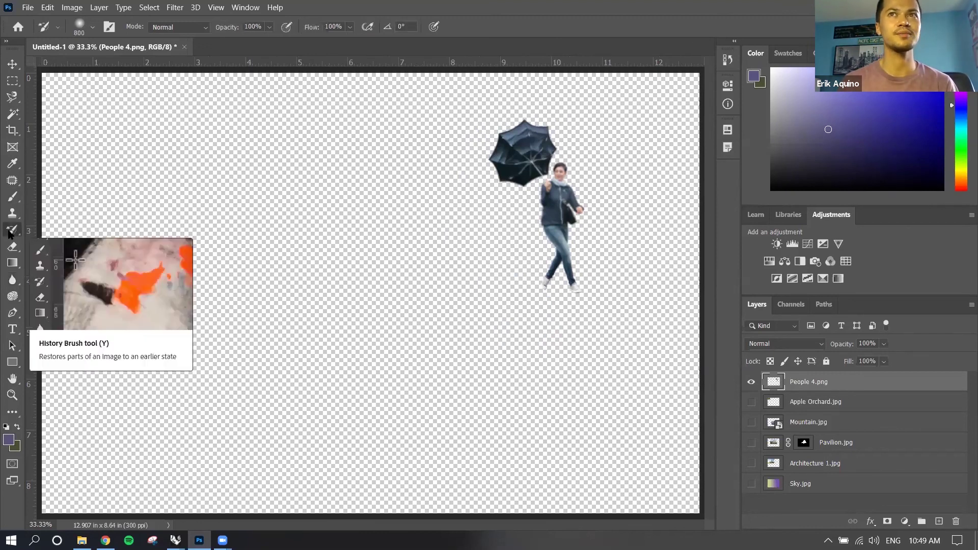
pyautogui.click(729, 61)
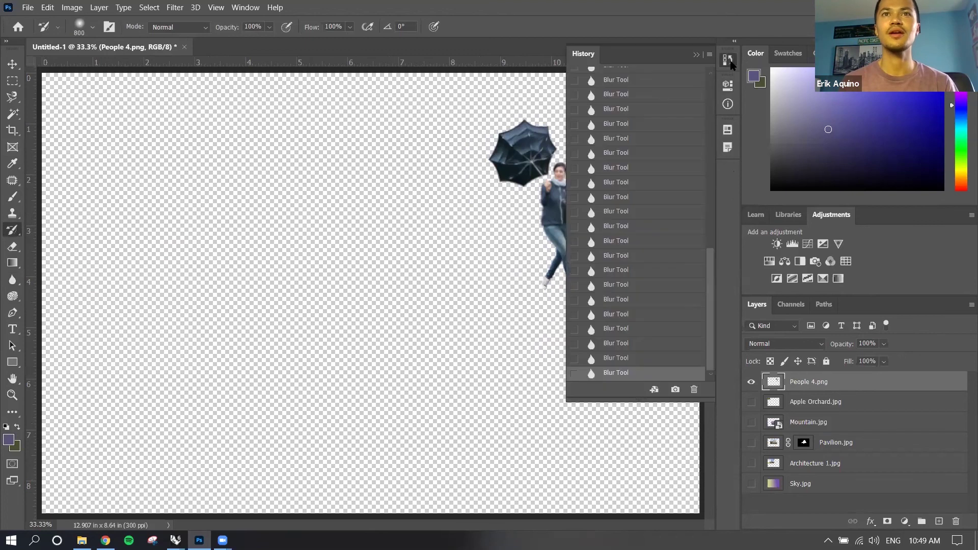
pyautogui.scroll(6, 665, 162)
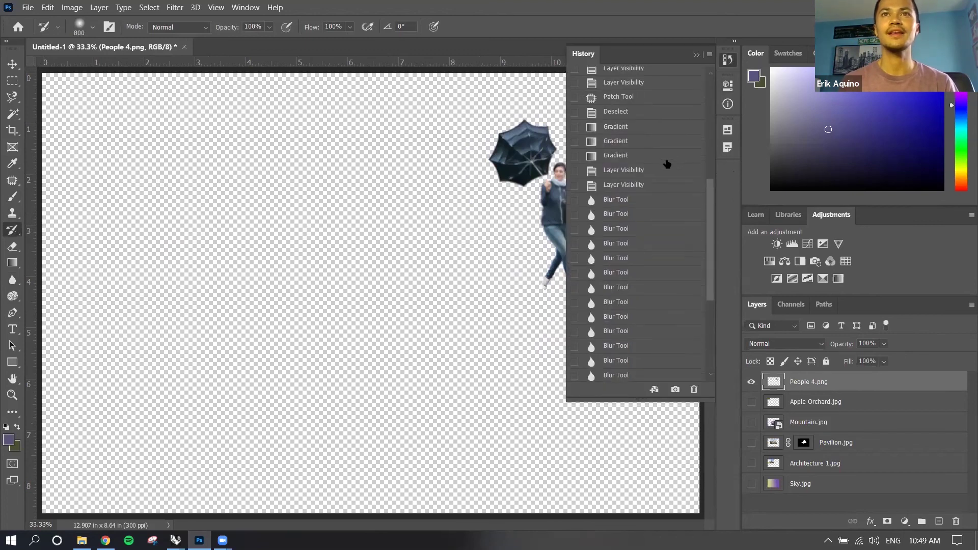
pyautogui.scroll(3, 666, 166)
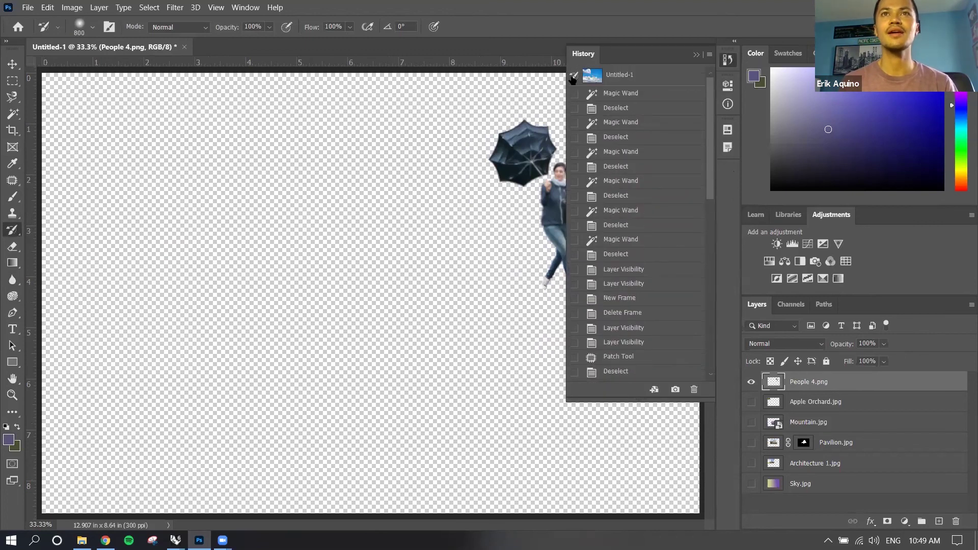
pyautogui.scroll(-5, 584, 266)
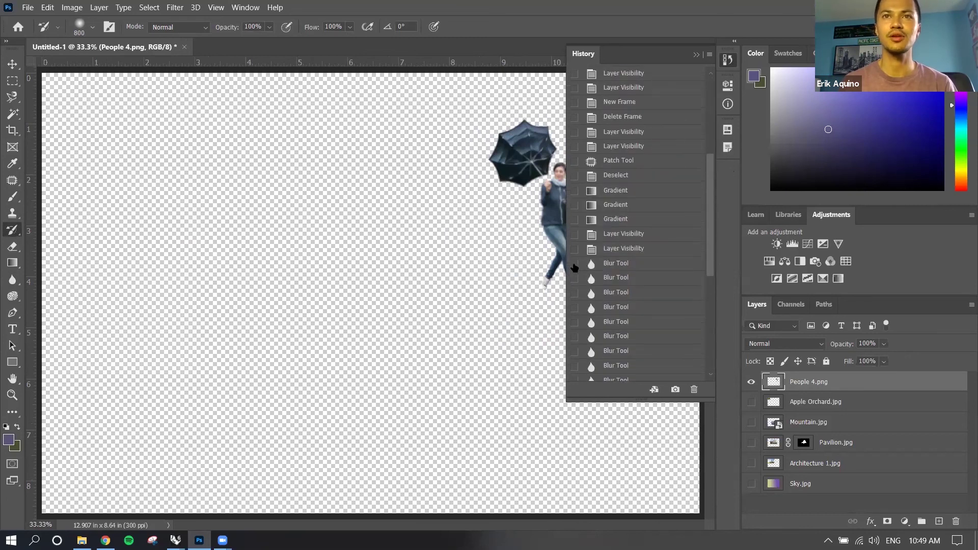
pyautogui.click(729, 61)
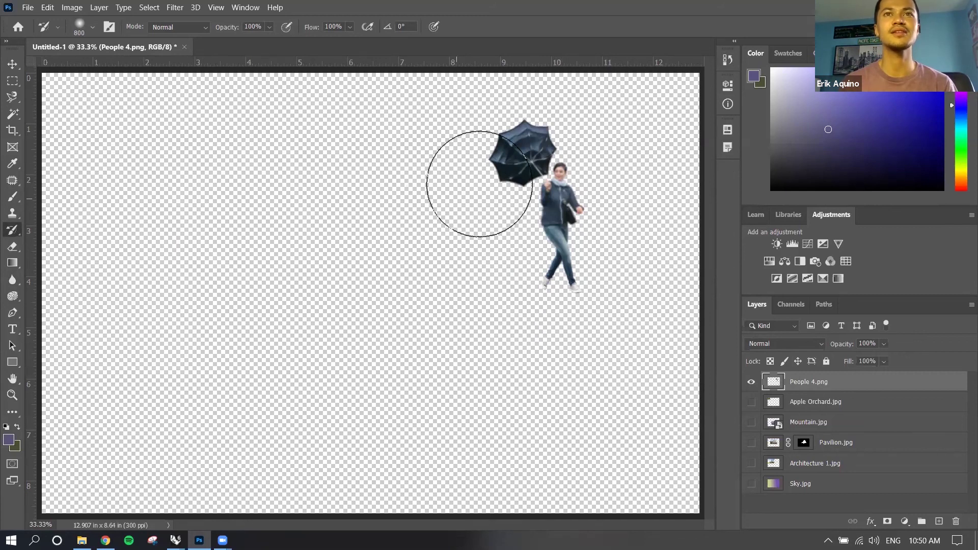
pyautogui.click(727, 59)
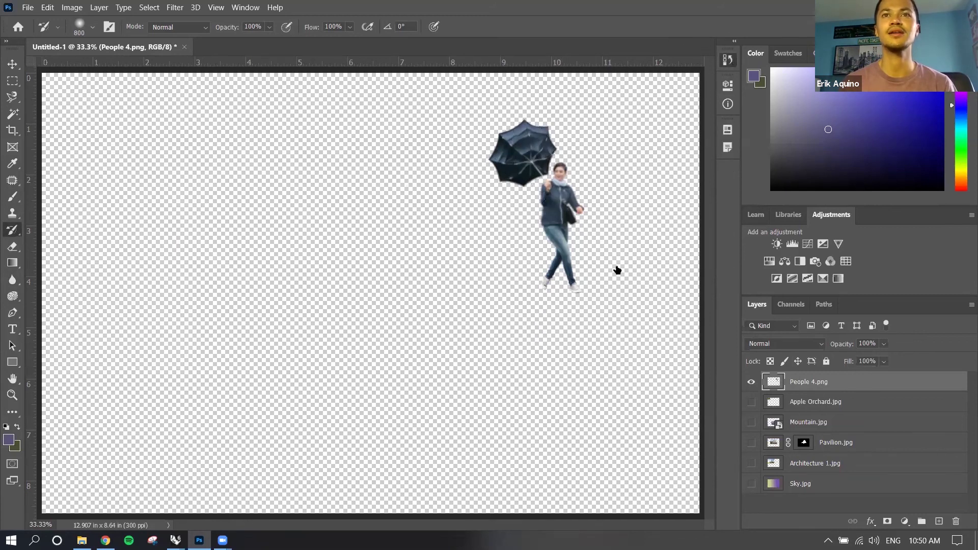
pyautogui.click(727, 60)
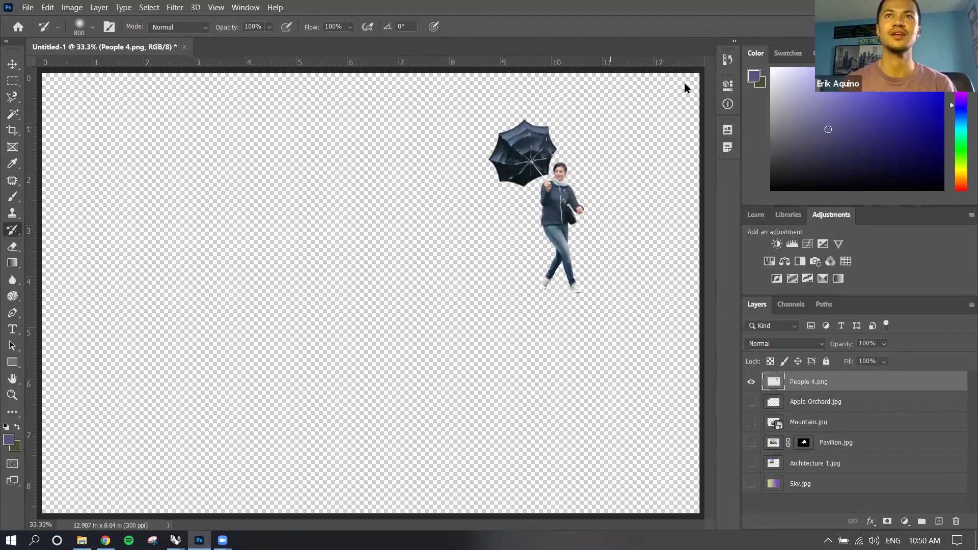
# Set a history state from before the Blur Tool strokes as the source for the History Brush.
pyautogui.click(727, 60)
pyautogui.scroll(4, 631, 239)
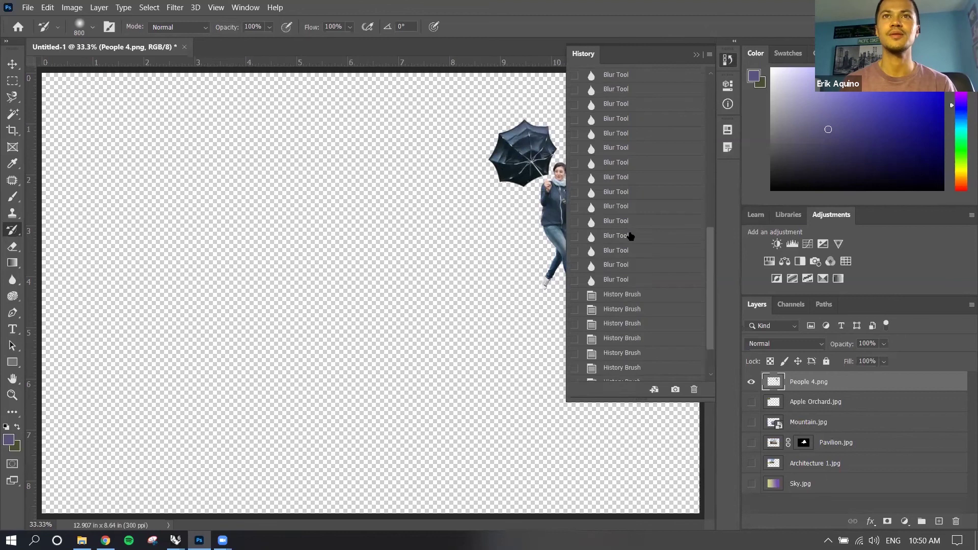
pyautogui.scroll(2, 630, 239)
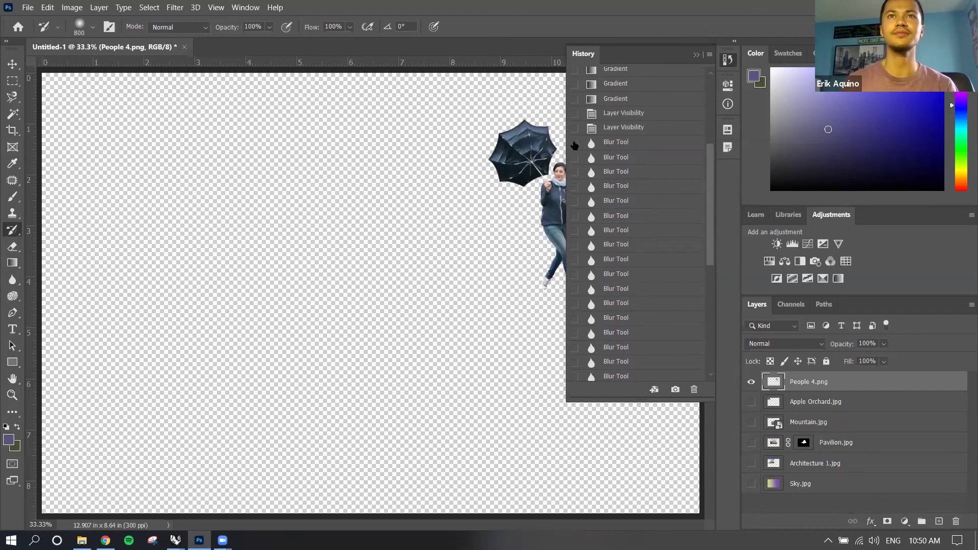
pyautogui.moveTo(710, 160); pyautogui.dragTo(710, 93)
pyautogui.click(575, 77)
pyautogui.click(726, 60)
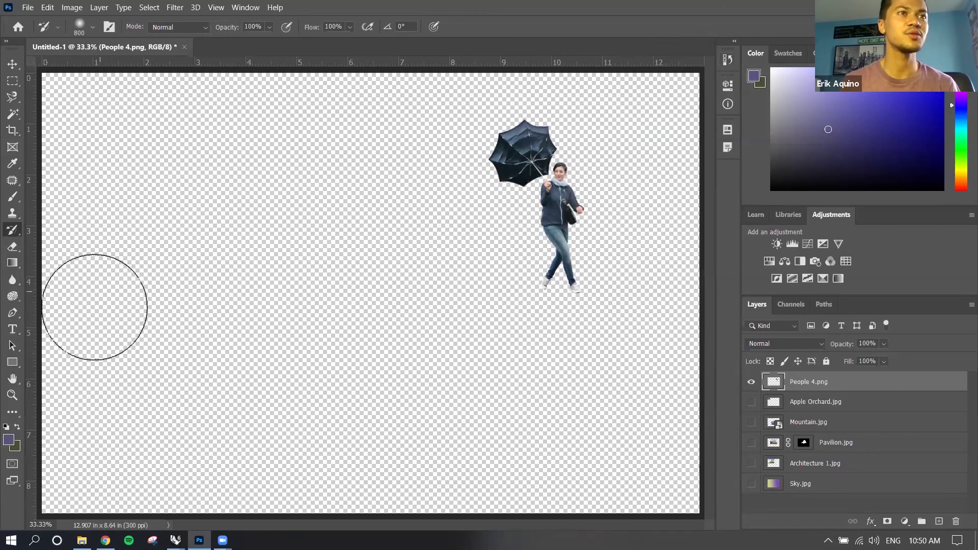
# Choose the Sponge Tool, hide the People 4.png layer and show the Pavilion.jpg layer in close view.
pyautogui.click(11, 301)
pyautogui.rightClick(11, 300)
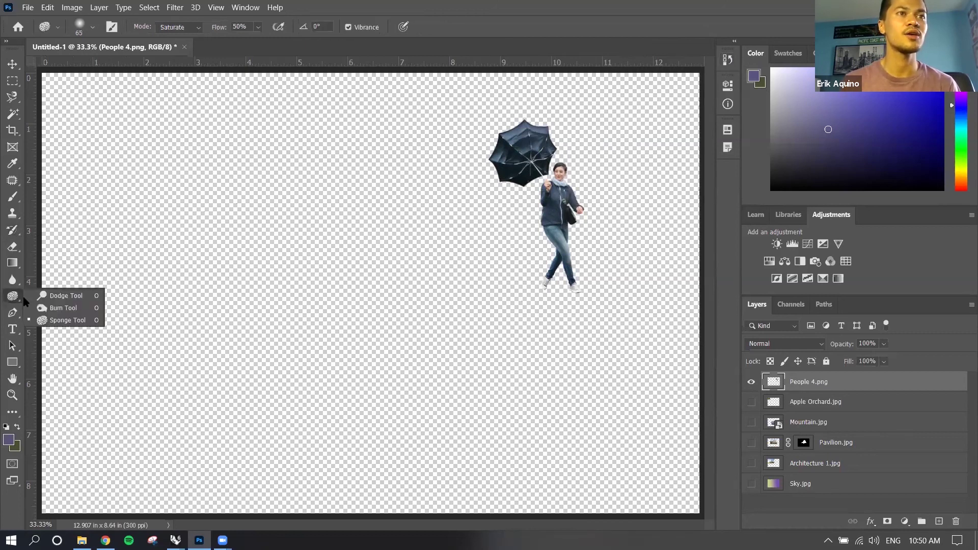
pyautogui.click(64, 320)
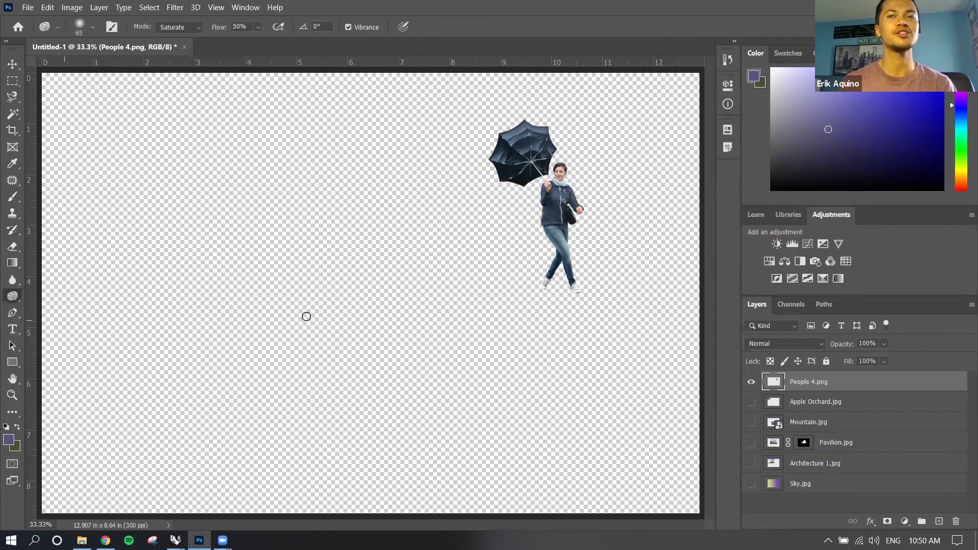
pyautogui.click(751, 383)
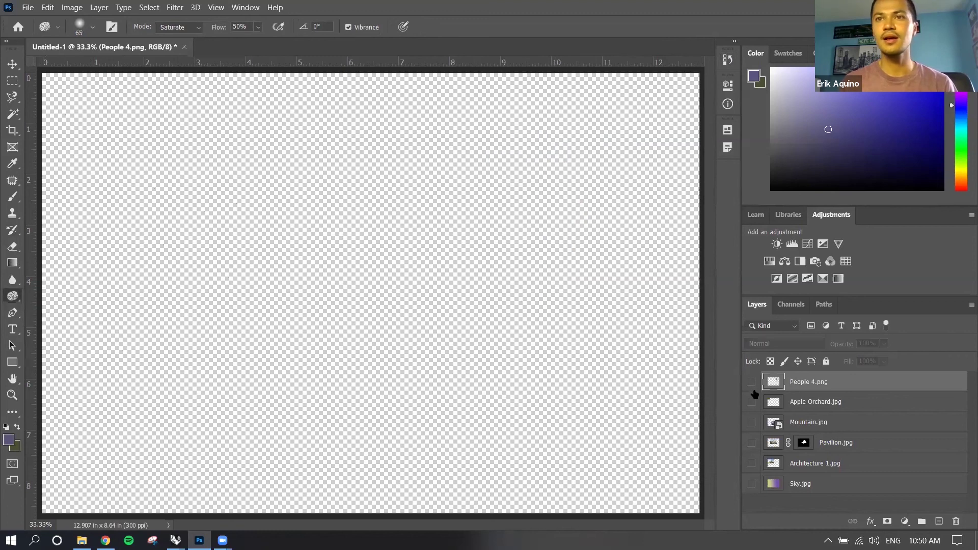
pyautogui.click(752, 443)
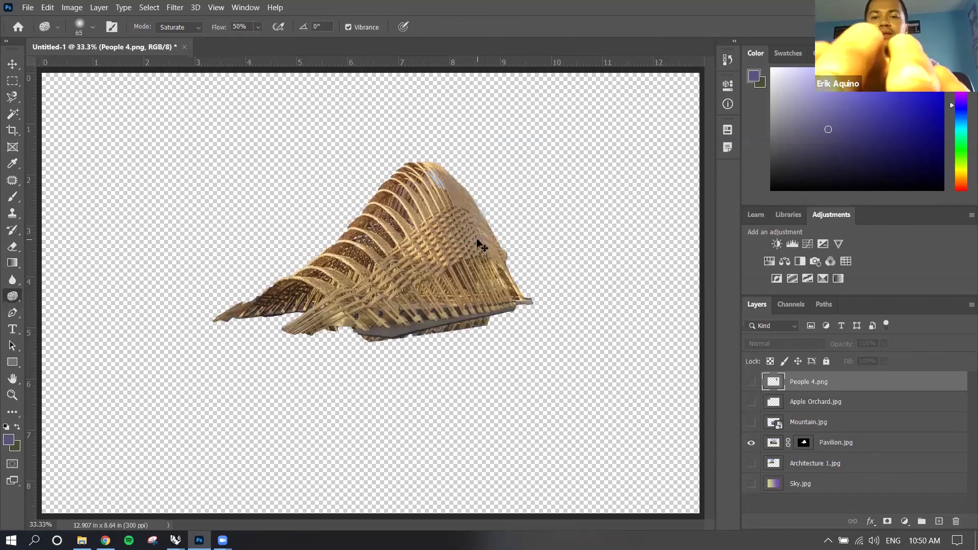
pyautogui.scroll(2, 478, 243)
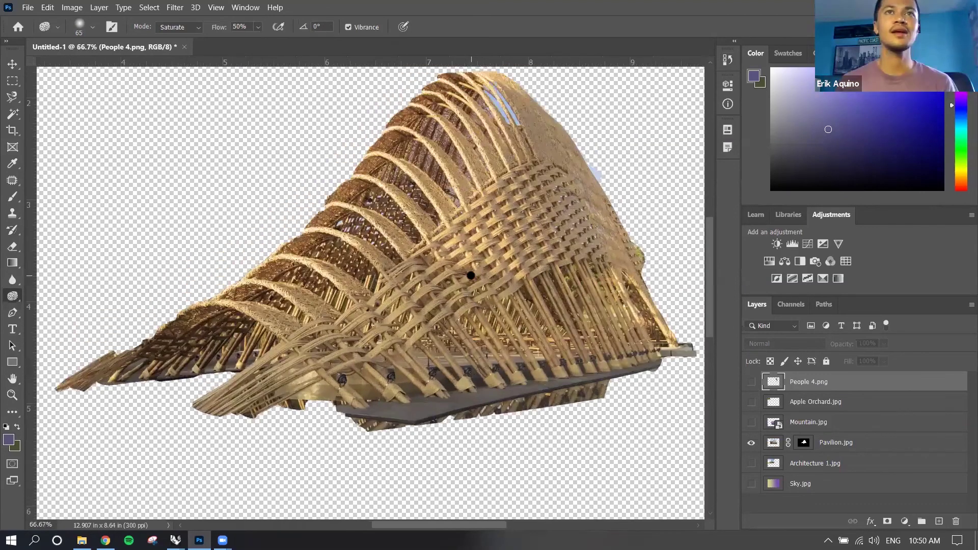
# Lighten the pavilion's woven bamboo surface on the Pavilion.jpg layer with the Dodge Tool, using Midtones at 50% exposure.
pyautogui.rightClick(16, 297)
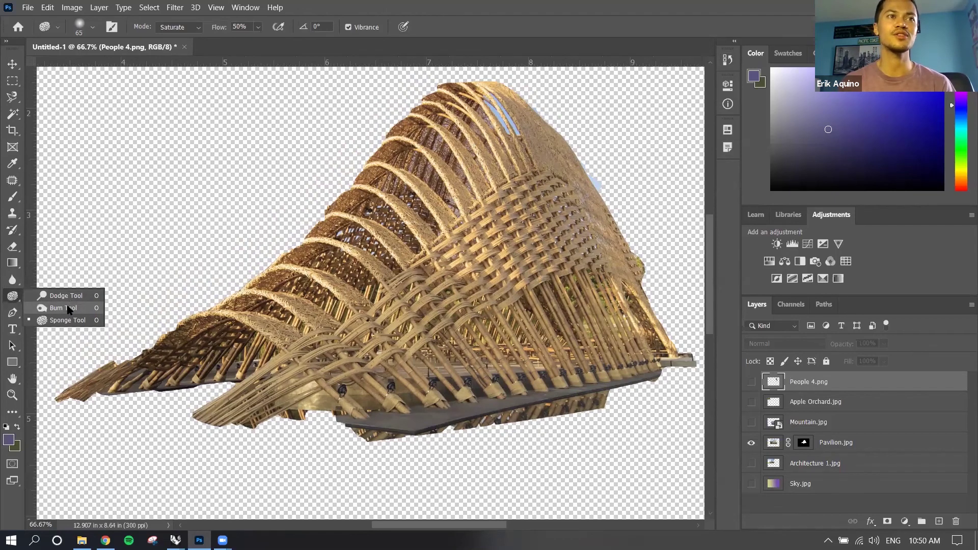
pyautogui.click(65, 296)
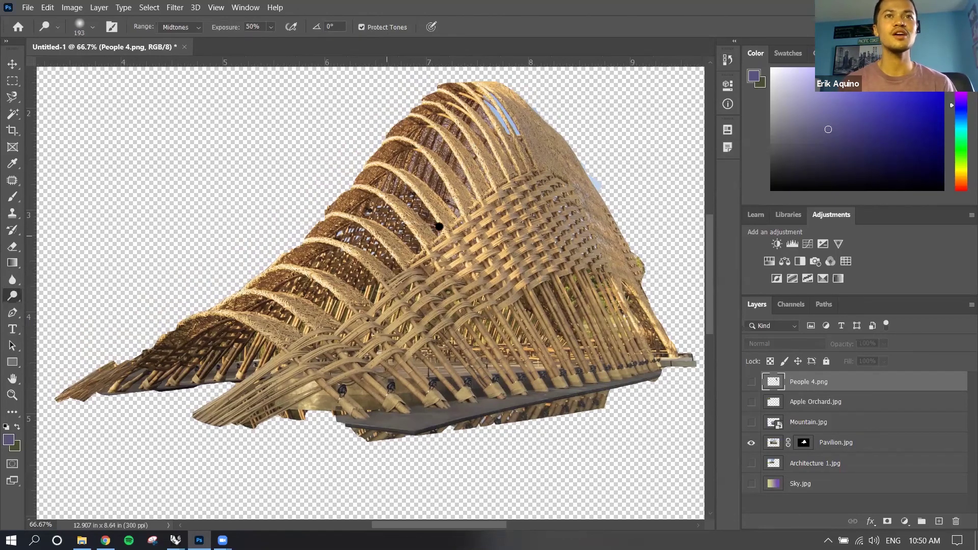
pyautogui.click(879, 444)
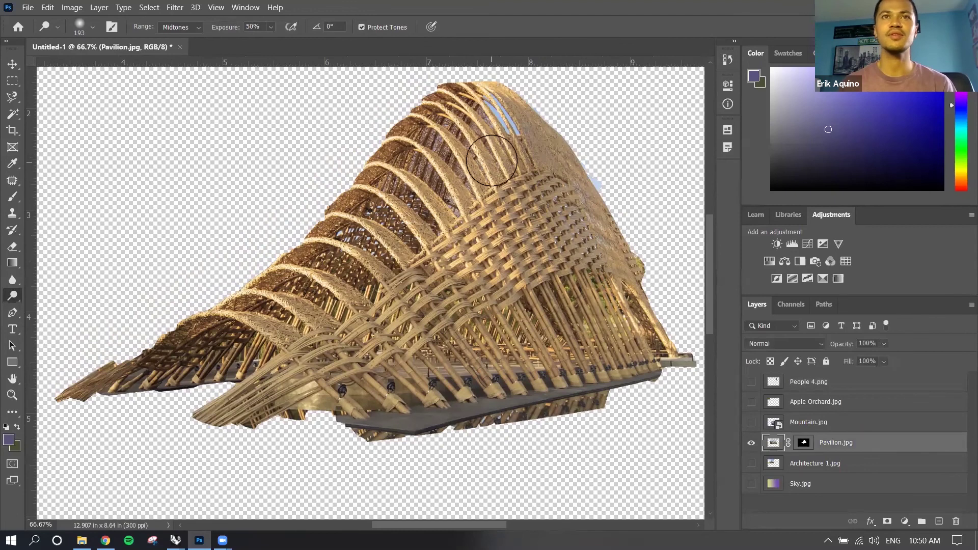
pyautogui.moveTo(515, 149)
pyautogui.mouseDown()
pyautogui.moveTo(582, 205)
pyautogui.moveTo(582, 222)
pyautogui.moveTo(529, 158)
pyautogui.moveTo(613, 276)
pyautogui.moveTo(543, 219)
pyautogui.moveTo(520, 234)
pyautogui.moveTo(521, 163)
pyautogui.moveTo(503, 165)
pyautogui.moveTo(456, 211)
pyautogui.moveTo(505, 244)
pyautogui.moveTo(341, 352)
pyautogui.moveTo(297, 341)
pyautogui.mouseUp()
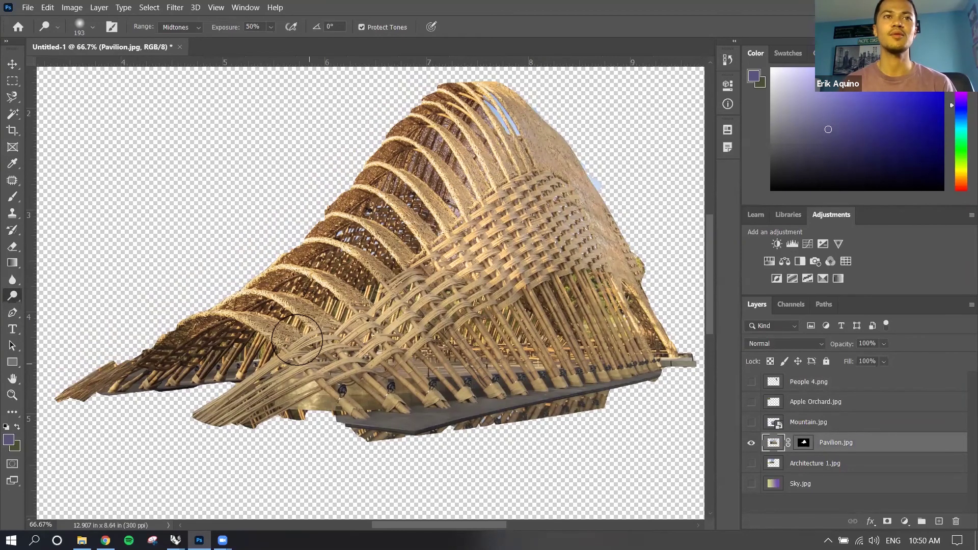
# Darken the shaded interior between the pavilion's curved ribs with the Burn Tool, using Midtones at 50% exposure.
pyautogui.rightClick(14, 295)
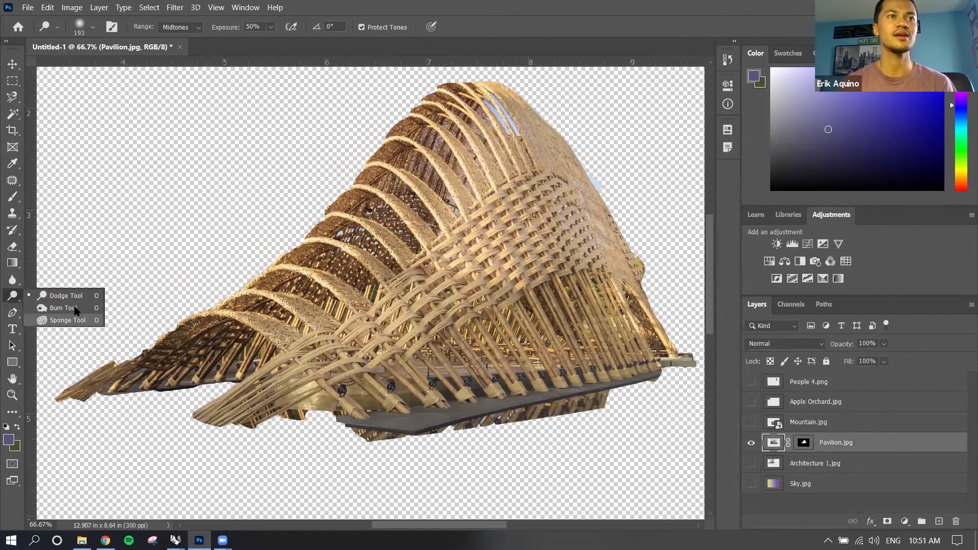
pyautogui.click(56, 307)
pyautogui.moveTo(385, 192)
pyautogui.mouseDown()
pyautogui.moveTo(421, 139)
pyautogui.moveTo(402, 157)
pyautogui.moveTo(446, 117)
pyautogui.moveTo(457, 155)
pyautogui.moveTo(429, 188)
pyautogui.moveTo(340, 229)
pyautogui.moveTo(335, 259)
pyautogui.moveTo(209, 332)
pyautogui.moveTo(176, 364)
pyautogui.moveTo(240, 348)
pyautogui.moveTo(369, 277)
pyautogui.moveTo(444, 206)
pyautogui.moveTo(483, 102)
pyautogui.moveTo(484, 156)
pyautogui.mouseUp()
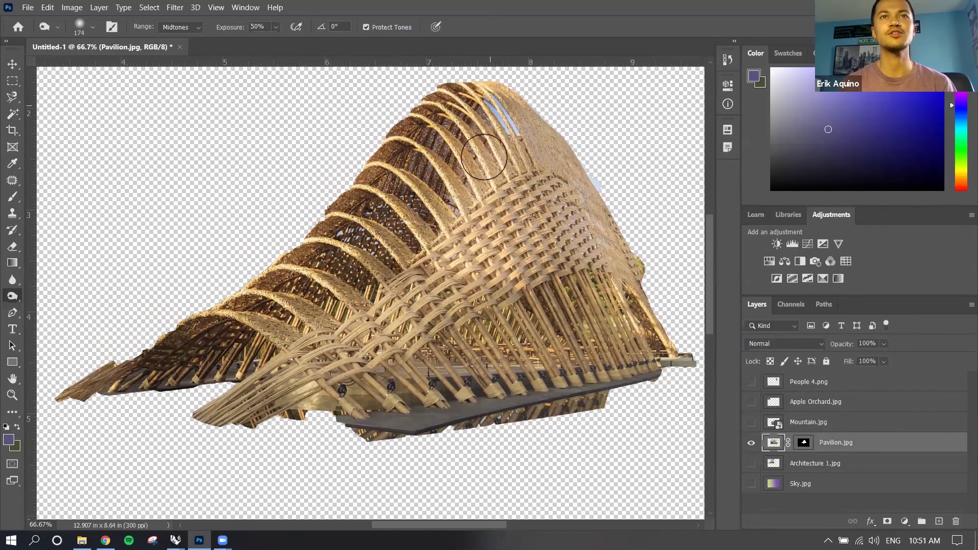
# Saturate the pavilion's woven front surface with the Sponge Tool in Saturate mode at 50% flow, enlarging the brush to 150.
pyautogui.rightClick(9, 298)
pyautogui.click(50, 325)
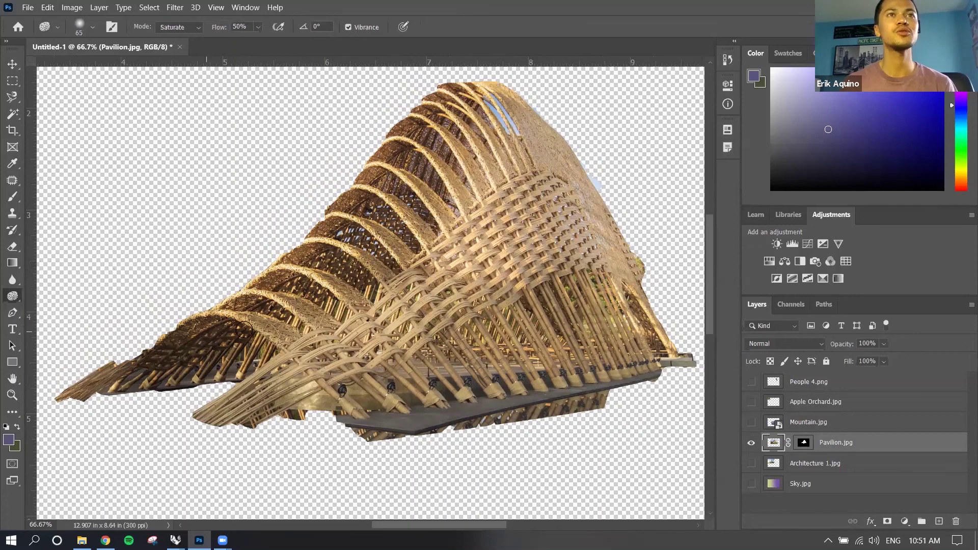
pyautogui.click(195, 32)
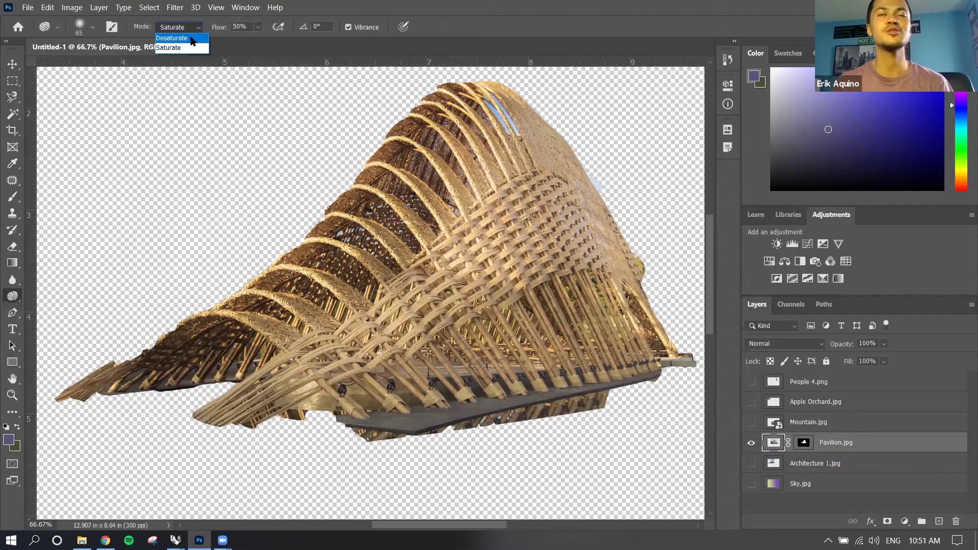
pyautogui.click(190, 47)
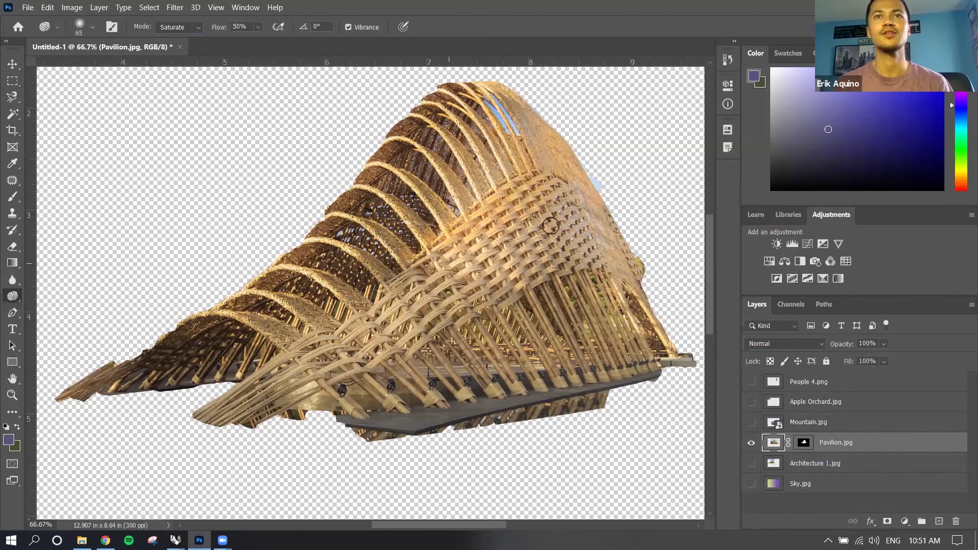
pyautogui.press(']')
pyautogui.press(']')
pyautogui.press(']')
pyautogui.press(']')
pyautogui.press(']')
pyautogui.press(']')
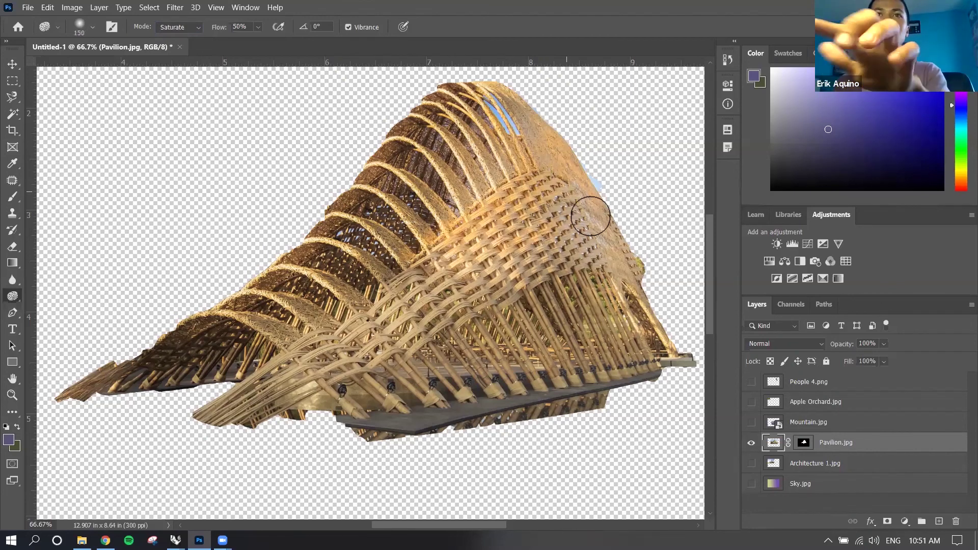
pyautogui.moveTo(519, 257)
pyautogui.mouseDown()
pyautogui.moveTo(384, 305)
pyautogui.moveTo(281, 387)
pyautogui.moveTo(533, 287)
pyautogui.moveTo(585, 239)
pyautogui.moveTo(487, 129)
pyautogui.moveTo(508, 158)
pyautogui.mouseUp()
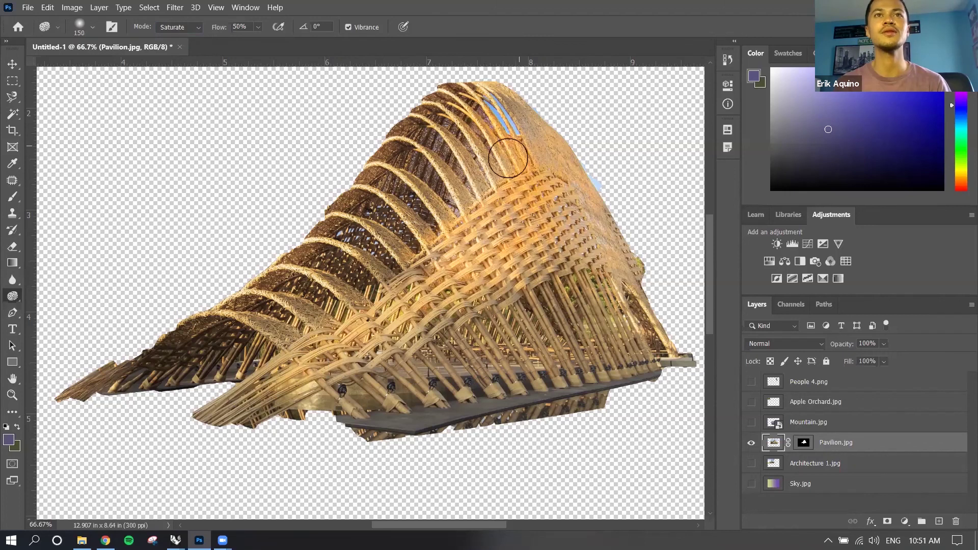
# Desaturate the pavilion's dark ribbed interior with the Sponge Tool in Desaturate mode.
pyautogui.click(196, 29)
pyautogui.click(198, 44)
pyautogui.moveTo(403, 186)
pyautogui.mouseDown()
pyautogui.moveTo(408, 164)
pyautogui.moveTo(368, 245)
pyautogui.moveTo(332, 281)
pyautogui.moveTo(267, 323)
pyautogui.moveTo(165, 366)
pyautogui.moveTo(209, 358)
pyautogui.moveTo(344, 293)
pyautogui.moveTo(337, 298)
pyautogui.moveTo(431, 221)
pyautogui.mouseUp()
pyautogui.moveTo(390, 252)
pyautogui.mouseDown()
pyautogui.moveTo(272, 324)
pyautogui.moveTo(148, 370)
pyautogui.moveTo(374, 254)
pyautogui.moveTo(411, 172)
pyautogui.moveTo(455, 163)
pyautogui.mouseUp()
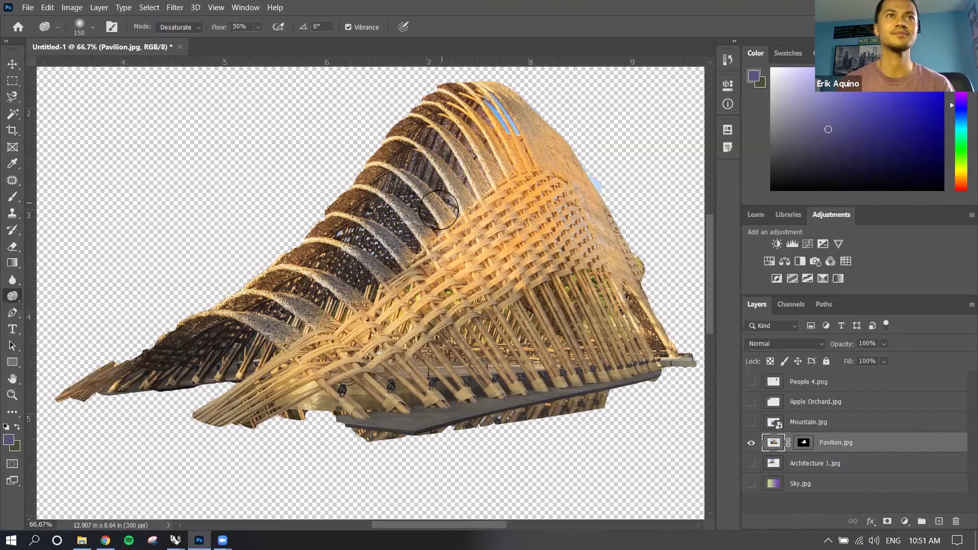
# Draw a curved freeform path over the middle of the pavilion with the Pen Tool in Path mode.
pyautogui.click(13, 313)
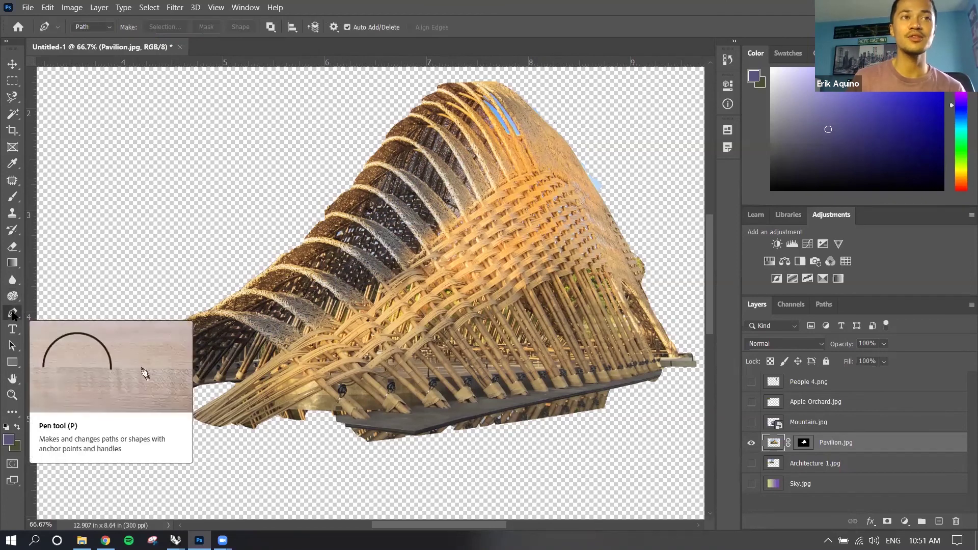
pyautogui.click(460, 191)
pyautogui.moveTo(365, 192); pyautogui.dragTo(417, 312)
pyautogui.moveTo(490, 286); pyautogui.dragTo(454, 207)
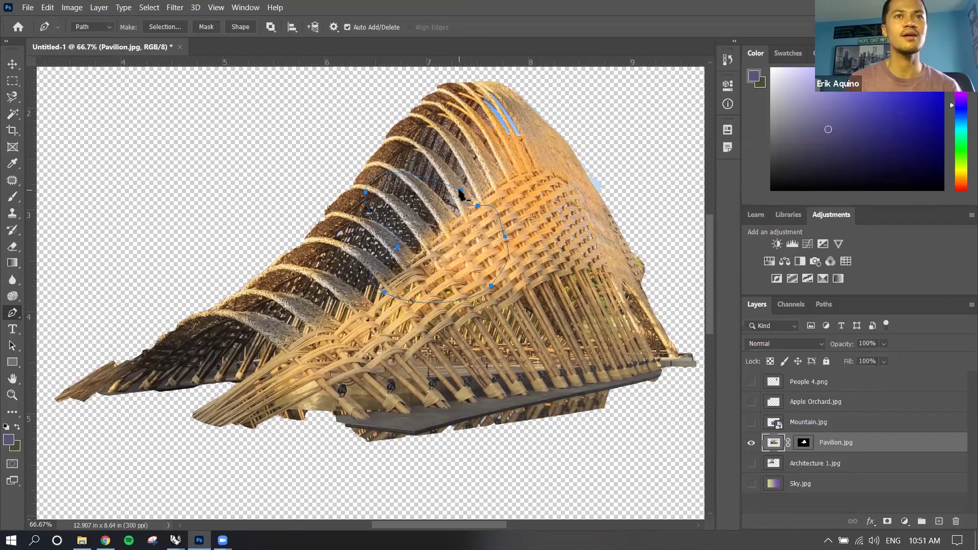
# Try creating a vector mask on the Pavilion.jpg layer from the pen path, and undo it.
pyautogui.rightClick(452, 216)
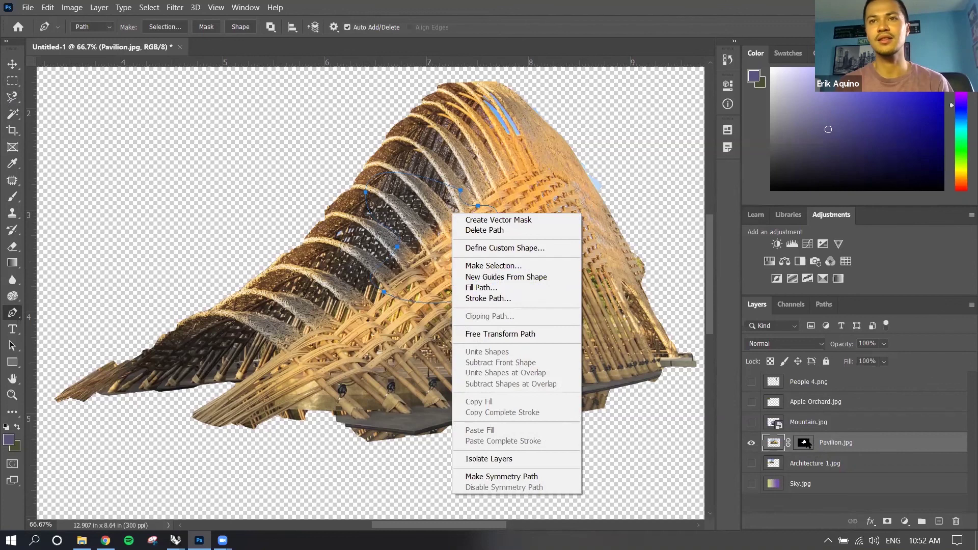
pyautogui.click(498, 220)
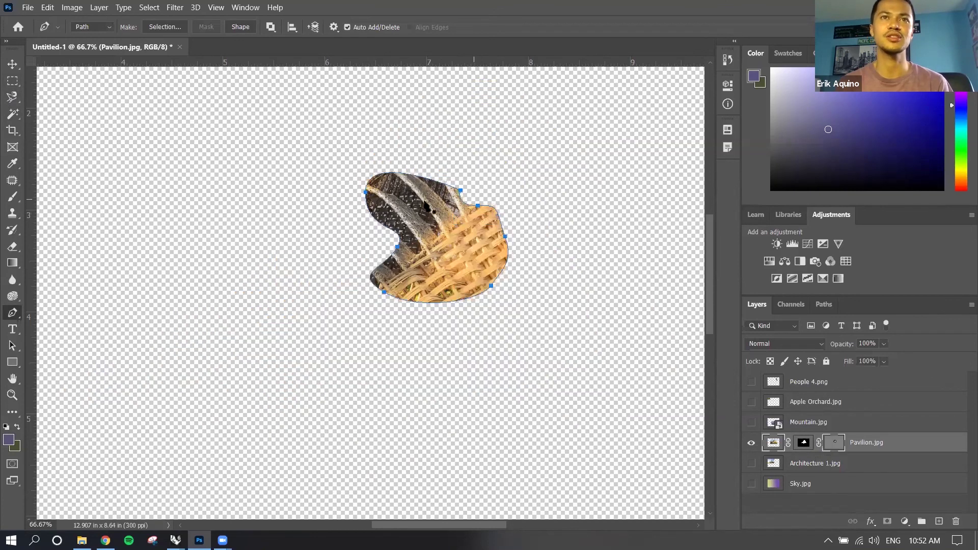
pyautogui.hotkey('ctrl', 'z')
pyautogui.keyDown('ctrl'); pyautogui.click(453, 208); pyautogui.keyUp('ctrl')
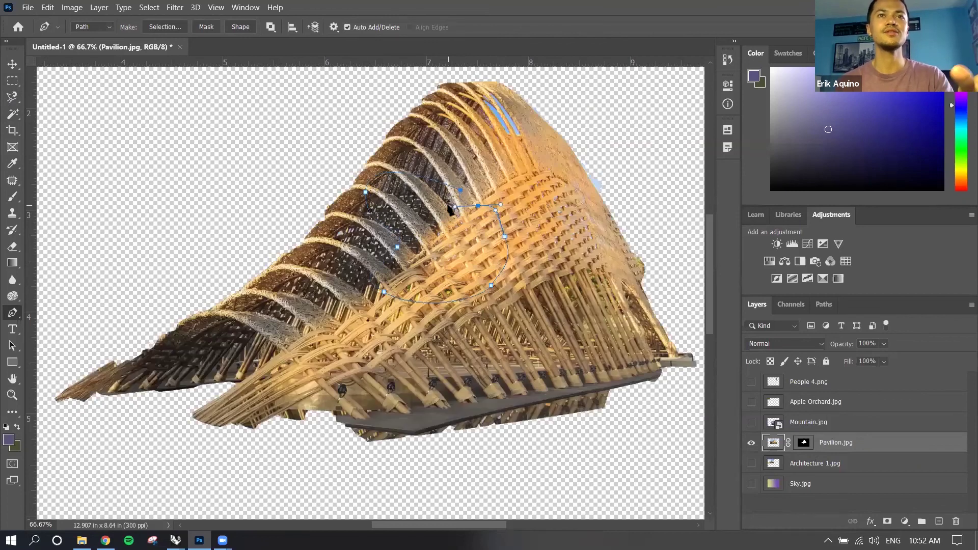
# Move the whole path off the pavilion into the empty area at its upper left using the Path Selection Tool.
pyautogui.click(13, 348)
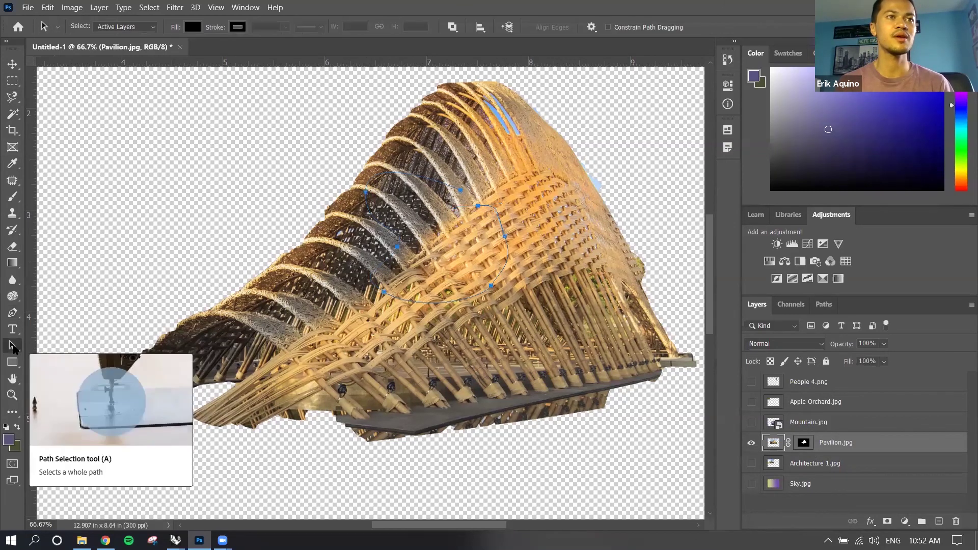
pyautogui.click(13, 348)
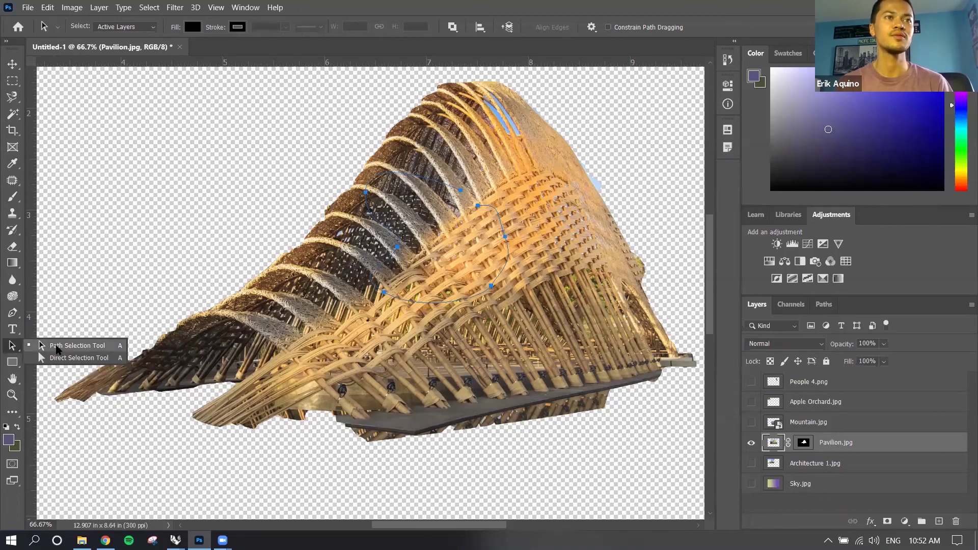
pyautogui.click(56, 350)
pyautogui.moveTo(400, 273); pyautogui.dragTo(184, 249)
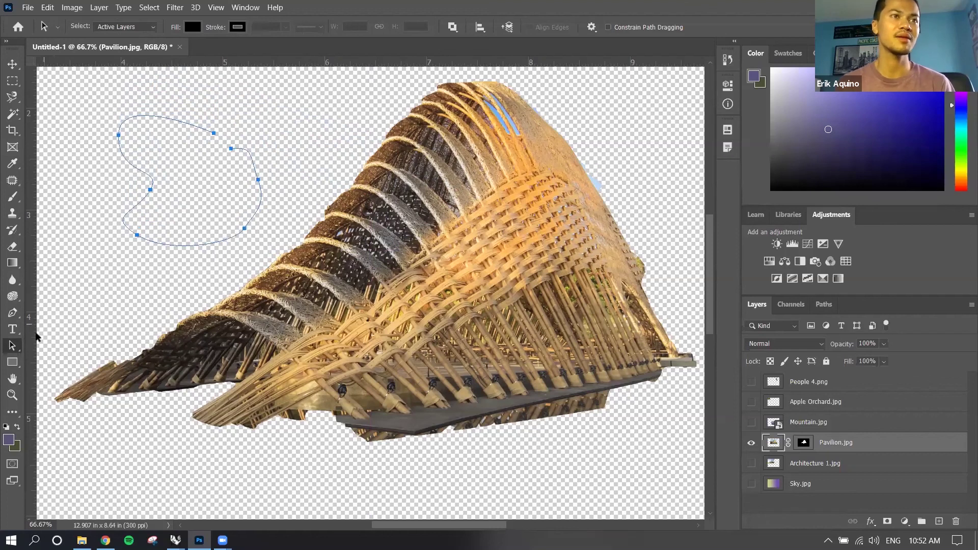
# Reshape the path's inner left curve by adjusting its anchor points and direction handles with the Direct Selection Tool.
pyautogui.click(13, 346)
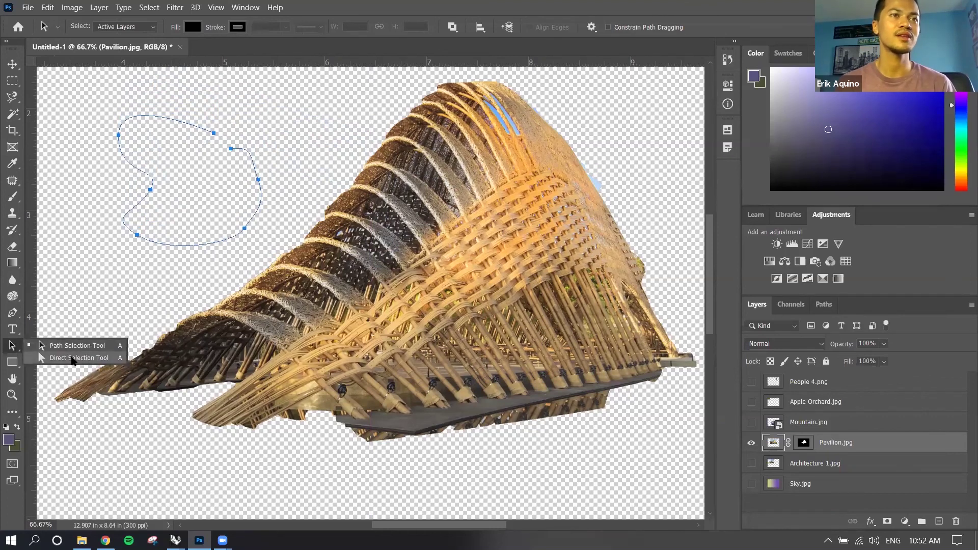
pyautogui.click(73, 358)
pyautogui.moveTo(138, 236); pyautogui.dragTo(148, 308)
pyautogui.moveTo(134, 261); pyautogui.dragTo(132, 281)
pyautogui.moveTo(121, 228); pyautogui.dragTo(108, 237)
pyautogui.click(146, 223)
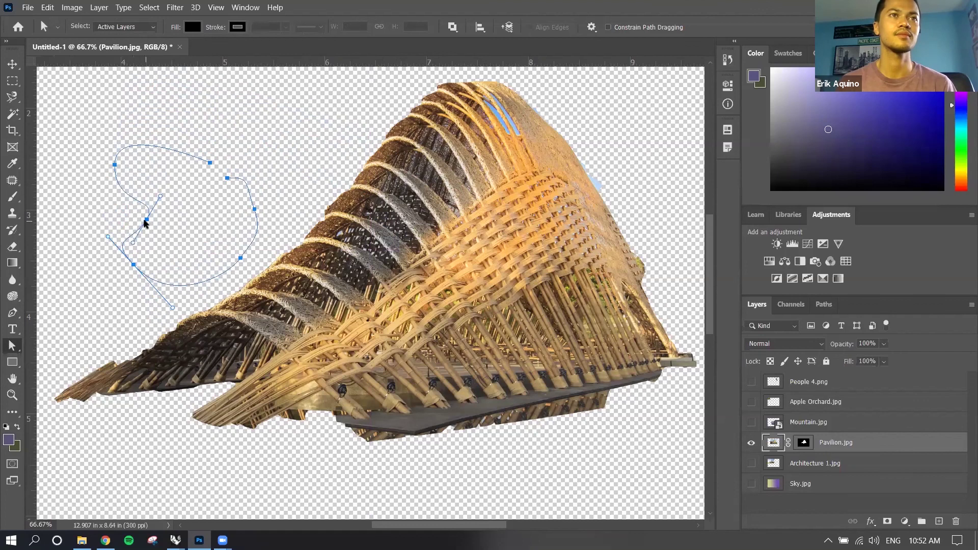
pyautogui.moveTo(160, 196); pyautogui.dragTo(125, 193)
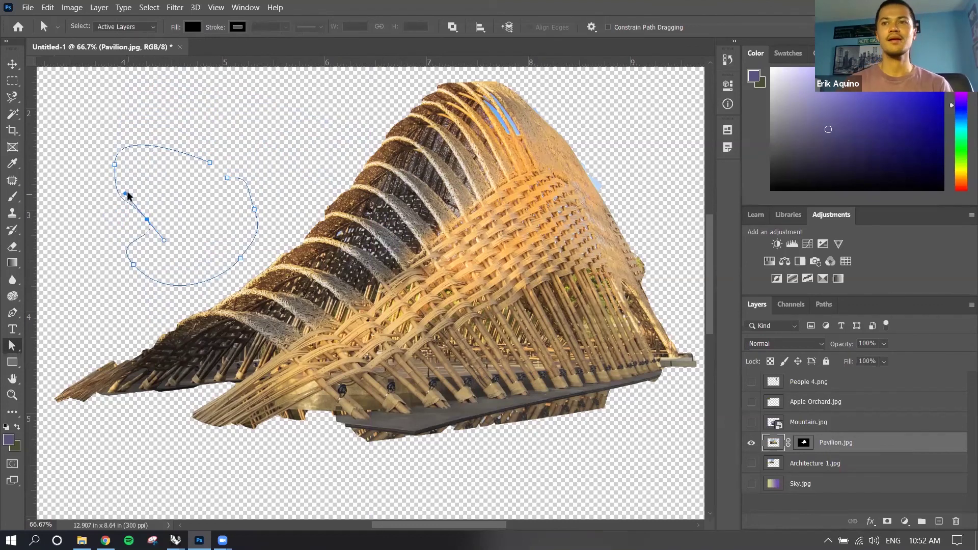
# Draw a purple rectangle shape about 516 by 441 px over the middle of the pavilion with the Rectangle Tool.
pyautogui.click(15, 362)
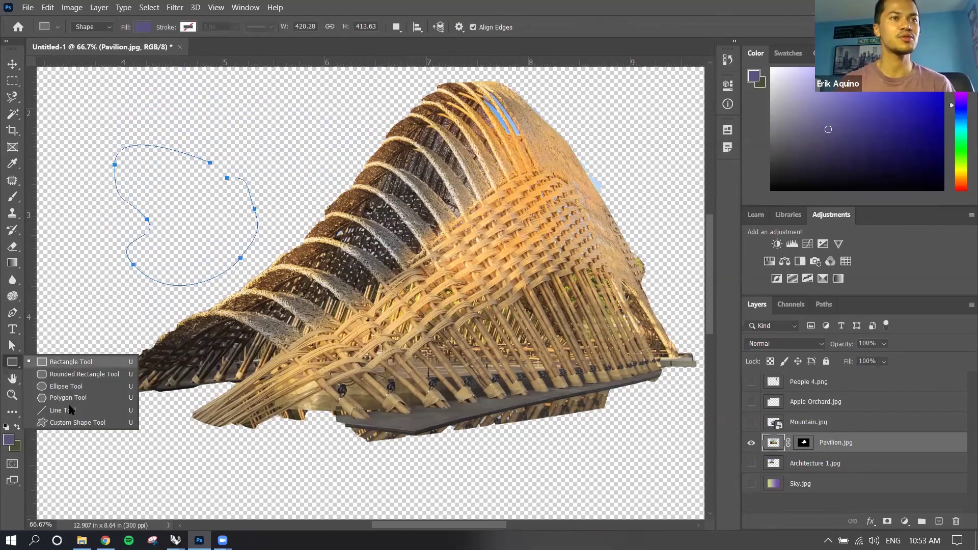
pyautogui.click(76, 363)
pyautogui.moveTo(340, 202); pyautogui.dragTo(516, 350)
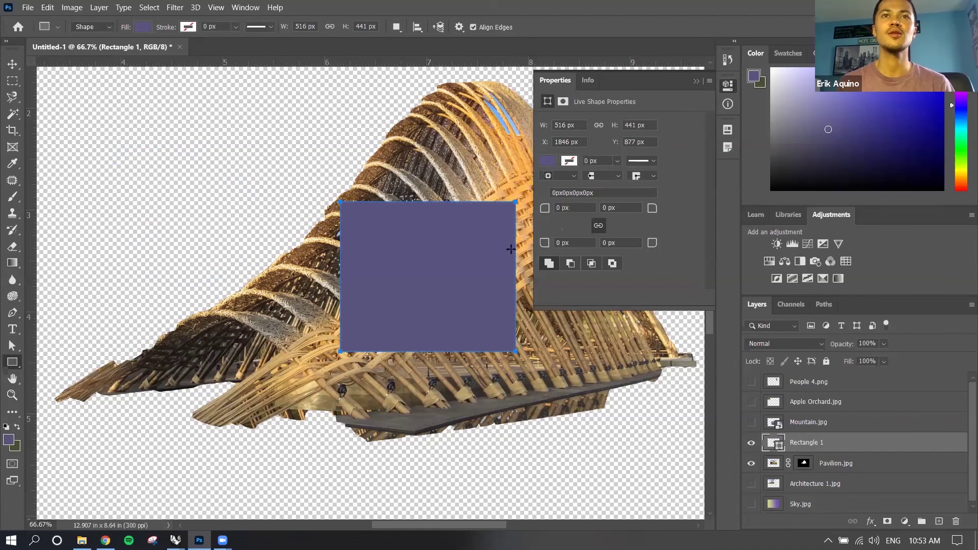
# Resize the purple rectangle shape to 200 px wide by 200 px high in its live shape properties.
pyautogui.click(580, 125)
pyautogui.write('200')
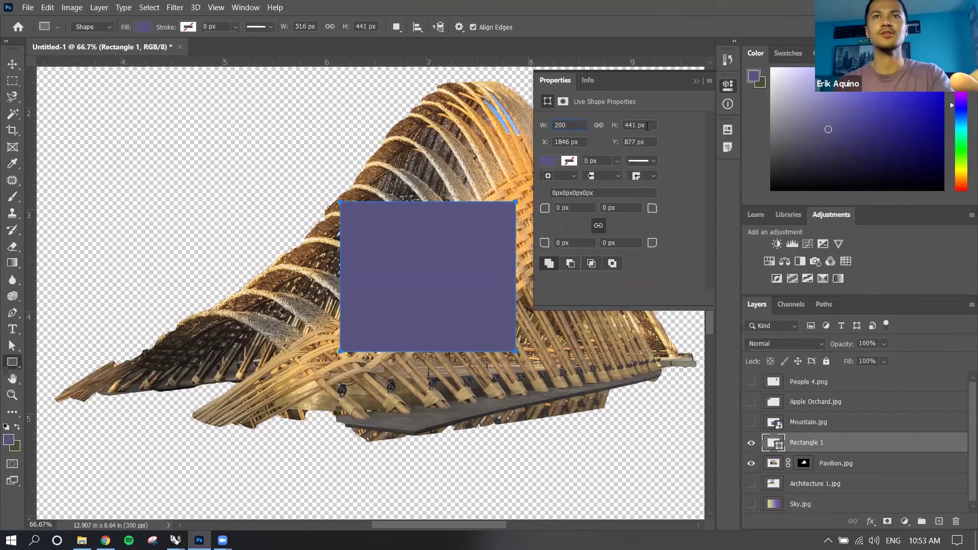
pyautogui.press('Tab')
pyautogui.write('200')
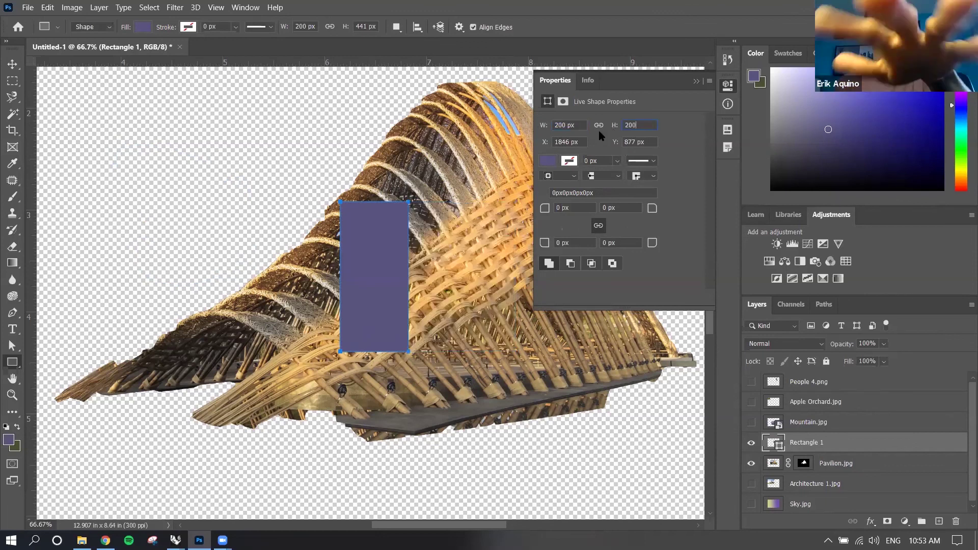
pyautogui.press('Return')
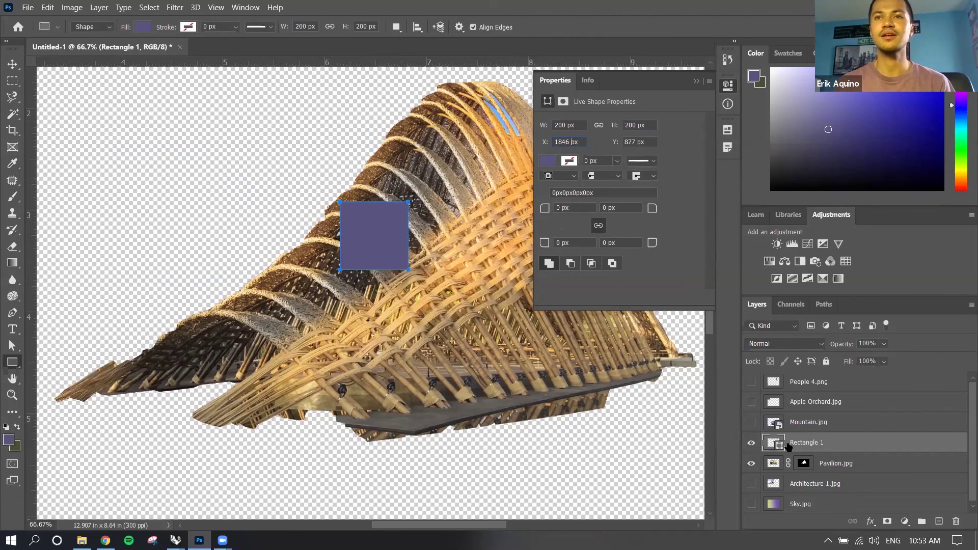
pyautogui.click(728, 87)
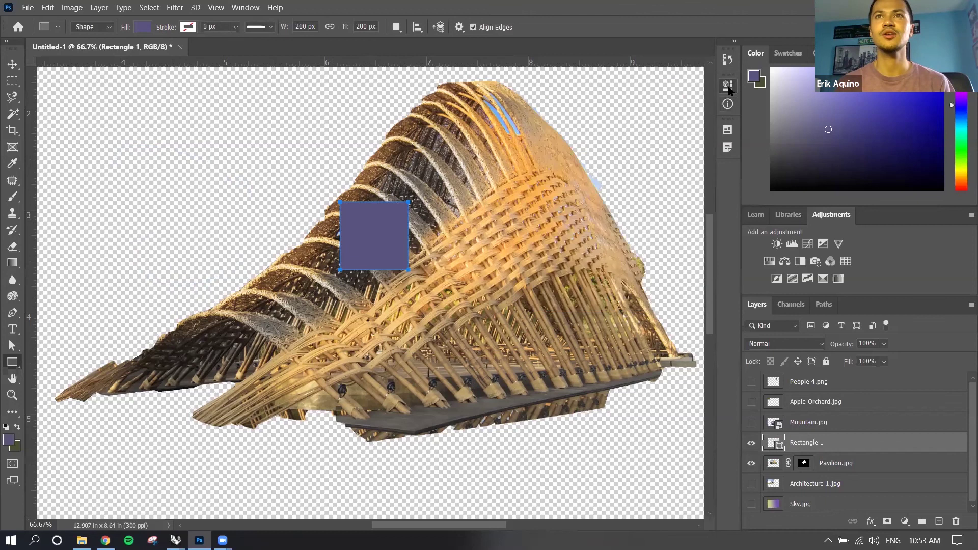
pyautogui.click(728, 87)
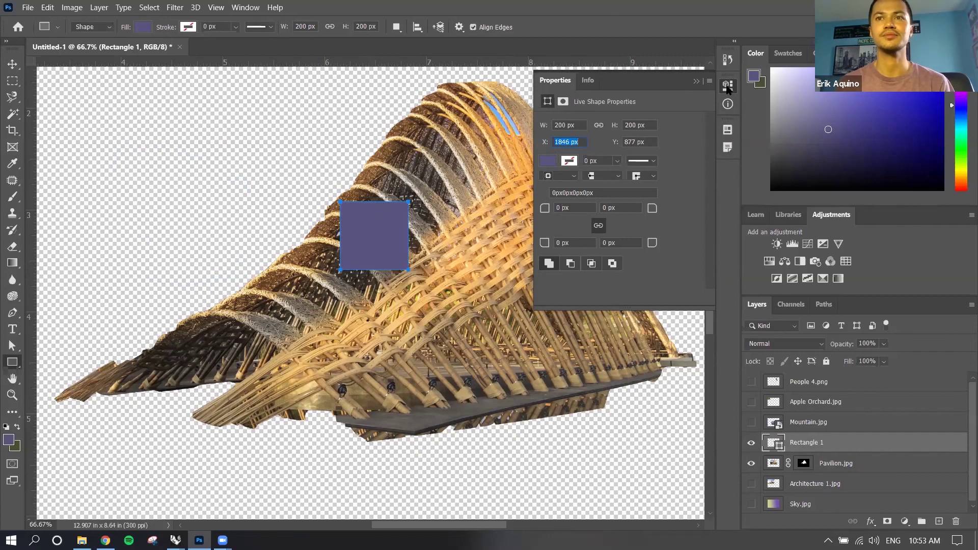
# Try rasterizing the Rectangle 1 shape layer, and undo the rasterization.
pyautogui.click(813, 443)
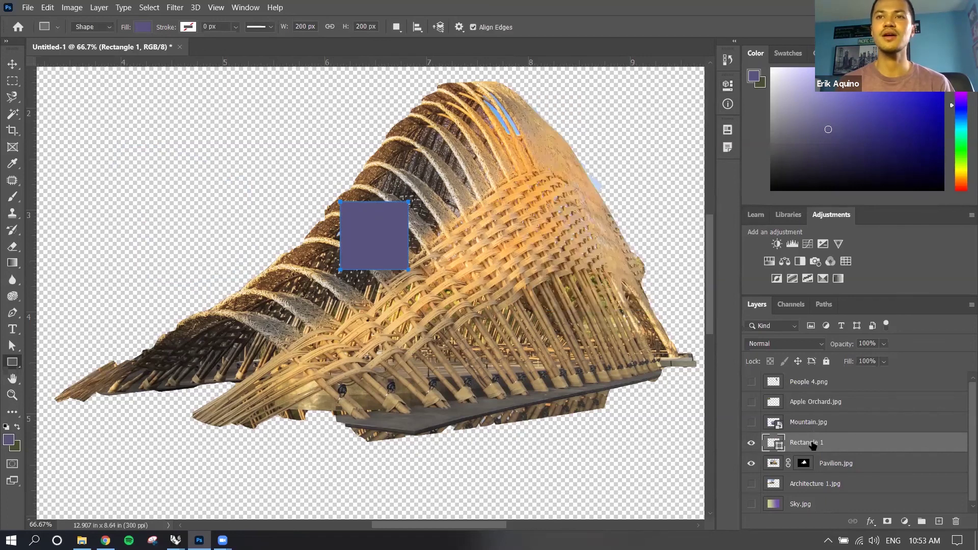
pyautogui.rightClick(813, 445)
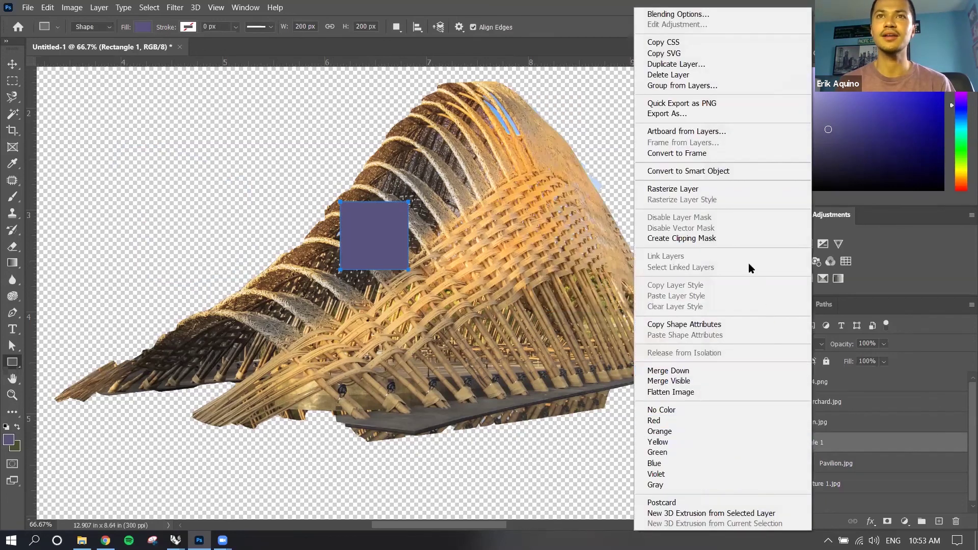
pyautogui.click(692, 192)
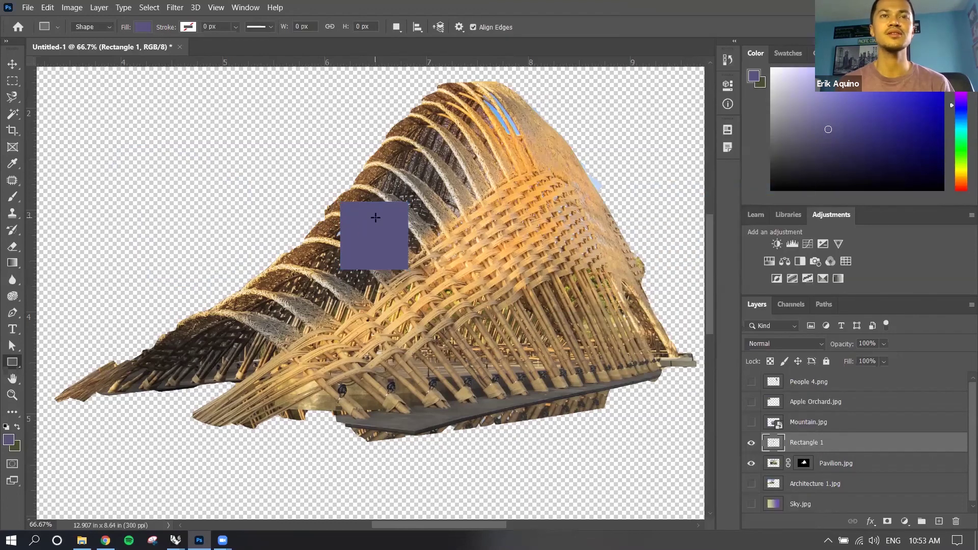
pyautogui.hotkey('ctrl', 'z')
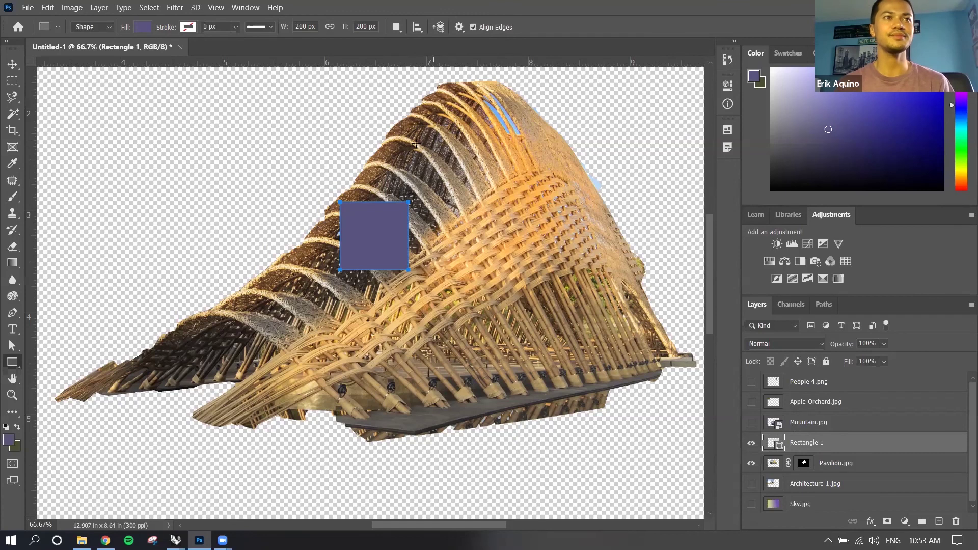
# Pan around the pavilion with the Hand Tool and turn the canvas view slightly counterclockwise with the Rotate View Tool.
pyautogui.click(12, 378)
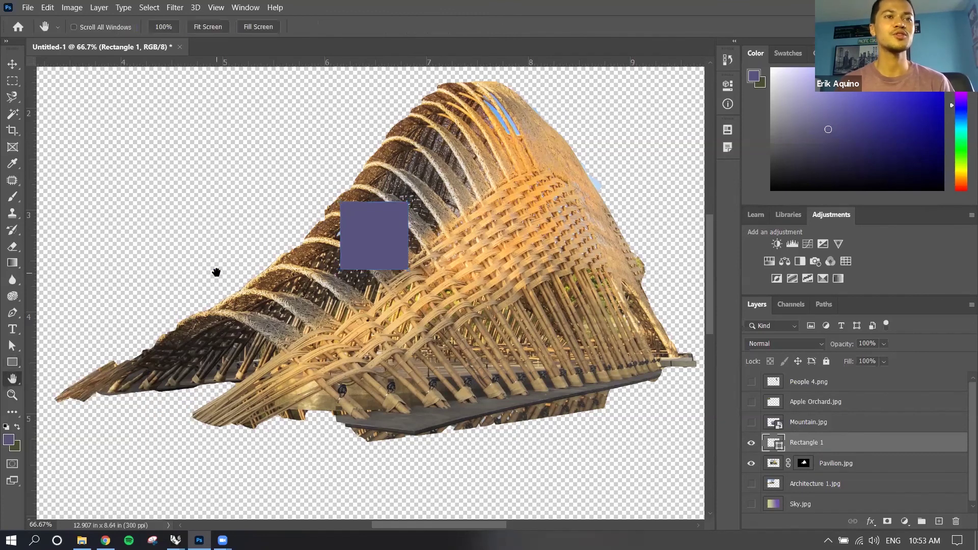
pyautogui.moveTo(222, 258); pyautogui.dragTo(329, 347)
pyautogui.moveTo(517, 262); pyautogui.dragTo(228, 314)
pyautogui.rightClick(13, 379)
pyautogui.click(47, 393)
pyautogui.moveTo(415, 256); pyautogui.dragTo(367, 227)
# Zoom out to about 22.3% with the Zoom Tool to show the whole canvas, and activate the Move Tool.
pyautogui.click(18, 396)
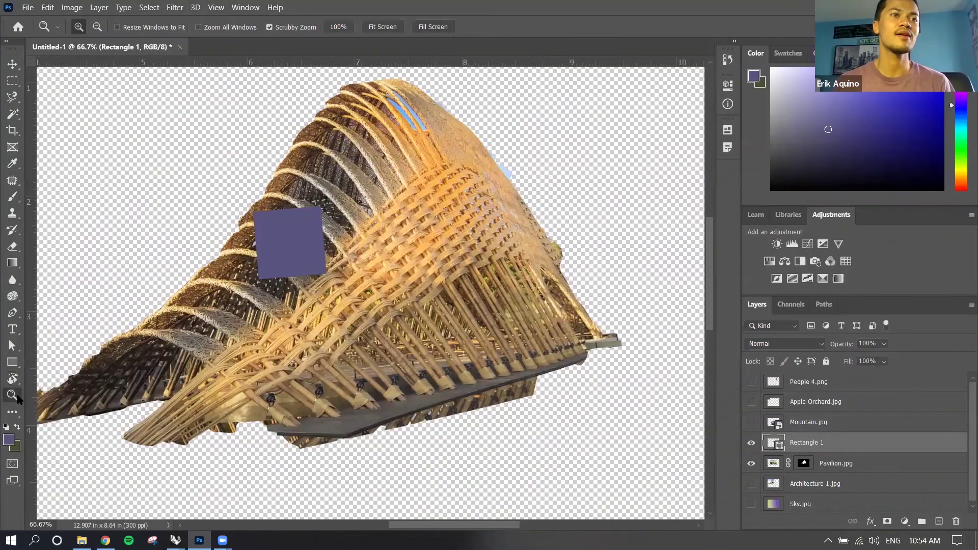
pyautogui.moveTo(408, 263); pyautogui.dragTo(342, 282)
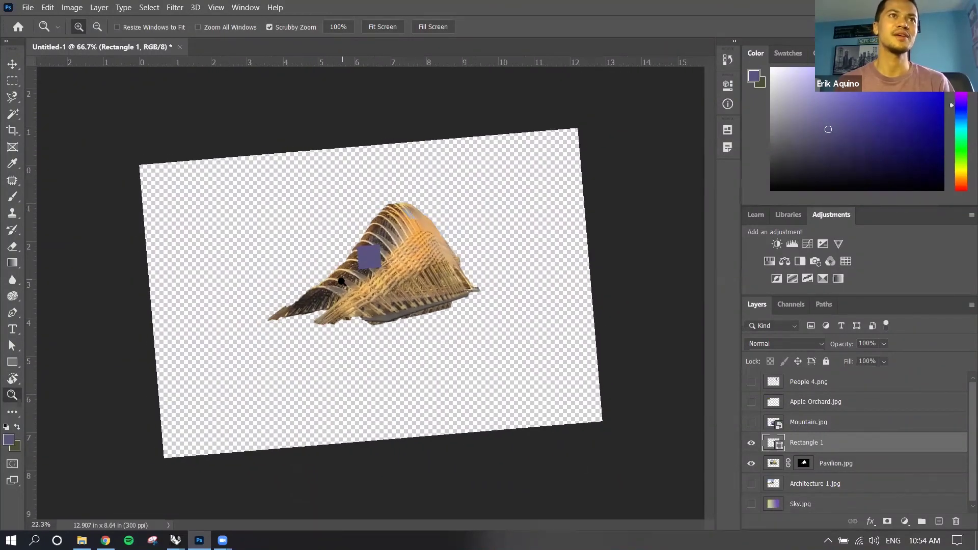
pyautogui.press('v')
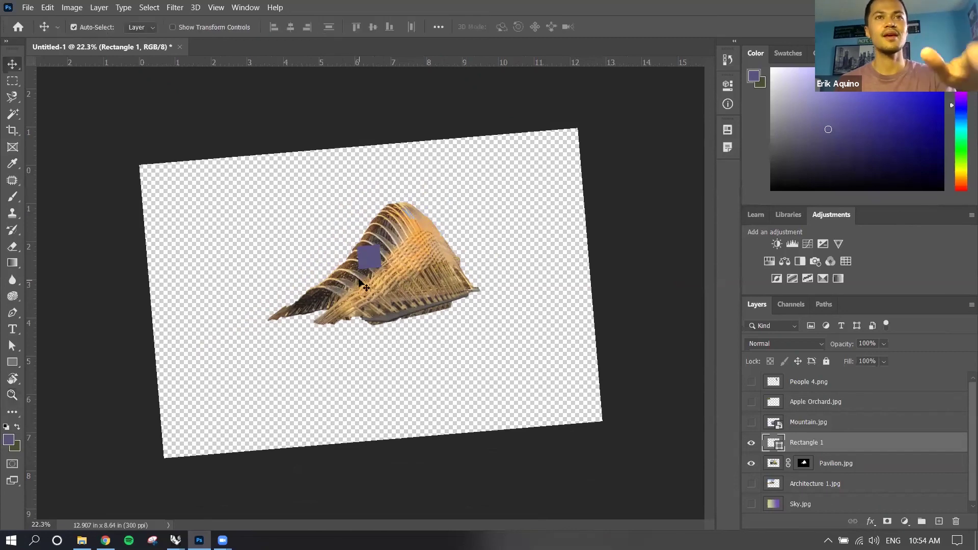